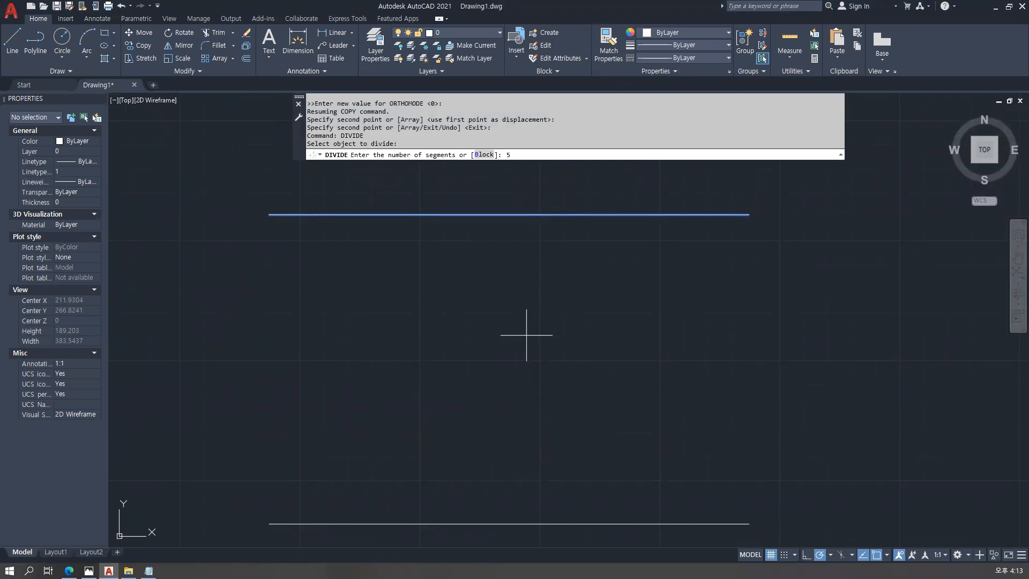
Divide the upper line into 5 segments and use Measure to mark the lower line at 40-unit intervals
{"action": "key", "text": "Return"}
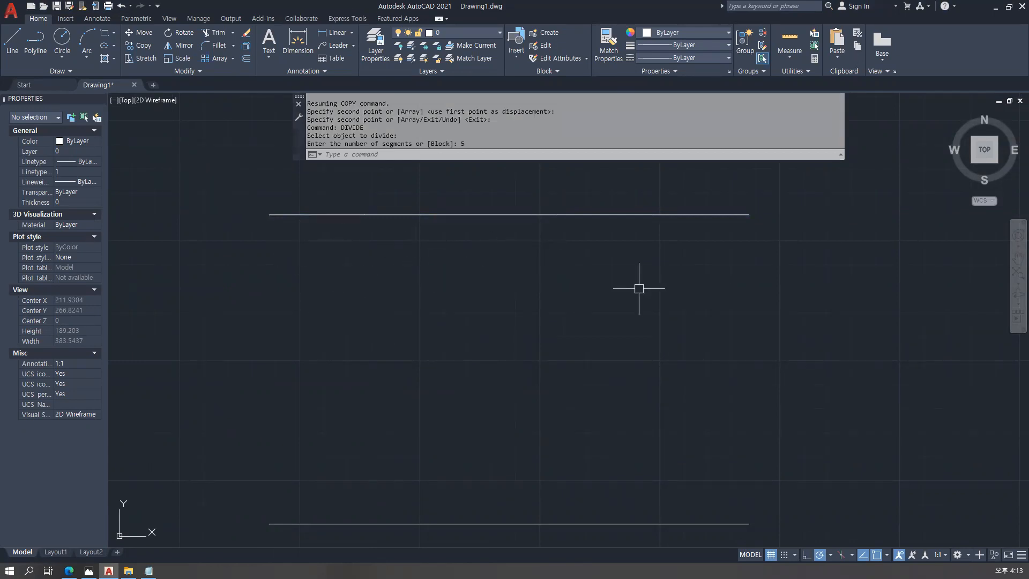
{"action": "middle_click_drag", "start_coordinate": [639, 338], "coordinate": [642, 306]}
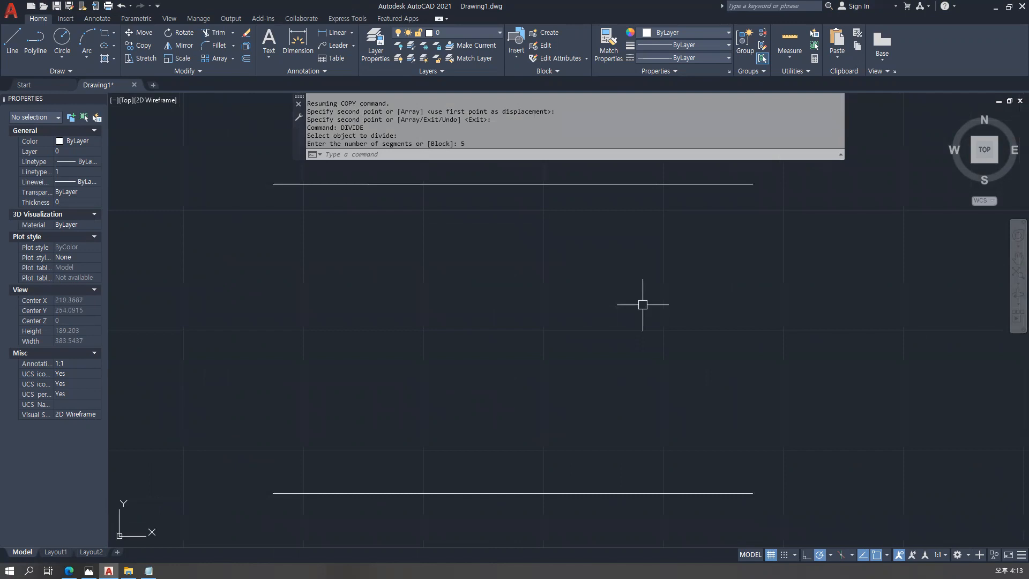
{"action": "type", "text": "measure"}
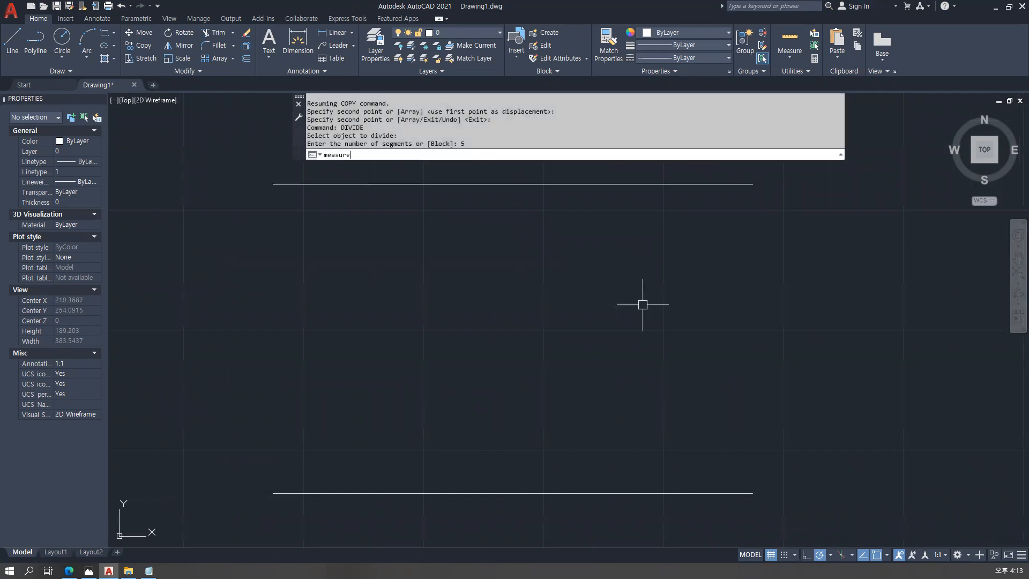
{"action": "key", "text": "Return"}
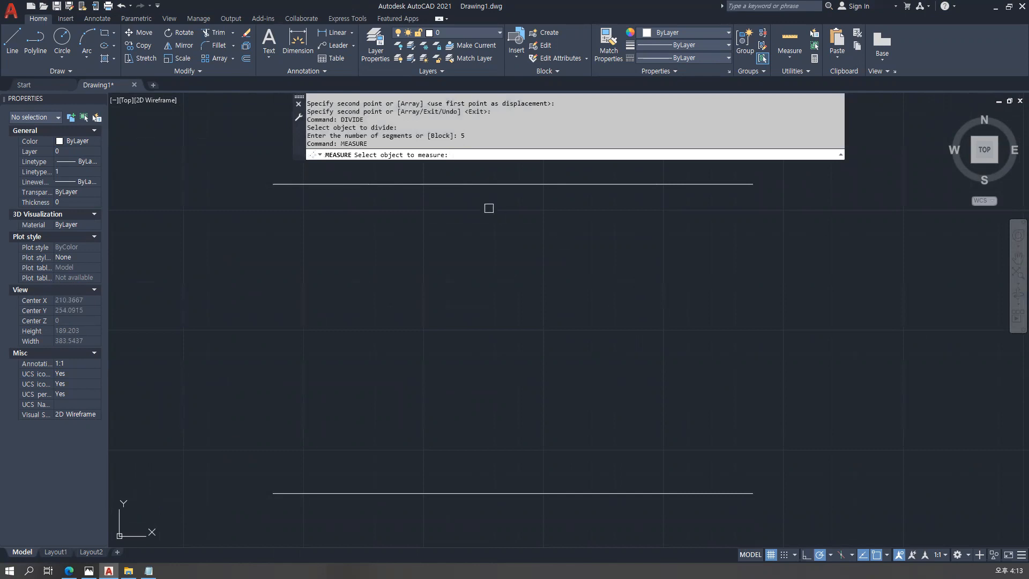
{"action": "left_click", "coordinate": [380, 492]}
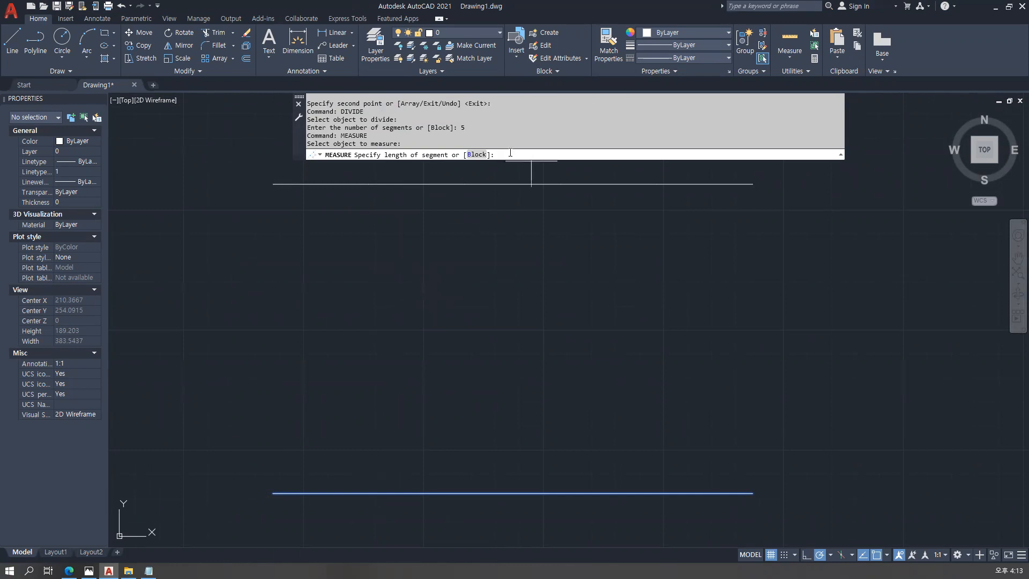
{"action": "type", "text": "0"}
{"action": "key", "text": "Return"}
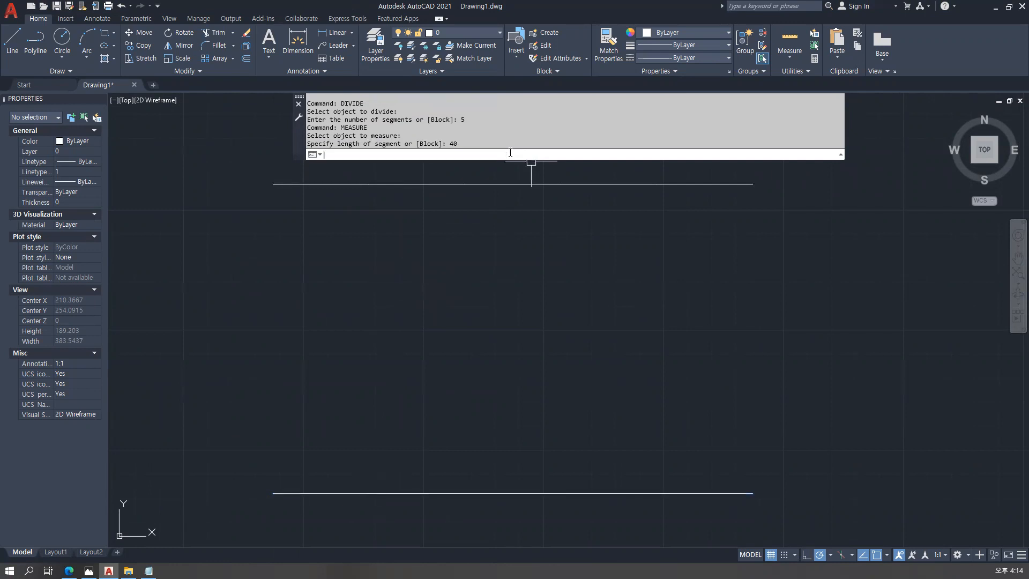
Inspect both lines and the division points on the upper line by selecting them, clearing the selection when done
{"action": "scroll", "coordinate": [600, 279], "scroll_direction": "down", "scroll_amount": 2}
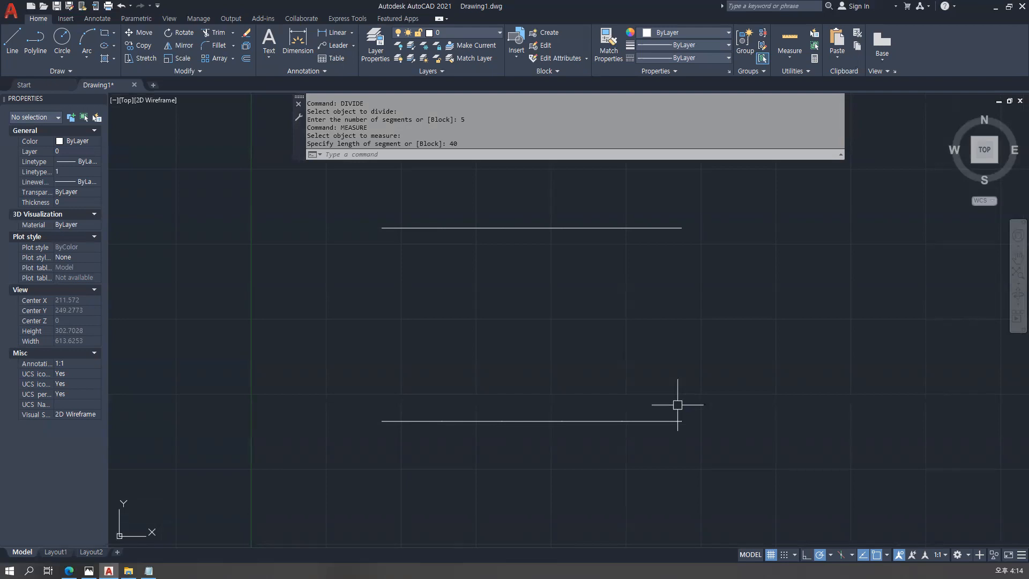
{"action": "left_click", "coordinate": [660, 228]}
{"action": "left_click", "coordinate": [653, 421]}
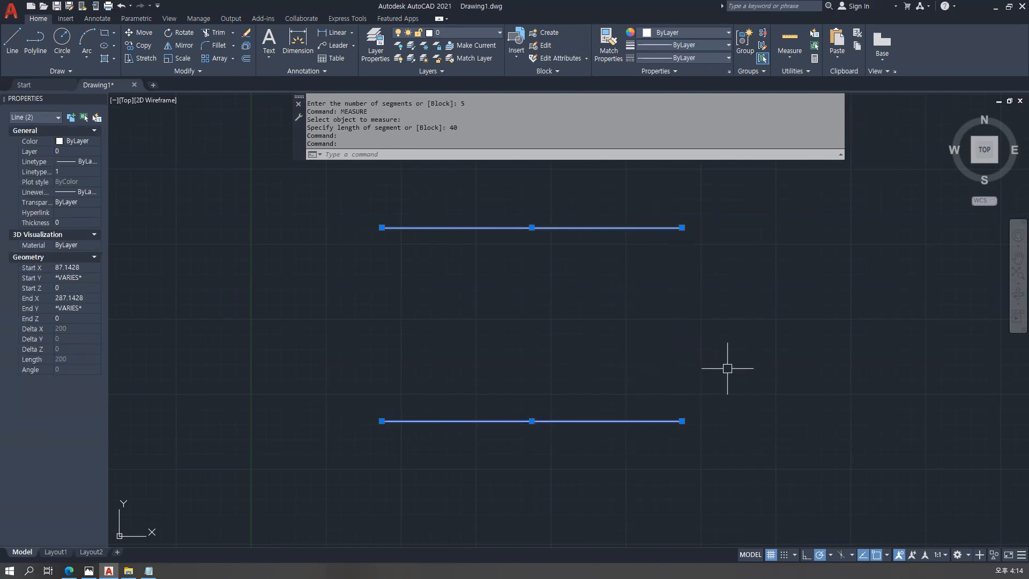
{"action": "key", "text": "Escape"}
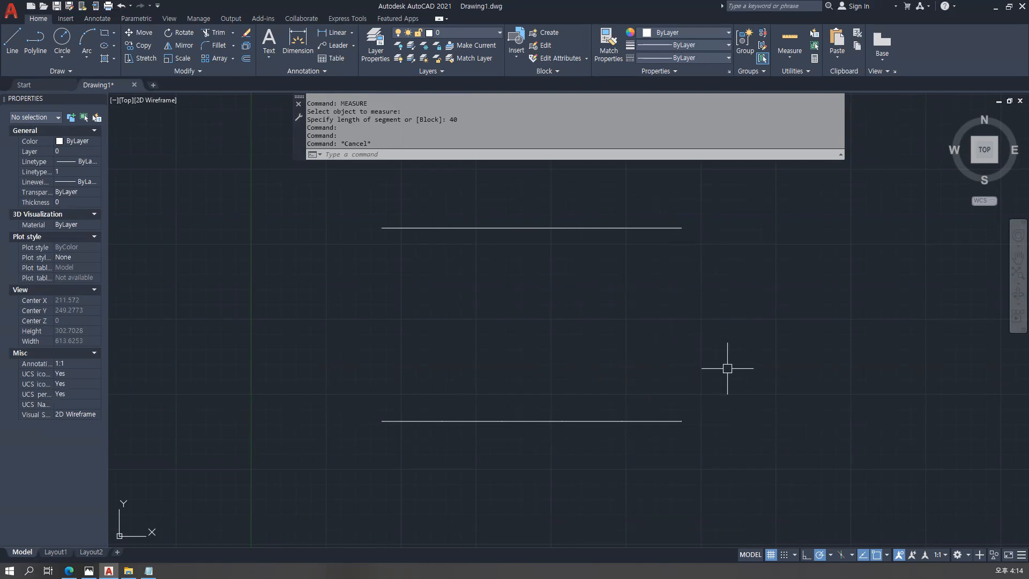
{"action": "left_click", "coordinate": [188, 186]}
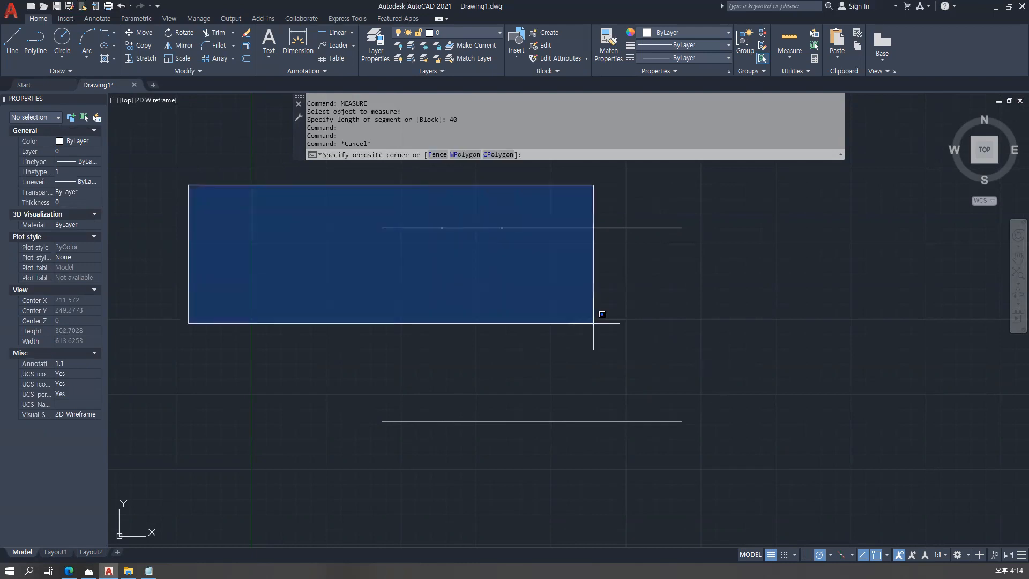
{"action": "left_click", "coordinate": [808, 344]}
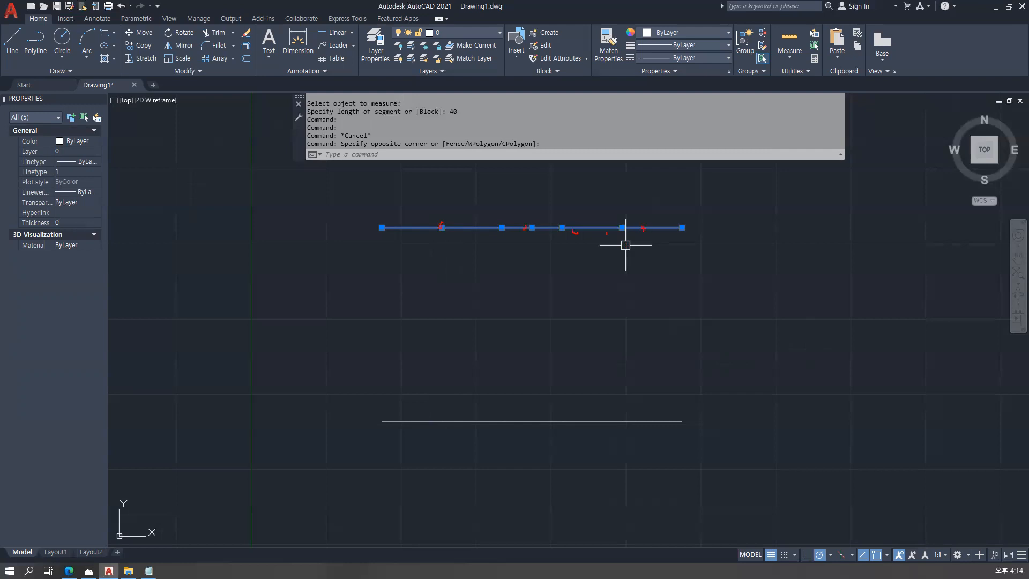
{"action": "key", "text": "Escape"}
{"action": "key", "text": "Escape"}
{"action": "key", "text": "Escape"}
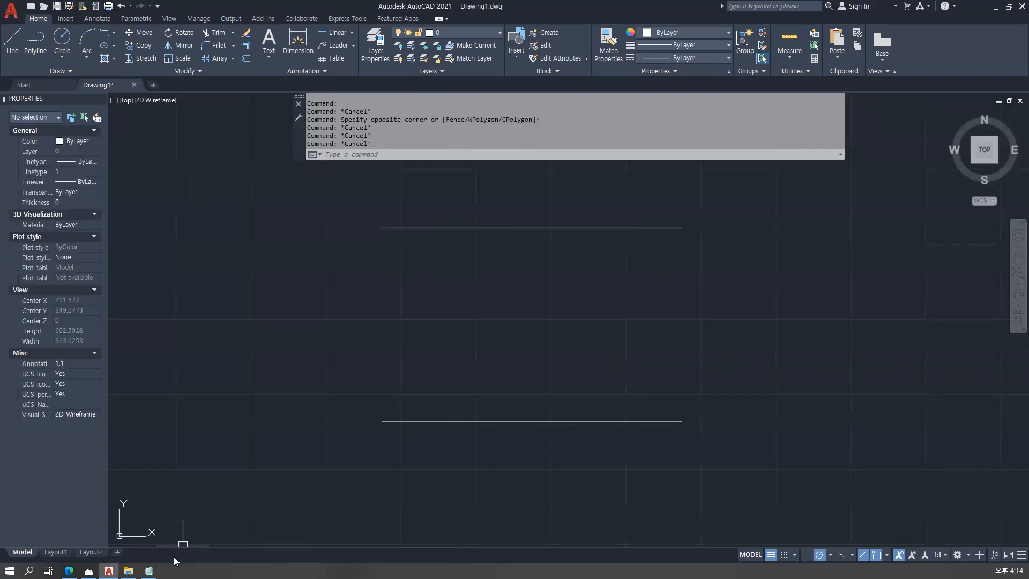
Switch to the Notepad notes and add a "* Point :" entry a few blank lines below the Measure entry
{"action": "left_click", "coordinate": [149, 571]}
{"action": "left_click", "coordinate": [764, 395]}
{"action": "key", "text": "Return"}
{"action": "key", "text": "Return"}
{"action": "key", "text": "Return"}
{"action": "key", "text": "Return"}
{"action": "type", "text": "* Point :"}
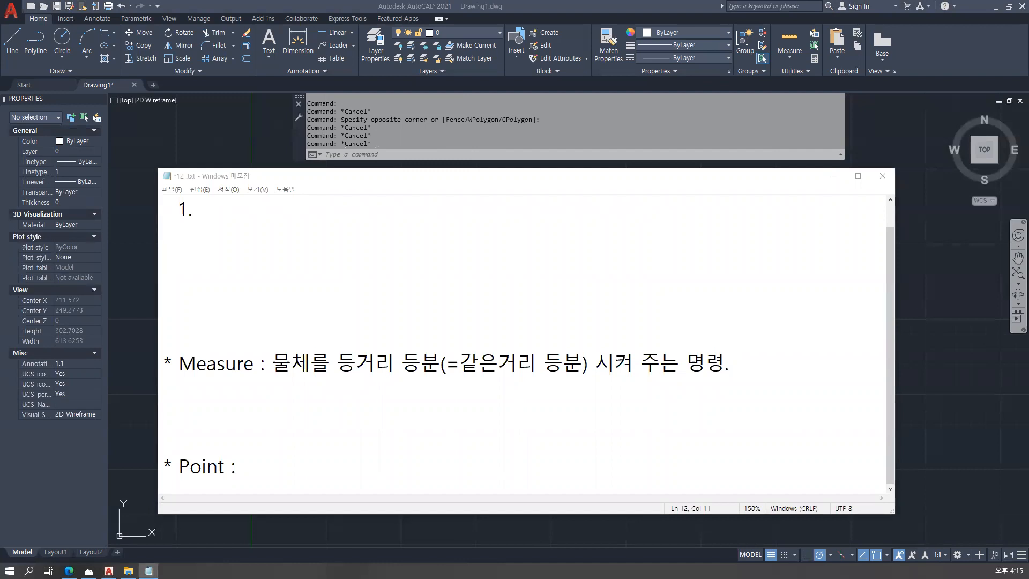
Complete the Point entry with "점찍어주는 명령." and start a new "*" bullet two lines below it
{"action": "left_click", "coordinate": [498, 364]}
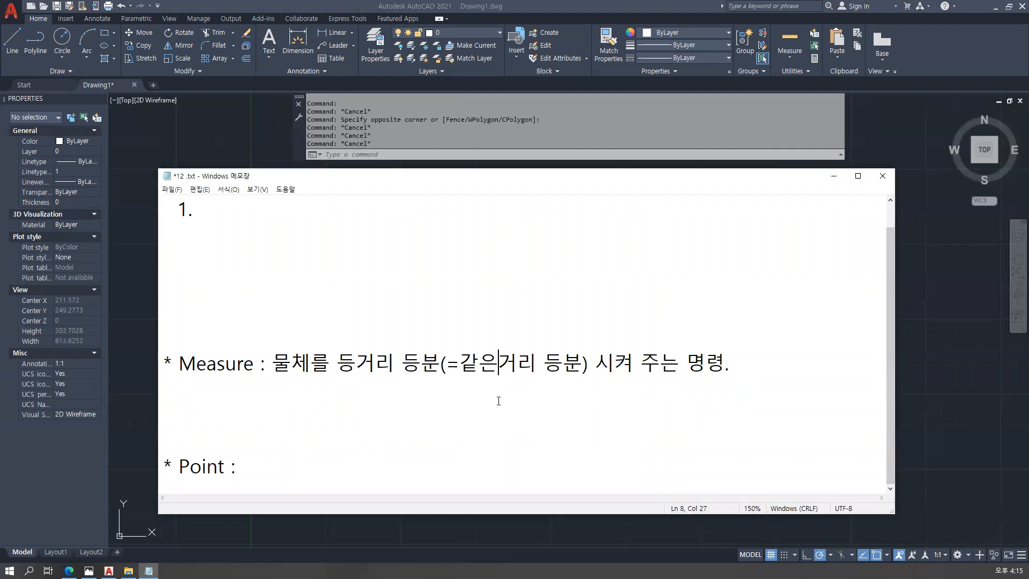
{"action": "left_click", "coordinate": [270, 467]}
{"action": "type", "text": "wja"}
{"action": "key", "text": "BackSpace"}
{"action": "key", "text": "BackSpace"}
{"action": "key", "text": "BackSpace"}
{"action": "type", "text": "점찍"}
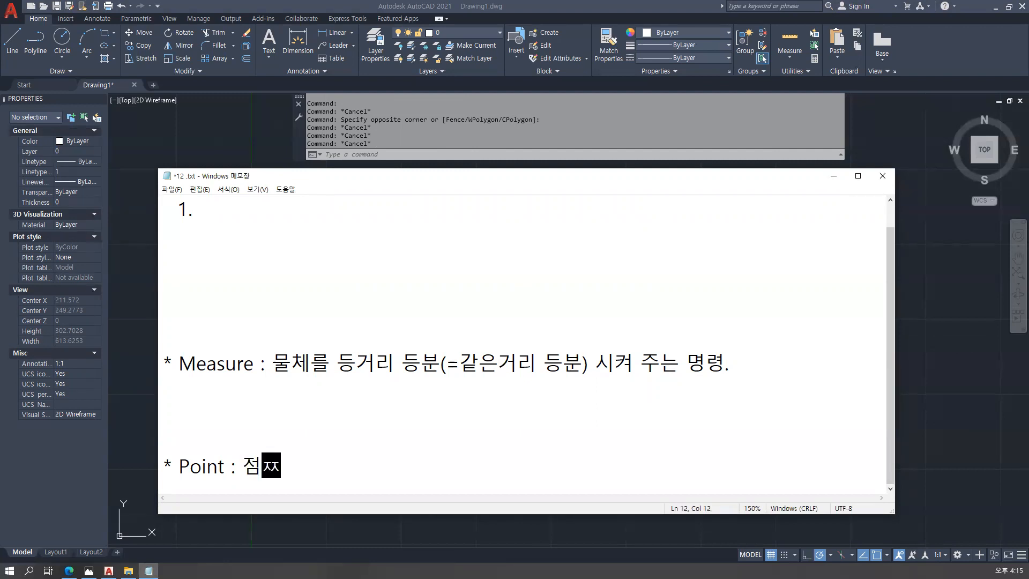
{"action": "type", "text": "어즈ㅜ느"}
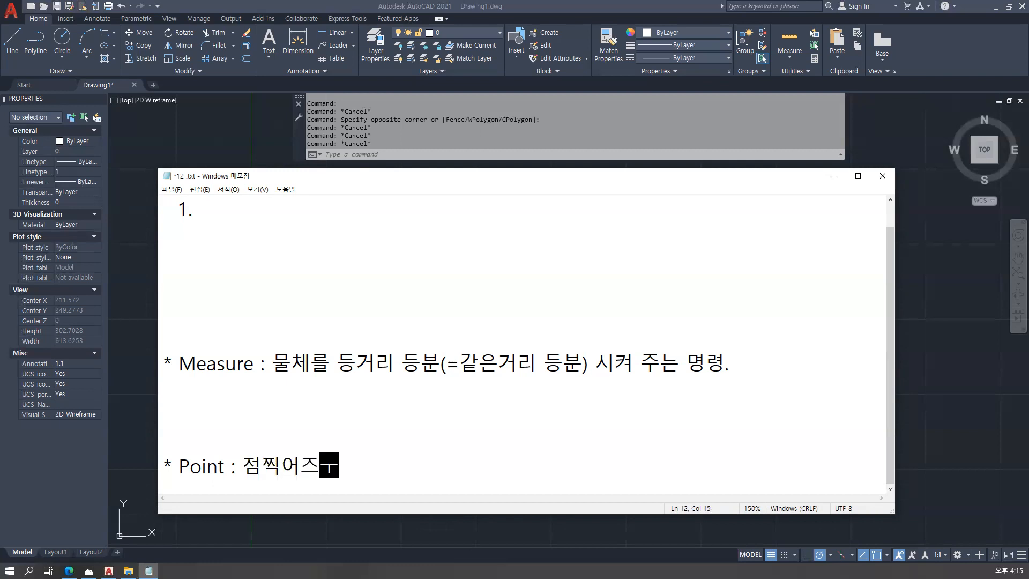
{"action": "key", "text": "BackSpace"}
{"action": "key", "text": "BackSpace"}
{"action": "key", "text": "BackSpace"}
{"action": "type", "text": "주"}
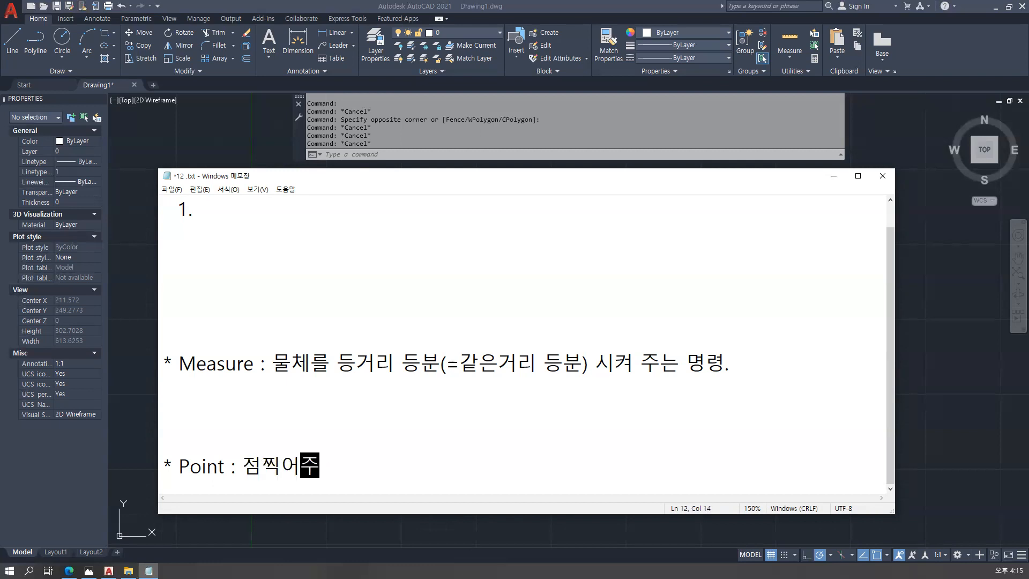
{"action": "type", "text": "는 명령."}
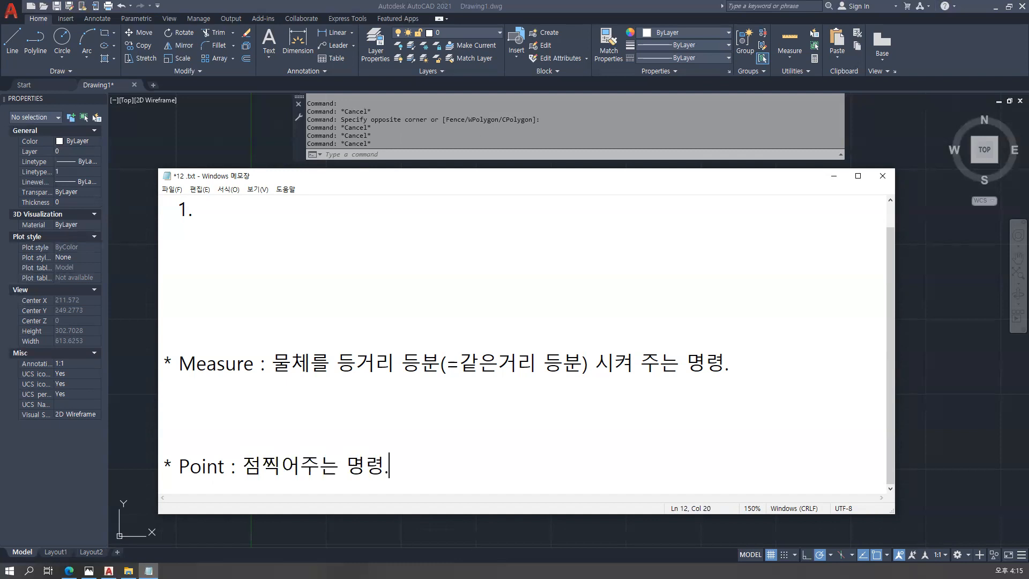
{"action": "key", "text": "Return"}
{"action": "key", "text": "Return"}
{"action": "type", "text": "*"}
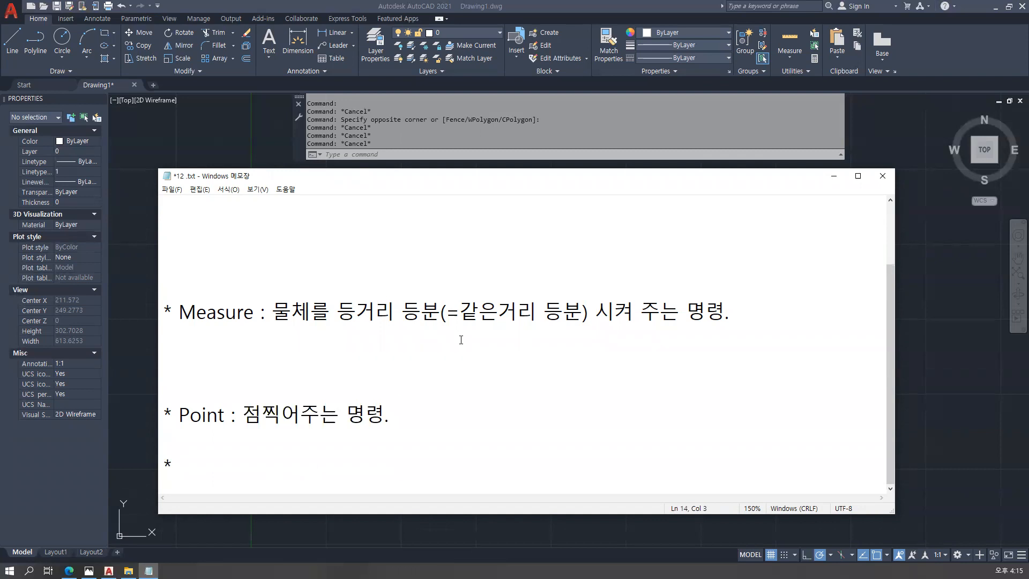
Switch back to AutoCAD and place a single point in the empty area beyond the right ends of the lines
{"action": "left_click", "coordinate": [901, 134]}
{"action": "middle_click_drag", "start_coordinate": [838, 307], "coordinate": [691, 337]}
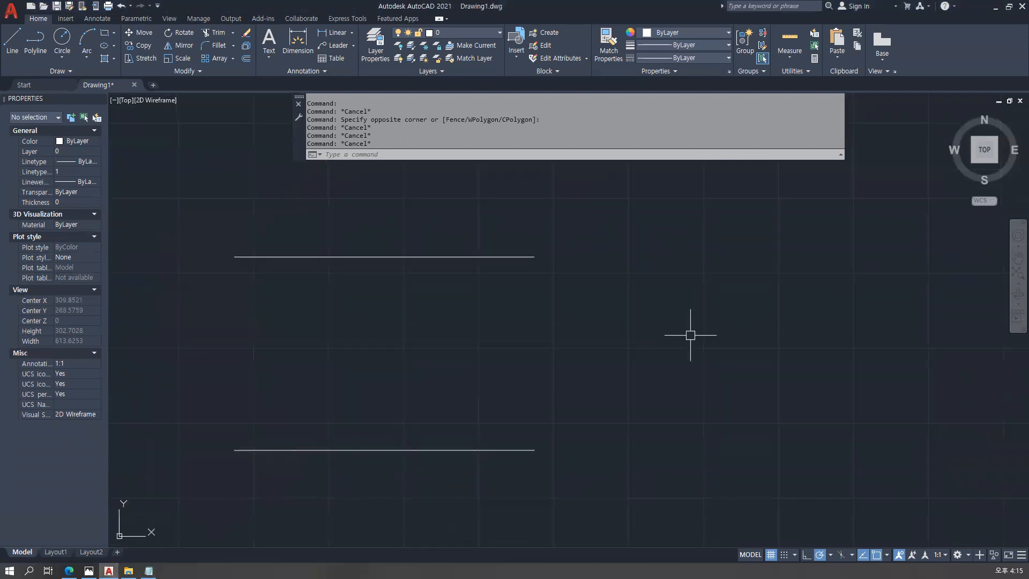
{"action": "type", "text": "point"}
{"action": "key", "text": "Return"}
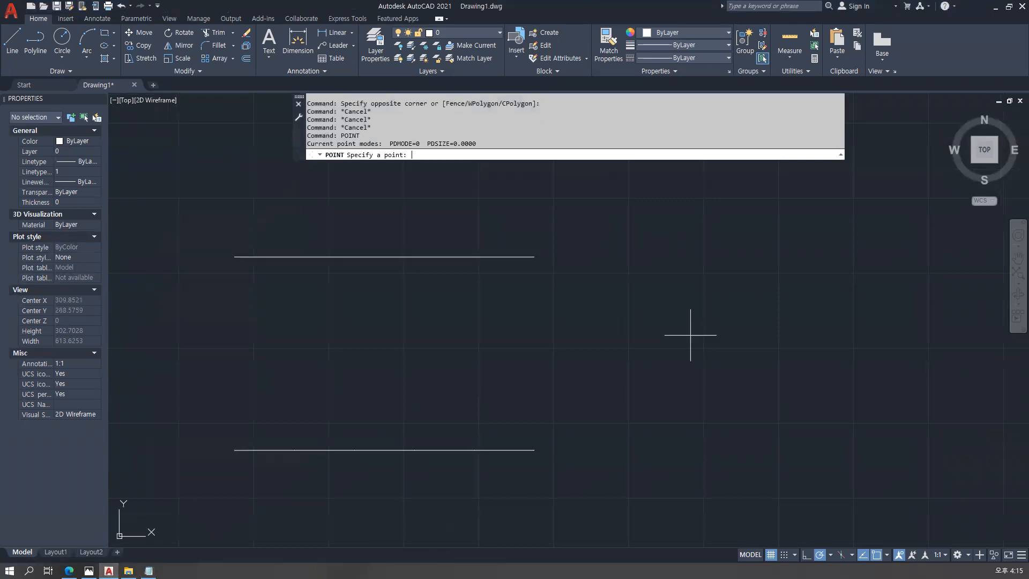
{"action": "left_click", "coordinate": [737, 290]}
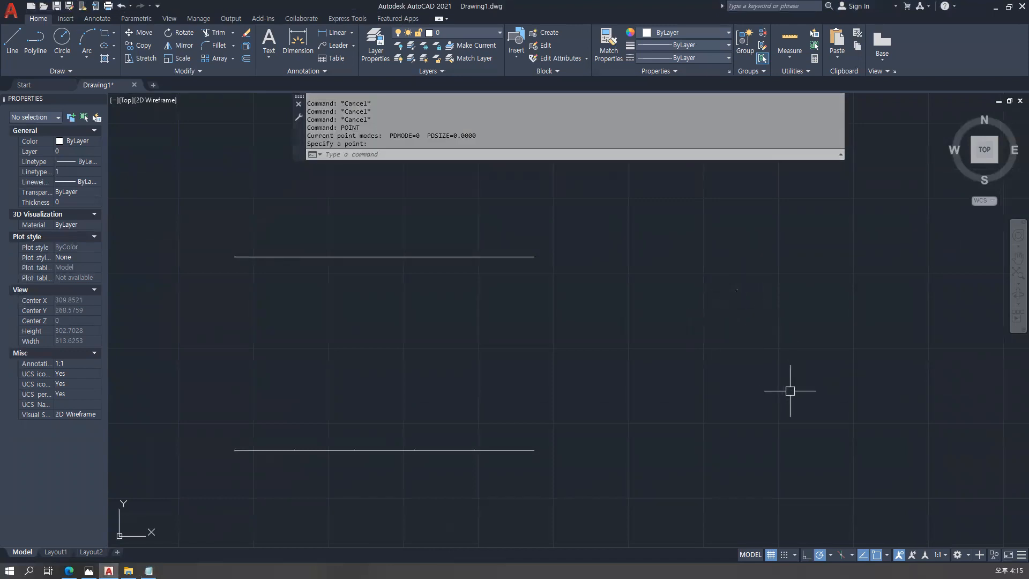
{"action": "mouse_move", "coordinate": [757, 305]}
{"action": "left_mouse_down"}
{"action": "mouse_move", "coordinate": [709, 284]}
{"action": "mouse_move", "coordinate": [759, 278]}
{"action": "mouse_move", "coordinate": [764, 306]}
{"action": "left_mouse_up"}
{"action": "left_click_drag", "start_coordinate": [246, 282], "coordinate": [539, 286]}
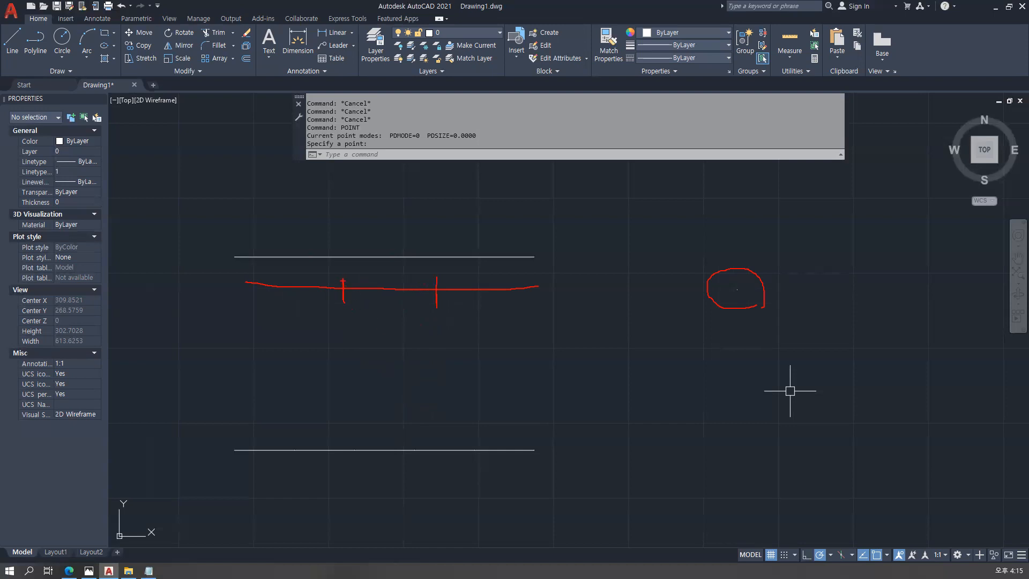
{"action": "left_click_drag", "start_coordinate": [333, 279], "coordinate": [351, 301]}
{"action": "mouse_move", "coordinate": [430, 295]}
{"action": "left_mouse_down"}
{"action": "mouse_move", "coordinate": [444, 278]}
{"action": "mouse_move", "coordinate": [447, 301]}
{"action": "left_mouse_up"}
{"action": "left_click_drag", "start_coordinate": [354, 280], "coordinate": [315, 304]}
{"action": "left_click_drag", "start_coordinate": [427, 301], "coordinate": [461, 273]}
{"action": "left_click_drag", "start_coordinate": [340, 280], "coordinate": [353, 300]}
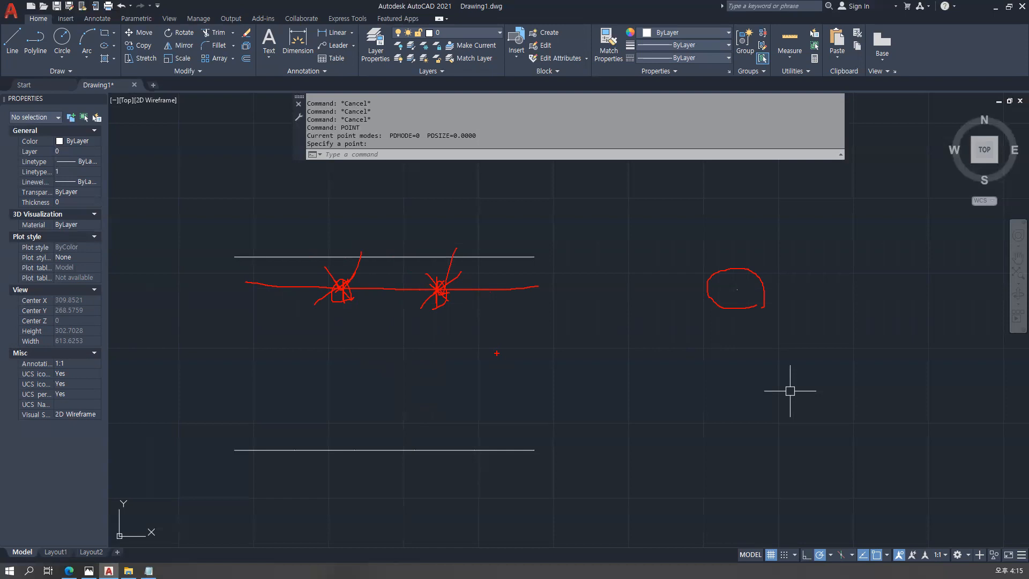
{"action": "mouse_move", "coordinate": [457, 302]}
{"action": "left_mouse_down"}
{"action": "mouse_move", "coordinate": [420, 291]}
{"action": "mouse_move", "coordinate": [455, 292]}
{"action": "left_mouse_up"}
{"action": "mouse_move", "coordinate": [328, 296]}
{"action": "left_mouse_down"}
{"action": "mouse_move", "coordinate": [351, 265]}
{"action": "mouse_move", "coordinate": [359, 298]}
{"action": "left_mouse_up"}
{"action": "key", "text": "Escape"}
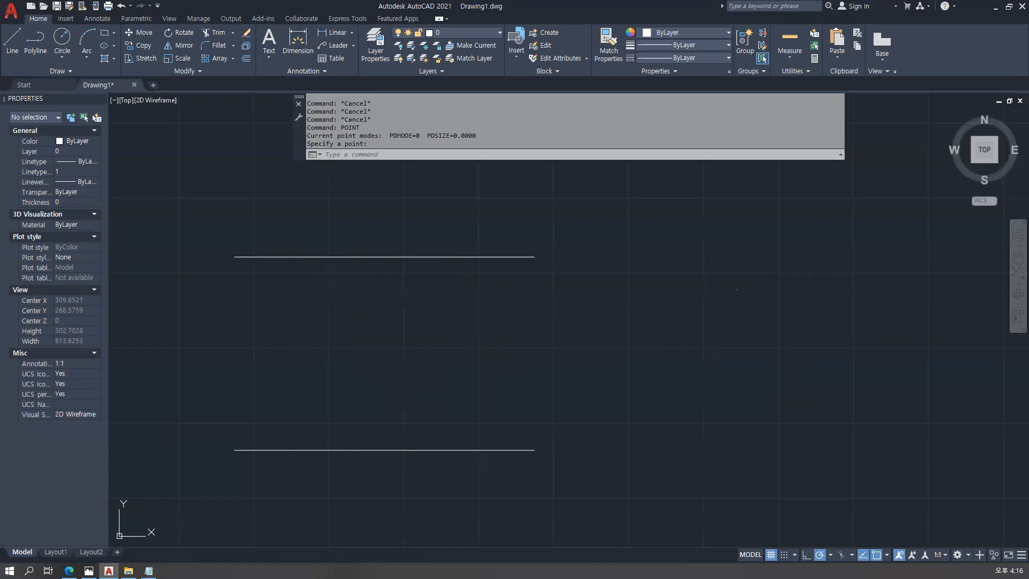
Return to the Notepad notes and fill the last bullet with "DDptype : 점의 모양을 설정."
{"action": "left_click", "coordinate": [149, 570]}
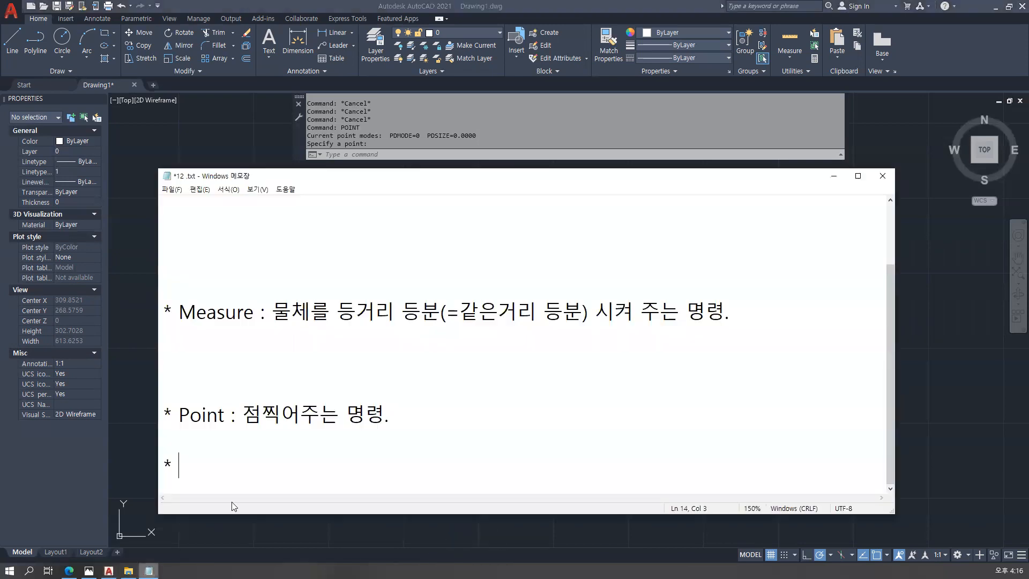
{"action": "type", "text": "ㅇ ㅇ"}
{"action": "key", "text": "BackSpace"}
{"action": "key", "text": "BackSpace"}
{"action": "type", "text": "DDptyp"}
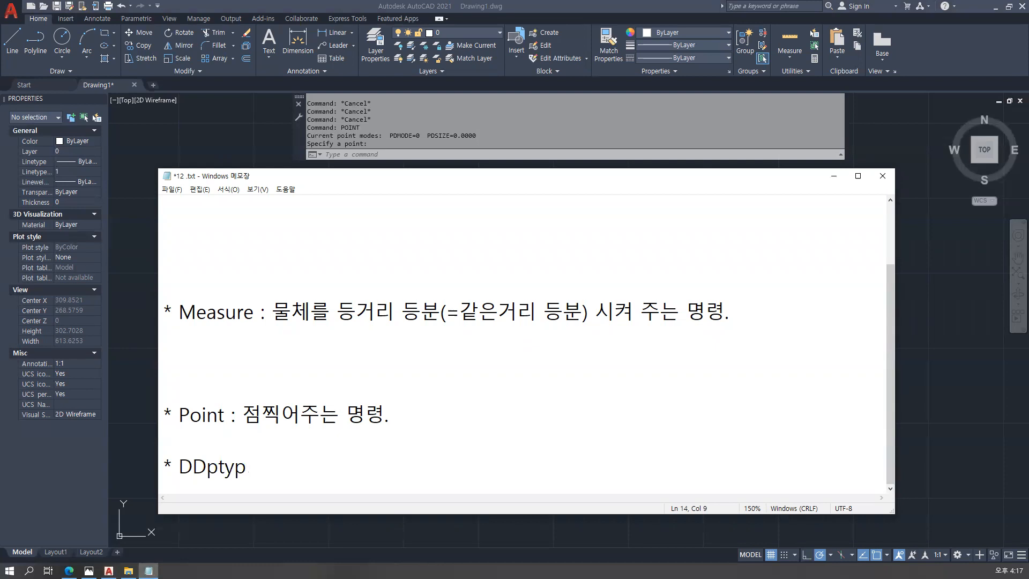
{"action": "type", "text": "e : "}
{"action": "type", "text": "ㅈ점의 모"}
{"action": "type", "text": "양"}
{"action": "key", "text": "BackSpace"}
{"action": "type", "text": "야ㅇ을 설"}
{"action": "type", "text": "정."}
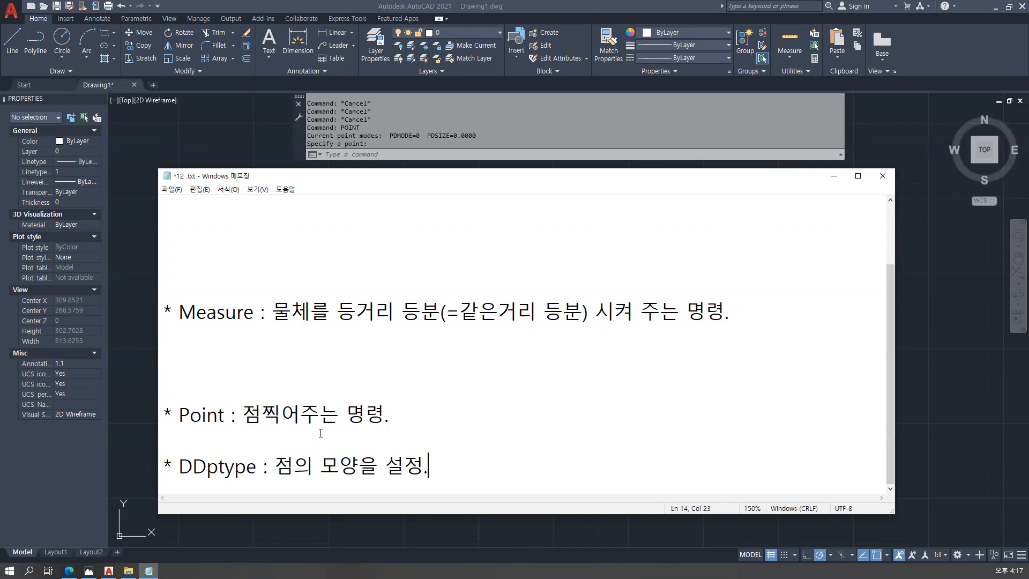
Back in AutoCAD, use DDPTYPE to set the point style to a circle with an X through it
{"action": "left_click", "coordinate": [926, 325]}
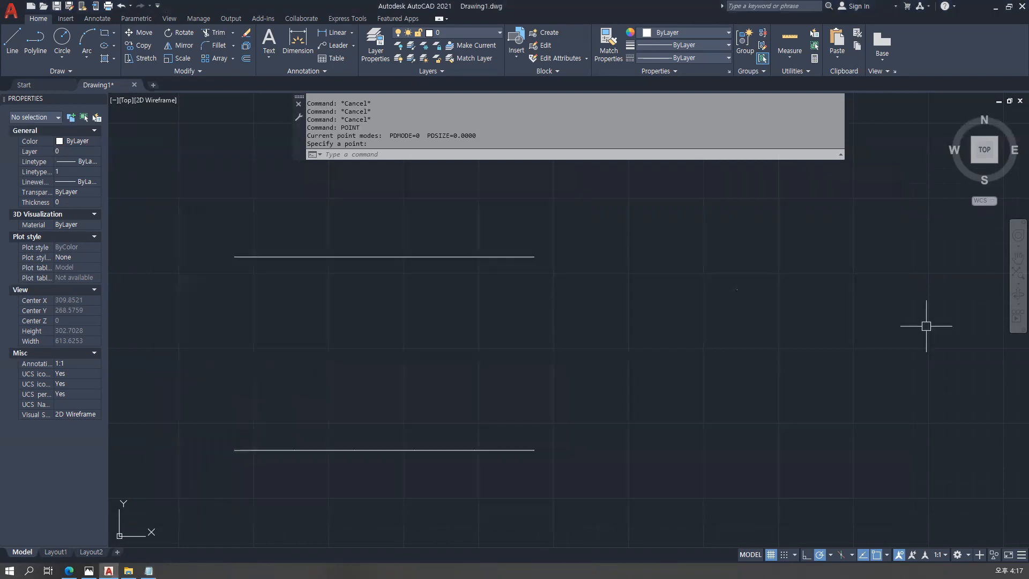
{"action": "type", "text": "ddptype"}
{"action": "key", "text": "Return"}
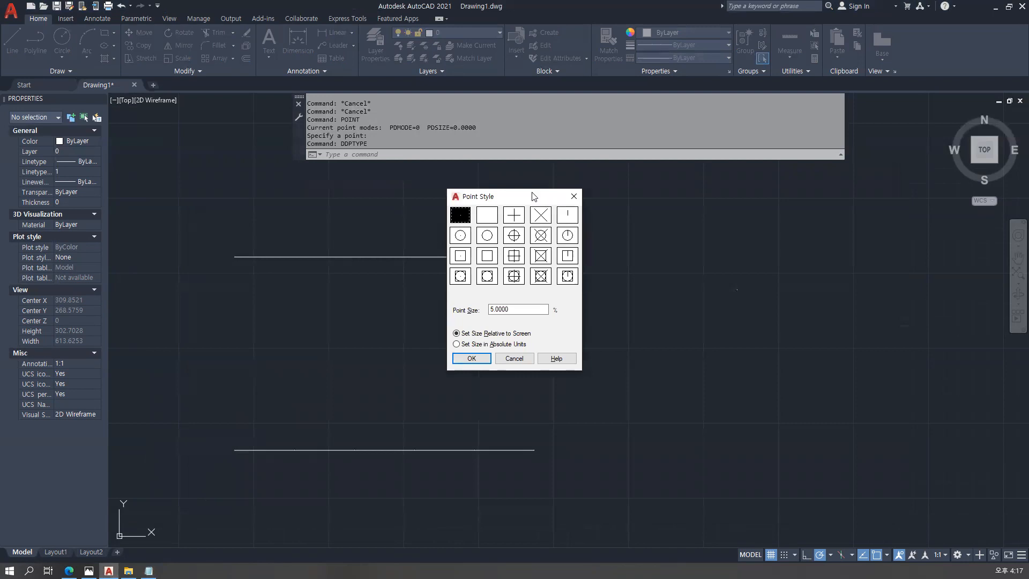
{"action": "left_click_drag", "start_coordinate": [533, 197], "coordinate": [631, 191]}
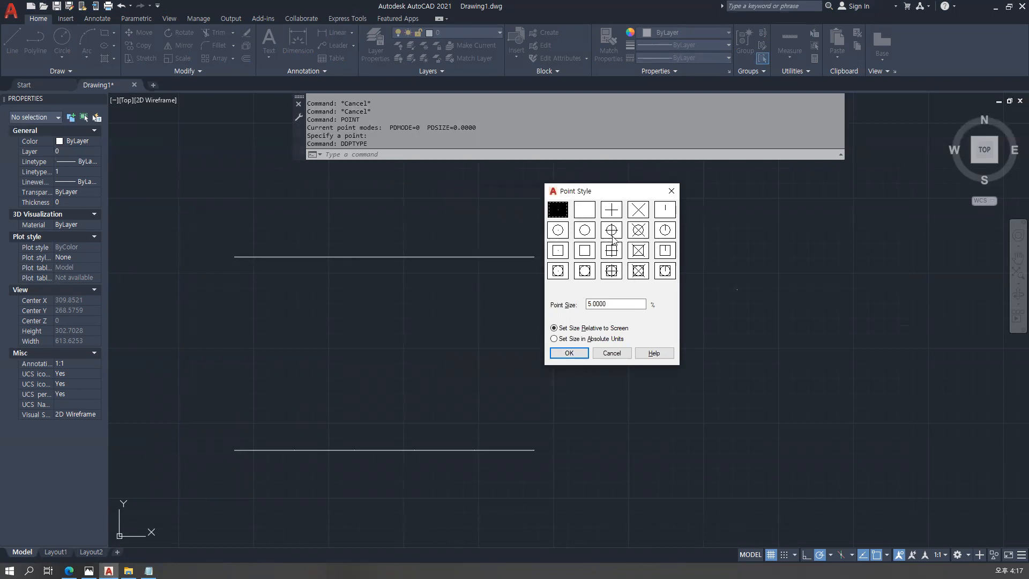
{"action": "left_click", "coordinate": [612, 230]}
{"action": "left_click", "coordinate": [557, 210]}
{"action": "left_click", "coordinate": [612, 230]}
{"action": "left_click", "coordinate": [638, 230]}
{"action": "left_click", "coordinate": [569, 354]}
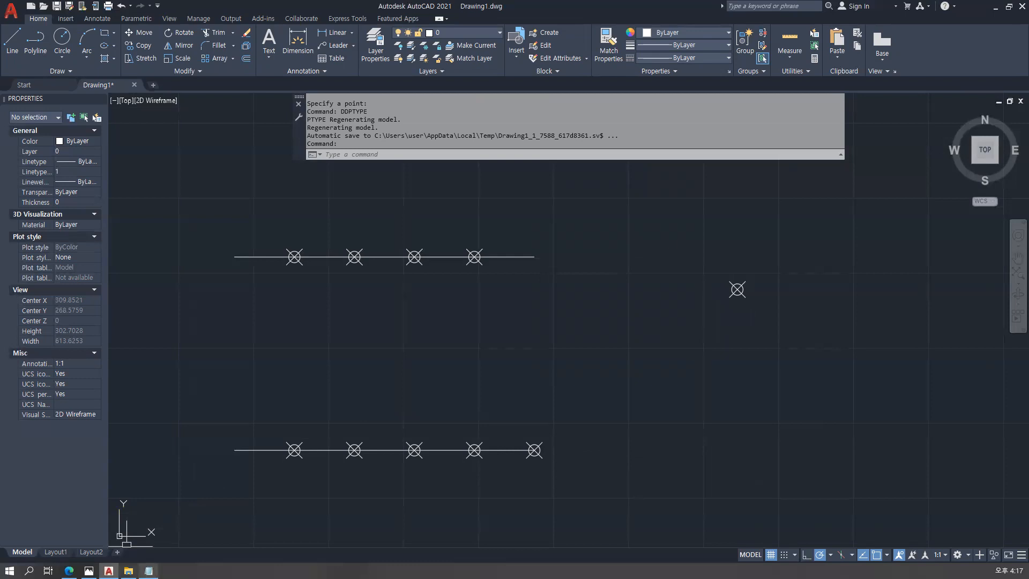
Bring up the Notepad notes at the Divide entry and move their window below the drawing's upper line
{"action": "left_click", "coordinate": [149, 570]}
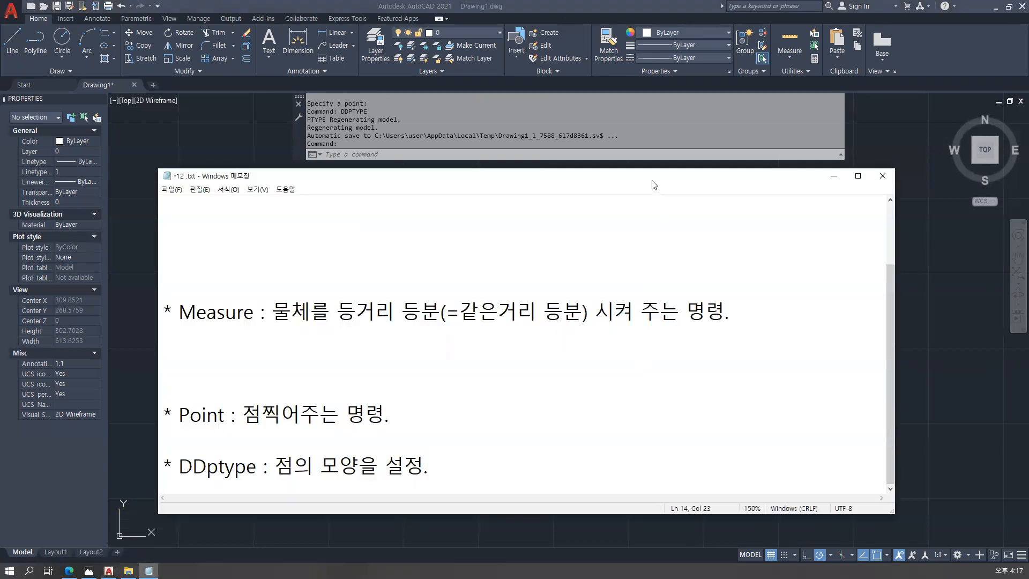
{"action": "scroll", "coordinate": [495, 343], "scroll_direction": "up", "scroll_amount": 1}
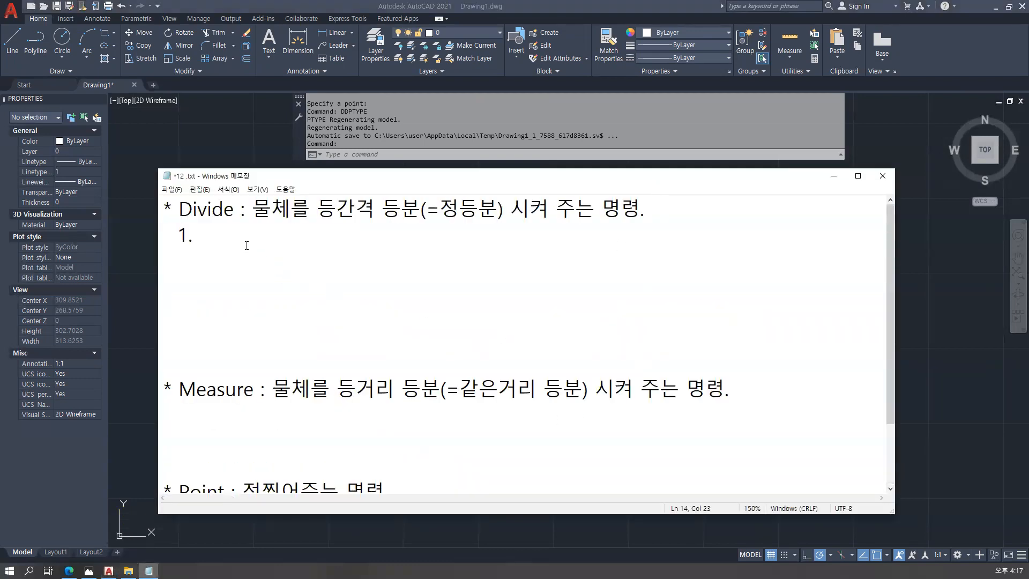
{"action": "left_click_drag", "start_coordinate": [360, 177], "coordinate": [473, 451]}
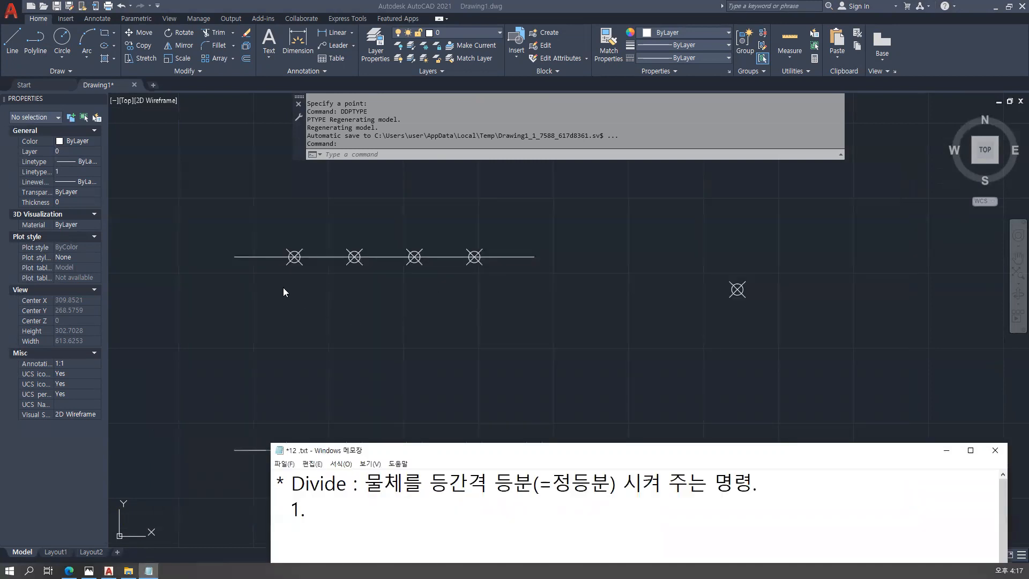
Circle both ends of the upper line with red freehand screen annotations and clear them
{"action": "mouse_move", "coordinate": [240, 277]}
{"action": "left_mouse_down"}
{"action": "mouse_move", "coordinate": [249, 239]}
{"action": "mouse_move", "coordinate": [239, 295]}
{"action": "left_mouse_up"}
{"action": "mouse_move", "coordinate": [556, 279]}
{"action": "left_mouse_down"}
{"action": "mouse_move", "coordinate": [528, 232]}
{"action": "mouse_move", "coordinate": [542, 280]}
{"action": "left_mouse_up"}
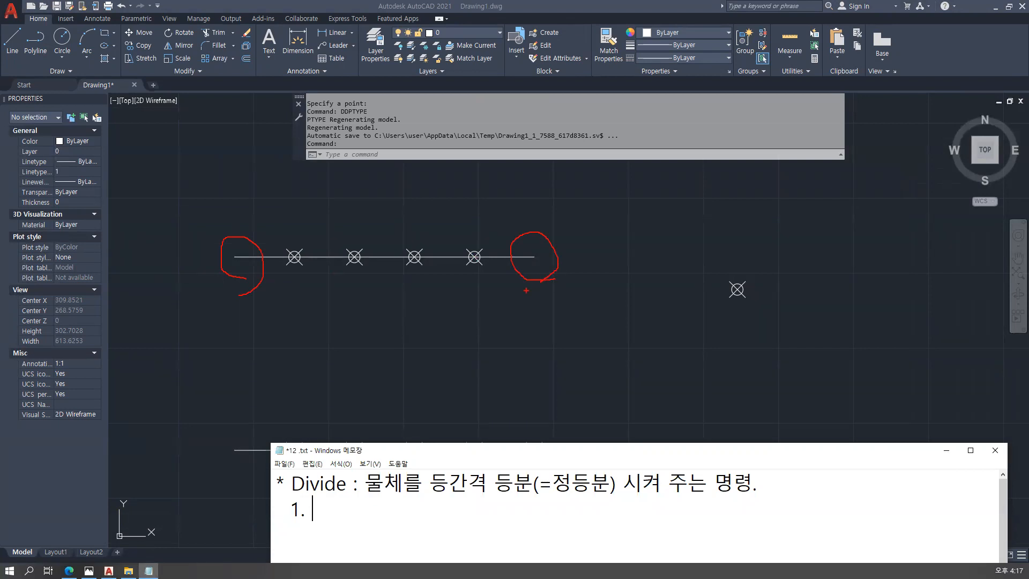
{"action": "key", "text": "Escape"}
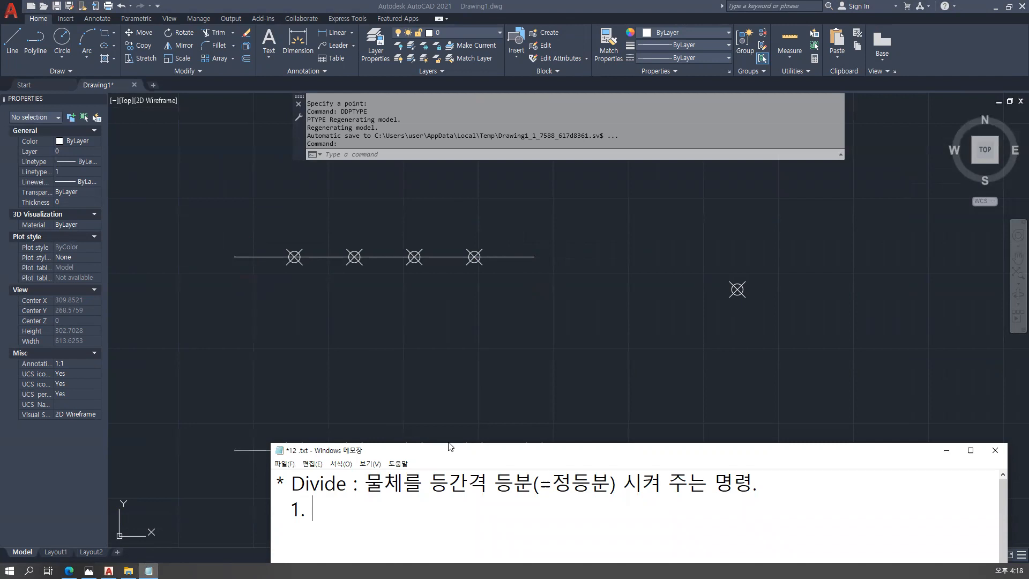
{"action": "left_click_drag", "start_coordinate": [449, 446], "coordinate": [406, 164]}
{"action": "type", "text": "시"}
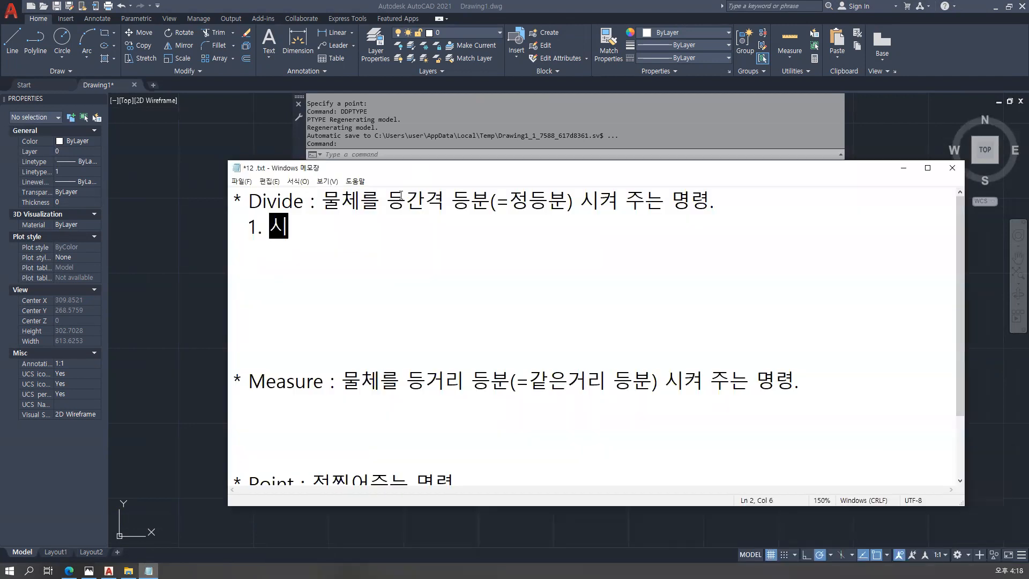
{"action": "type", "text": "작ㄷ고"}
{"action": "key", "text": "BackSpace"}
{"action": "type", "text": "₩"}
{"action": "key", "text": "BackSpace"}
{"action": "key", "text": "BackSpace"}
{"action": "key", "text": "BackSpace"}
{"action": "type", "text": "과 끝"}
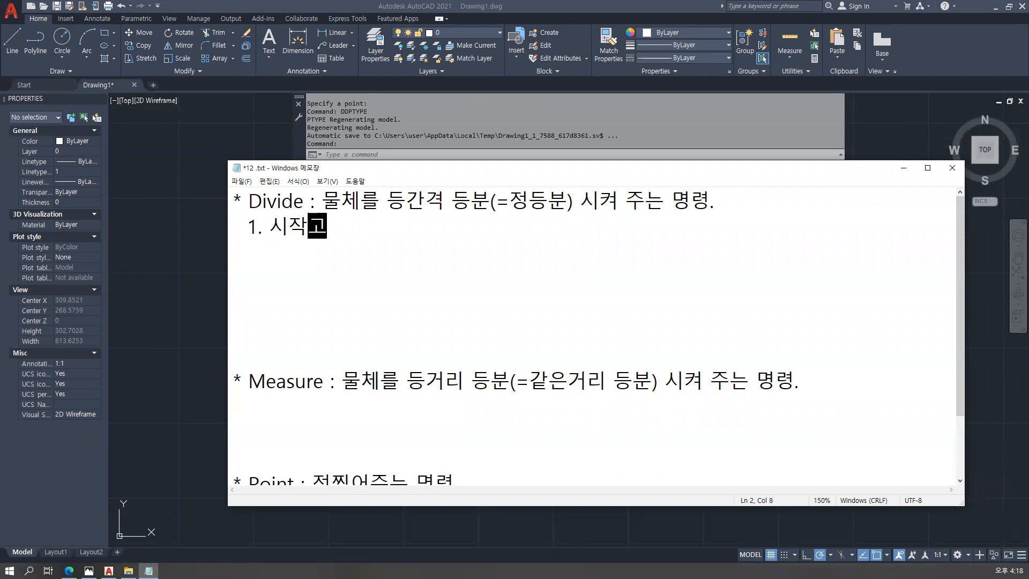
{"action": "type", "text": "부부넹₩"}
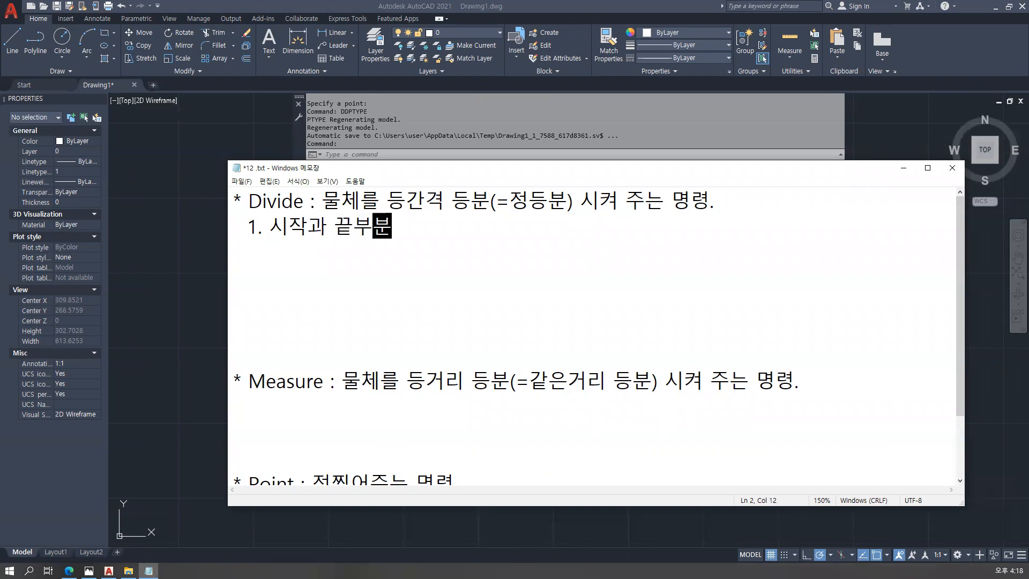
{"action": "key", "text": "BackSpace"}
{"action": "key", "text": "BackSpace"}
{"action": "key", "text": "BackSpace"}
{"action": "type", "text": "분에"}
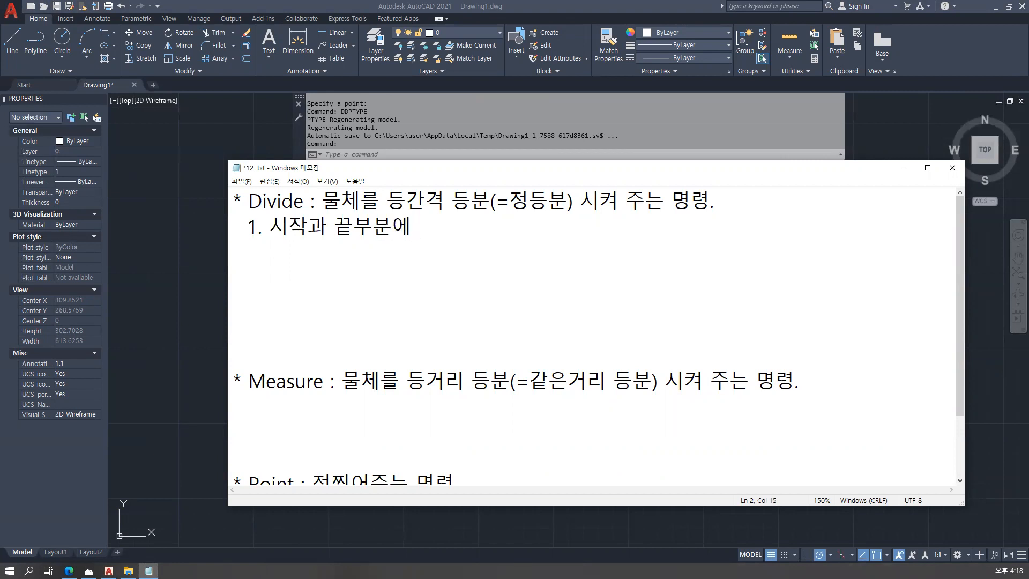
{"action": "key", "text": "BackSpace"}
{"action": "key", "text": "BackSpace"}
{"action": "key", "text": "BackSpace"}
{"action": "key", "text": "BackSpace"}
{"action": "key", "text": "BackSpace"}
{"action": "key", "text": "BackSpace"}
{"action": "key", "text": "BackSpace"}
{"action": "key", "text": "BackSpace"}
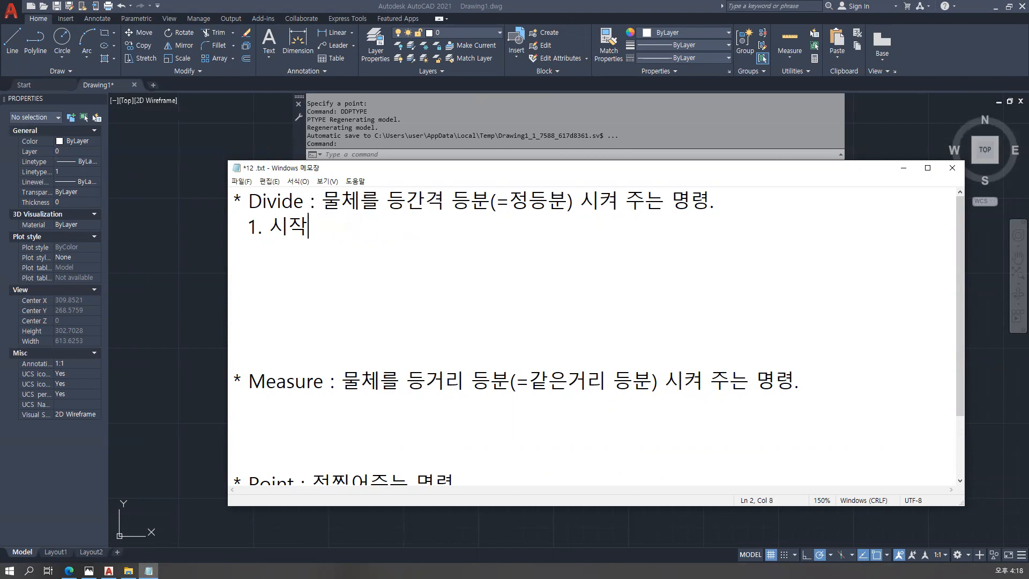
Write item 1 of the Divide notes as "등분이 되는 위치에 점을 표현." and move the Notepad window slightly lower
{"action": "type", "text": "등분"}
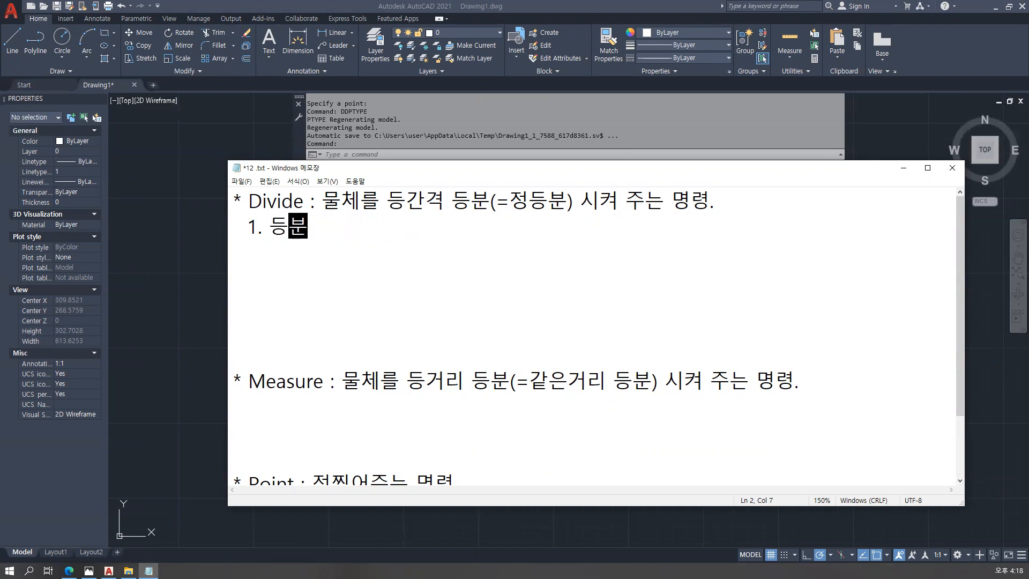
{"action": "type", "text": "이 되는 위치에 "}
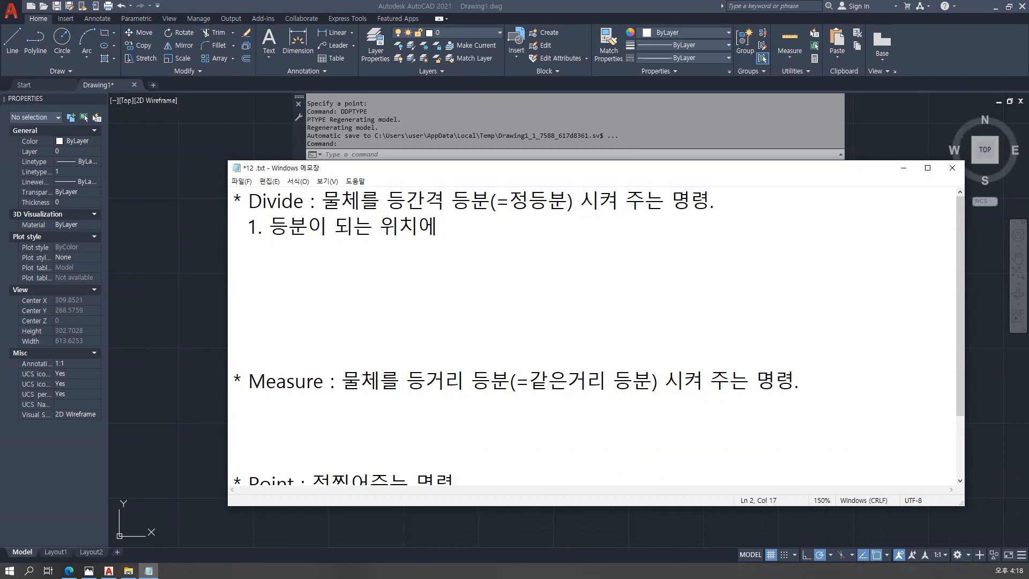
{"action": "type", "text": "점으"}
{"action": "type", "text": "ㄹ 표"}
{"action": "type", "text": "현."}
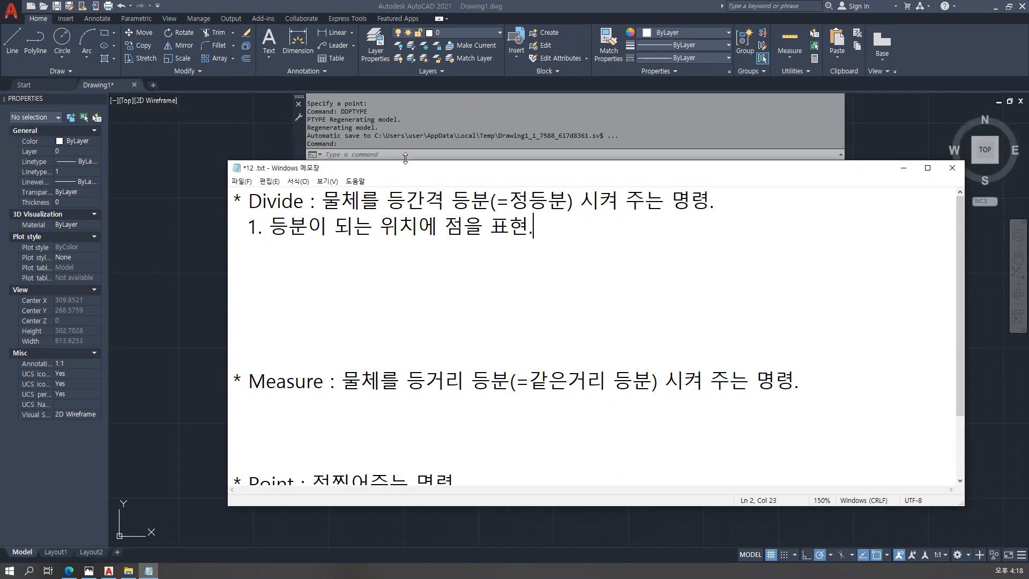
{"action": "left_click_drag", "start_coordinate": [469, 176], "coordinate": [468, 190]}
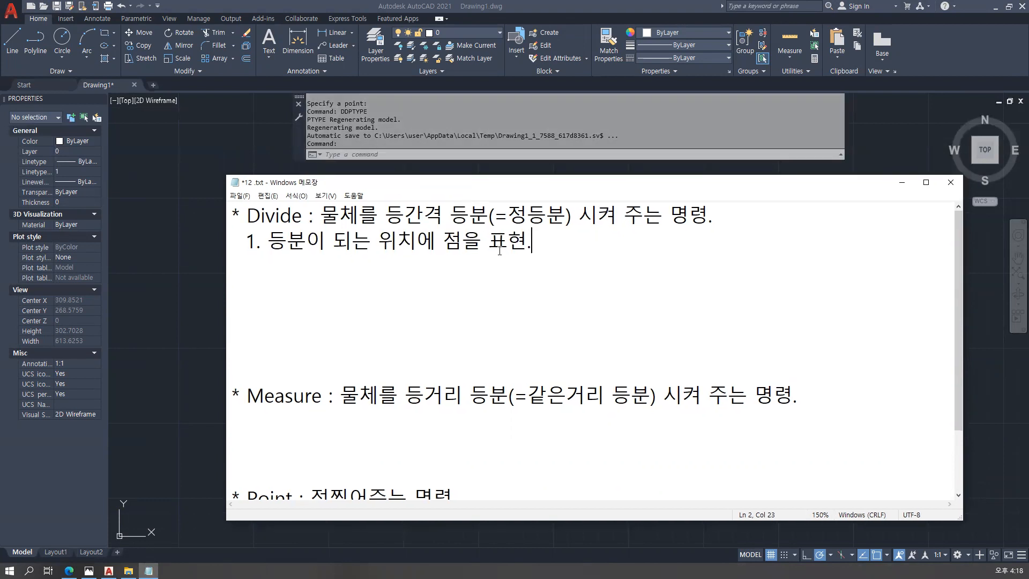
Add the Divide notes "2. select objects to divide : 등분할 물체를 선택." and "3. the number of segments : 등분 개수 설정."
{"action": "key", "text": "Return"}
{"action": "type", "text": "2."}
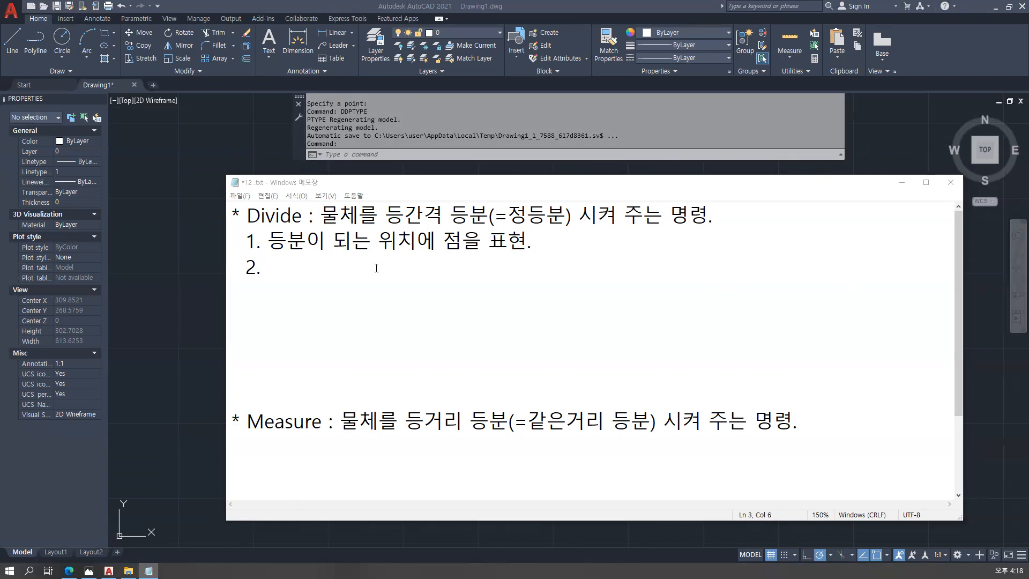
{"action": "left_click", "coordinate": [376, 268]}
{"action": "type", "text": "select objects to divide : 등분할 물체를 선택."}
{"action": "left_click", "coordinate": [512, 270]}
{"action": "key", "text": "Delete"}
{"action": "type", "text": "부"}
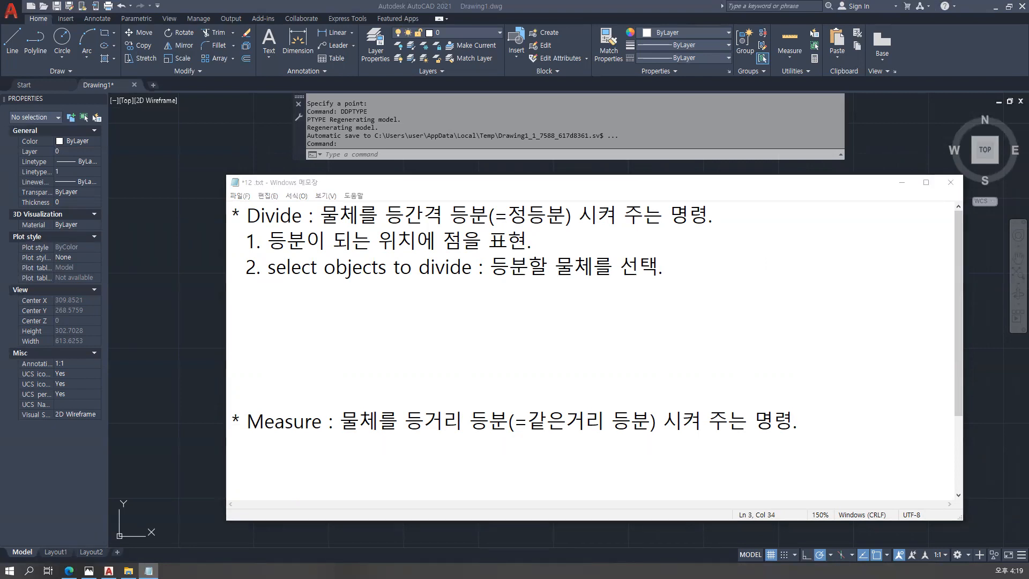
{"action": "left_click", "coordinate": [718, 282]}
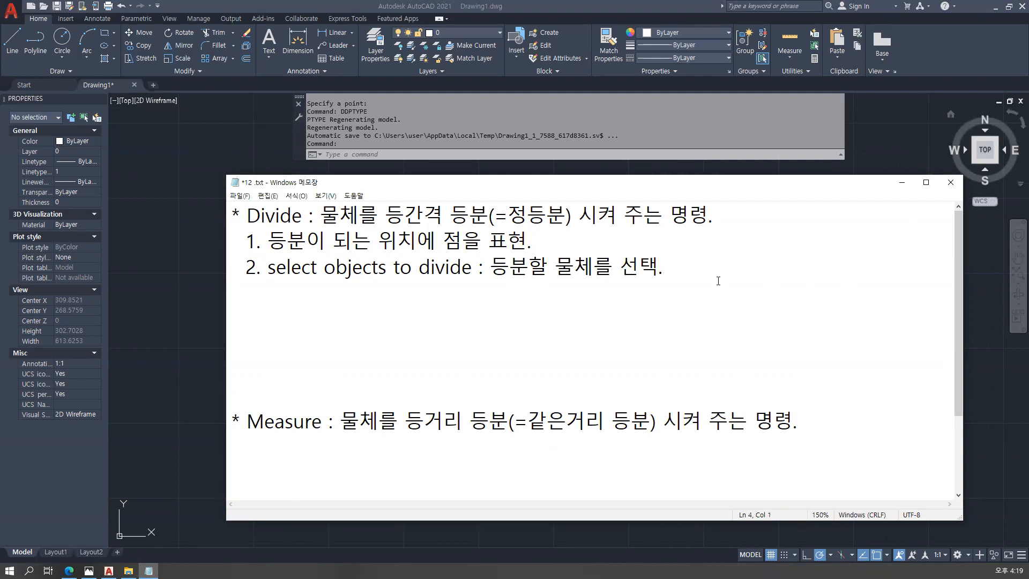
{"action": "type", "text": "3. the number of segments : 등분 개수 설정."}
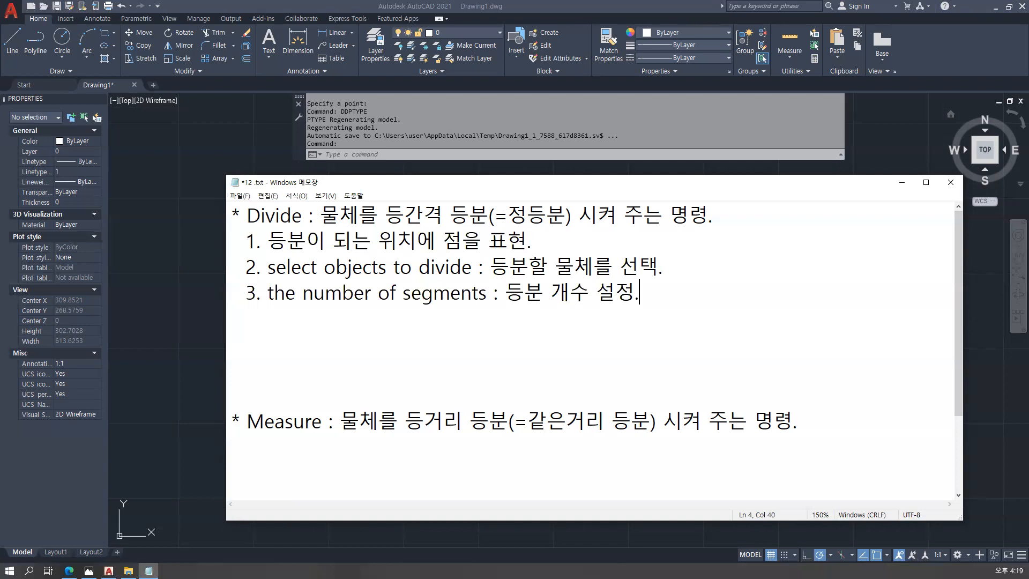
Add item 4 to the Divide notes, reading "직선에서는 처음과 끝부분에 점을 표현하지 않는다."
{"action": "key", "text": "Return"}
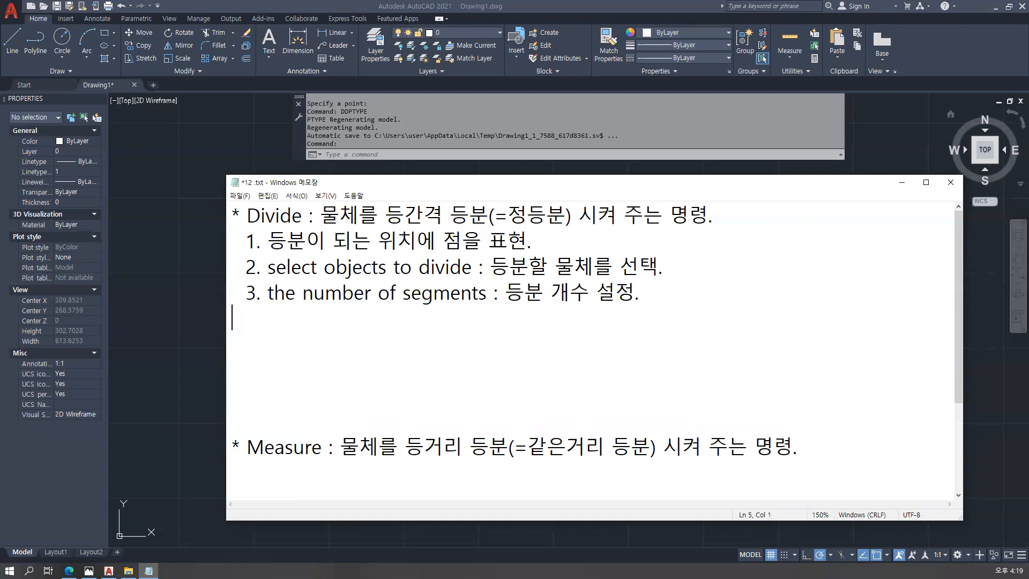
{"action": "type", "text": "4."}
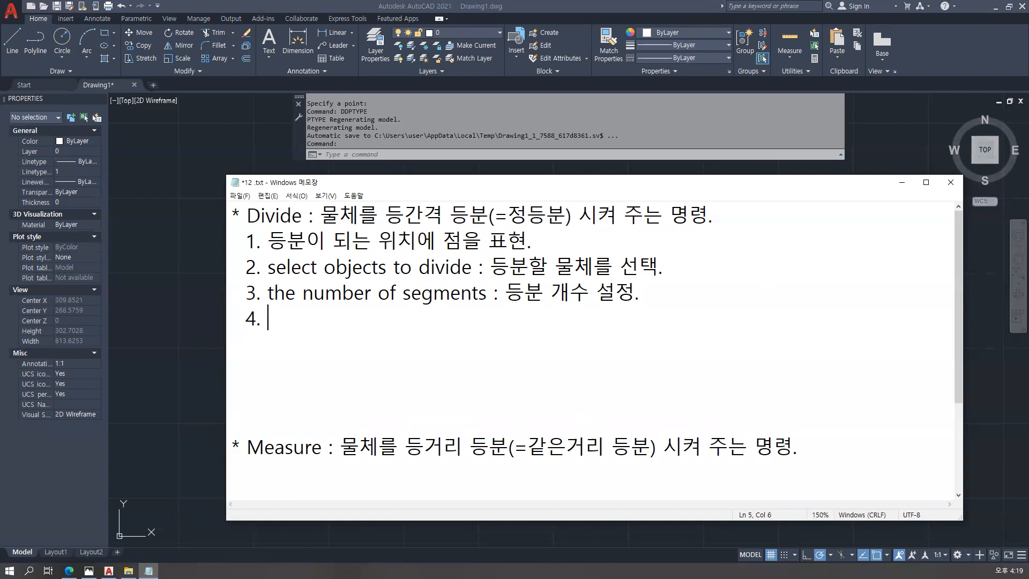
{"action": "key", "text": "alt+Tab"}
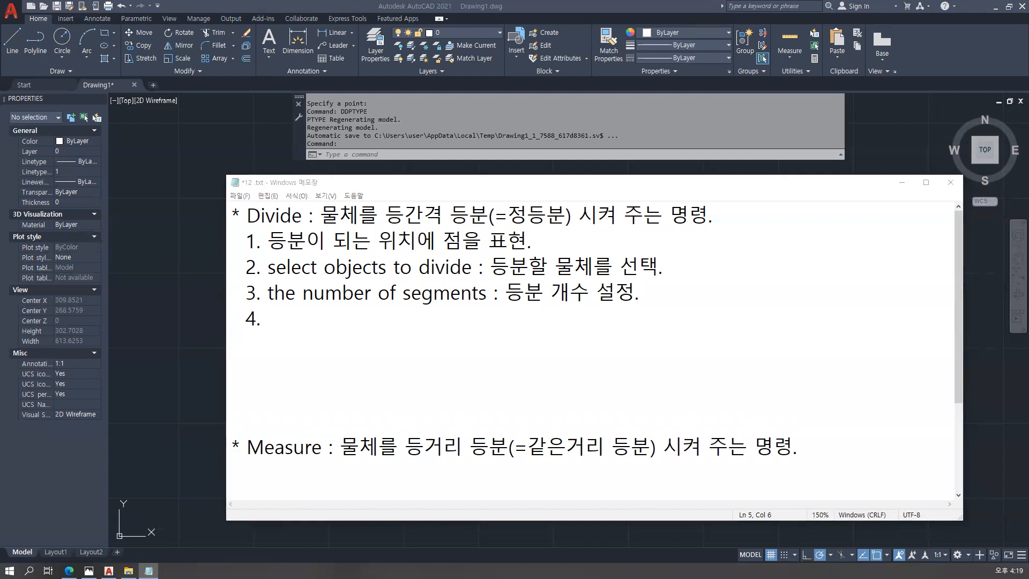
{"action": "left_click", "coordinate": [333, 316]}
{"action": "type", "text": "처음과 끝부분에 점을 표현하지 않는다."}
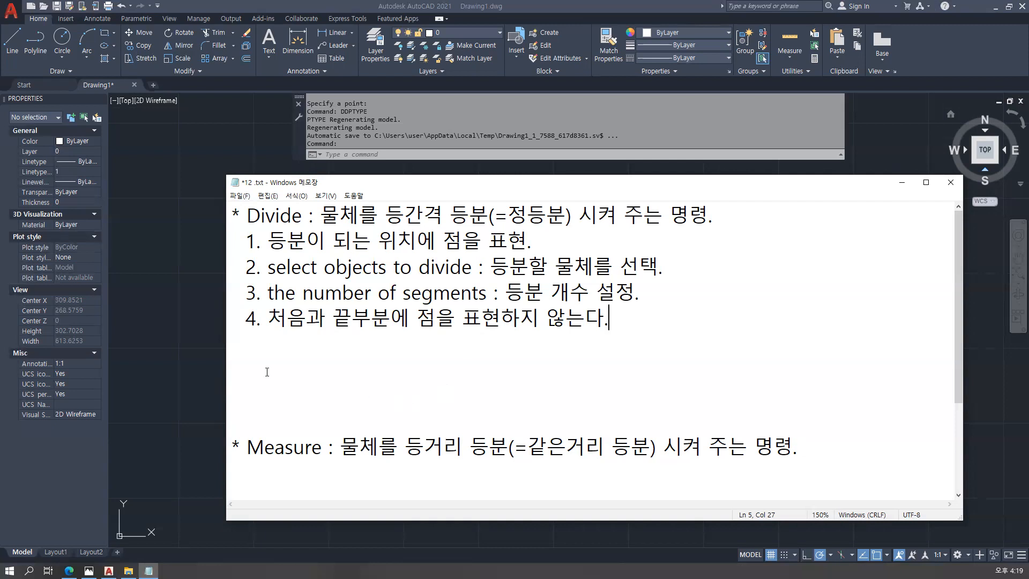
{"action": "left_click", "coordinate": [268, 317]}
{"action": "type", "text": "ㅈ직선에선"}
{"action": "type", "text": "는"}
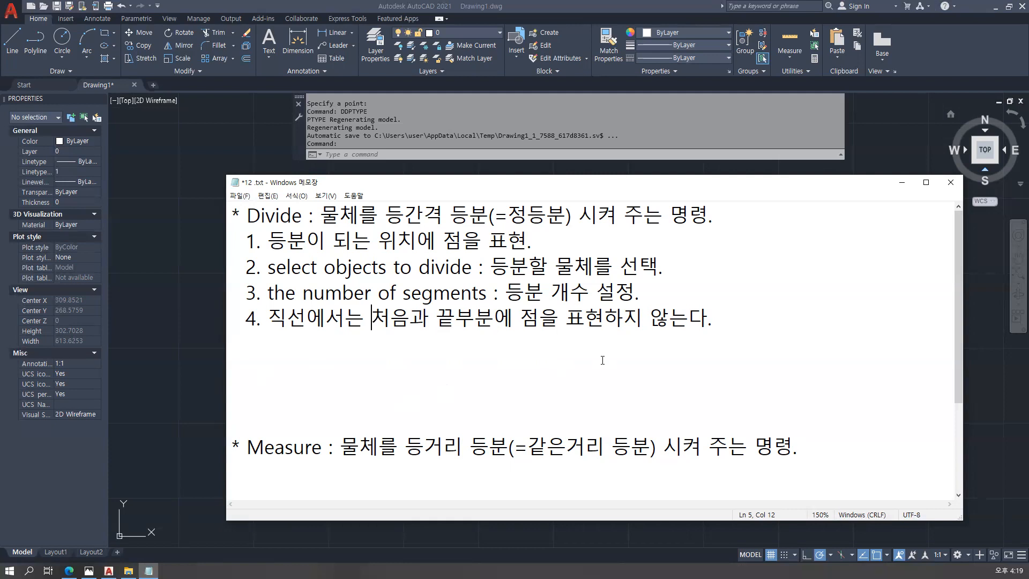
Add item 5 to the Divide notes, reading "길이와 상관없이 무조건 정등분."
{"action": "left_click", "coordinate": [736, 324]}
{"action": "key", "text": "Return"}
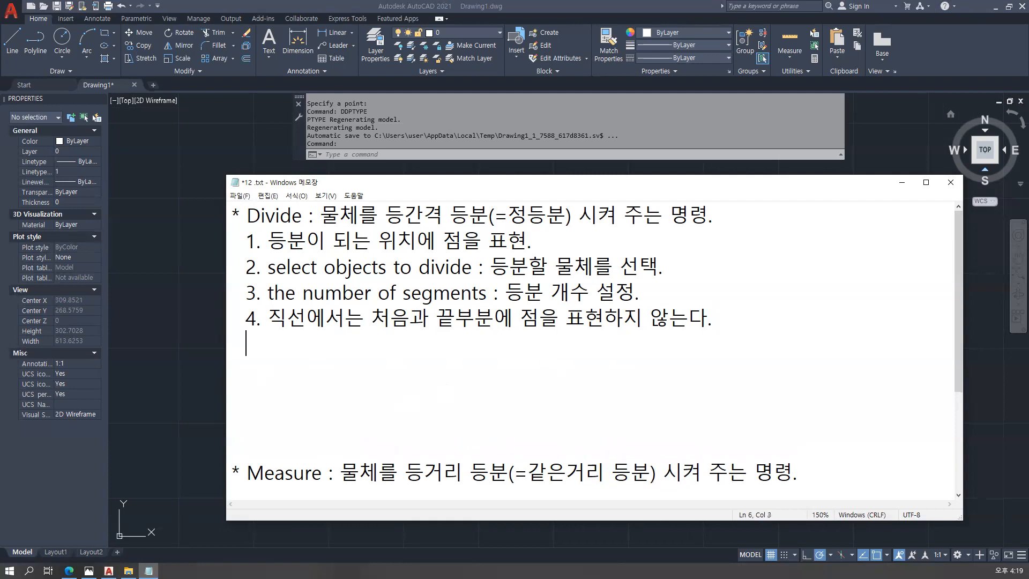
{"action": "type", "text": "5."}
{"action": "key", "text": "alt+Tab"}
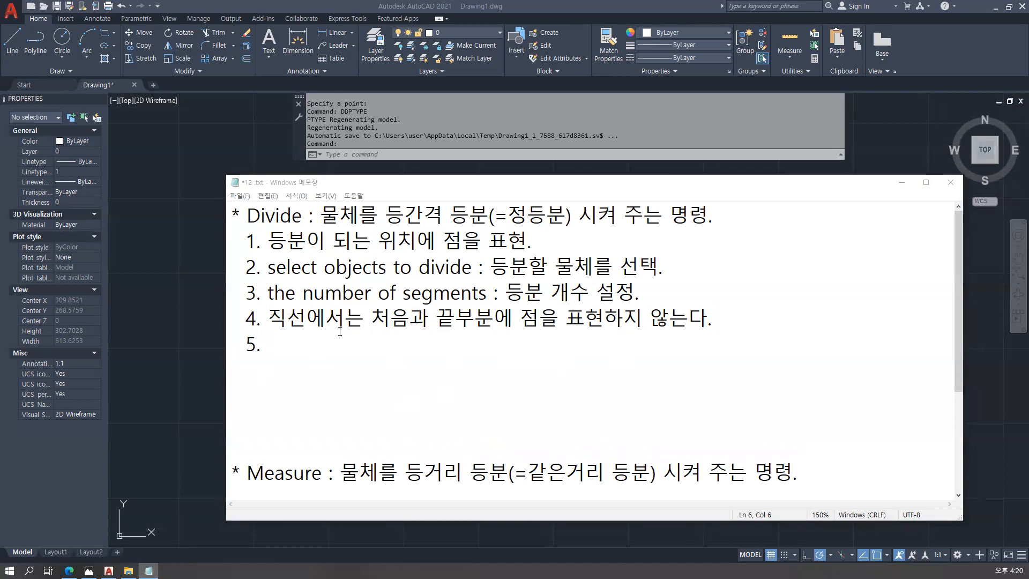
{"action": "type", "text": "길이와 상관없이 무조건 정등분."}
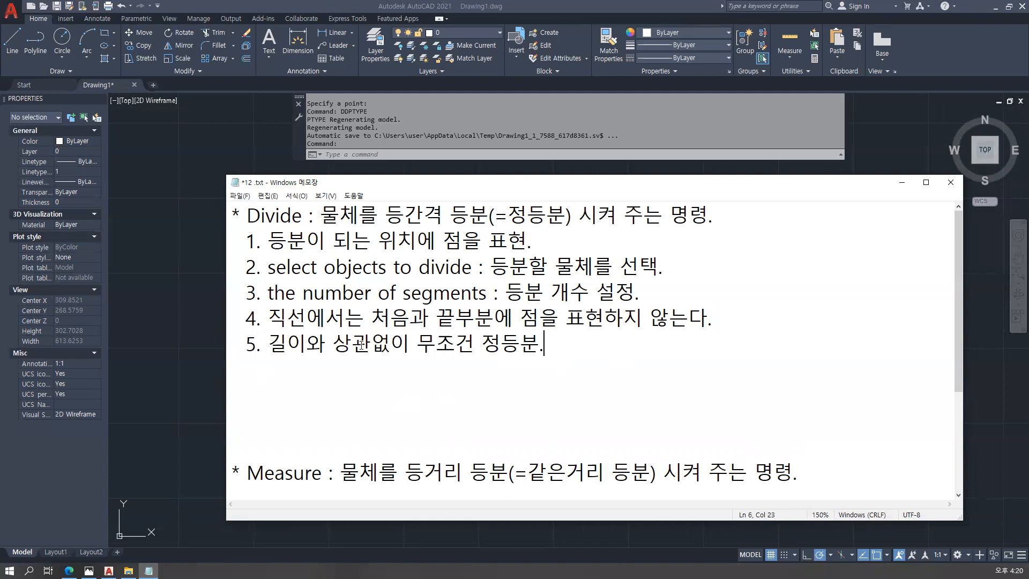
Add blank lines under the Measure entry and write its first item, "1. 등분이 되는 위치에 점을 표현."
{"action": "scroll", "coordinate": [362, 345], "scroll_direction": "down", "scroll_amount": 2}
{"action": "scroll", "coordinate": [361, 345], "scroll_direction": "up", "scroll_amount": 1}
{"action": "left_click", "coordinate": [851, 397]}
{"action": "key", "text": "Return"}
{"action": "key", "text": "Return"}
{"action": "key", "text": "Return"}
{"action": "scroll", "coordinate": [846, 401], "scroll_direction": "down", "scroll_amount": 1}
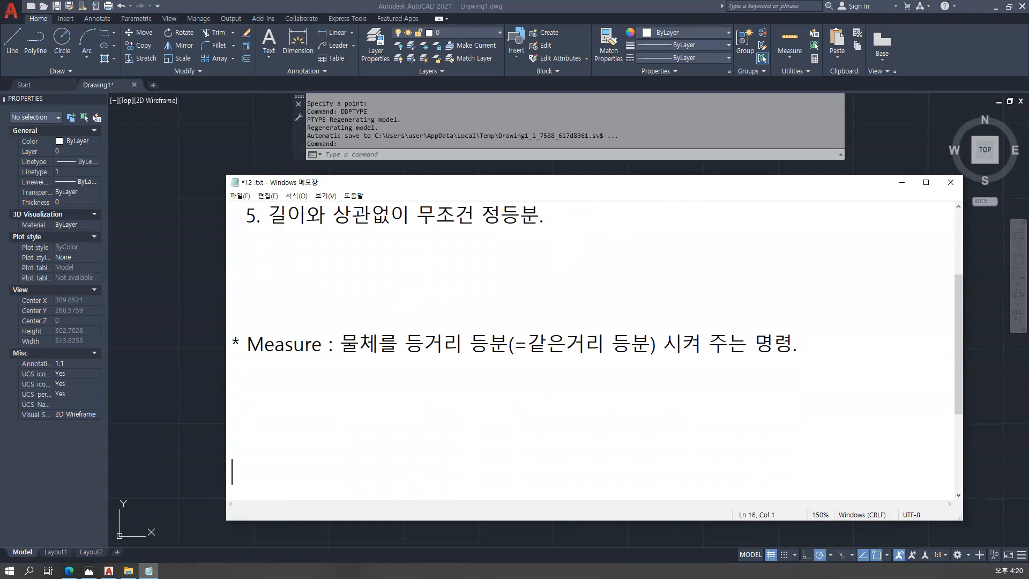
{"action": "key", "text": "BackSpace"}
{"action": "key", "text": "BackSpace"}
{"action": "type", "text": "1. 등"}
{"action": "type", "text": "분이 된"}
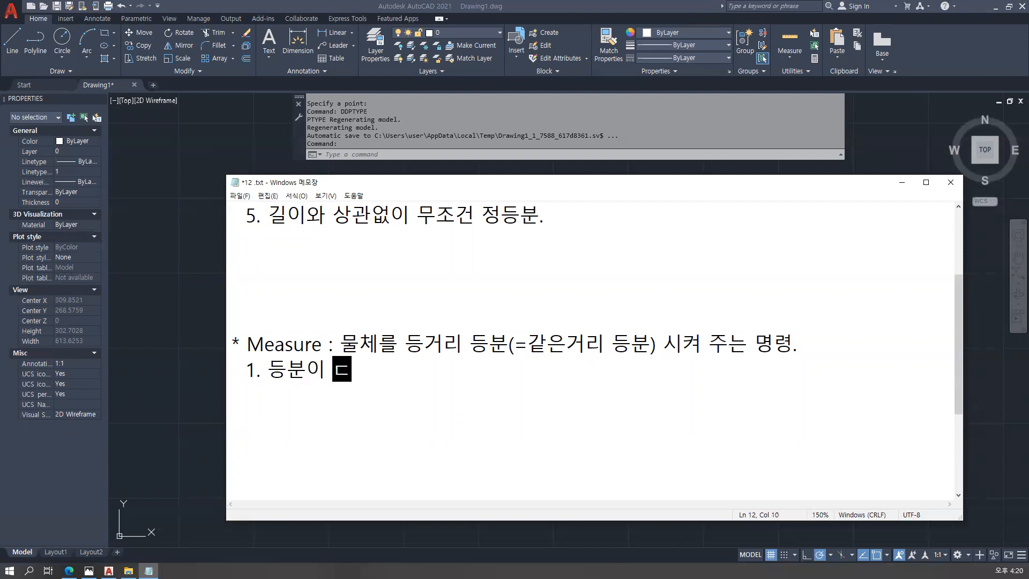
{"action": "type", "text": "는 위치에"}
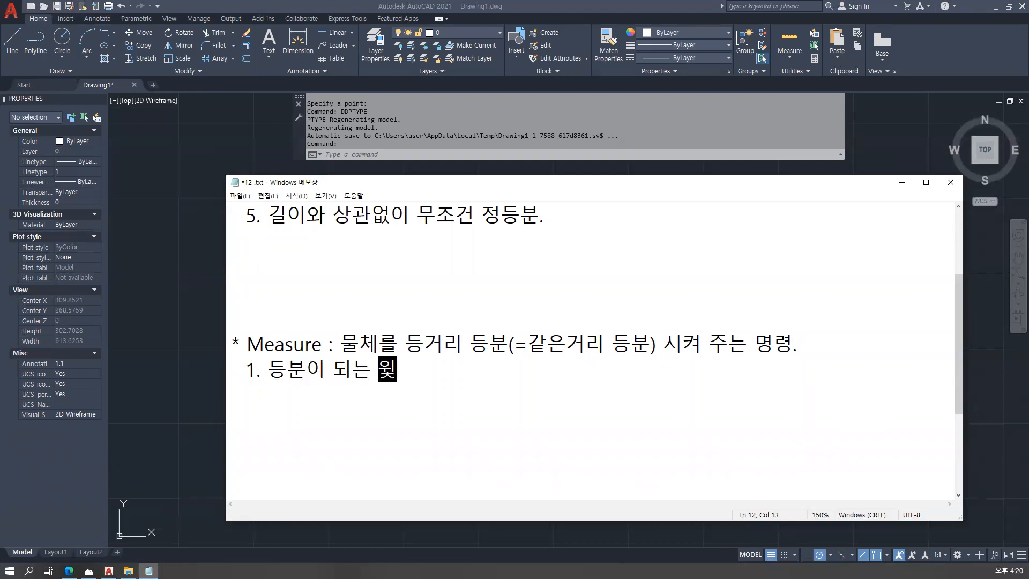
{"action": "type", "text": " 점"}
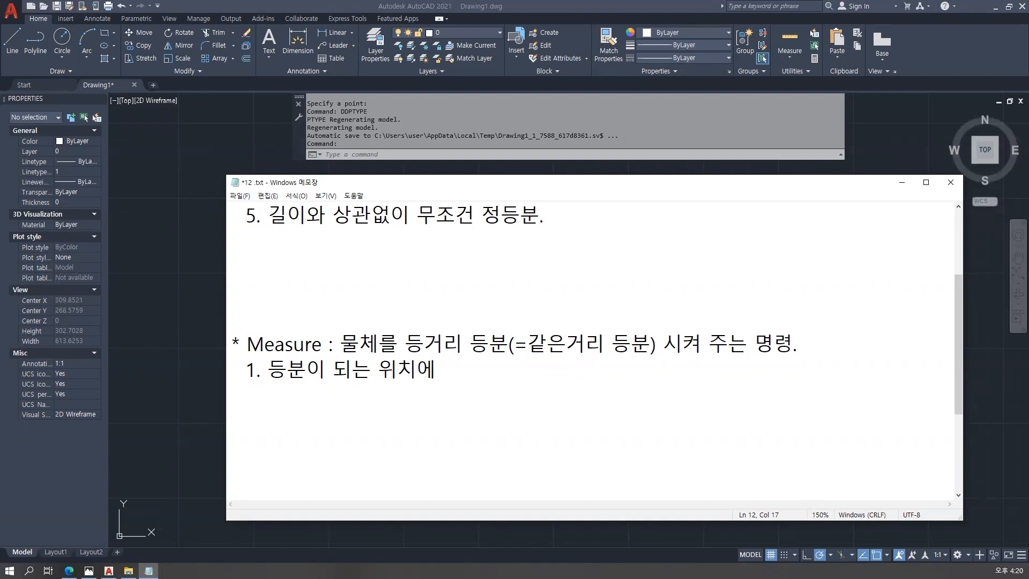
{"action": "type", "text": "을 표"}
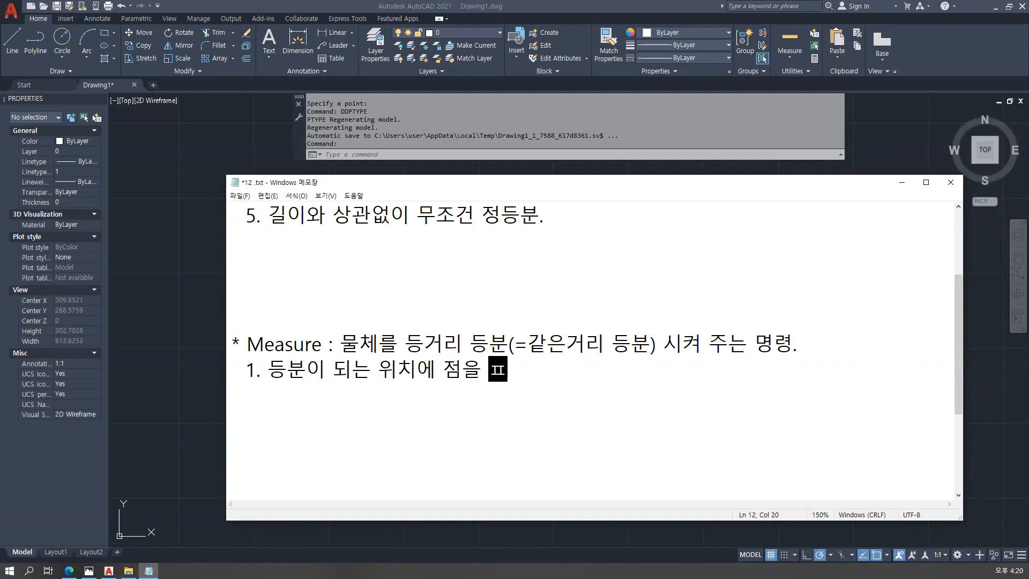
{"action": "type", "text": "현."}
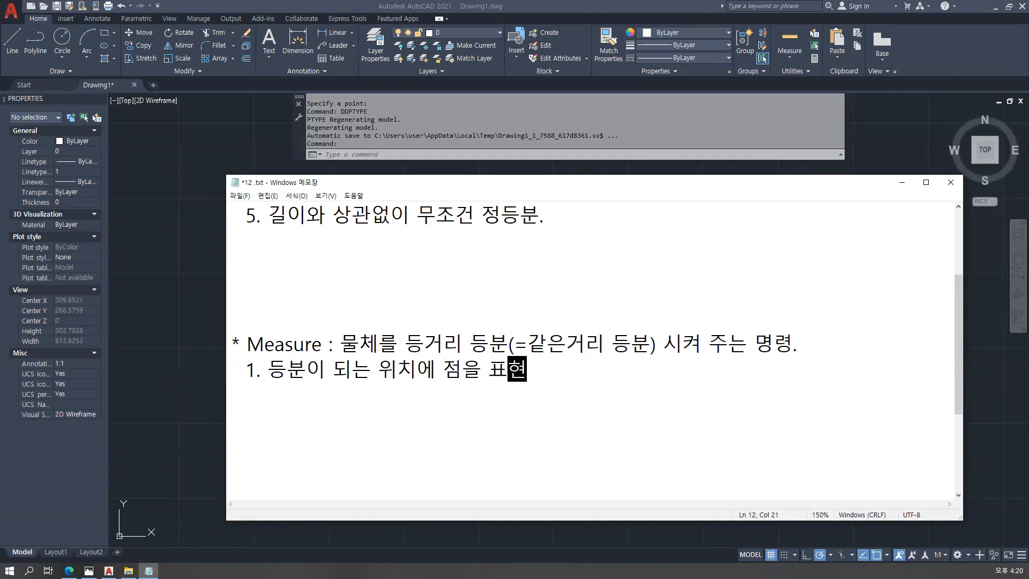
Add the Measure notes "2. select objects to measure : 등분할 물체를 선택." and "3. length of segments : 등분 길이w 설정."
{"action": "scroll", "coordinate": [848, 400], "scroll_direction": "up", "scroll_amount": 2}
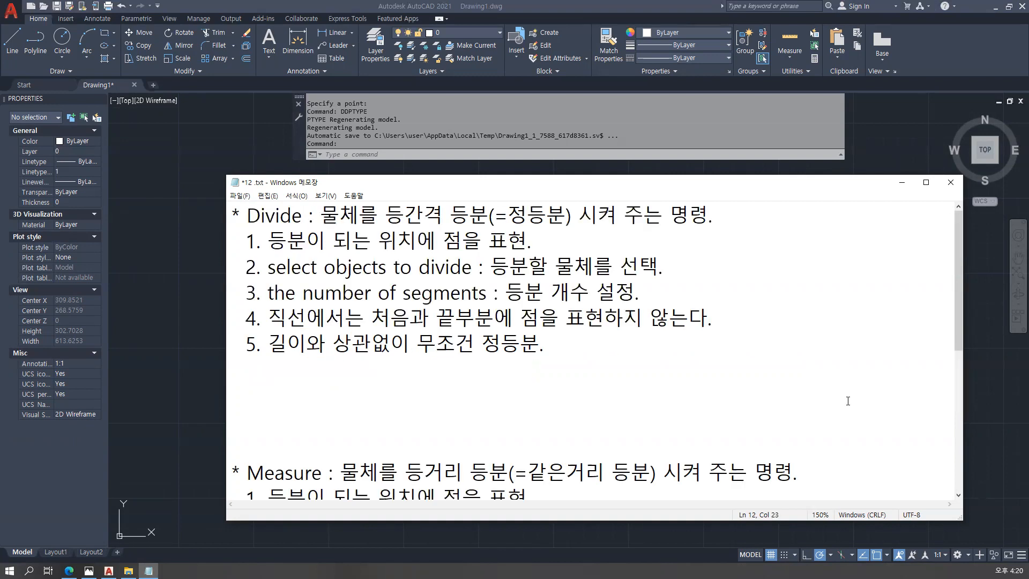
{"action": "scroll", "coordinate": [848, 400], "scroll_direction": "down", "scroll_amount": 3}
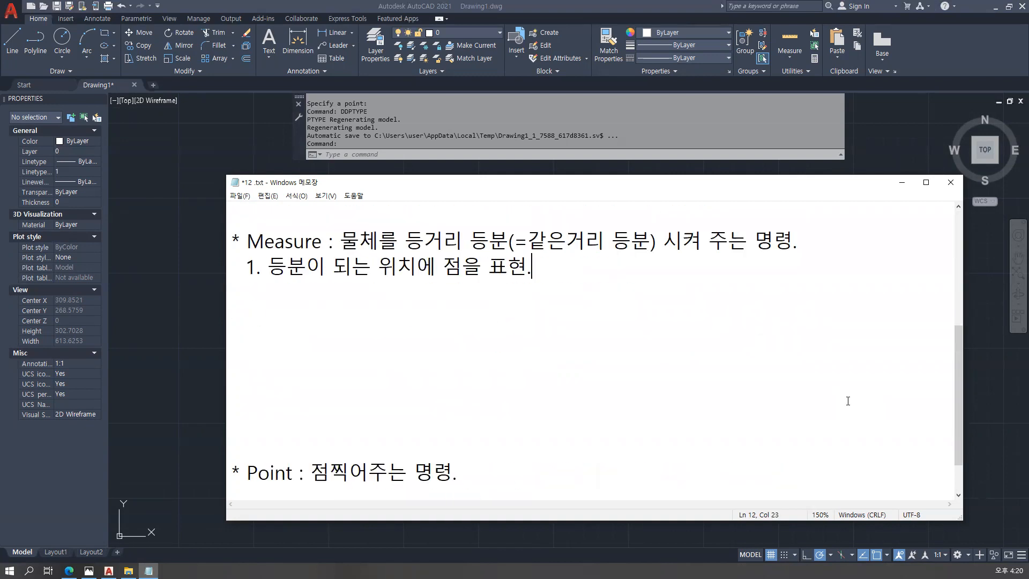
{"action": "key", "text": "Return"}
{"action": "type", "text": "2."}
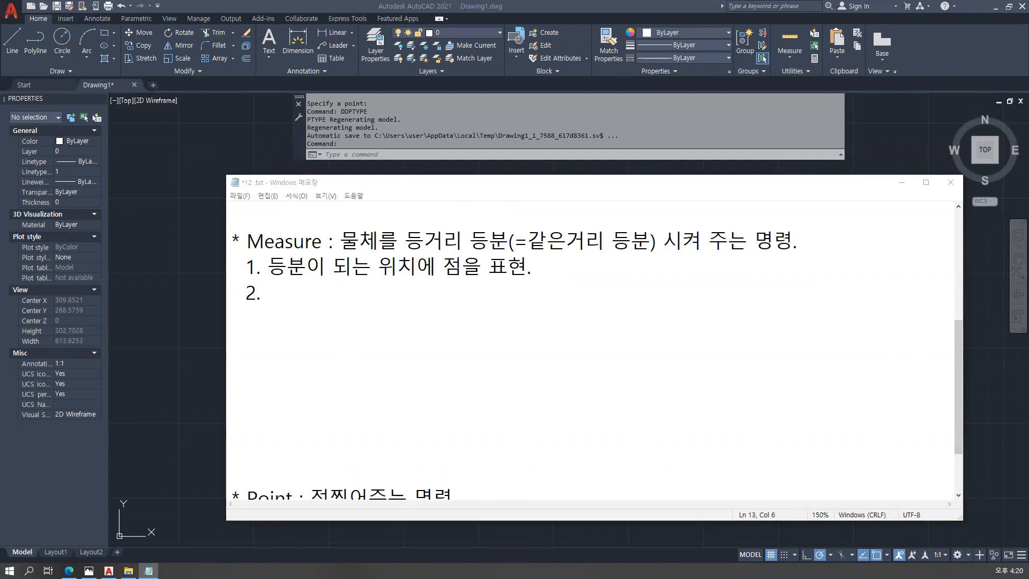
{"action": "type", "text": "select objects to measure : 등분할 물체를 선택."}
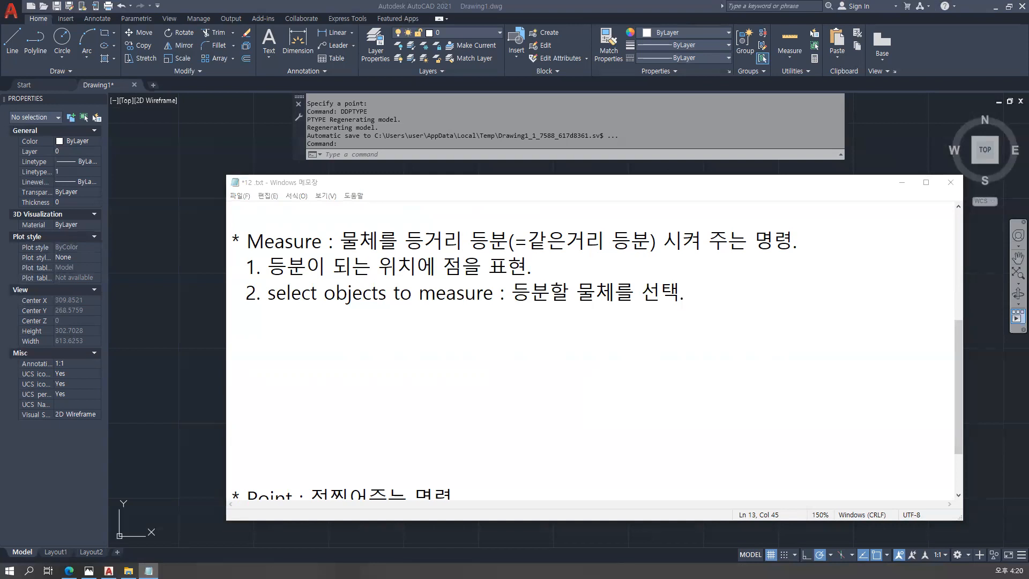
{"action": "left_click", "coordinate": [339, 321]}
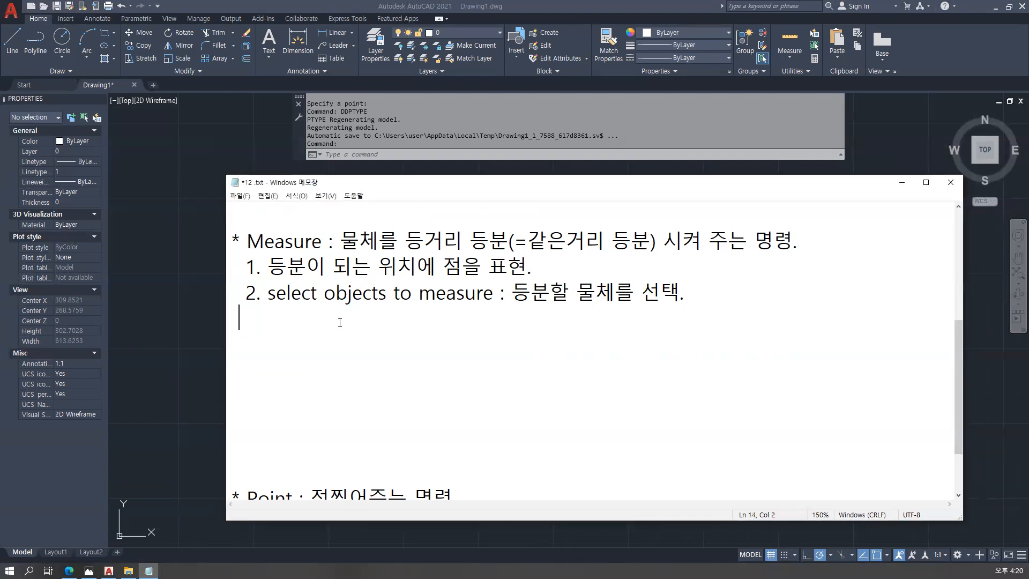
{"action": "type", "text": "3. length of segments : 등분 길이w 설정."}
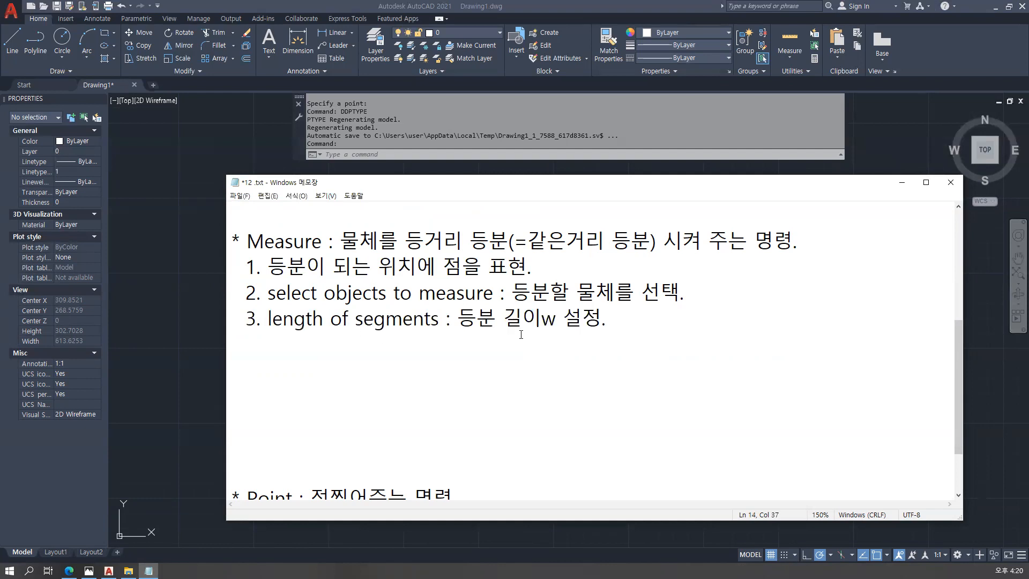
Remove the stray "w" from item 3 of the Measure notes and start an item numbered "4." beneath it
{"action": "left_click", "coordinate": [541, 320]}
{"action": "key", "text": "Delete"}
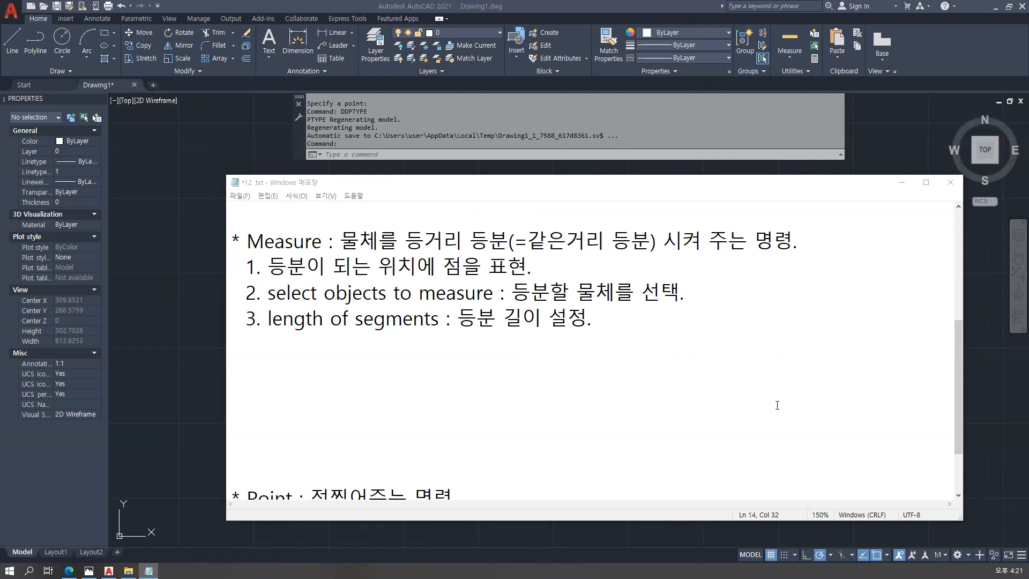
{"action": "left_click", "coordinate": [610, 330]}
{"action": "key", "text": "Return"}
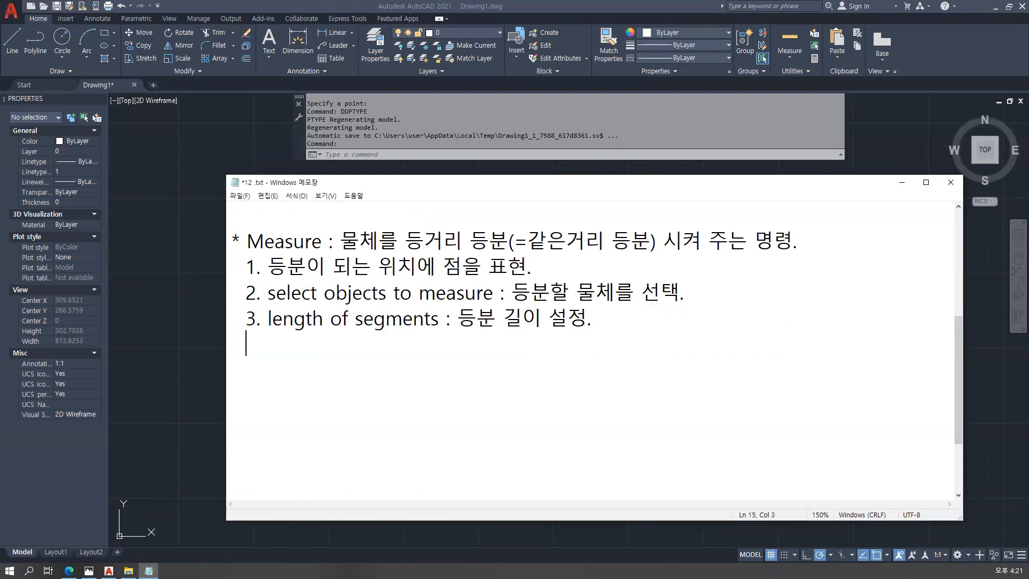
{"action": "type", "text": "4."}
Move the Notepad window up to uncover the lower measured line and switch to the AutoCAD drawing
{"action": "left_click_drag", "start_coordinate": [576, 183], "coordinate": [539, 35]}
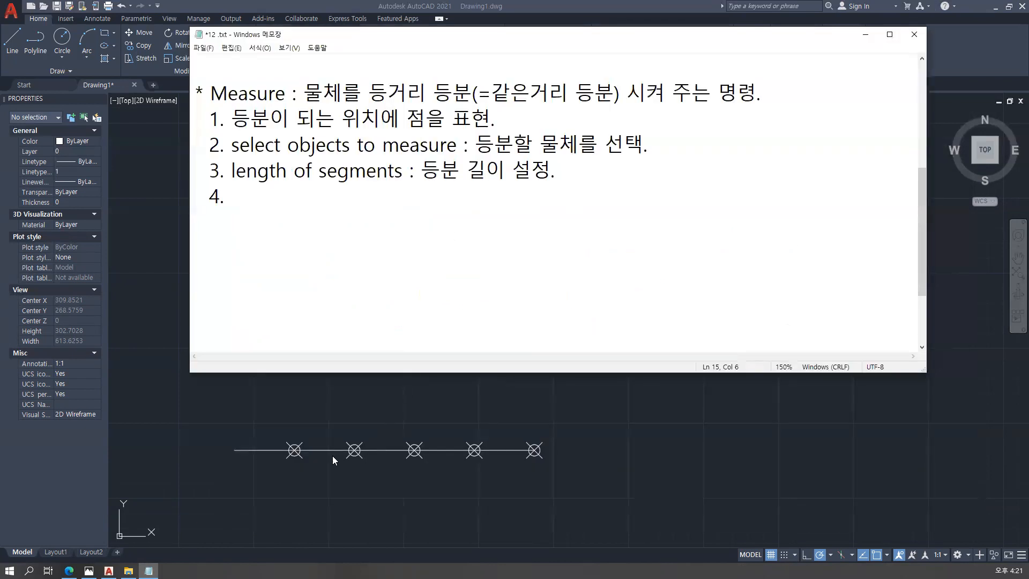
{"action": "mouse_move", "coordinate": [554, 460]}
{"action": "left_mouse_down"}
{"action": "mouse_move", "coordinate": [516, 455]}
{"action": "mouse_move", "coordinate": [555, 430]}
{"action": "mouse_move", "coordinate": [554, 464]}
{"action": "left_mouse_up"}
{"action": "left_click", "coordinate": [682, 10]}
{"action": "middle_click_drag", "start_coordinate": [453, 372], "coordinate": [476, 392]}
{"action": "type", "text": "co"}
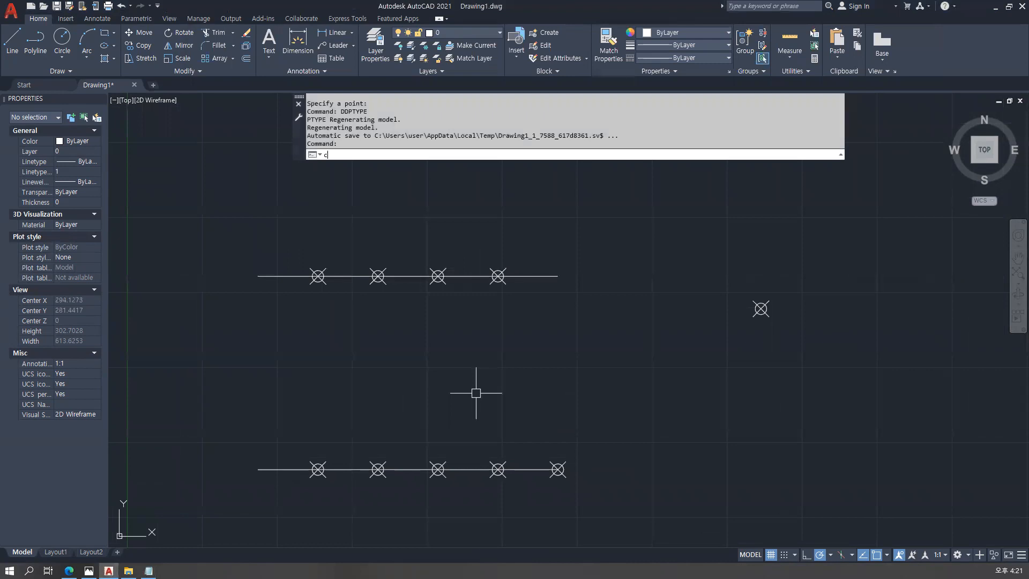
{"action": "key", "text": "Return"}
{"action": "left_click", "coordinate": [531, 277]}
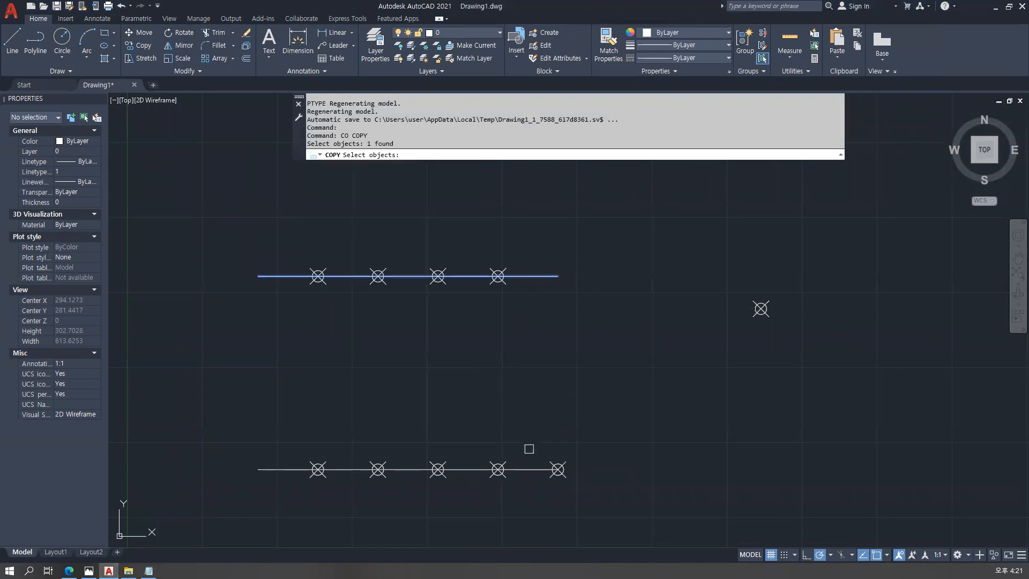
{"action": "key", "text": "Escape"}
{"action": "key", "text": "Escape"}
{"action": "key", "text": "Escape"}
{"action": "type", "text": "l"}
{"action": "key", "text": "Return"}
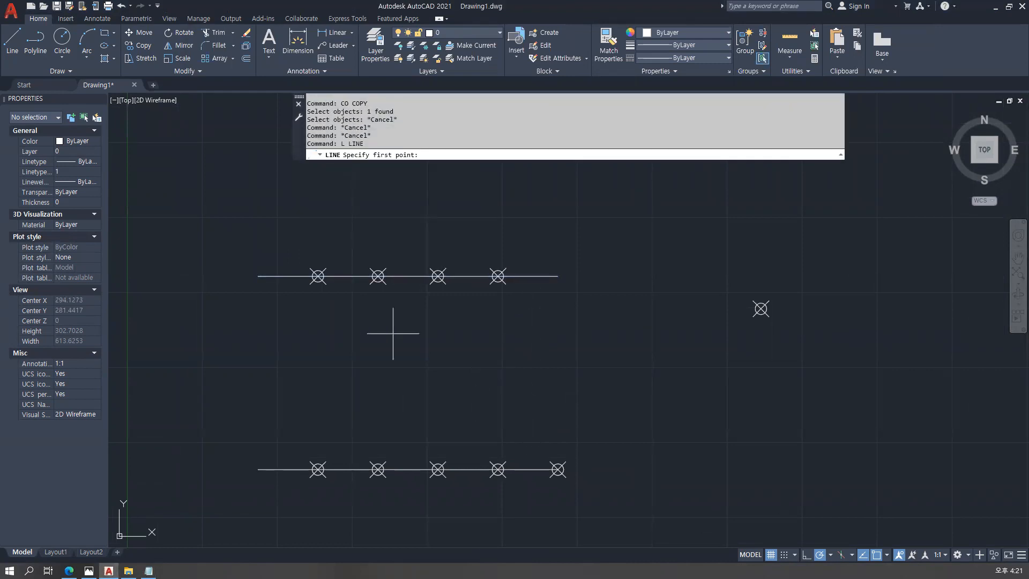
{"action": "left_click", "coordinate": [257, 325]}
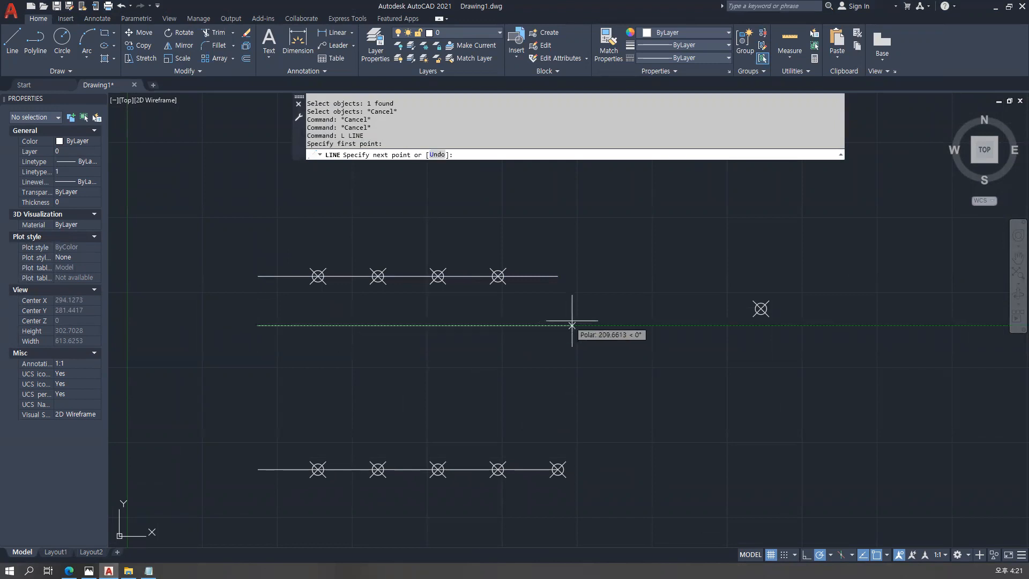
{"action": "type", "text": "@230<0"}
{"action": "key", "text": "Return"}
{"action": "key", "text": "Return"}
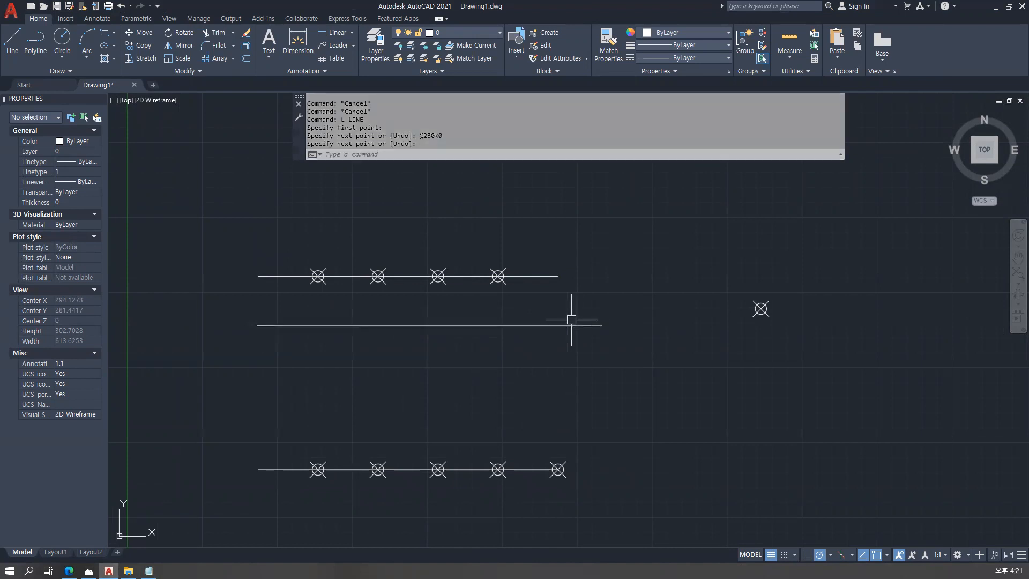
Copy the 230-unit line straight down with Ortho on, placing the copy below the lower measured line
{"action": "type", "text": "co"}
{"action": "key", "text": "Return"}
{"action": "left_click", "coordinate": [544, 326]}
{"action": "key", "text": "Return"}
{"action": "left_click", "coordinate": [668, 328]}
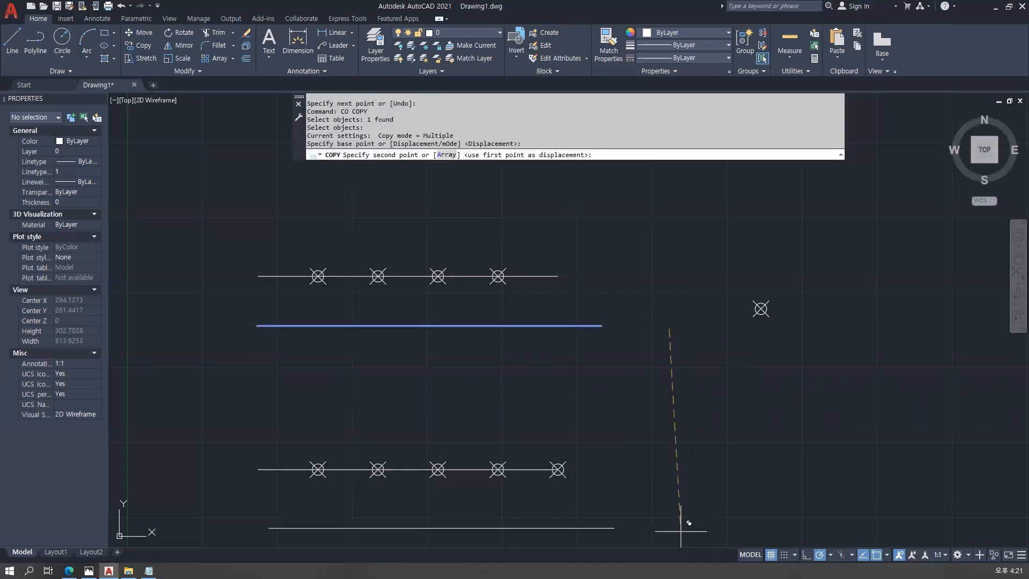
{"action": "key", "text": "F8"}
{"action": "left_click", "coordinate": [670, 531]}
{"action": "key", "text": "Return"}
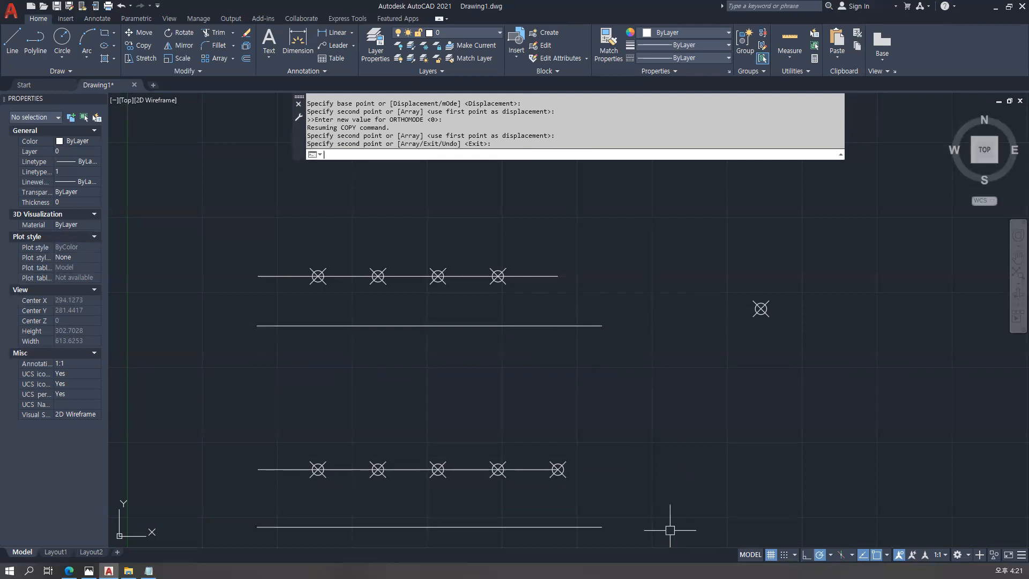
Divide the upper 230-unit line into 5 segments
{"action": "type", "text": "divide"}
{"action": "key", "text": "Return"}
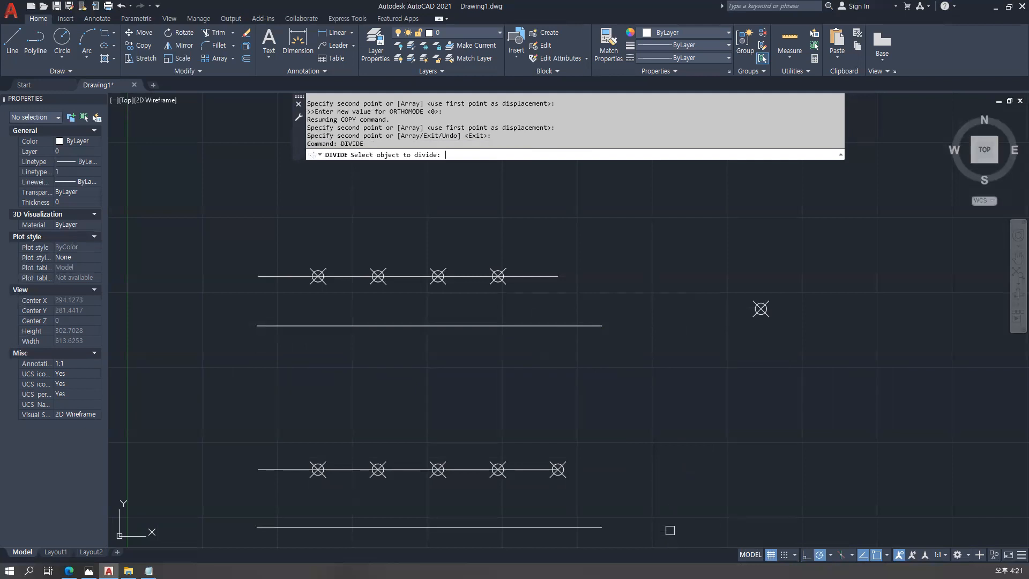
{"action": "left_click", "coordinate": [533, 326]}
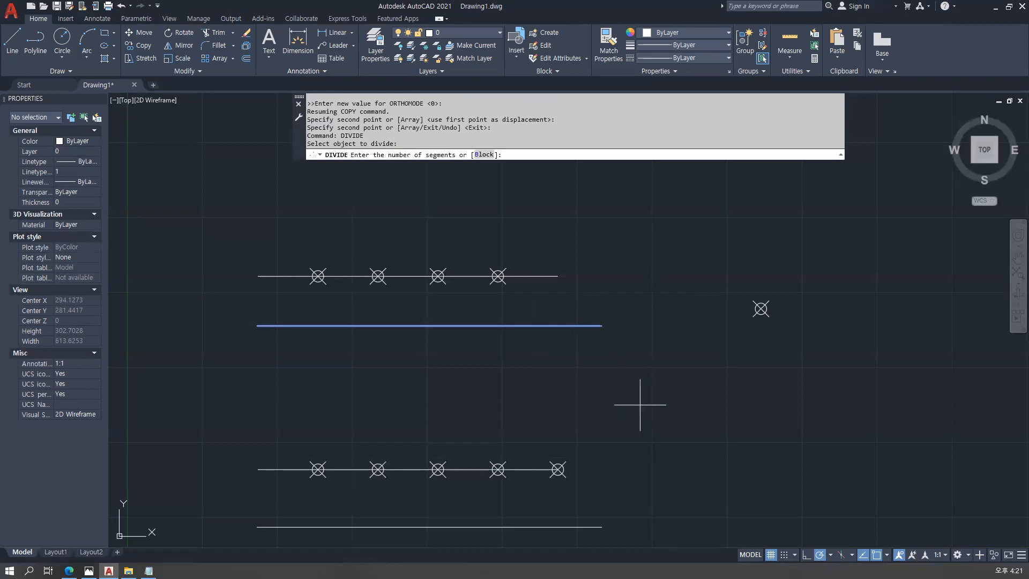
{"action": "type", "text": "5"}
{"action": "key", "text": "Return"}
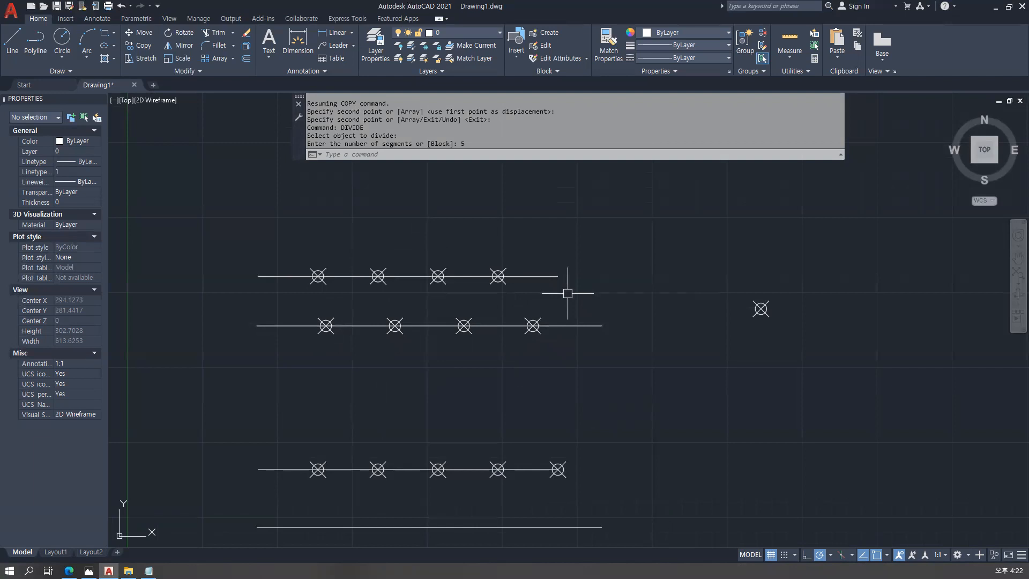
{"action": "left_click_drag", "start_coordinate": [559, 277], "coordinate": [568, 379]}
{"action": "mouse_move", "coordinate": [602, 338]}
{"action": "left_mouse_down"}
{"action": "mouse_move", "coordinate": [563, 307]}
{"action": "mouse_move", "coordinate": [581, 353]}
{"action": "left_mouse_up"}
{"action": "key", "text": "Escape"}
Place points along the lower 230-unit line with Measure, starting from its left end, at a segment length of 40
{"action": "middle_click_drag", "start_coordinate": [557, 426], "coordinate": [592, 370]}
{"action": "type", "text": "MEAs"}
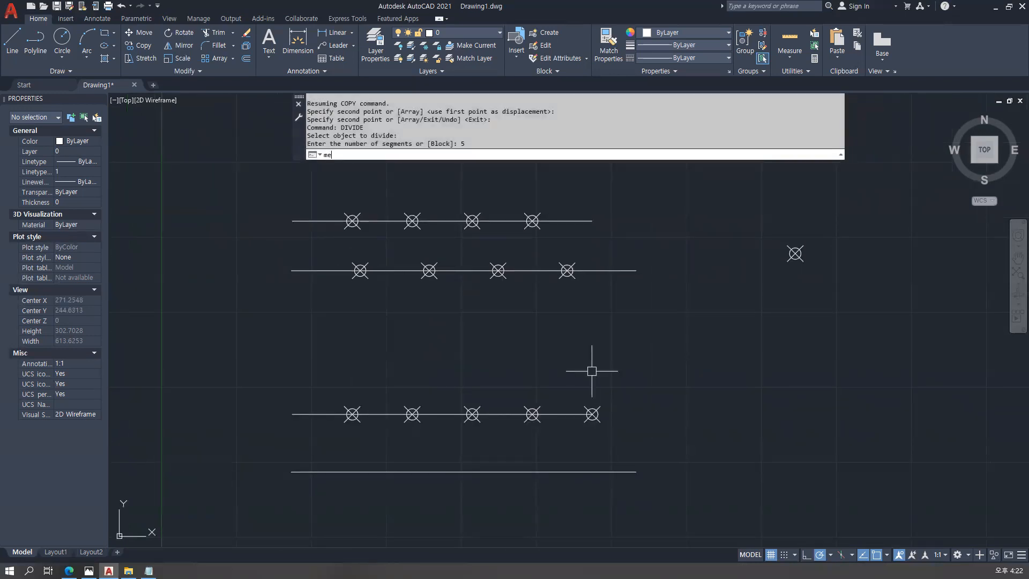
{"action": "type", "text": "ure"}
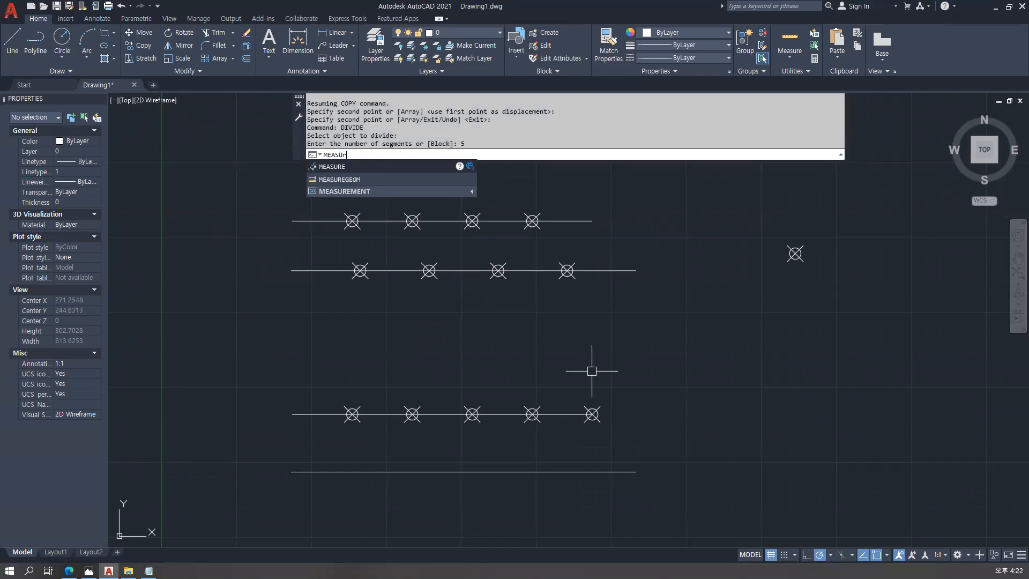
{"action": "key", "text": "Return"}
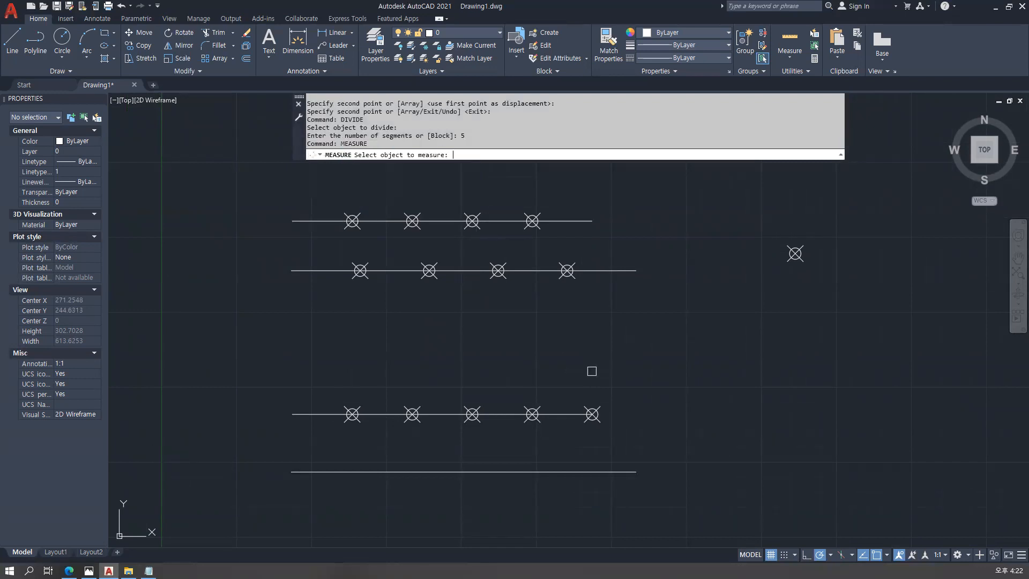
{"action": "left_click", "coordinate": [312, 472]}
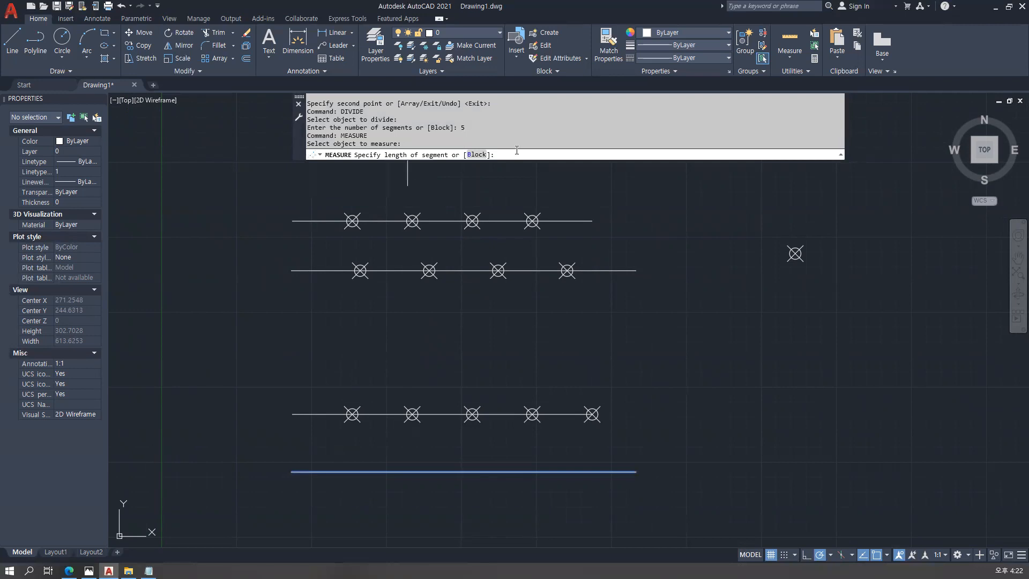
{"action": "type", "text": "40"}
{"action": "key", "text": "Return"}
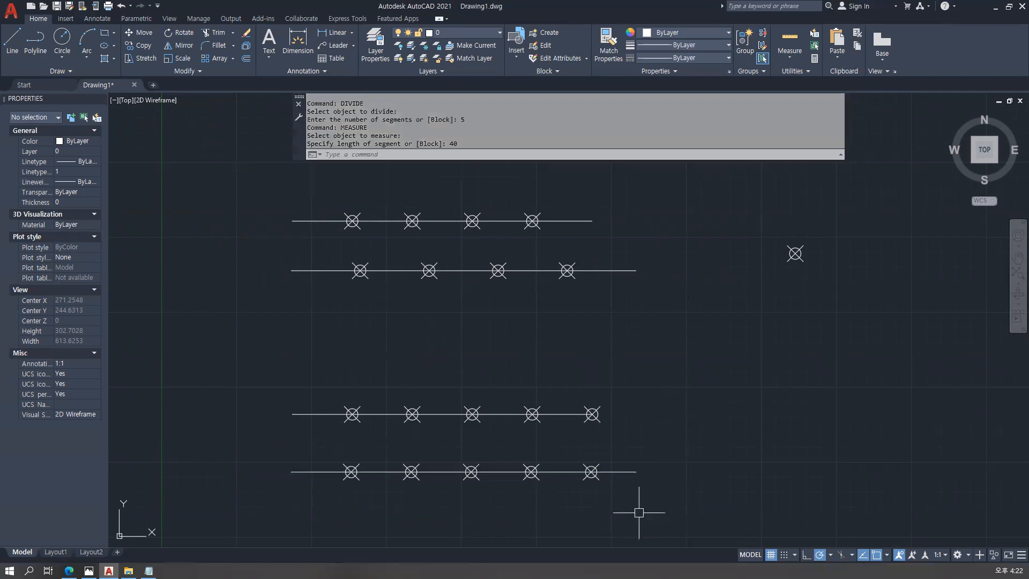
{"action": "key", "text": "Escape"}
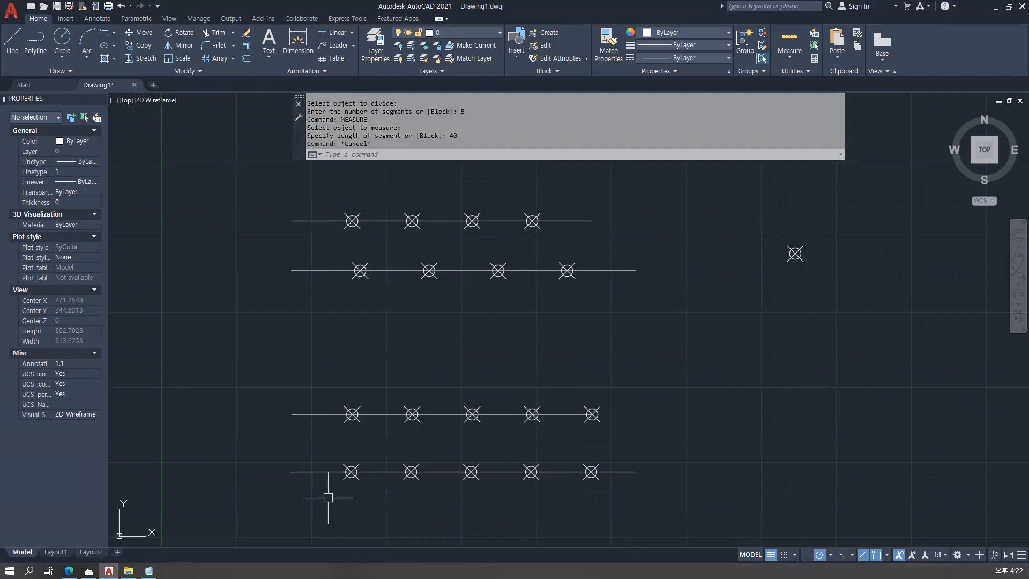
{"action": "mouse_move", "coordinate": [292, 468]}
{"action": "left_mouse_down"}
{"action": "mouse_move", "coordinate": [331, 461]}
{"action": "mouse_move", "coordinate": [355, 501]}
{"action": "mouse_move", "coordinate": [403, 456]}
{"action": "mouse_move", "coordinate": [413, 517]}
{"action": "left_mouse_up"}
{"action": "mouse_move", "coordinate": [412, 479]}
{"action": "left_mouse_down"}
{"action": "mouse_move", "coordinate": [464, 465]}
{"action": "mouse_move", "coordinate": [467, 523]}
{"action": "left_mouse_up"}
{"action": "mouse_move", "coordinate": [466, 472]}
{"action": "left_mouse_down"}
{"action": "mouse_move", "coordinate": [527, 468]}
{"action": "mouse_move", "coordinate": [534, 530]}
{"action": "left_mouse_up"}
{"action": "mouse_move", "coordinate": [530, 471]}
{"action": "left_mouse_down"}
{"action": "mouse_move", "coordinate": [596, 476]}
{"action": "mouse_move", "coordinate": [593, 532]}
{"action": "left_mouse_up"}
{"action": "mouse_move", "coordinate": [598, 472]}
{"action": "left_mouse_down"}
{"action": "mouse_move", "coordinate": [639, 479]}
{"action": "mouse_move", "coordinate": [599, 475]}
{"action": "mouse_move", "coordinate": [636, 479]}
{"action": "mouse_move", "coordinate": [683, 461]}
{"action": "mouse_move", "coordinate": [681, 492]}
{"action": "left_mouse_up"}
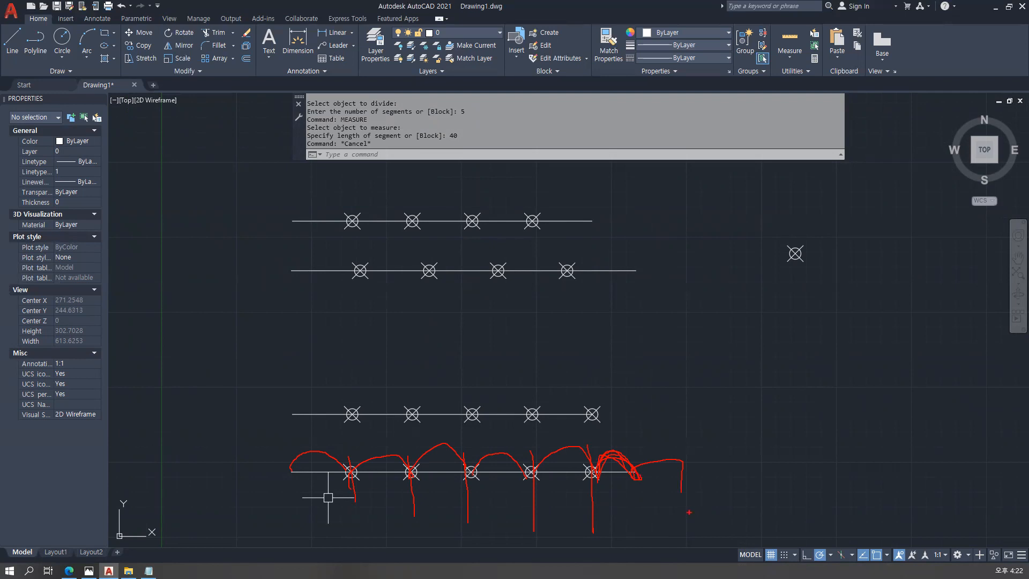
{"action": "key", "text": "Escape"}
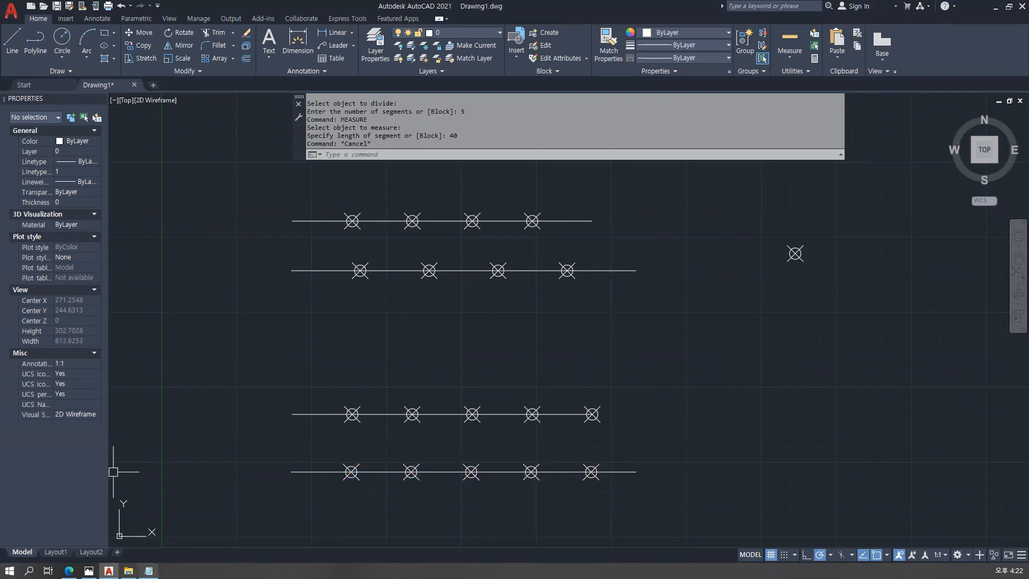
In the Notepad Measure notes, complete item 4 as "길이가 일치를 하면 마지막부분에 점을 표시해준다. 길이가 일치하지 않으면 남겨둔다." and start item "5."
{"action": "left_click", "coordinate": [148, 570]}
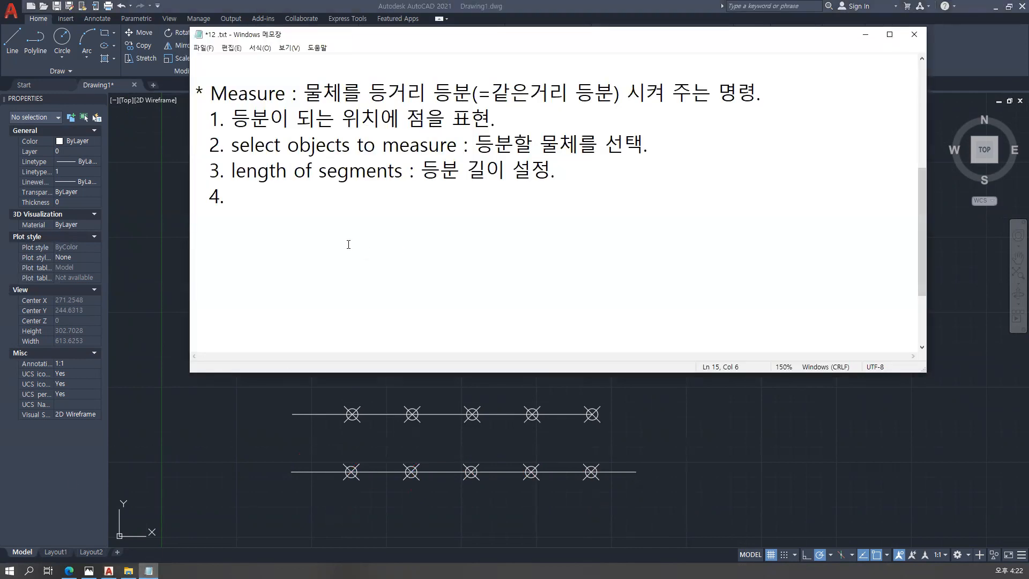
{"action": "mouse_move", "coordinate": [963, 144]}
{"action": "key", "text": "ctrl+2"}
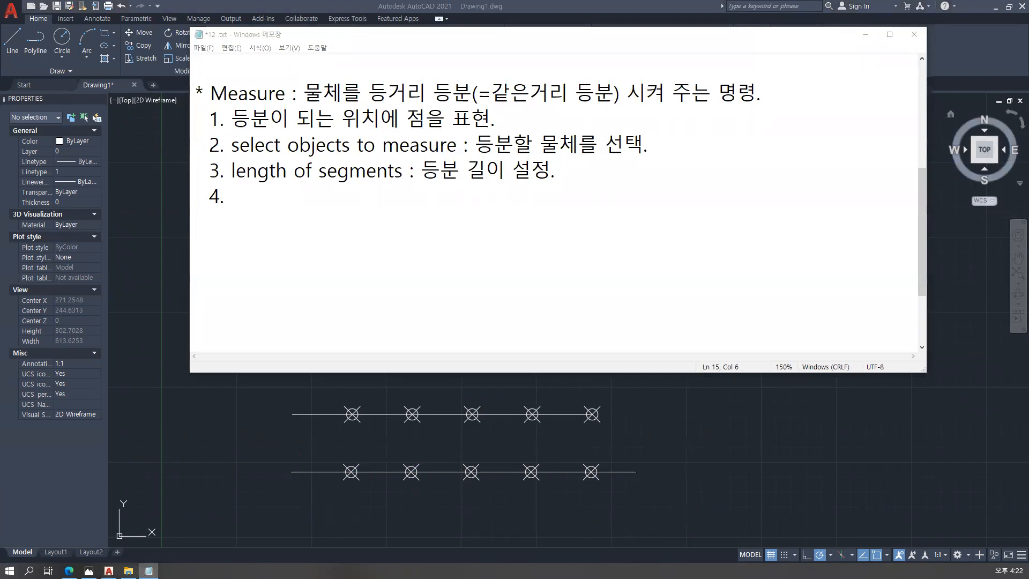
{"action": "left_click", "coordinate": [292, 194]}
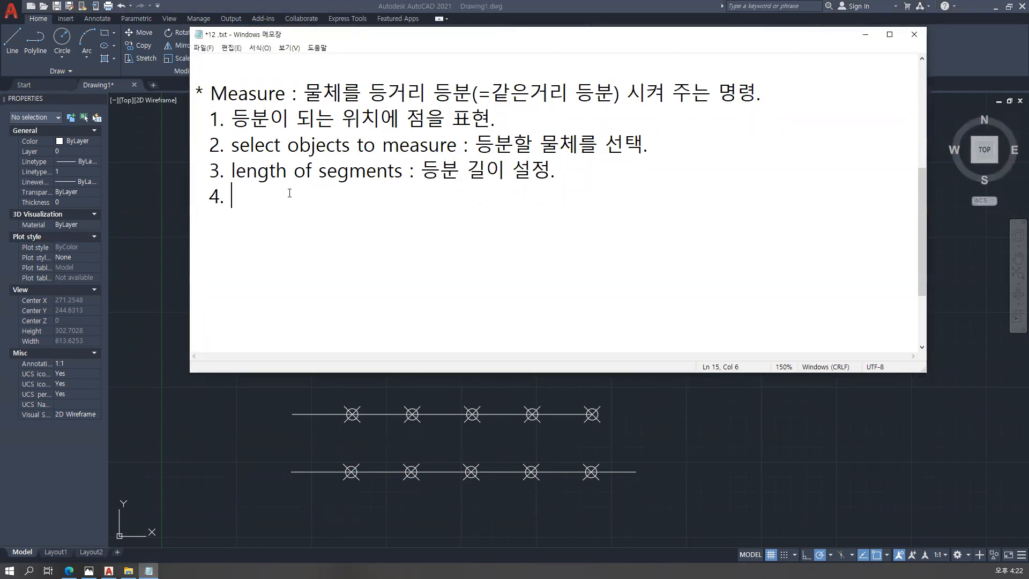
{"action": "type", "text": "길이가 일치를 하면 마지막부분에 점을 표시해준다. 길이가 일치하지 않으면 남겨둔다."}
{"action": "scroll", "coordinate": [570, 292], "scroll_direction": "down", "scroll_amount": 4, "text": "ctrl"}
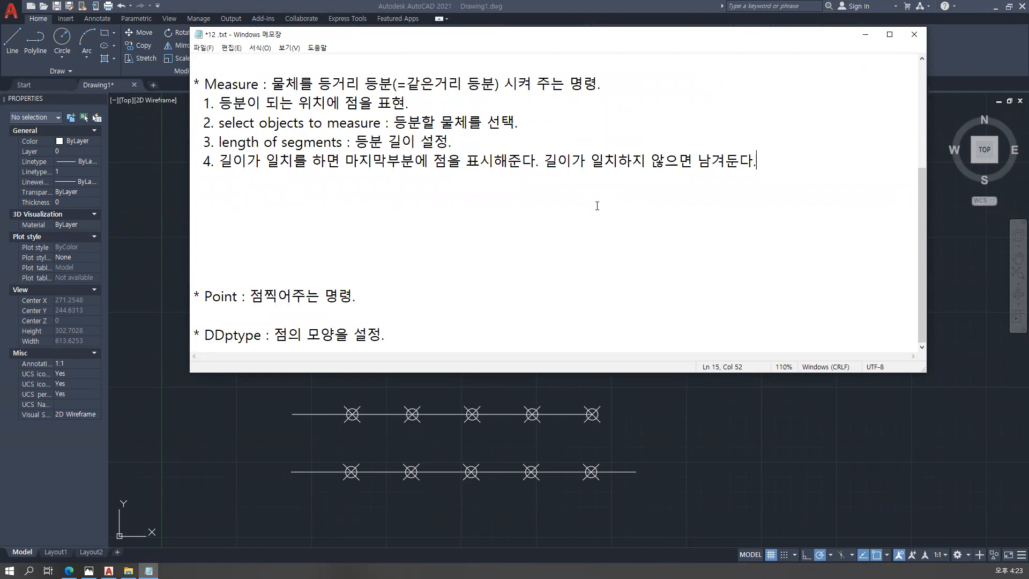
{"action": "key", "text": "Return"}
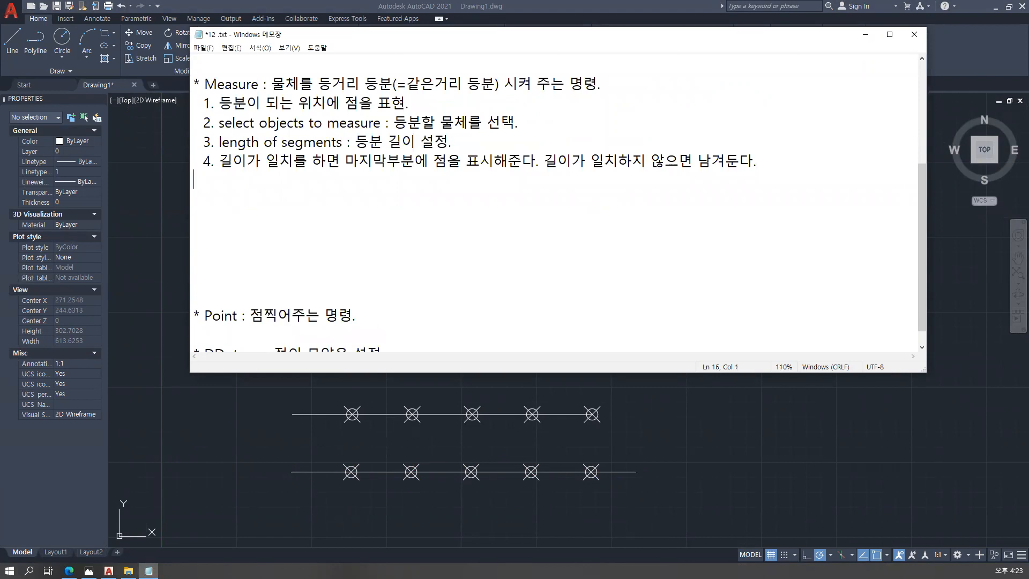
{"action": "type", "text": "5."}
{"action": "scroll", "coordinate": [354, 166], "scroll_direction": "up", "scroll_amount": 3}
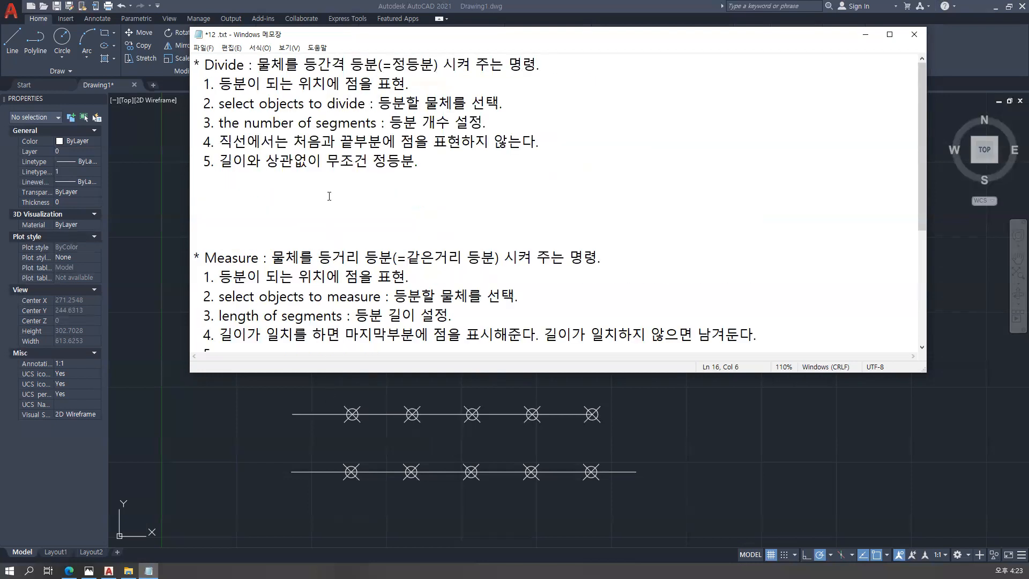
Return to the AutoCAD drawing and erase all four lines with their points, plus the separate single point
{"action": "left_click", "coordinate": [252, 432]}
{"action": "left_click", "coordinate": [246, 184]}
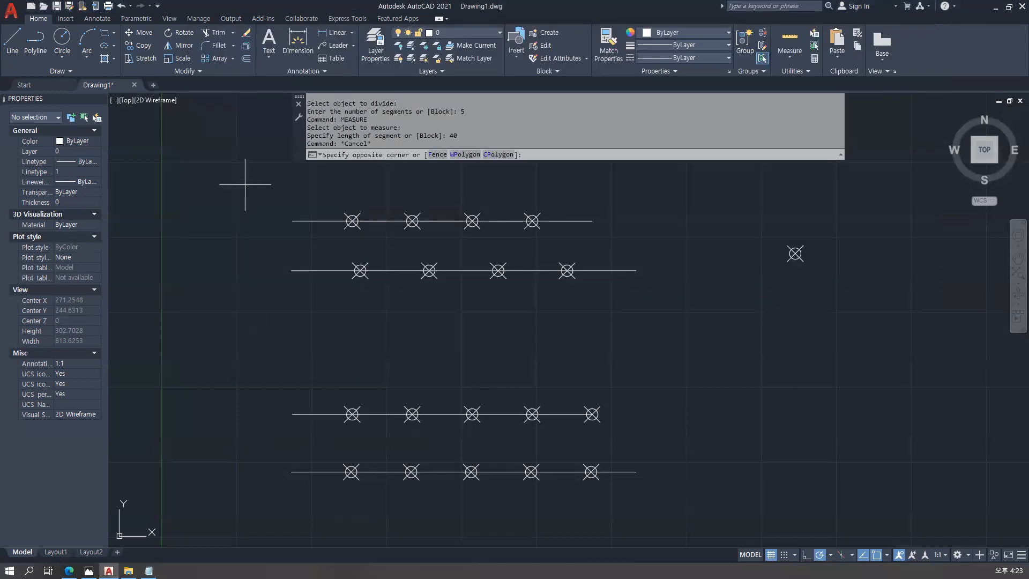
{"action": "left_click", "coordinate": [717, 535]}
{"action": "key", "text": "Delete"}
{"action": "left_click", "coordinate": [909, 323]}
{"action": "left_click", "coordinate": [716, 206]}
{"action": "key", "text": "Delete"}
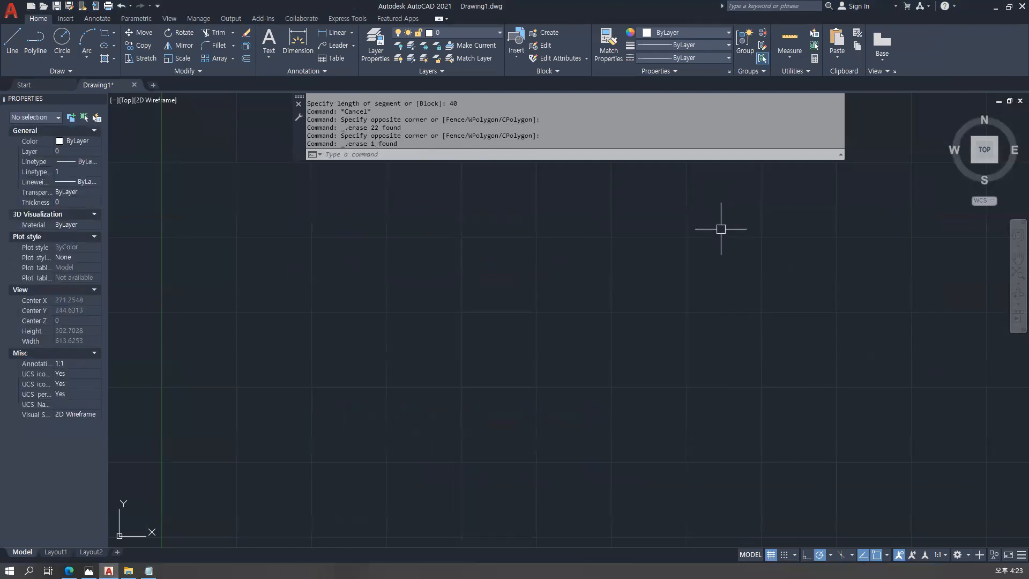
Draw a circle with a radius of 50 in the emptied drawing area
{"action": "type", "text": "z"}
{"action": "key", "text": "Return"}
{"action": "type", "text": "a"}
{"action": "key", "text": "Return"}
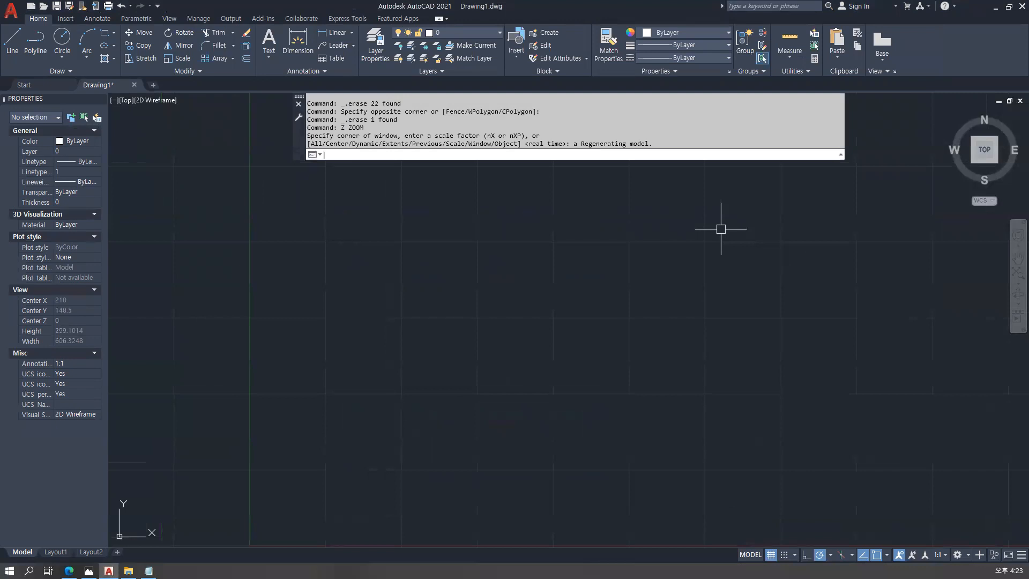
{"action": "type", "text": "z"}
{"action": "key", "text": "Return"}
{"action": "type", "text": "all"}
{"action": "key", "text": "Return"}
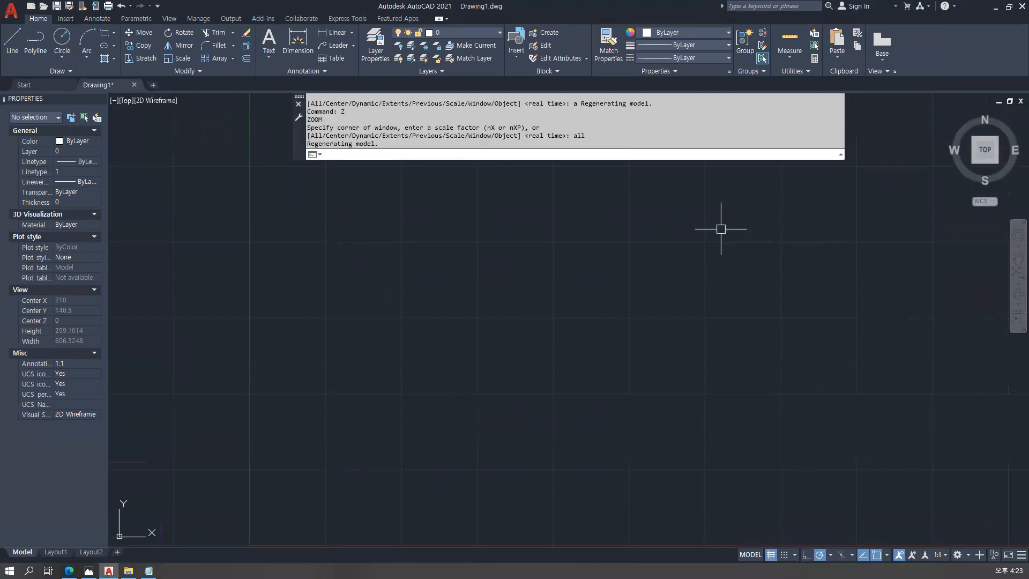
{"action": "type", "text": "c"}
{"action": "key", "text": "Return"}
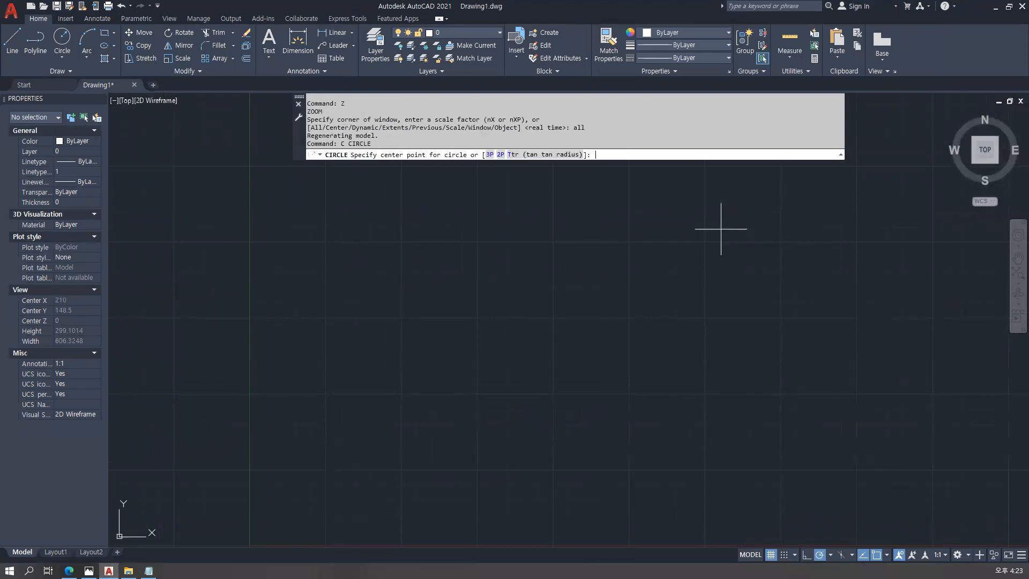
{"action": "left_click", "coordinate": [428, 332]}
{"action": "type", "text": "50"}
{"action": "key", "text": "Return"}
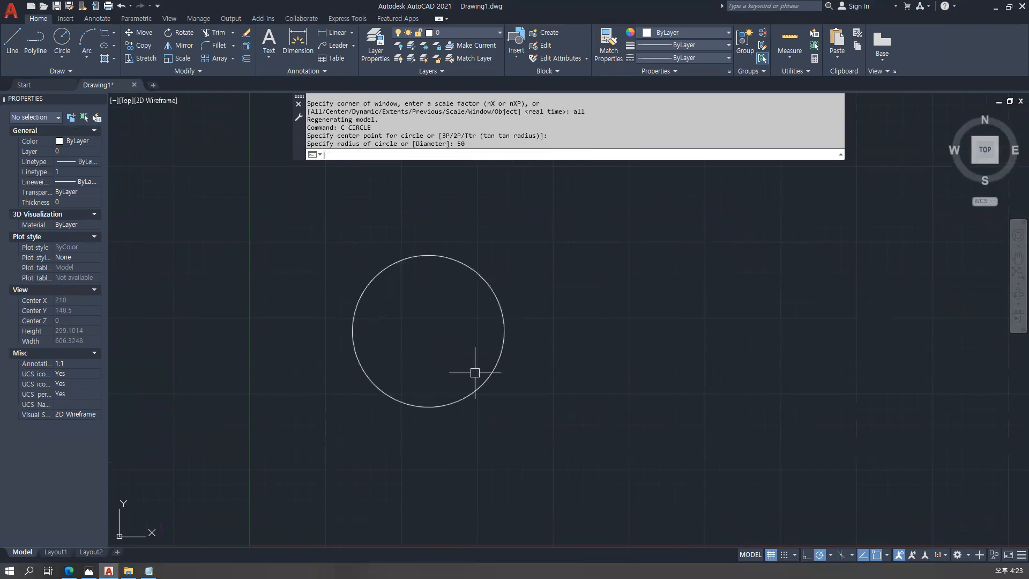
Copy the circle horizontally to its right, leaving a gap of about one diameter between the two circles
{"action": "type", "text": "co"}
{"action": "key", "text": "Return"}
{"action": "left_click", "coordinate": [492, 378]}
{"action": "key", "text": "Return"}
{"action": "left_click", "coordinate": [445, 337]}
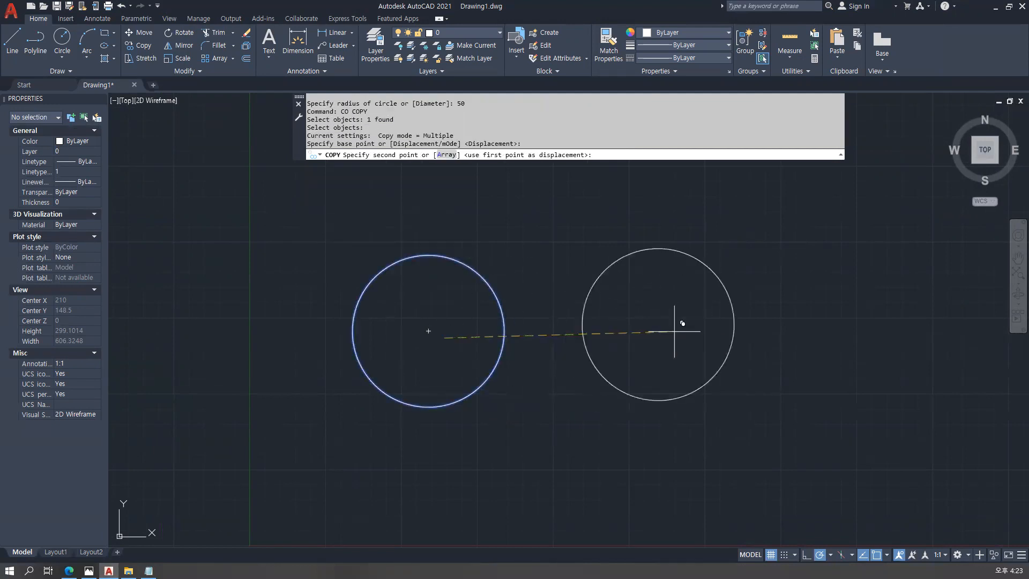
{"action": "left_click", "coordinate": [748, 337]}
{"action": "key", "text": "Return"}
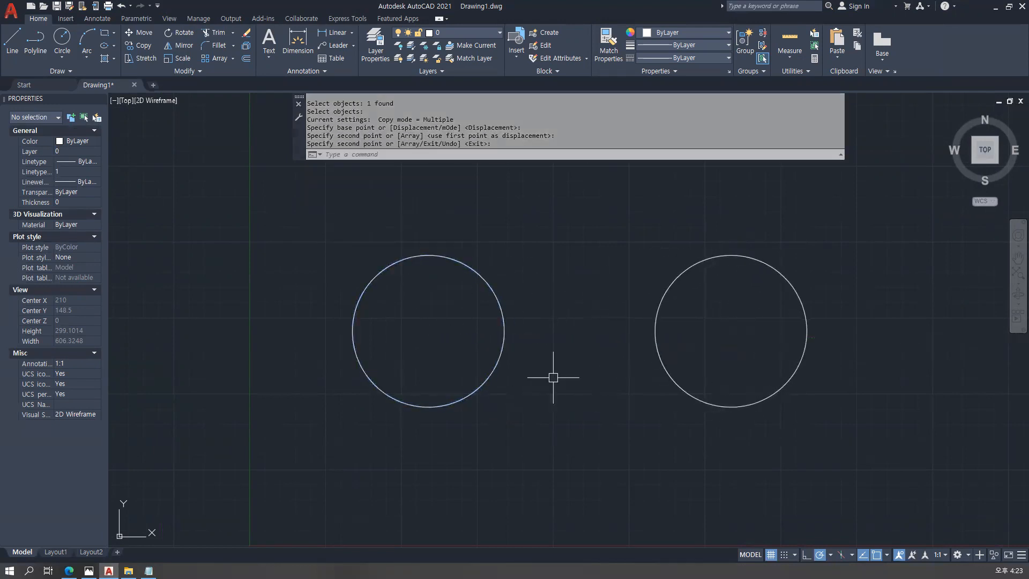
Divide the left circle into 5 equal segments with the Divide command
{"action": "type", "text": "divide"}
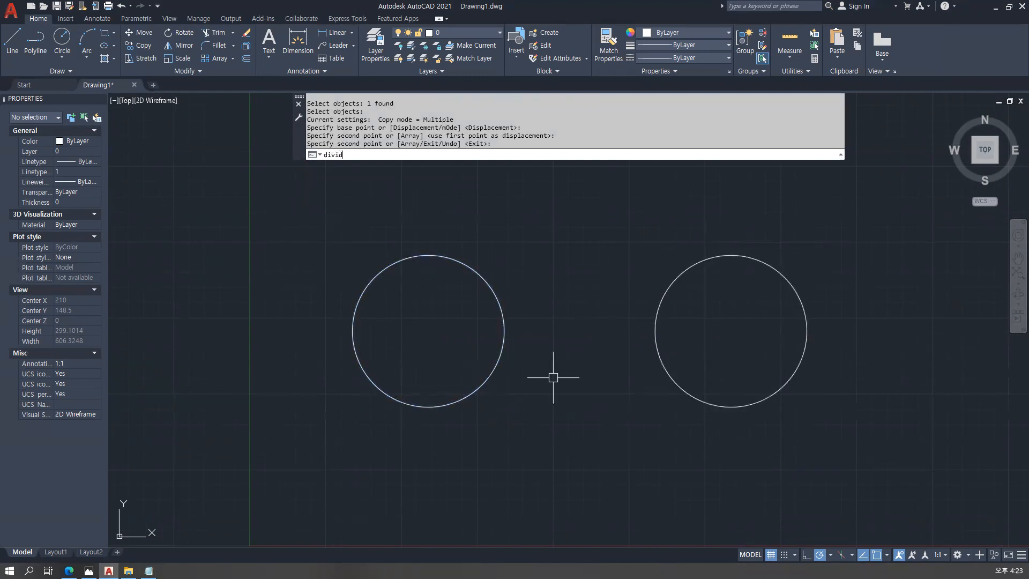
{"action": "key", "text": "Return"}
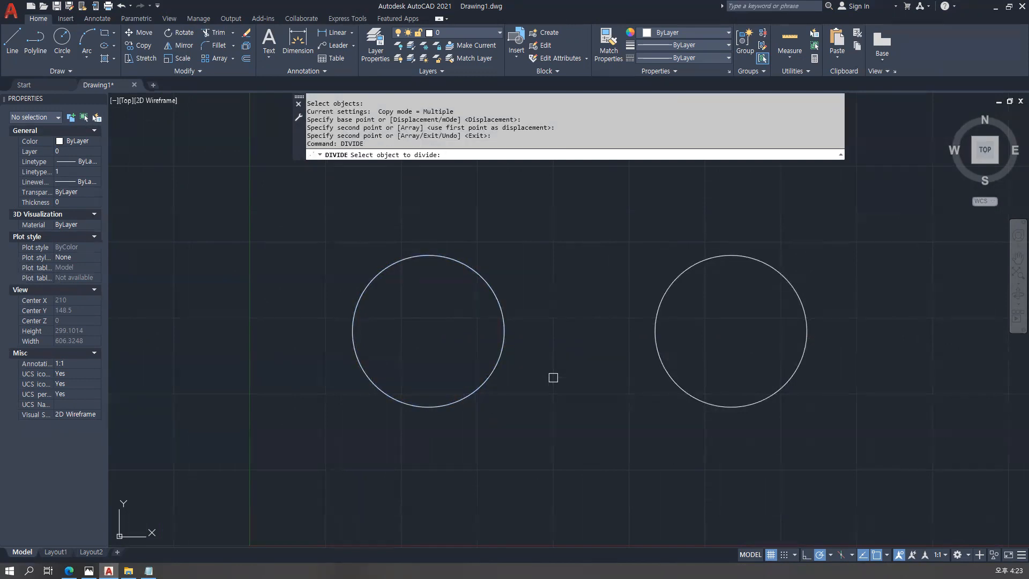
{"action": "left_click", "coordinate": [417, 406]}
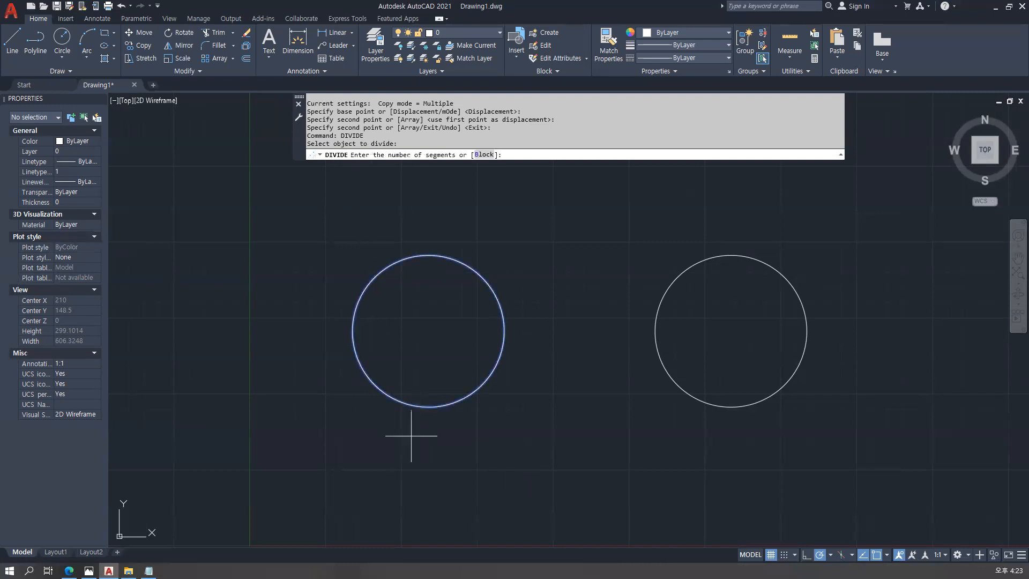
{"action": "type", "text": "5"}
{"action": "key", "text": "Return"}
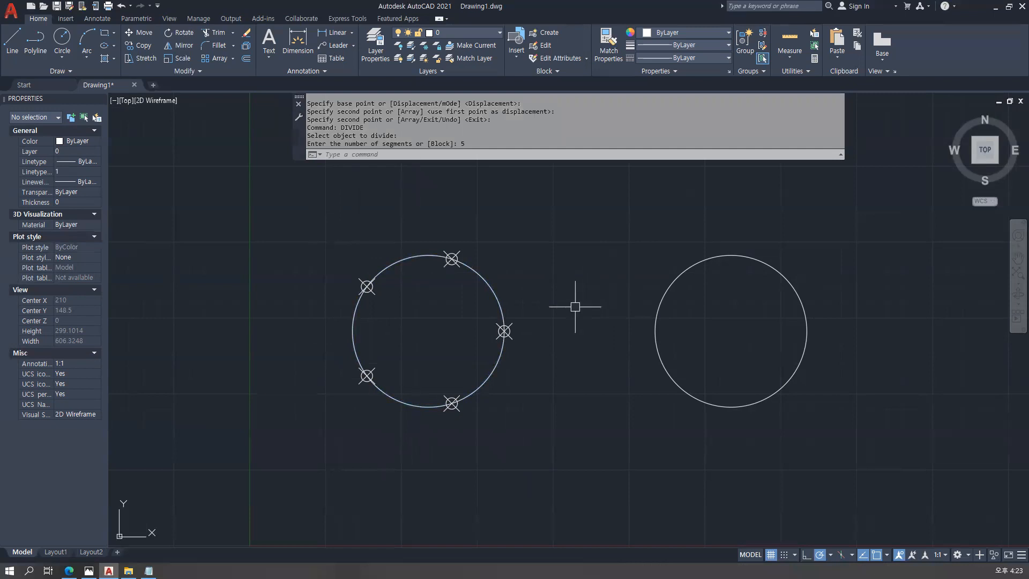
Draw a diagonal line from the right quadrant of the divided circle up and outward to the right, snapping its start to the quadrant
{"action": "type", "text": "L"}
{"action": "key", "text": "Return"}
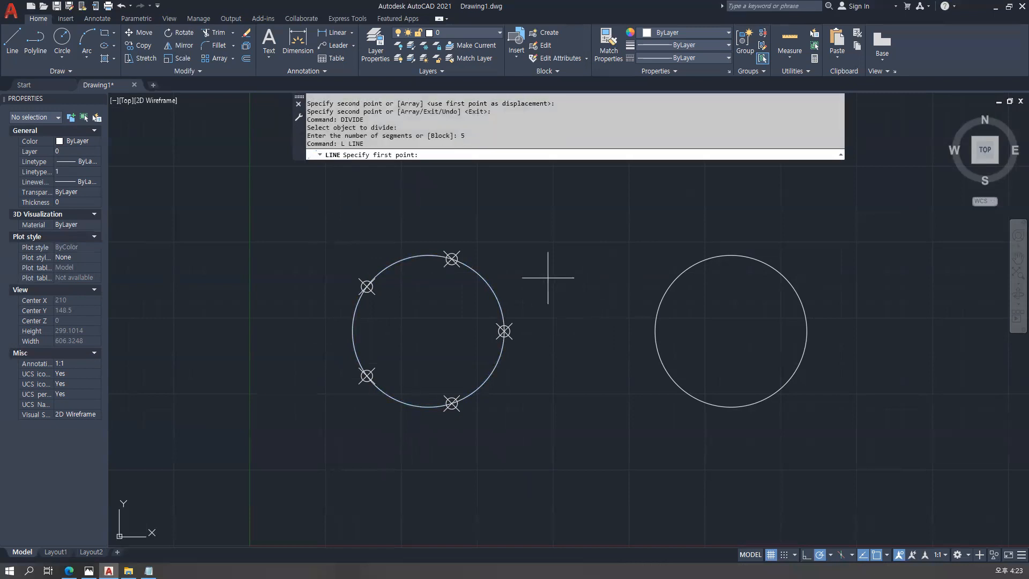
{"action": "right_click", "coordinate": [502, 296], "text": "shift"}
{"action": "left_click", "coordinate": [561, 187]}
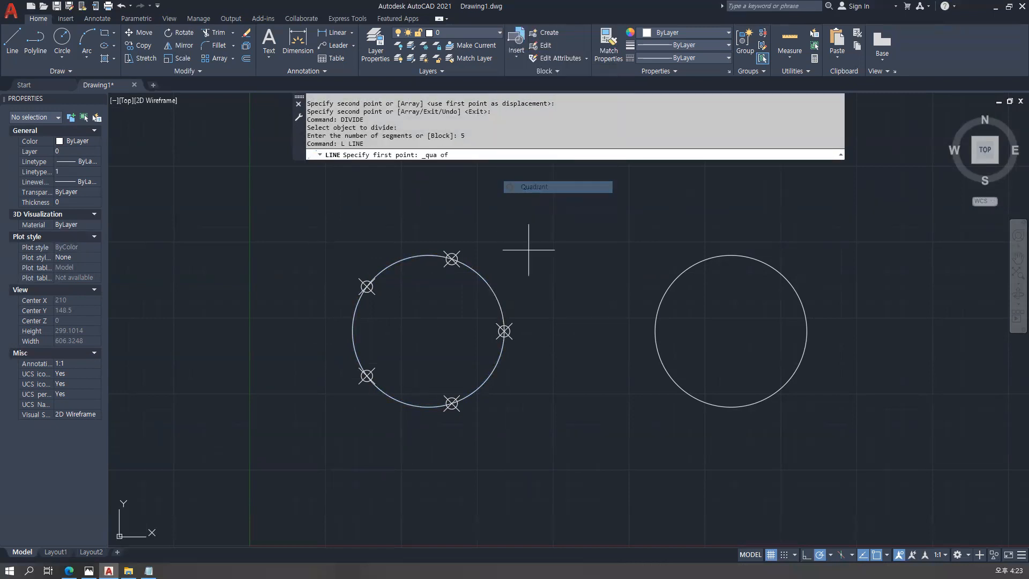
{"action": "left_click", "coordinate": [501, 292]}
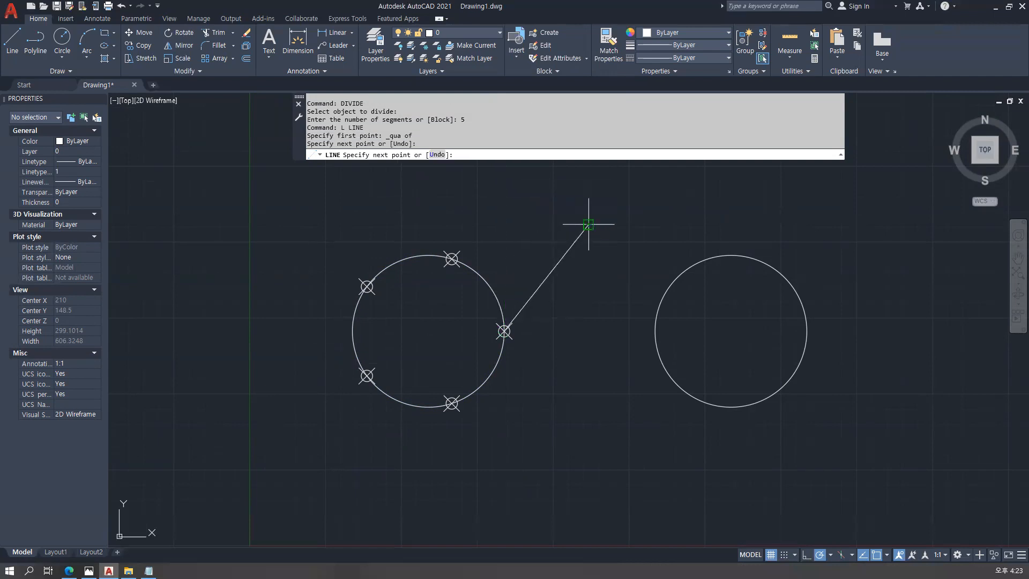
{"action": "left_click", "coordinate": [588, 224]}
{"action": "key", "text": "Return"}
{"action": "key", "text": "Escape"}
{"action": "key", "text": "Escape"}
Place points along the right circle at a segment length of 60 with the Measure command
{"action": "middle_click_drag", "start_coordinate": [698, 353], "coordinate": [667, 349]}
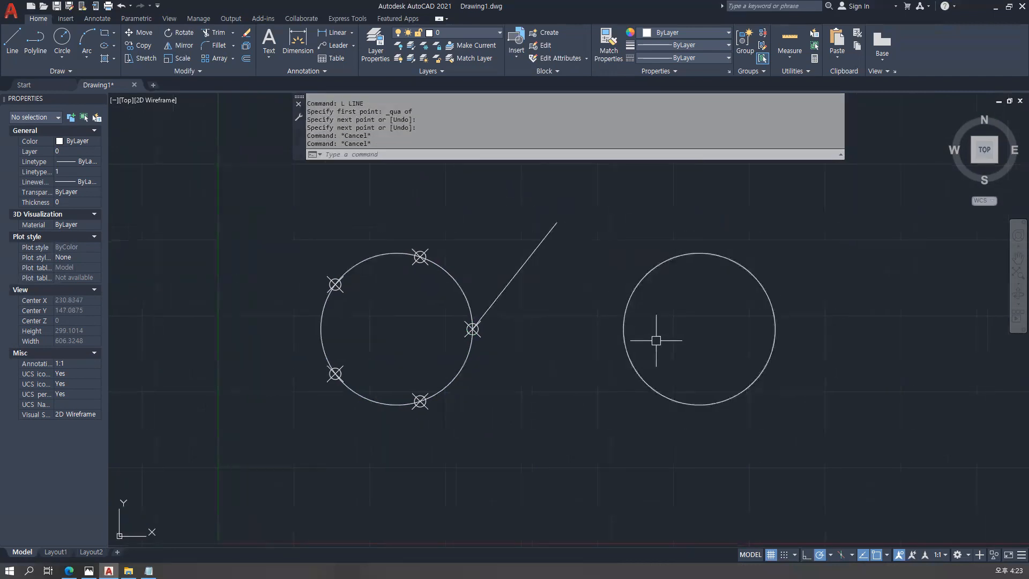
{"action": "type", "text": "measurte"}
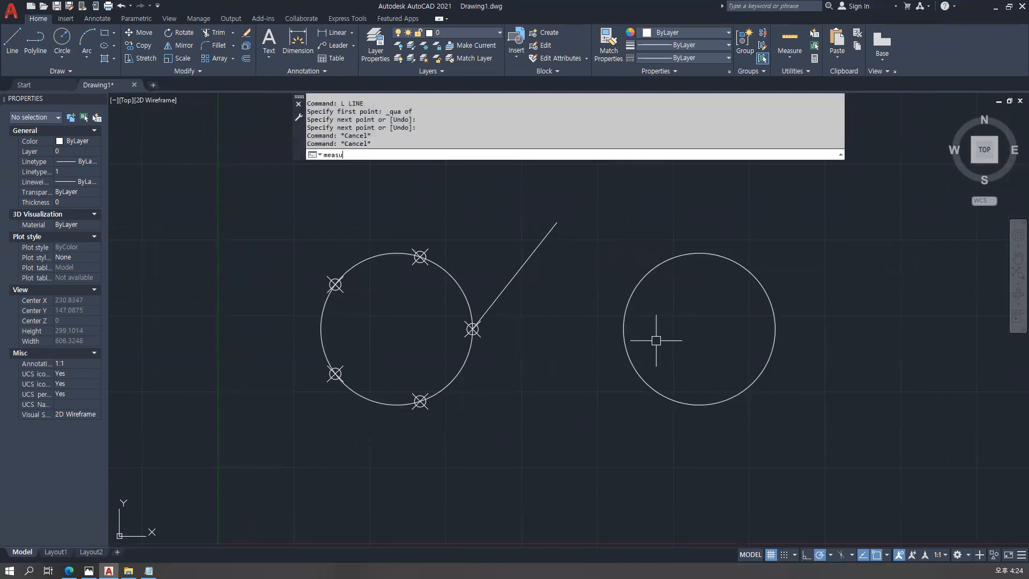
{"action": "key", "text": "Return"}
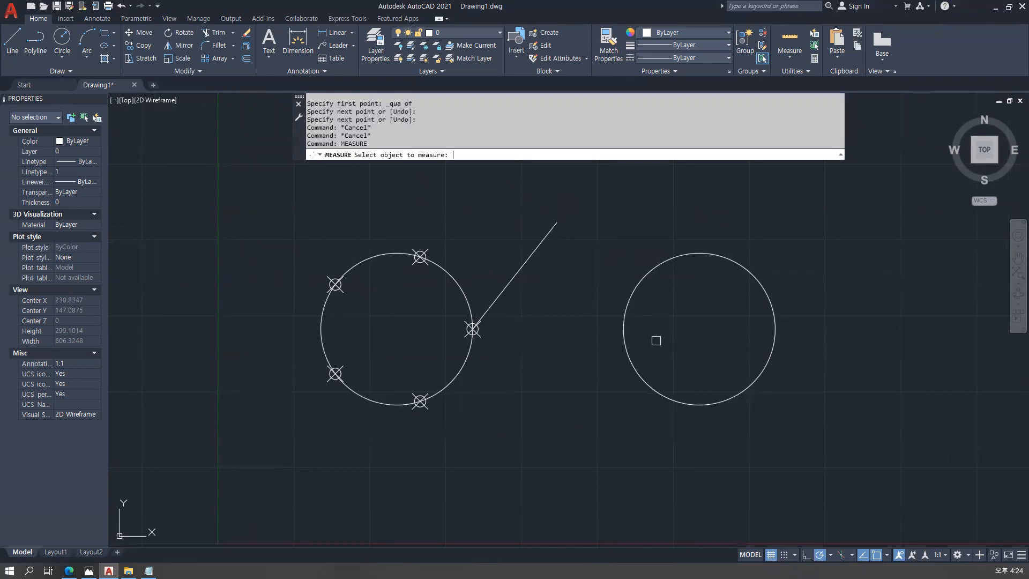
{"action": "left_click", "coordinate": [668, 398]}
{"action": "type", "text": "6"}
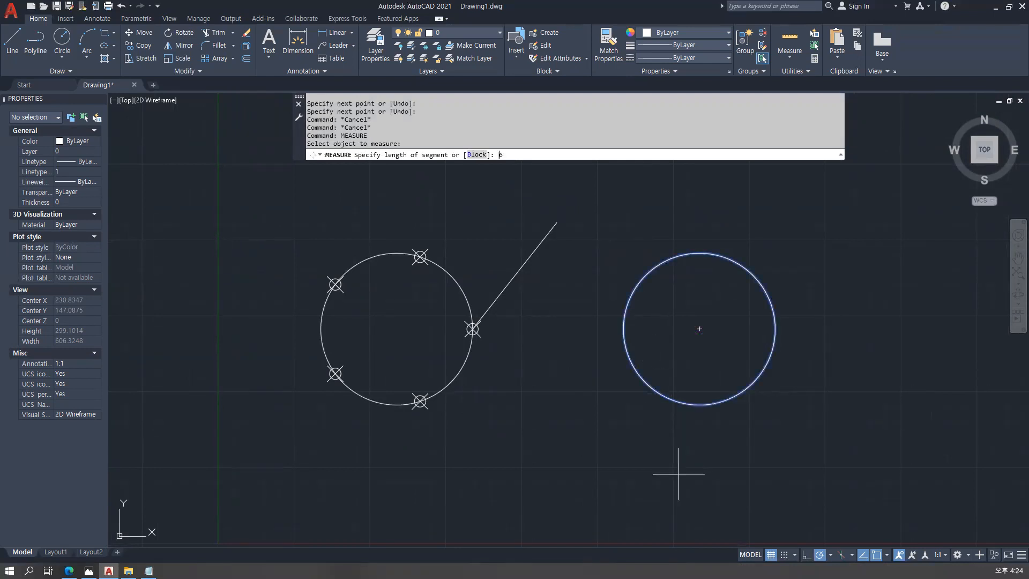
{"action": "type", "text": "0"}
{"action": "key", "text": "Return"}
Draw a diagonal line from the right quadrant of the measured circle up and outward to the right, snapping its start to the quadrant
{"action": "type", "text": "l"}
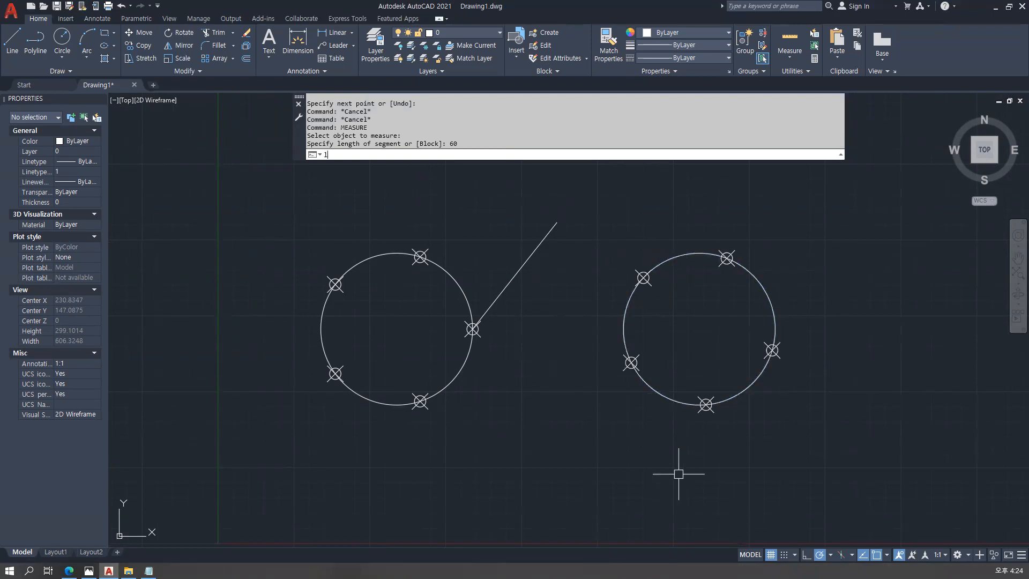
{"action": "key", "text": "Return"}
{"action": "right_click", "coordinate": [801, 302], "text": "shift"}
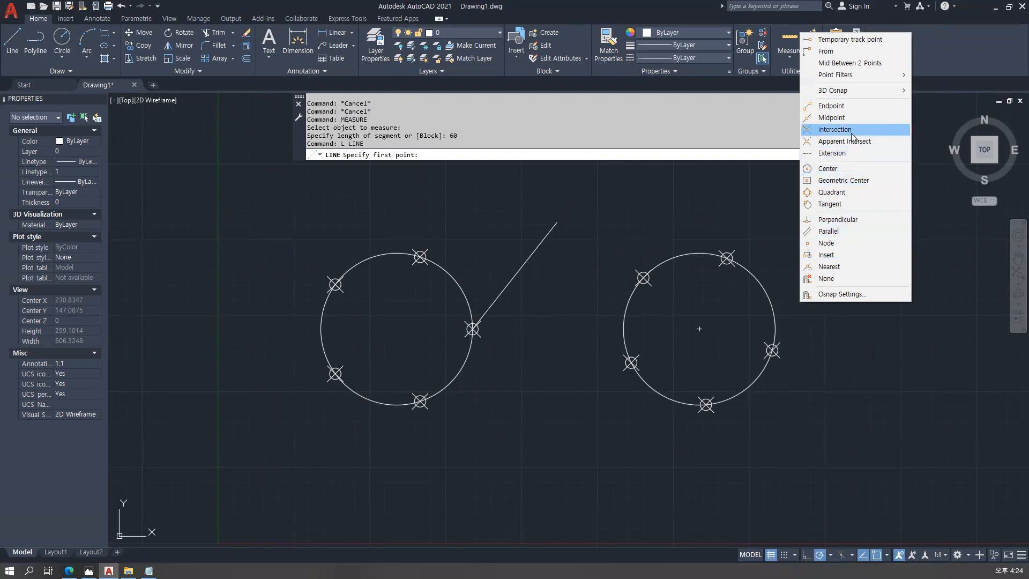
{"action": "left_click", "coordinate": [859, 192]}
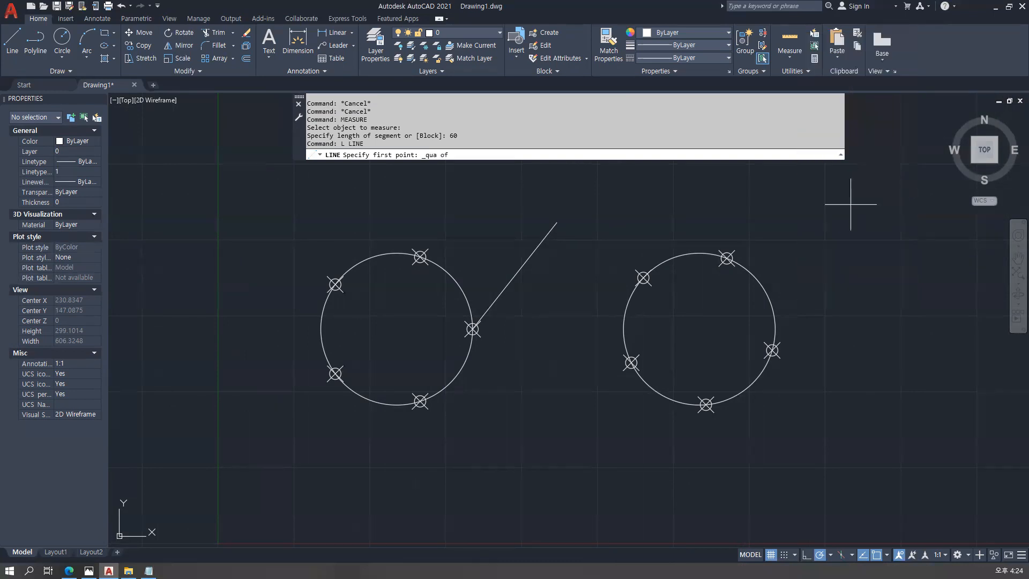
{"action": "left_click", "coordinate": [777, 306]}
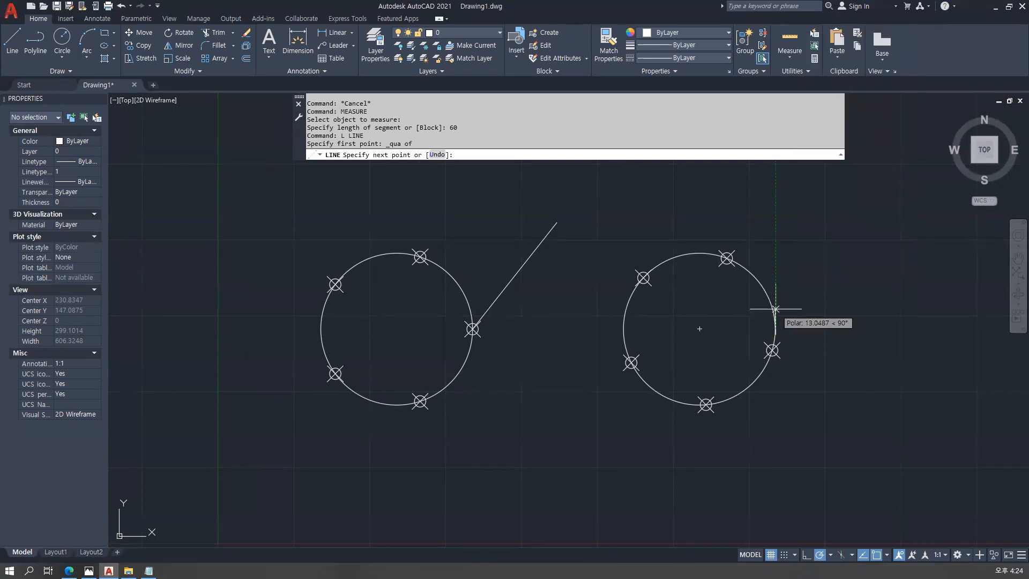
{"action": "left_click", "coordinate": [868, 196]}
{"action": "key", "text": "Return"}
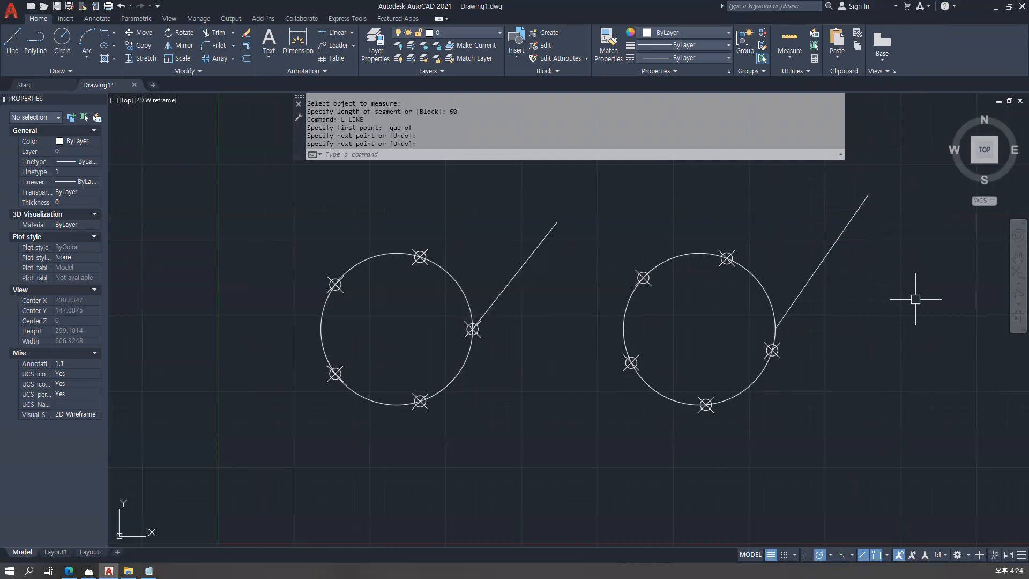
Switch to Notepad and add Divide note "6. 원에서는 0도 위치에 점을 표시하고 0도위치를 기준으로 시계 반대방향으로 등분을 해준다."
{"action": "left_click", "coordinate": [149, 570]}
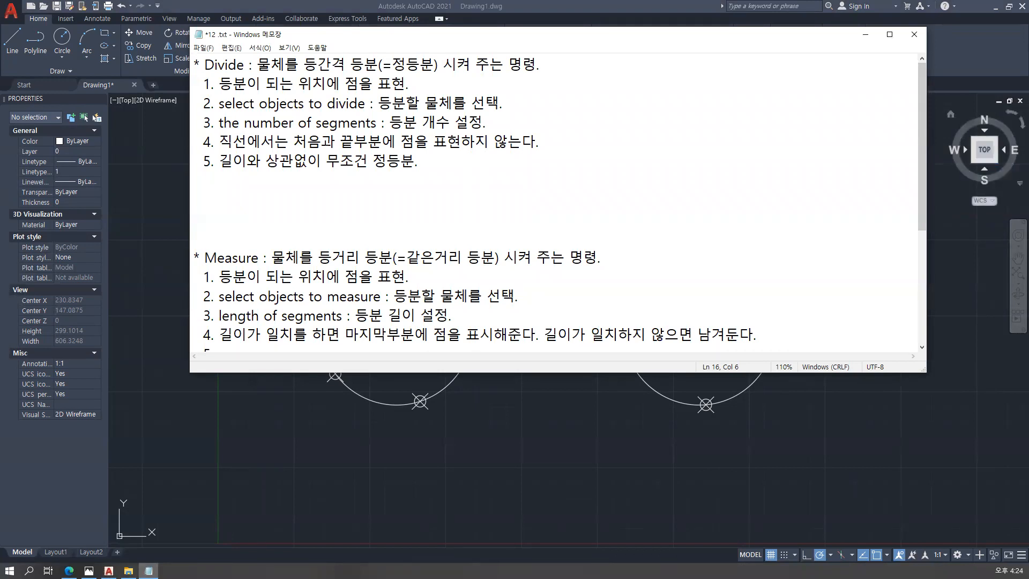
{"action": "left_click", "coordinate": [307, 178]}
{"action": "type", "text": "6."}
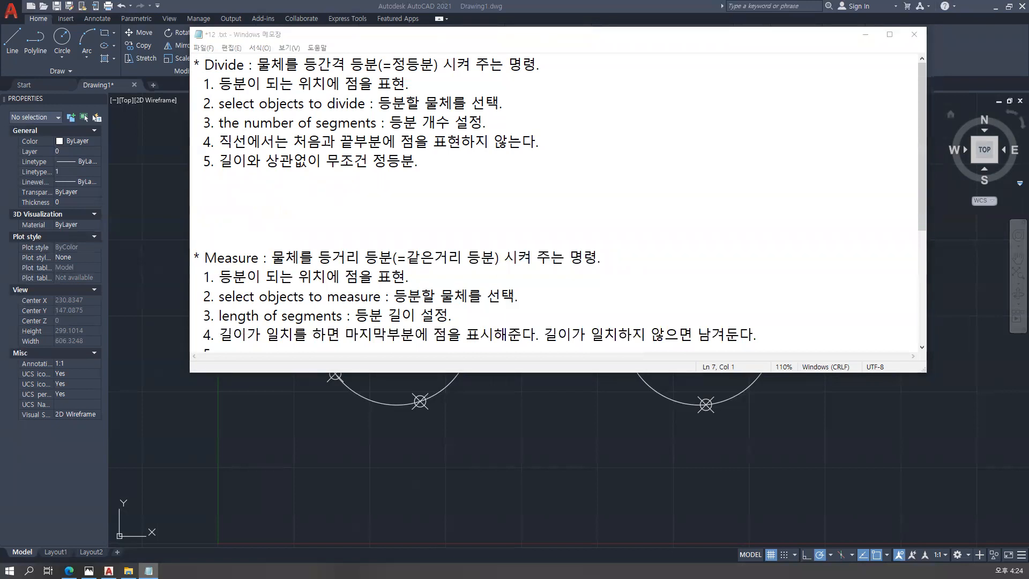
{"action": "left_click", "coordinate": [388, 182]}
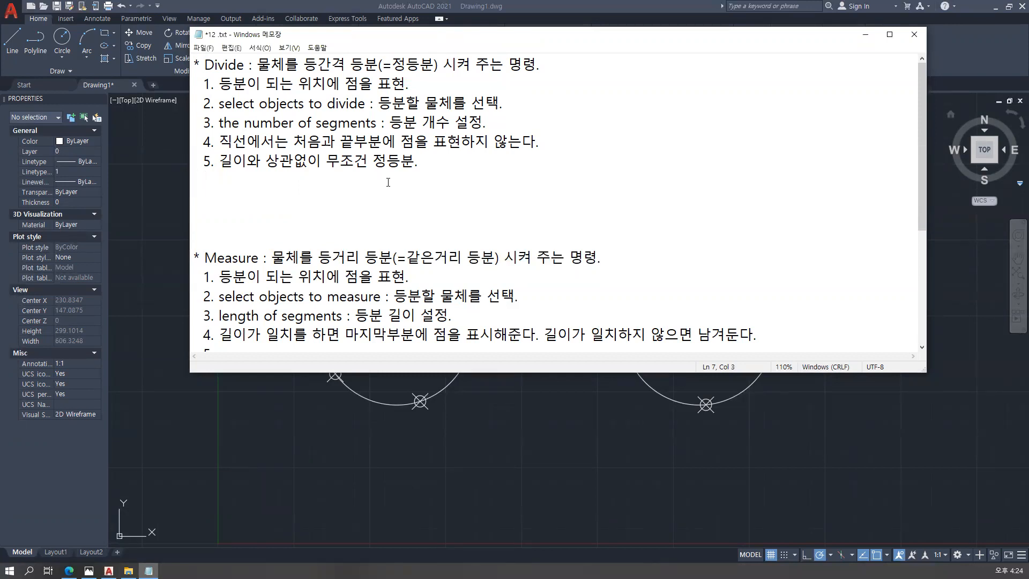
{"action": "type", "text": "6. 원에서는 0도 위치에 점을 표시하고 0도위치를 기준으로 시계 반대방향으로 등분을 해준다."}
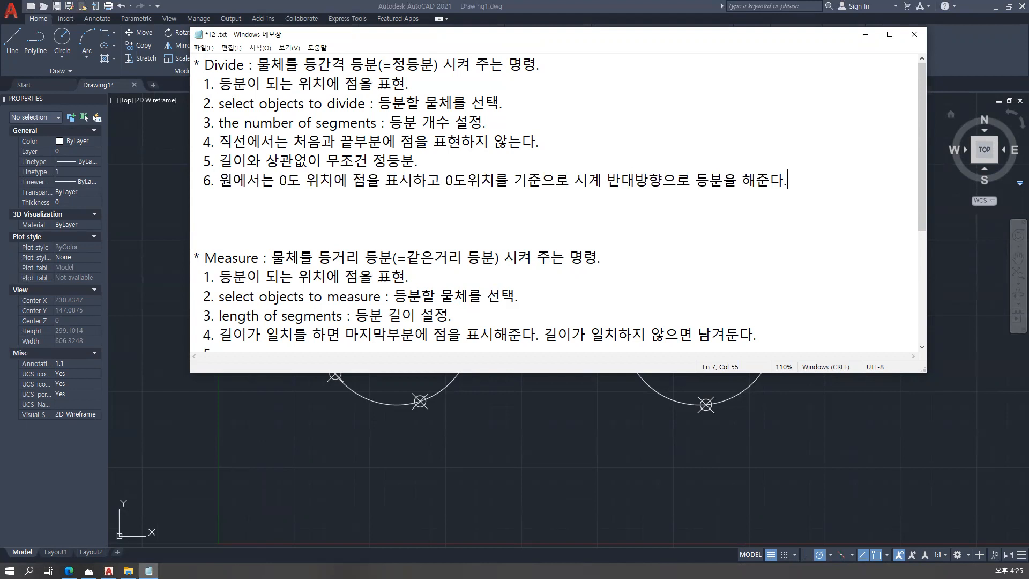
{"action": "left_click", "coordinate": [552, 410]}
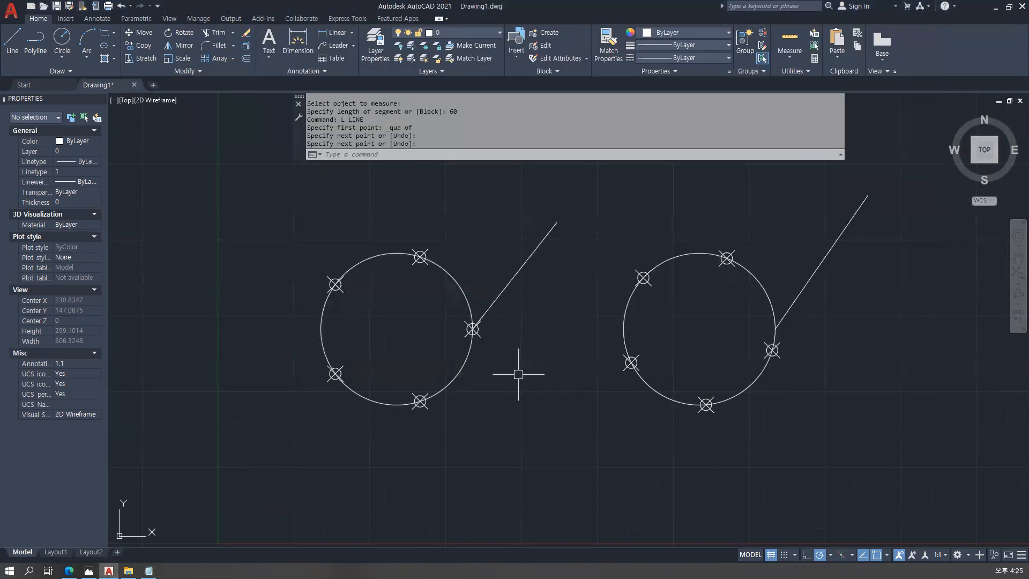
{"action": "mouse_move", "coordinate": [474, 328]}
{"action": "left_mouse_down"}
{"action": "mouse_move", "coordinate": [412, 248]}
{"action": "mouse_move", "coordinate": [306, 256]}
{"action": "mouse_move", "coordinate": [301, 343]}
{"action": "mouse_move", "coordinate": [343, 397]}
{"action": "mouse_move", "coordinate": [431, 408]}
{"action": "mouse_move", "coordinate": [482, 333]}
{"action": "left_mouse_up"}
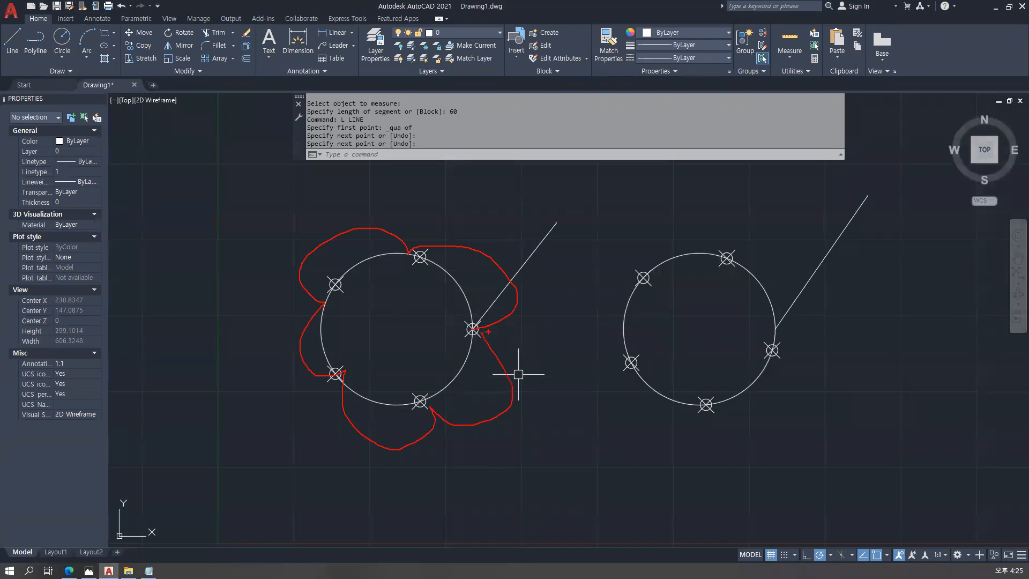
{"action": "key", "text": "Escape"}
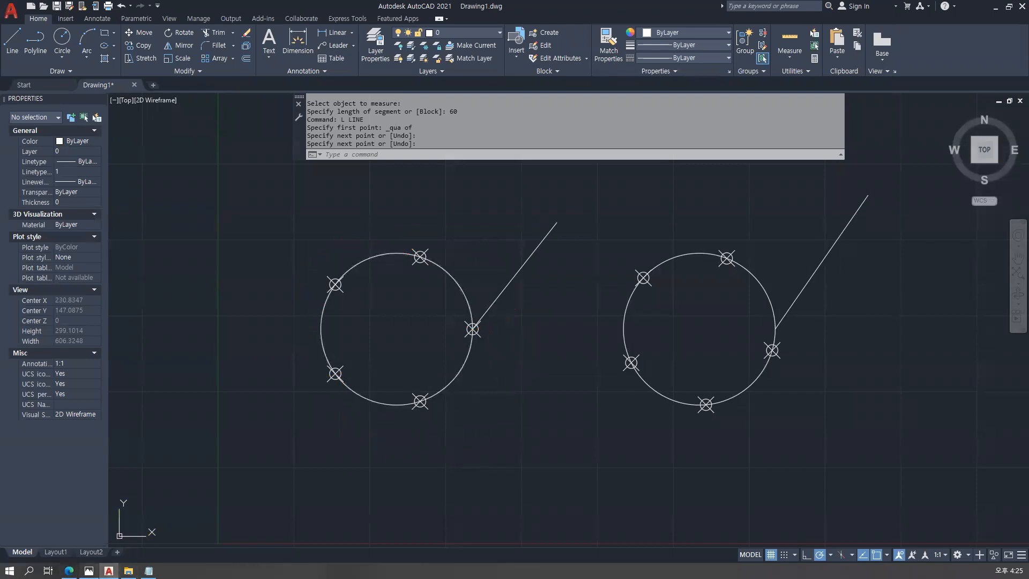
{"action": "left_click", "coordinate": [89, 571]}
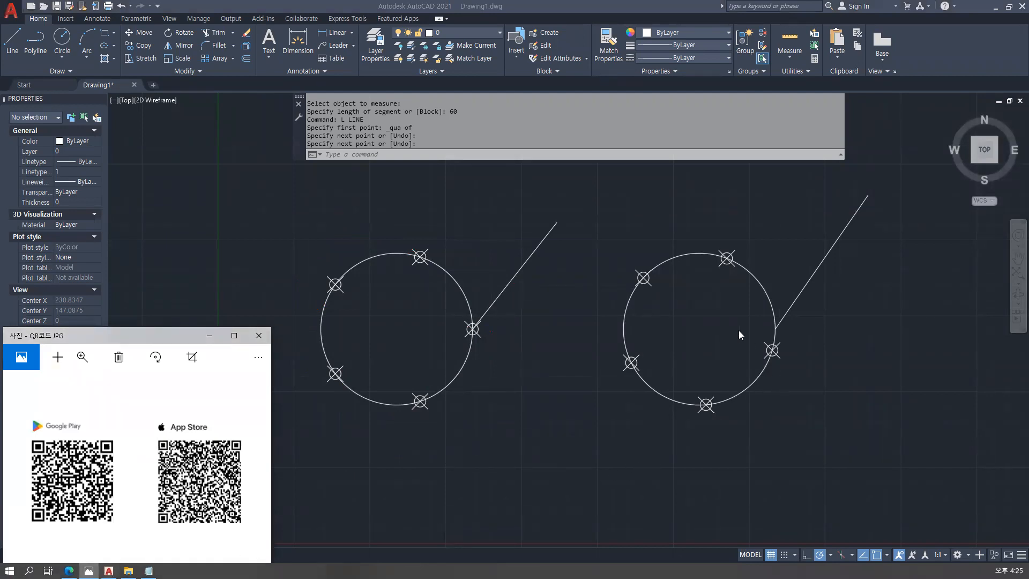
{"action": "left_click", "coordinate": [685, 303]}
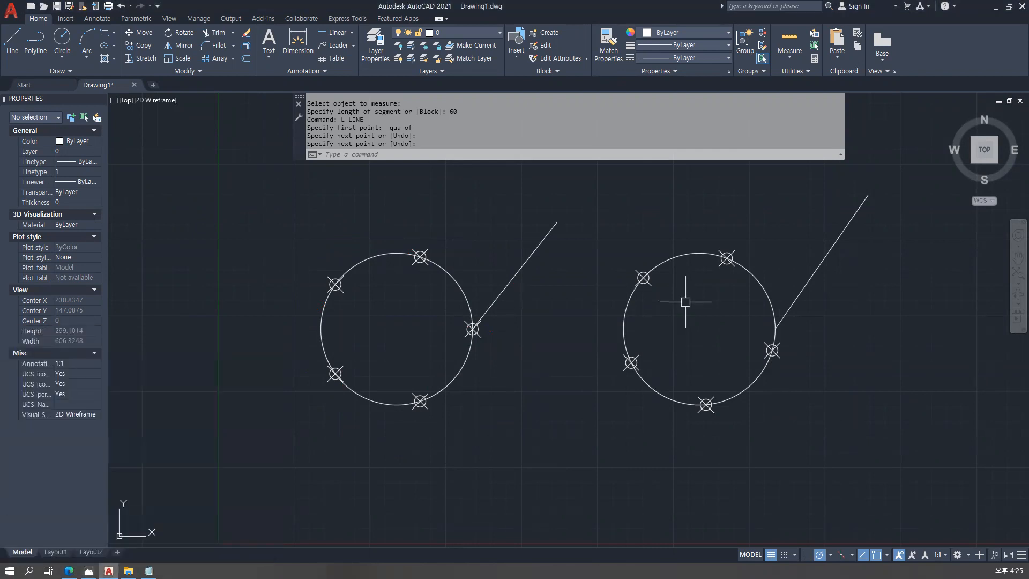
{"action": "mouse_move", "coordinate": [770, 314]}
{"action": "left_mouse_down"}
{"action": "mouse_move", "coordinate": [776, 333]}
{"action": "mouse_move", "coordinate": [780, 317]}
{"action": "left_mouse_up"}
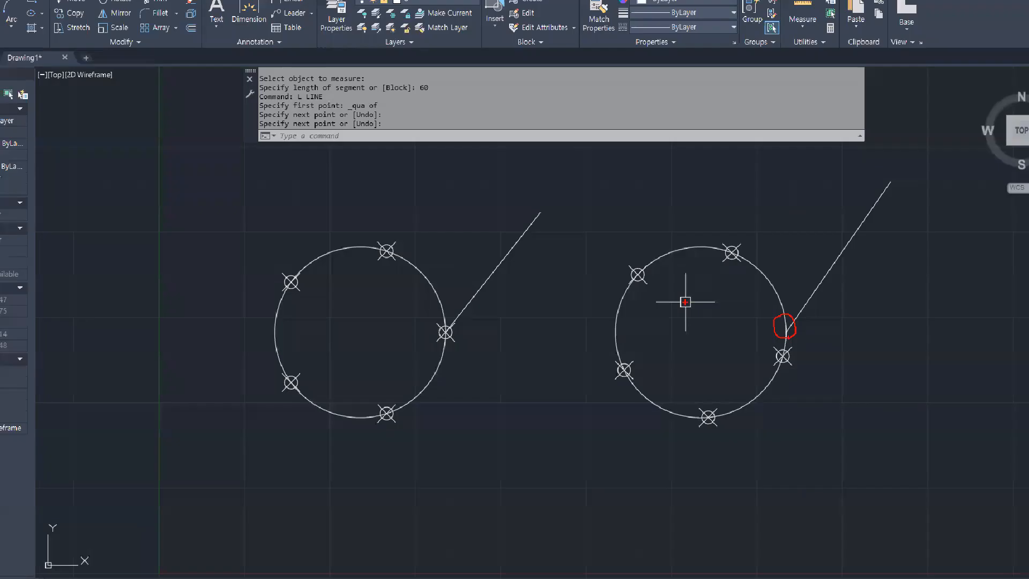
{"action": "key", "text": "Escape"}
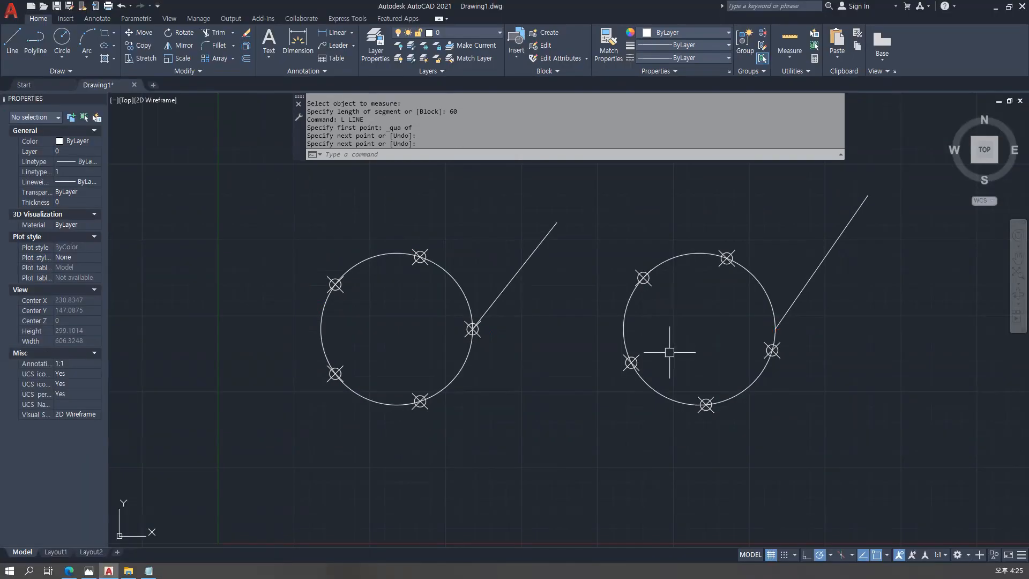
Enlarge the Notepad window and complete Measure item 5 as "원에서는 0도 위치에 점을 표시하지 않고 0도위치를 기준으로 시계반대방향으로 등분을 해준다."
{"action": "left_click", "coordinate": [149, 571]}
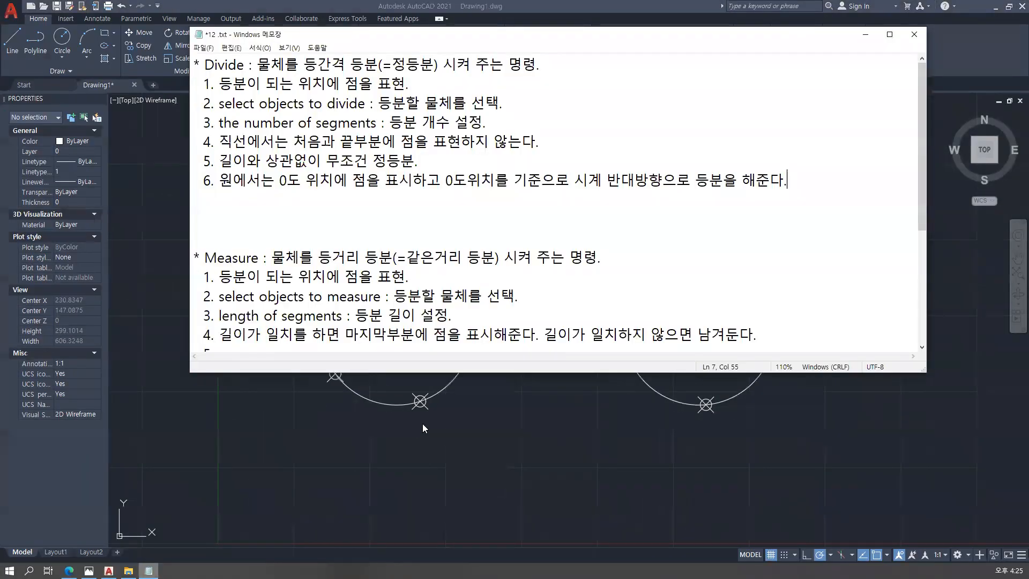
{"action": "left_click_drag", "start_coordinate": [590, 373], "coordinate": [595, 530]}
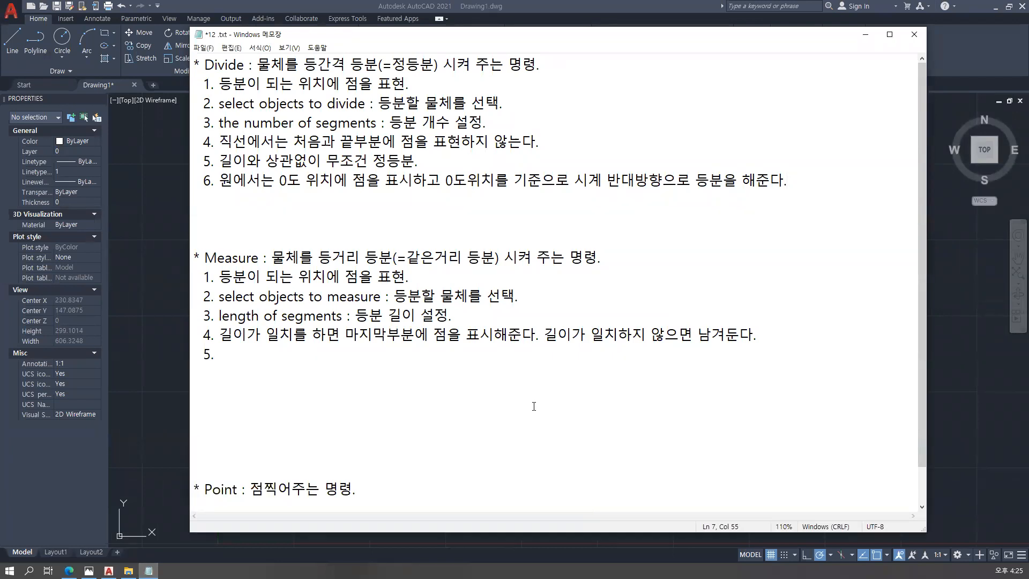
{"action": "left_click", "coordinate": [247, 357]}
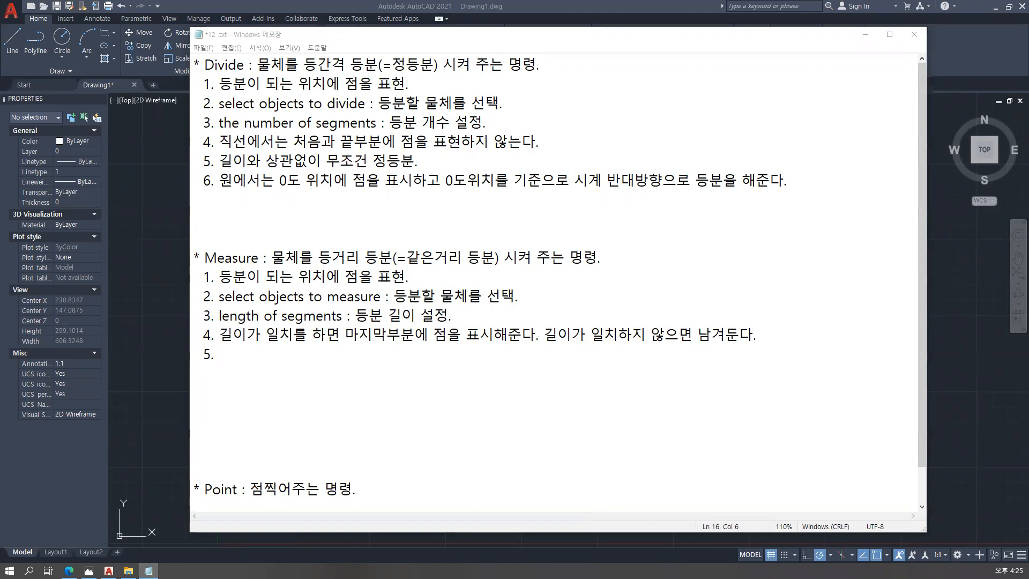
{"action": "left_click", "coordinate": [539, 354]}
{"action": "type", "text": "원에서는 0도 위치에 점을 표시하지 않고 0도위치를 기준으로 시계반대방향으로 등분을 해준다."}
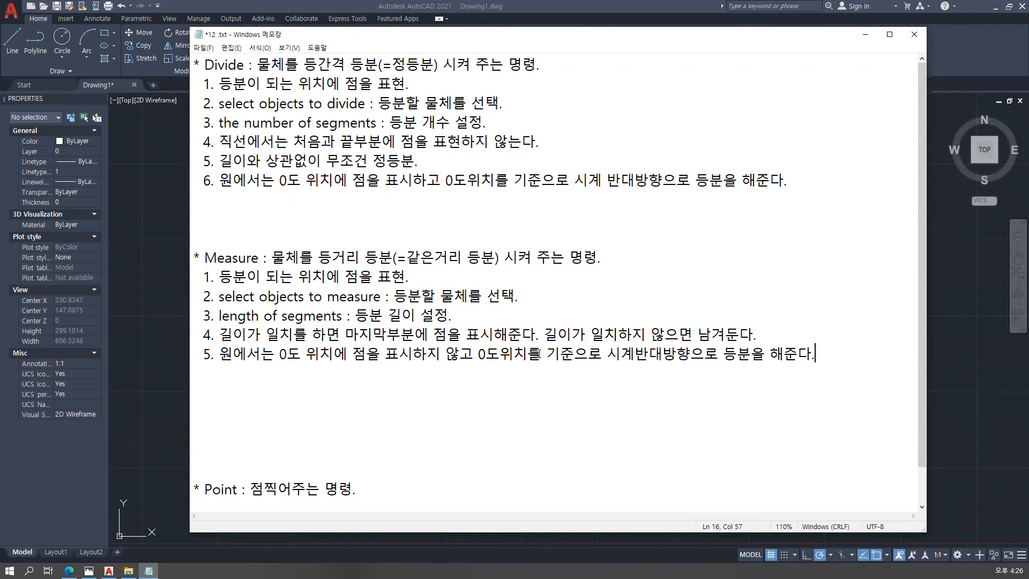
{"action": "left_click", "coordinate": [943, 90]}
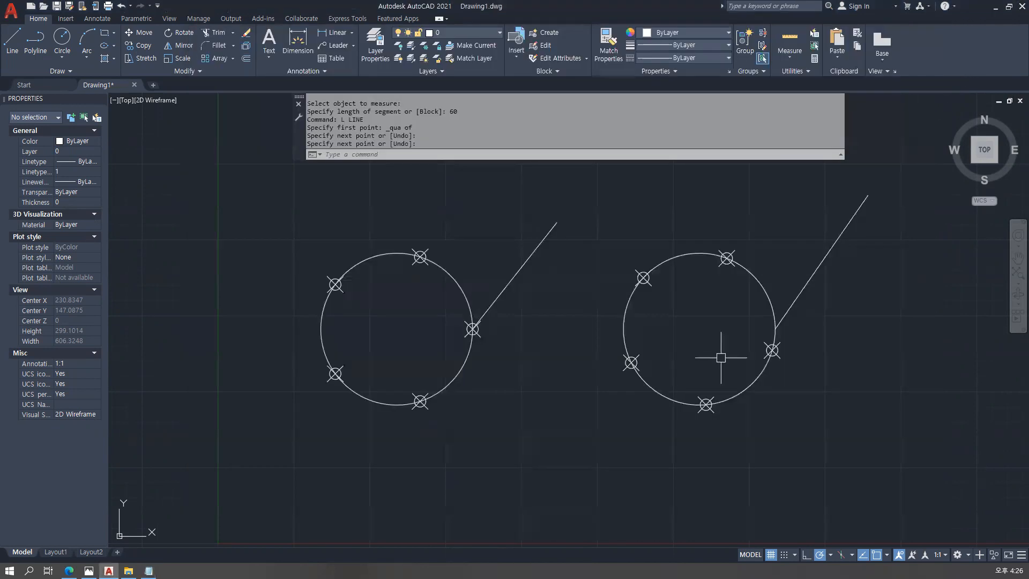
{"action": "type", "text": "L"}
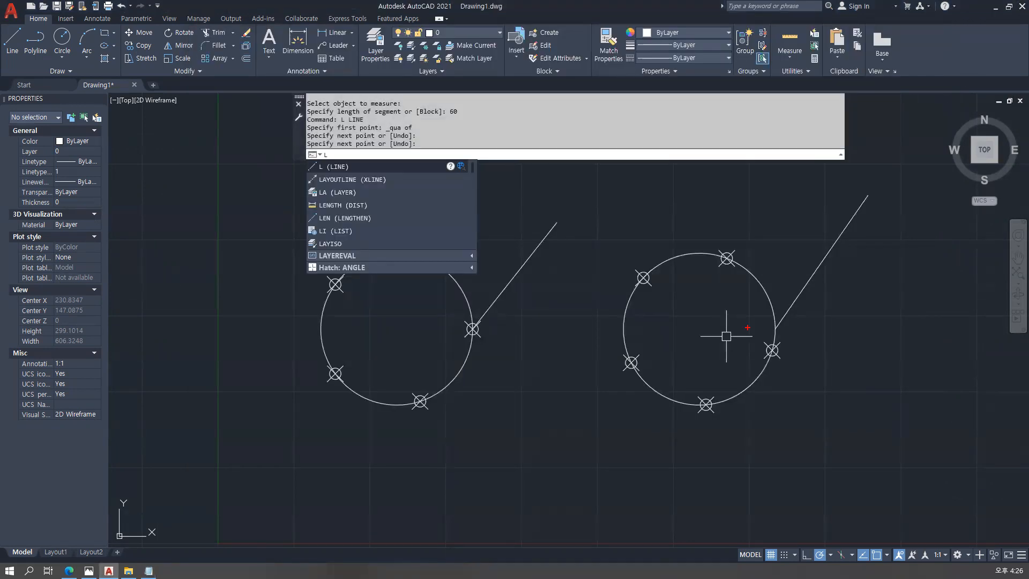
{"action": "mouse_move", "coordinate": [786, 333]}
{"action": "left_mouse_down"}
{"action": "mouse_move", "coordinate": [745, 252]}
{"action": "mouse_move", "coordinate": [579, 316]}
{"action": "mouse_move", "coordinate": [711, 443]}
{"action": "mouse_move", "coordinate": [672, 468]}
{"action": "left_mouse_up"}
{"action": "left_click_drag", "start_coordinate": [735, 207], "coordinate": [717, 294]}
{"action": "mouse_move", "coordinate": [614, 236]}
{"action": "left_mouse_down"}
{"action": "mouse_move", "coordinate": [682, 294]}
{"action": "mouse_move", "coordinate": [584, 394]}
{"action": "left_mouse_up"}
{"action": "left_click_drag", "start_coordinate": [697, 374], "coordinate": [705, 474]}
{"action": "left_click_drag", "start_coordinate": [729, 357], "coordinate": [810, 420]}
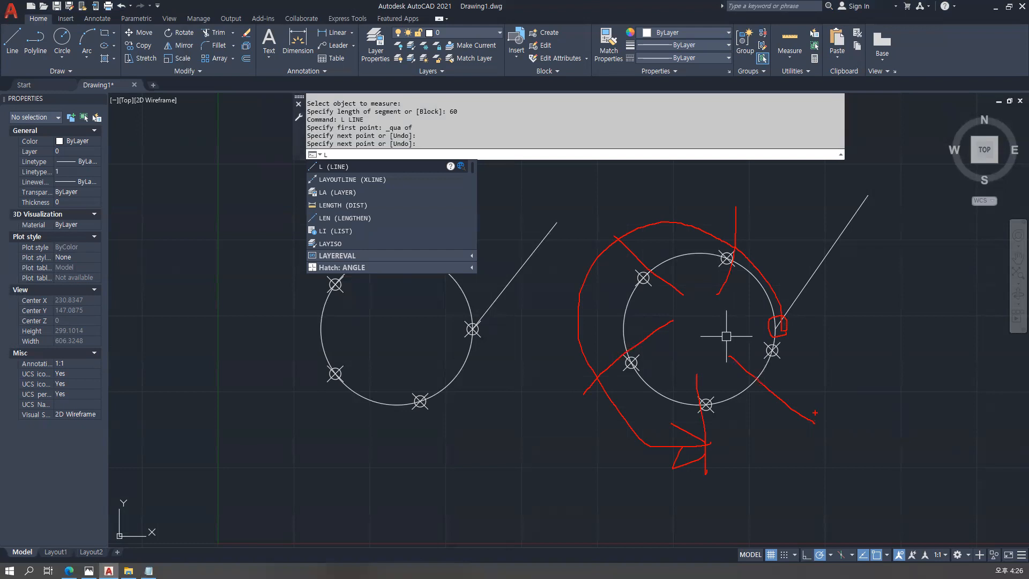
{"action": "key", "text": "Escape"}
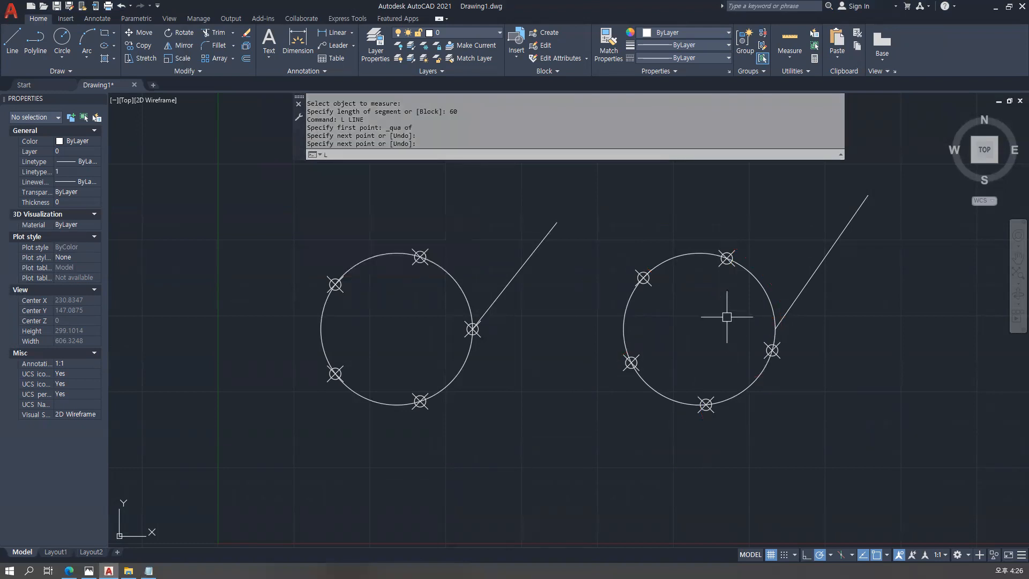
Switch to Notepad and add Divide note "7. 등분되는 위치의 점이 필요가 없으면 선택해서 지워준다."
{"action": "left_click", "coordinate": [148, 570]}
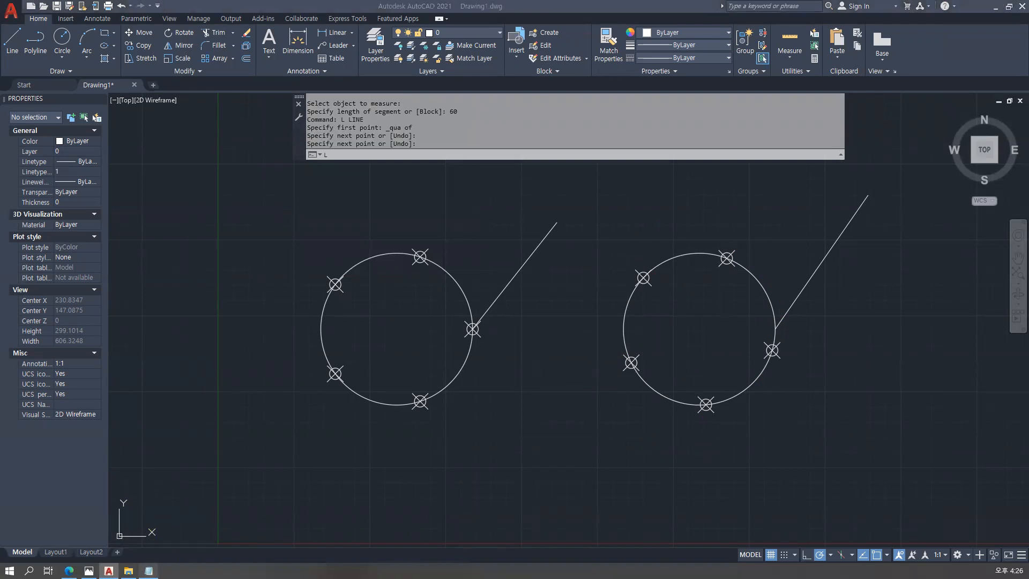
{"action": "key", "text": "ctrl+2"}
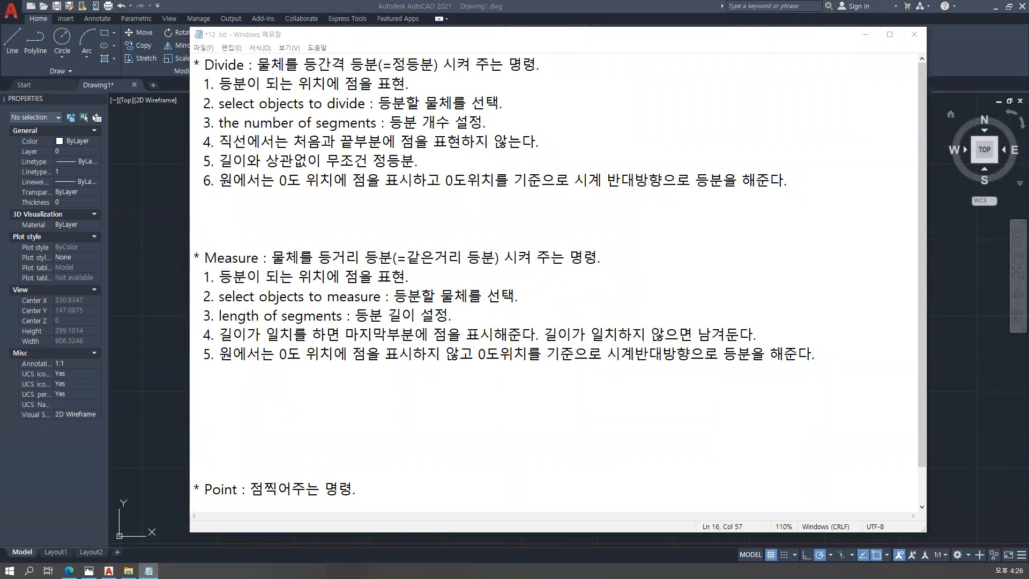
{"action": "left_click", "coordinate": [293, 202]}
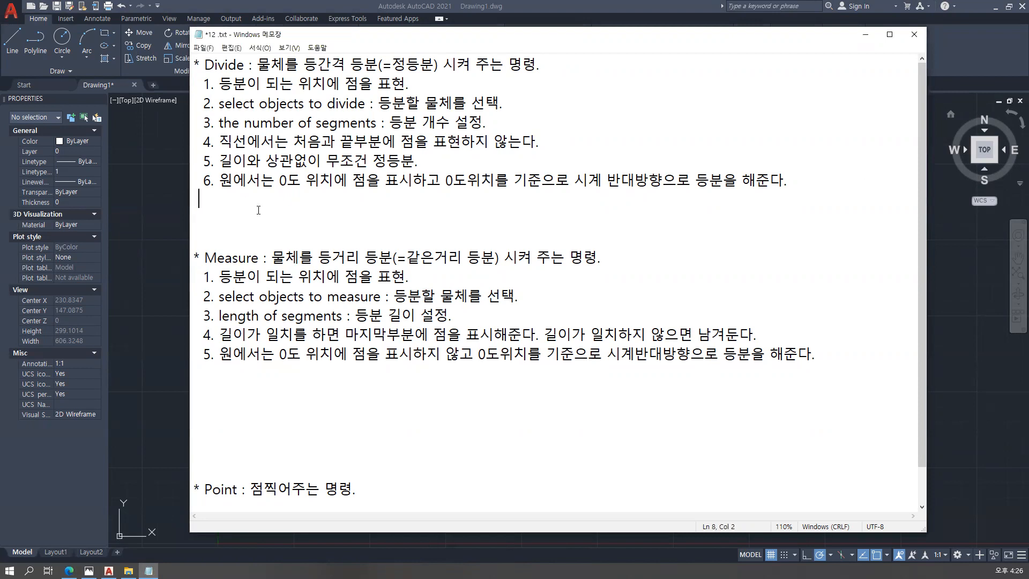
{"action": "type", "text": "7."}
{"action": "type", "text": "등분되는 위치의 점이 필요가 없으면 선택해서 지워준다."}
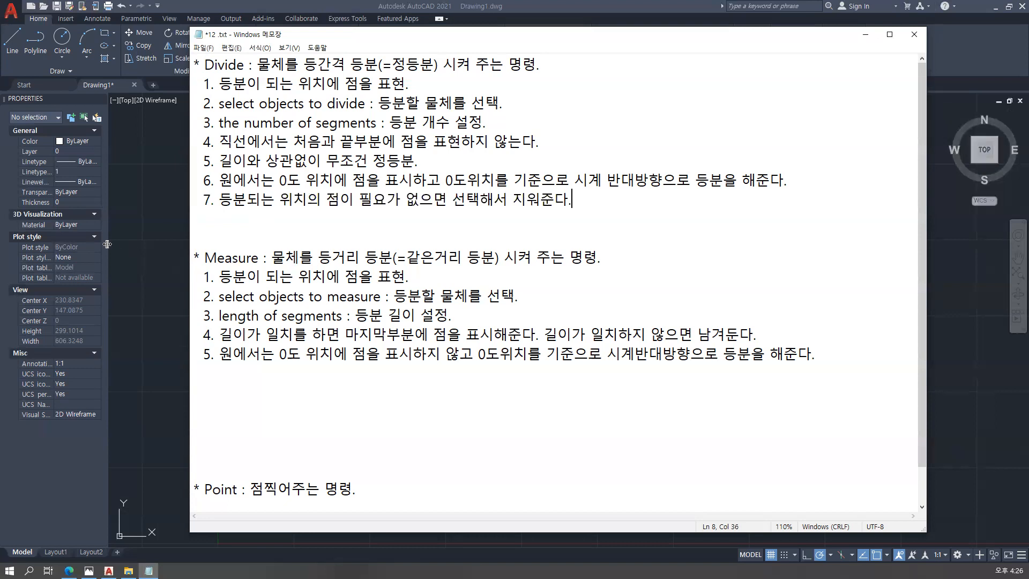
Return to AutoCAD and delete the point at the upper right of the right circle
{"action": "left_click", "coordinate": [128, 244]}
{"action": "type", "text": "L"}
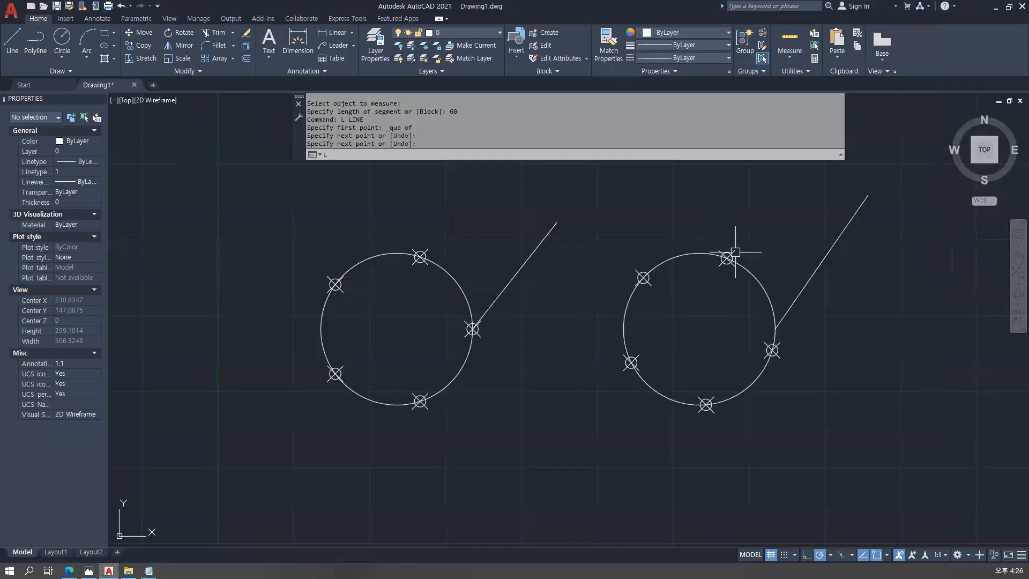
{"action": "key", "text": "Escape"}
{"action": "left_click", "coordinate": [676, 199]}
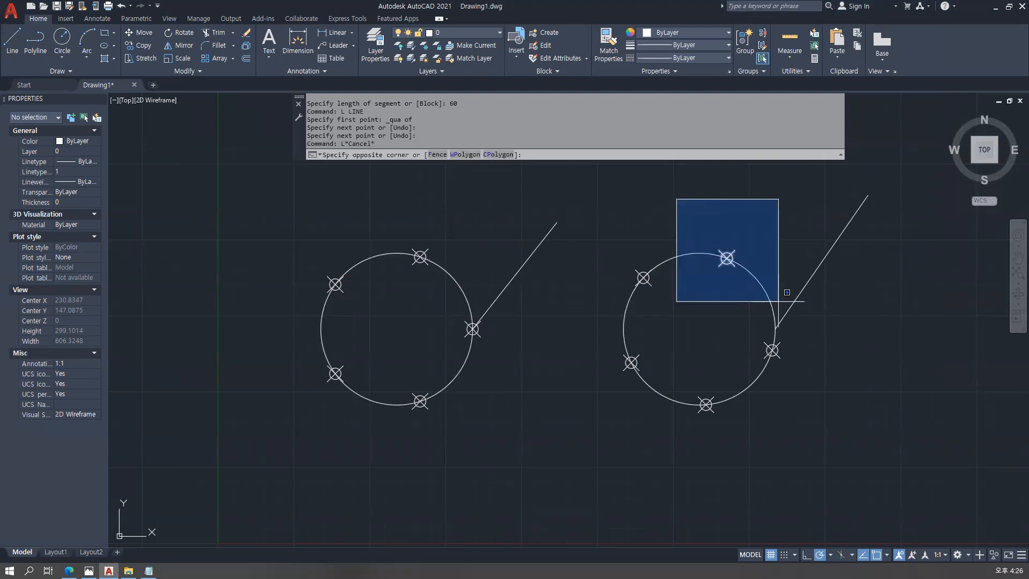
{"action": "left_click", "coordinate": [778, 301]}
{"action": "key", "text": "Delete"}
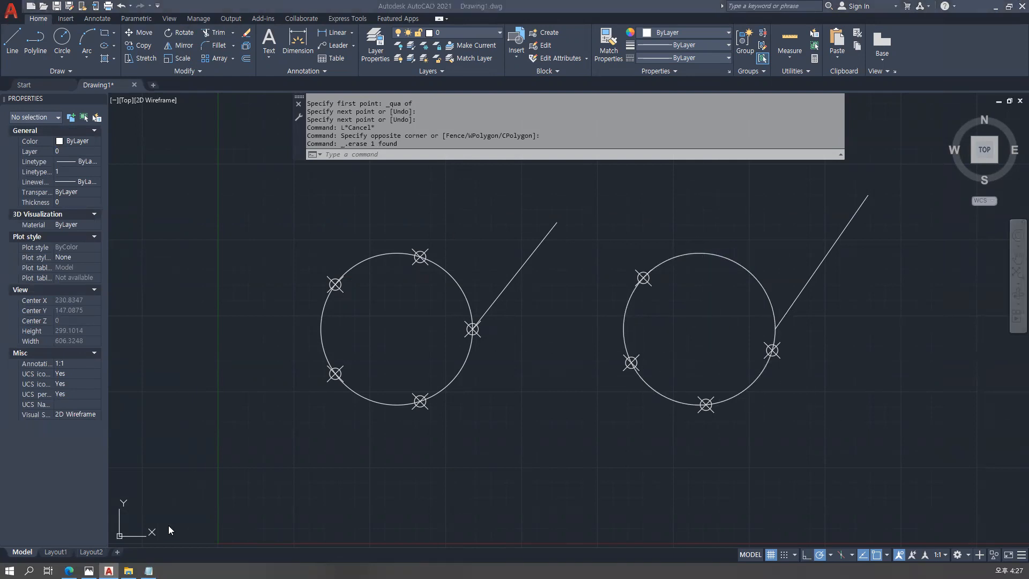
Switch to Notepad and copy the text of Divide note 7 into the Measure section as item 6
{"action": "left_click", "coordinate": [148, 571]}
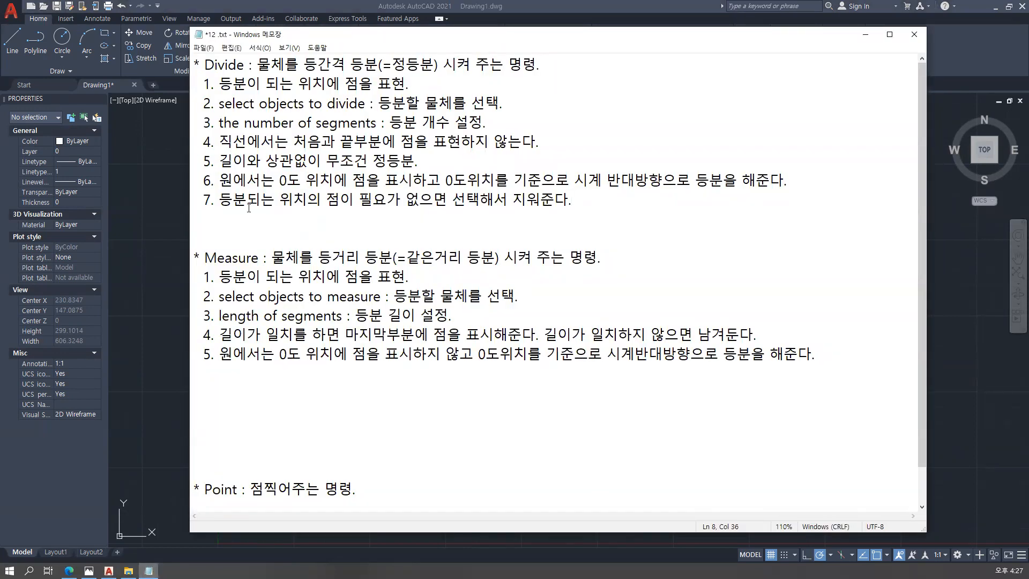
{"action": "left_click_drag", "start_coordinate": [220, 200], "coordinate": [624, 198]}
{"action": "key", "text": "ctrl+c"}
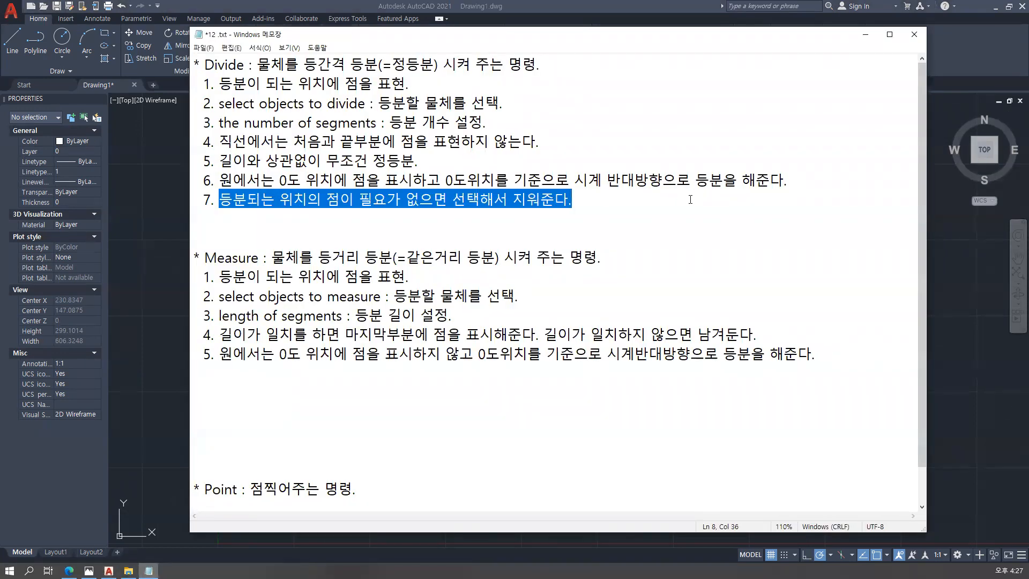
{"action": "left_click", "coordinate": [289, 377]}
{"action": "type", "text": "6"}
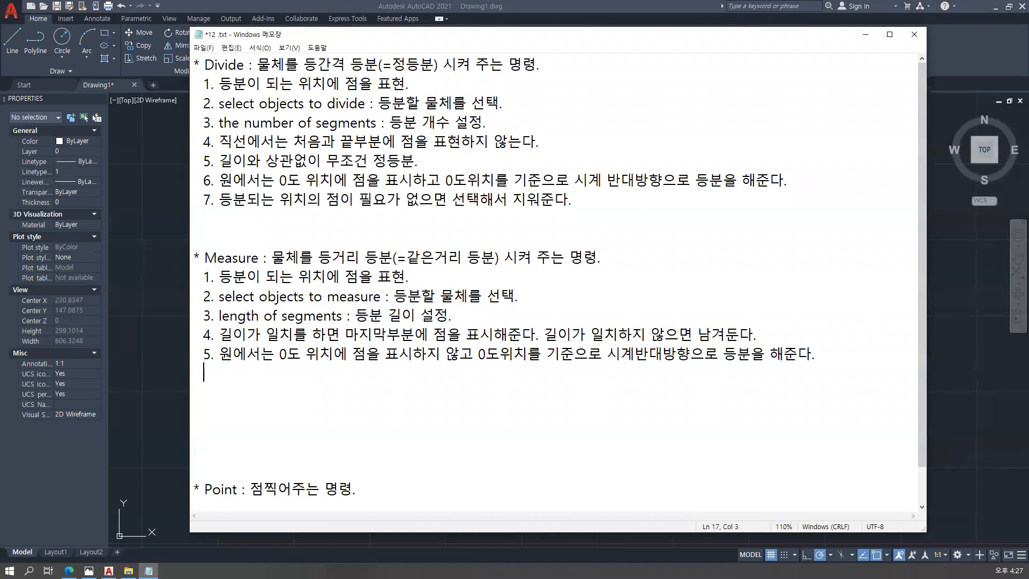
{"action": "type", "text": "."}
{"action": "key", "text": "ctrl+v"}
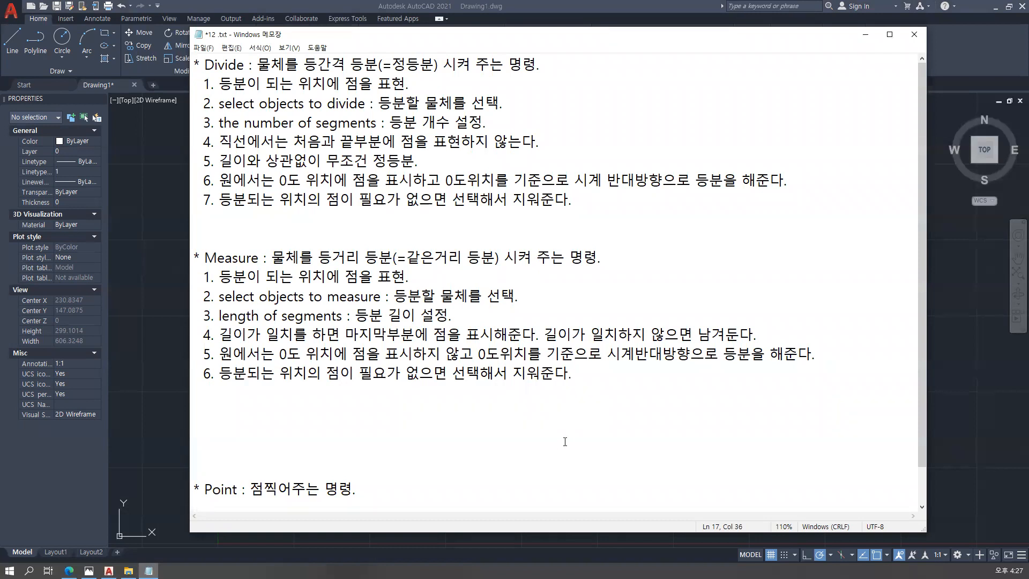
Add Divide note "8. 등분이 되는 위치의 점은 Osnap에서 node point를 이용해서 선택이 가능하다."
{"action": "left_click", "coordinate": [581, 210]}
{"action": "key", "text": "Return"}
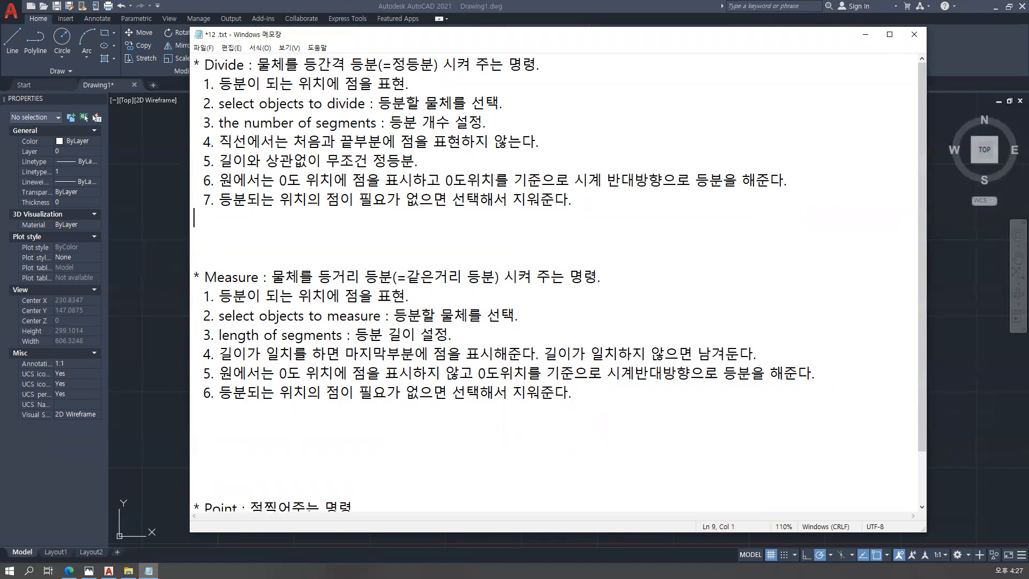
{"action": "type", "text": "8."}
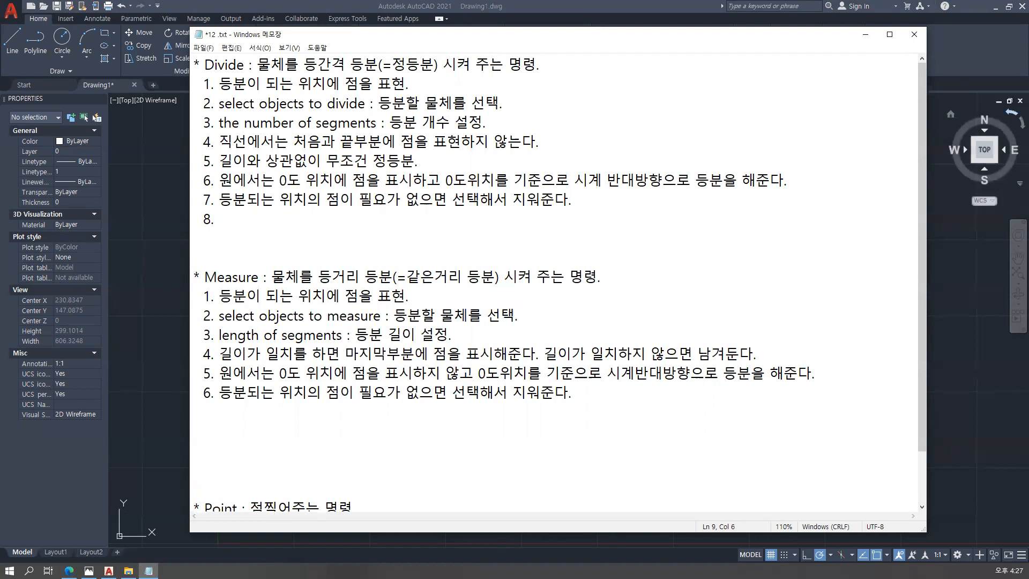
{"action": "left_click", "coordinate": [333, 219]}
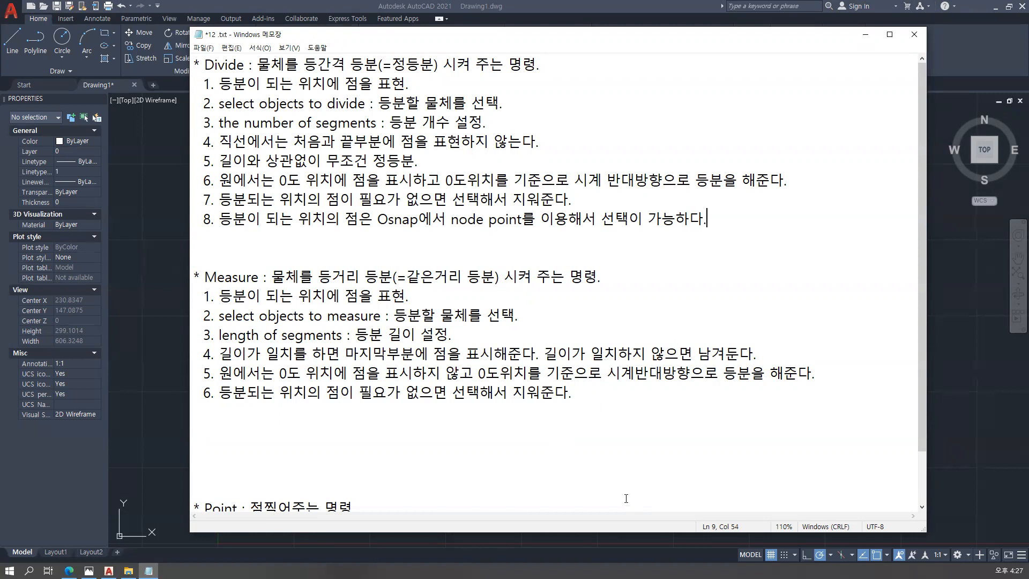
Add Measure note "7. 등분이 되는 위치의 점은 Osnap에서 node point를 이용해서 선택이 가능하다."
{"action": "left_click", "coordinate": [596, 394]}
{"action": "key", "text": "Return"}
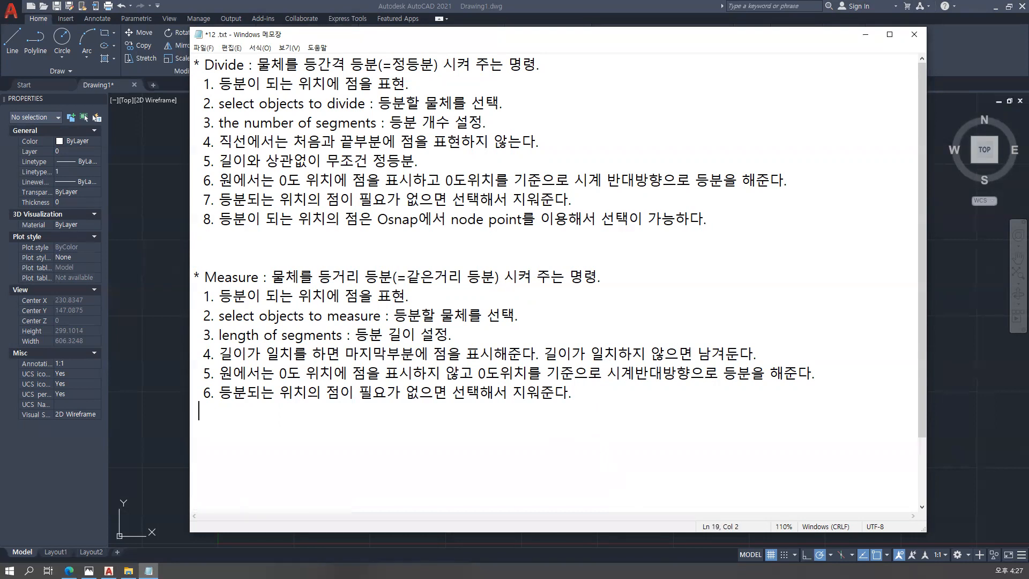
{"action": "type", "text": "7."}
{"action": "type", "text": "등분이 되는 위치의 점은 Osnap에서 node point를 이용해서 선택이 가능하다."}
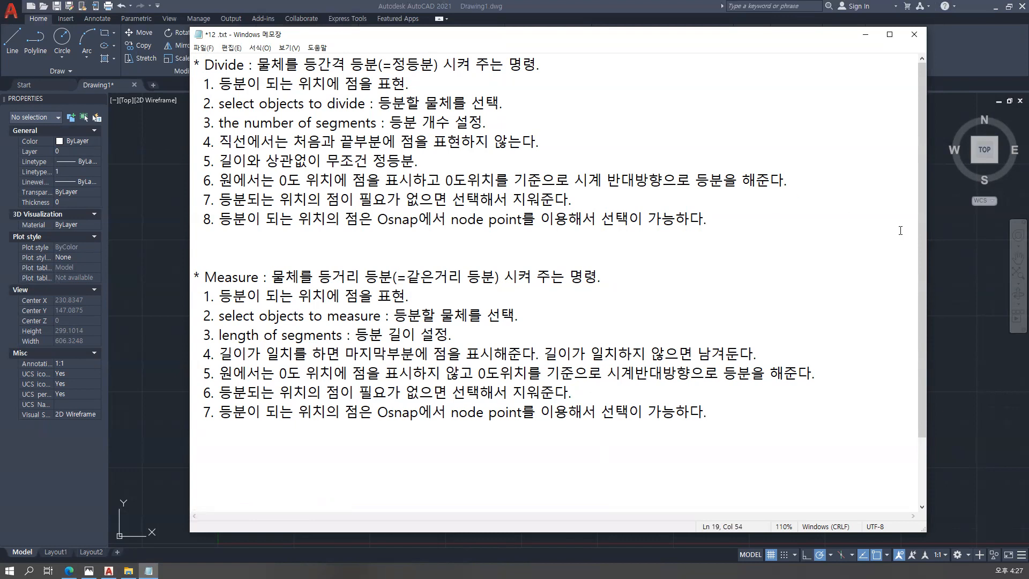
Return to AutoCAD and erase both circles, both diagonal lines and the upper-right point of the left circle
{"action": "left_click", "coordinate": [946, 278]}
{"action": "left_click_drag", "start_coordinate": [654, 360], "coordinate": [602, 314]}
{"action": "left_click_drag", "start_coordinate": [520, 295], "coordinate": [428, 291]}
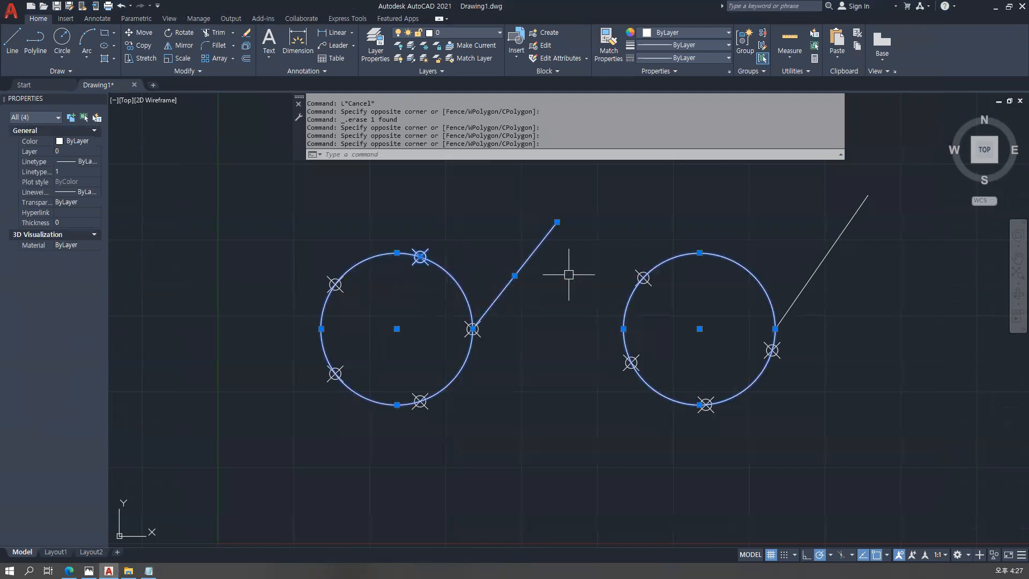
{"action": "type", "text": "e"}
{"action": "key", "text": "Return"}
{"action": "left_click_drag", "start_coordinate": [932, 275], "coordinate": [696, 294]}
{"action": "key", "text": "Return"}
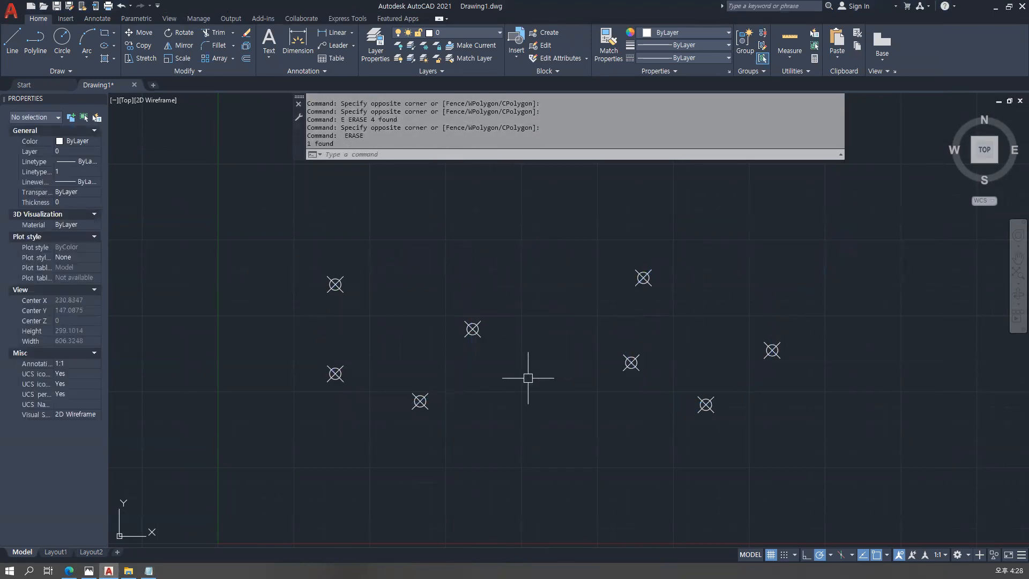
Start a line at the rightmost point of the left group, trying Endpoint and Midpoint snaps for its start and Center for its end
{"action": "type", "text": "line"}
{"action": "key", "text": "Return"}
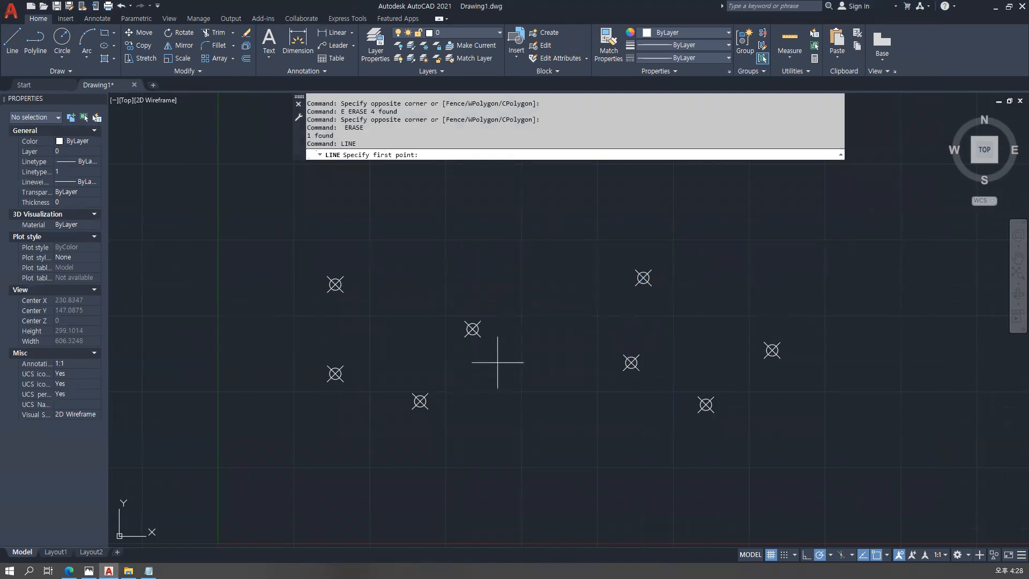
{"action": "type", "text": "end"}
{"action": "key", "text": "Return"}
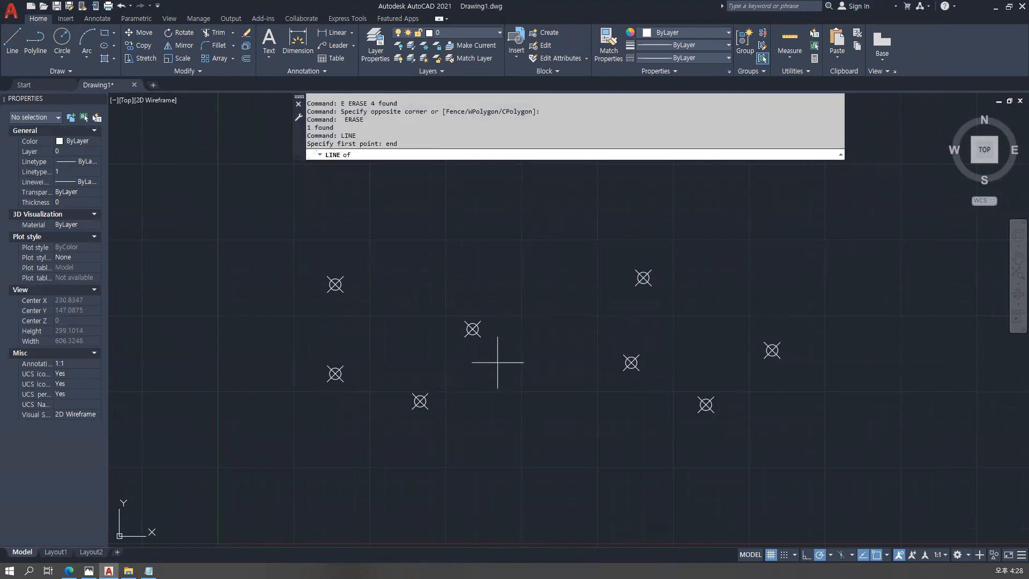
{"action": "left_click", "coordinate": [471, 328]}
{"action": "type", "text": "mid"}
{"action": "key", "text": "Return"}
{"action": "left_click", "coordinate": [472, 328]}
{"action": "left_click", "coordinate": [471, 328]}
{"action": "type", "text": "cen"}
{"action": "key", "text": "Return"}
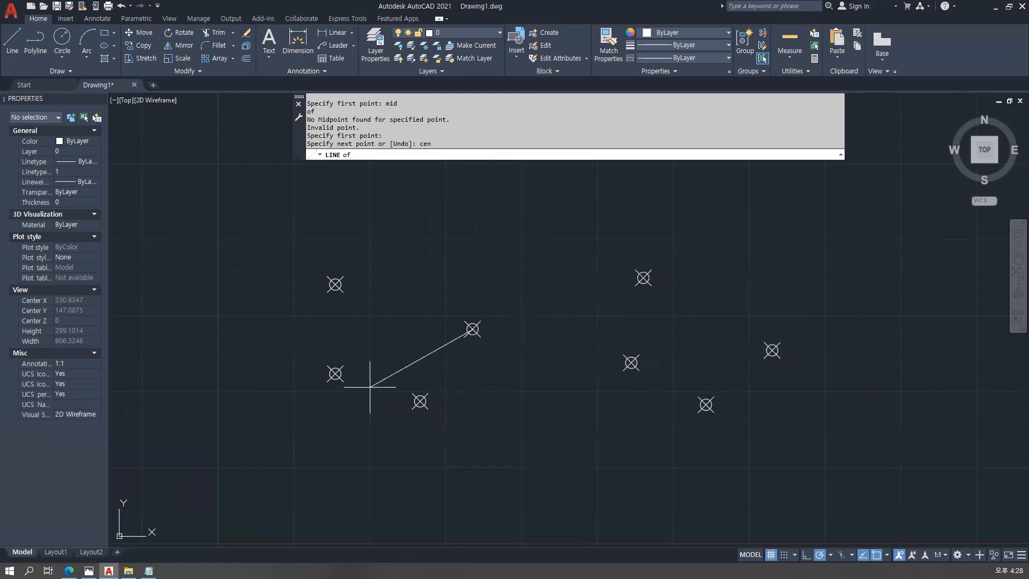
{"action": "right_click", "coordinate": [558, 240], "text": "shift"}
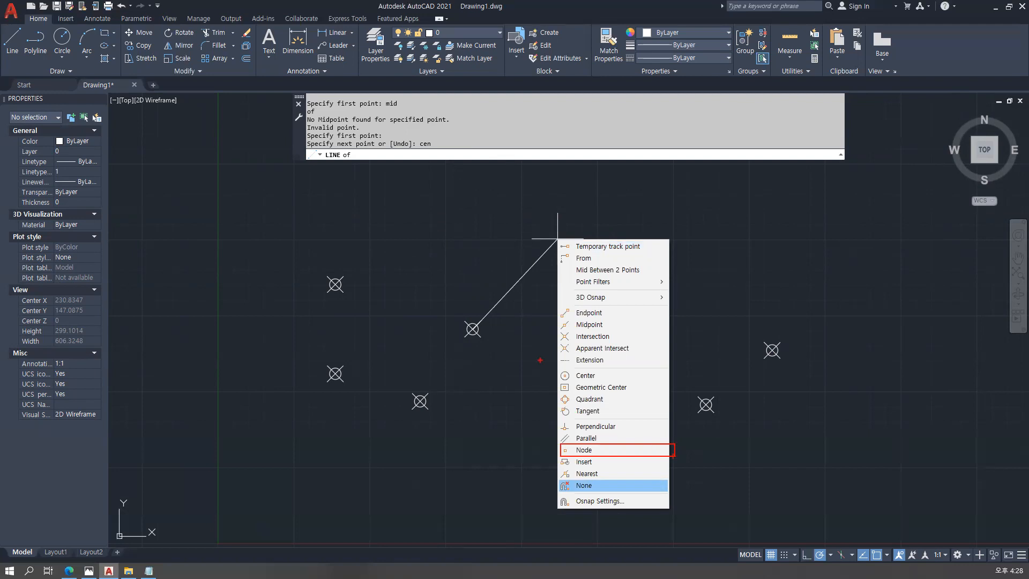
{"action": "left_click", "coordinate": [586, 438]}
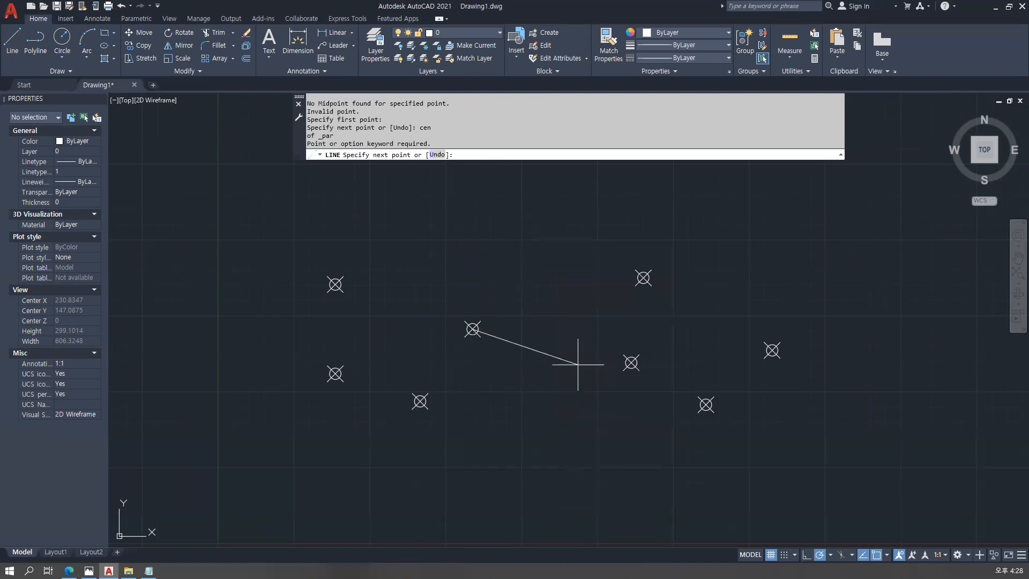
Extend the line to the lower-left and upper-left points of the right group using the Node snap, and end the command
{"action": "right_click", "coordinate": [529, 233], "text": "shift"}
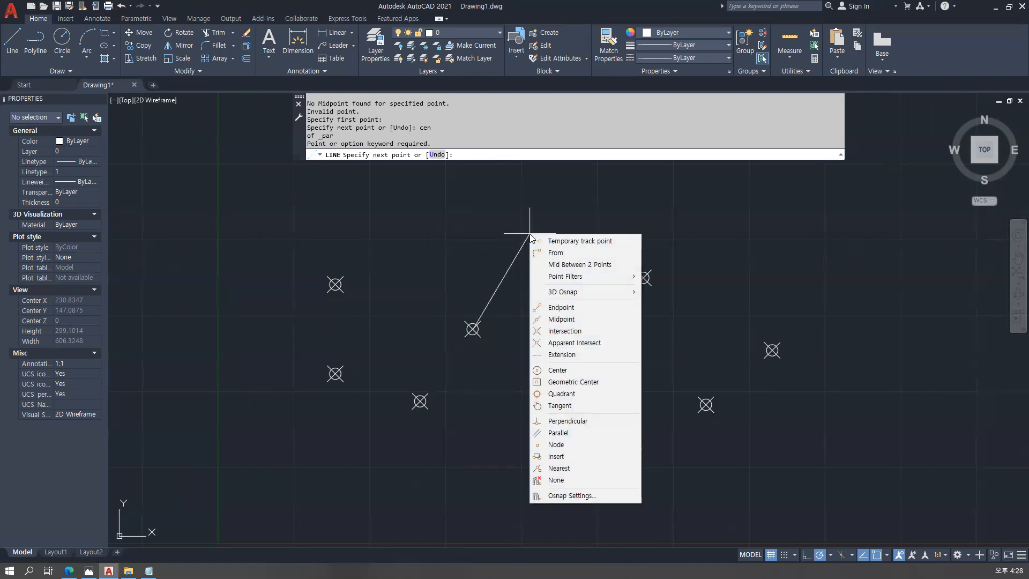
{"action": "left_click", "coordinate": [568, 449]}
{"action": "left_click", "coordinate": [632, 363]}
{"action": "right_click", "coordinate": [762, 266], "text": "shift"}
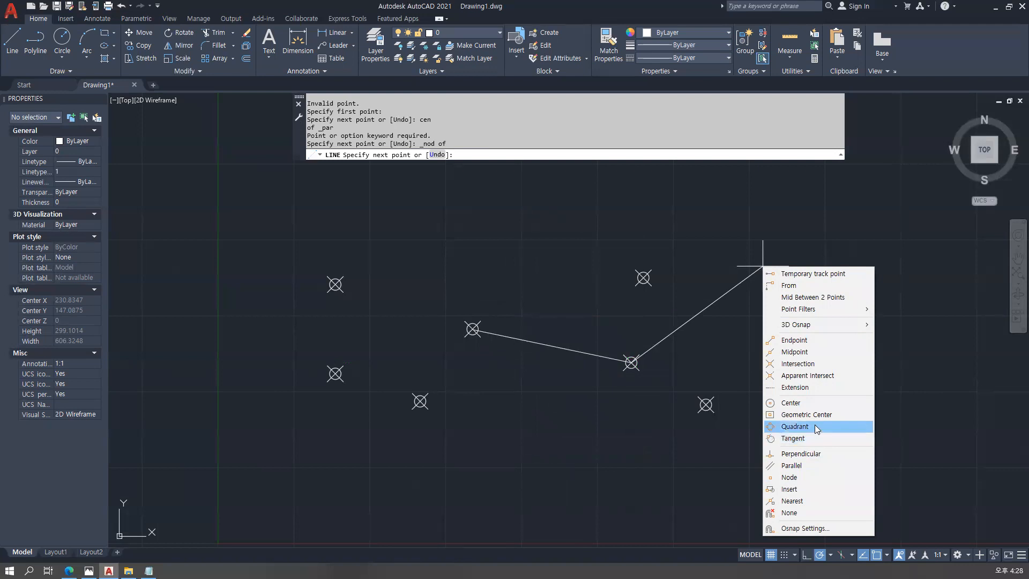
{"action": "left_click", "coordinate": [810, 476]}
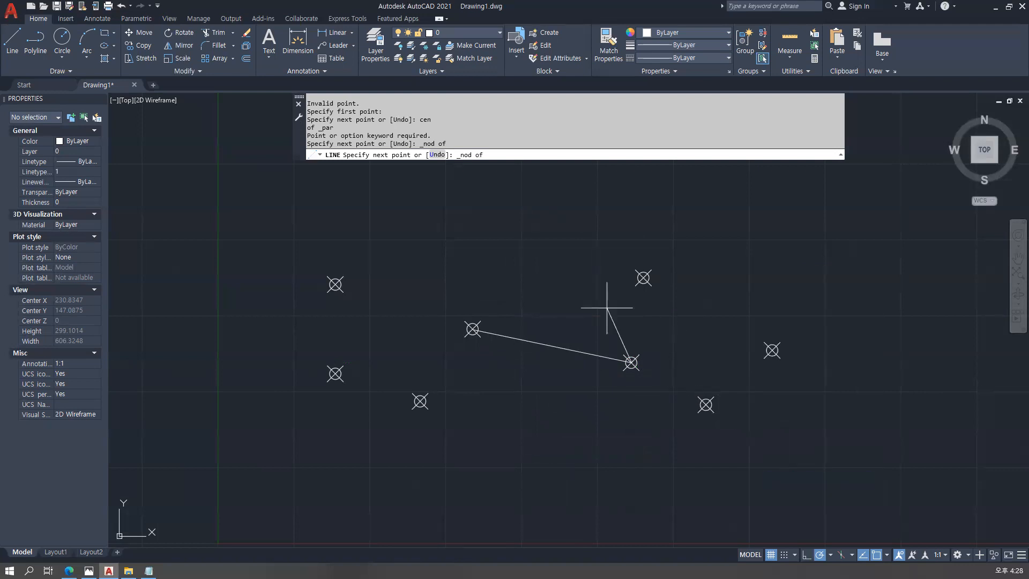
{"action": "left_click", "coordinate": [643, 278]}
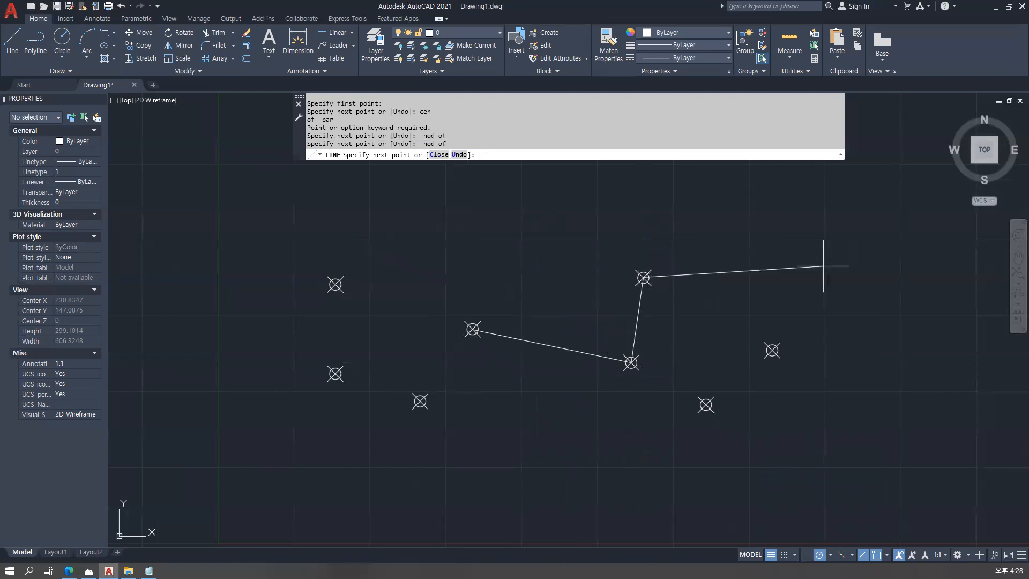
{"action": "key", "text": "Escape"}
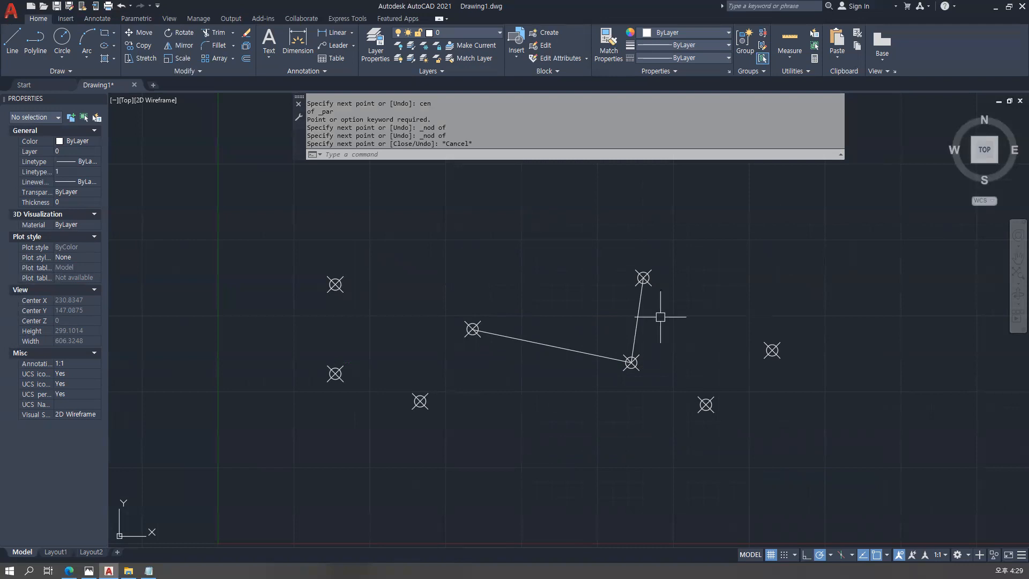
Select the four points of the right group with selection windows and delete them, keeping the lines
{"action": "left_click", "coordinate": [614, 252]}
{"action": "left_click", "coordinate": [686, 319]}
{"action": "left_click", "coordinate": [594, 301]}
{"action": "left_click", "coordinate": [690, 388]}
{"action": "left_click", "coordinate": [691, 347]}
{"action": "left_click", "coordinate": [795, 434]}
{"action": "left_click", "coordinate": [747, 301]}
{"action": "left_click", "coordinate": [846, 398]}
{"action": "key", "text": "Delete"}
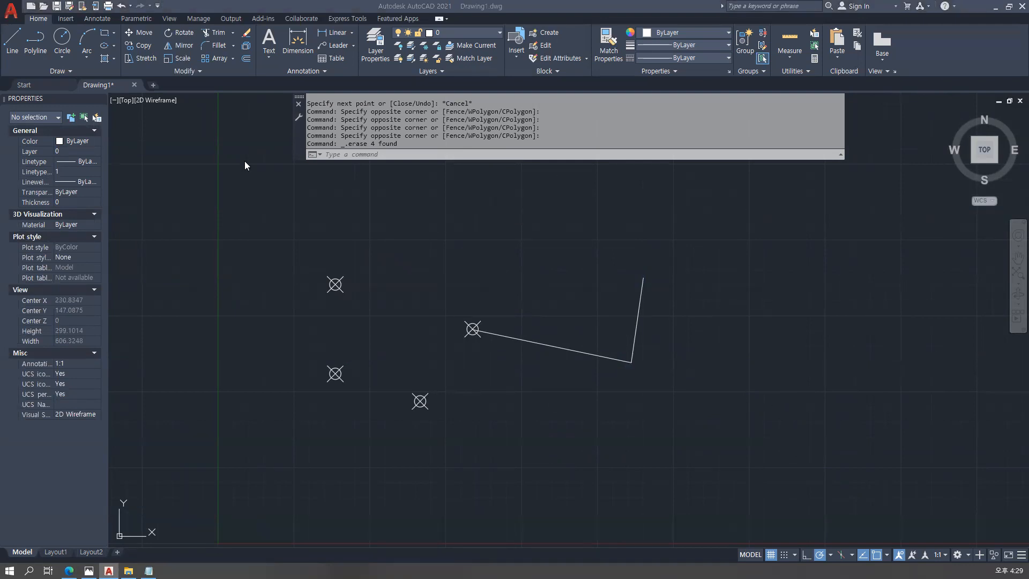
Delete all the remaining points and lines in the drawing
{"action": "left_click", "coordinate": [191, 208]}
{"action": "left_click", "coordinate": [840, 519]}
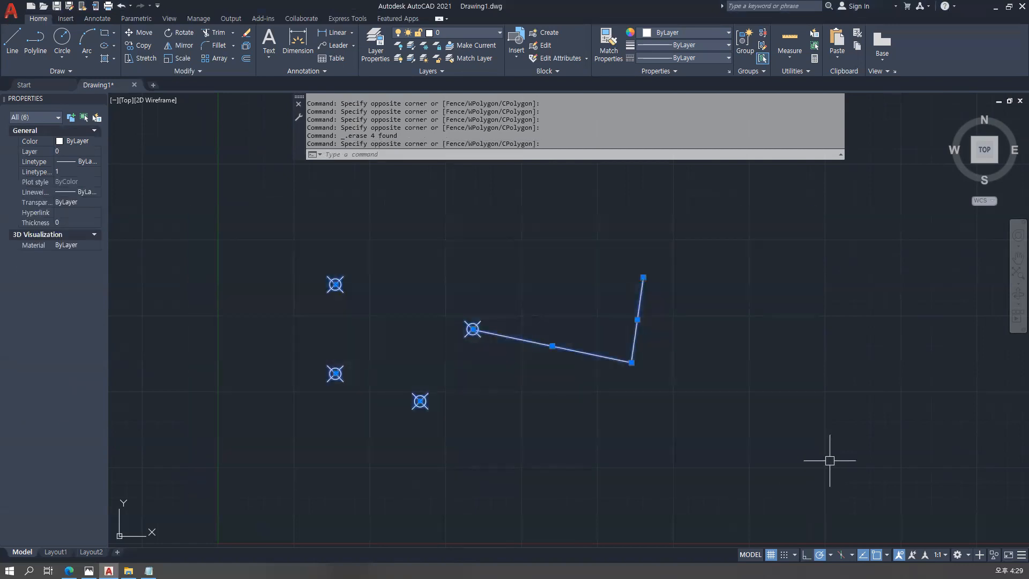
{"action": "key", "text": "Delete"}
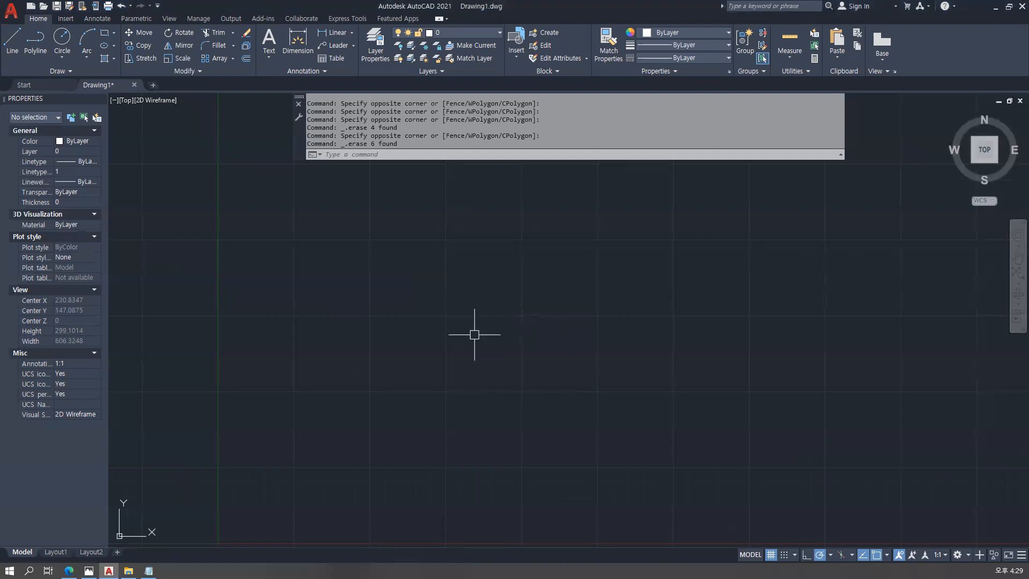
Draw an open zigzag of six connected line segments in the middle of the empty drawing
{"action": "type", "text": "z"}
{"action": "key", "text": "Return"}
{"action": "type", "text": "all"}
{"action": "key", "text": "Return"}
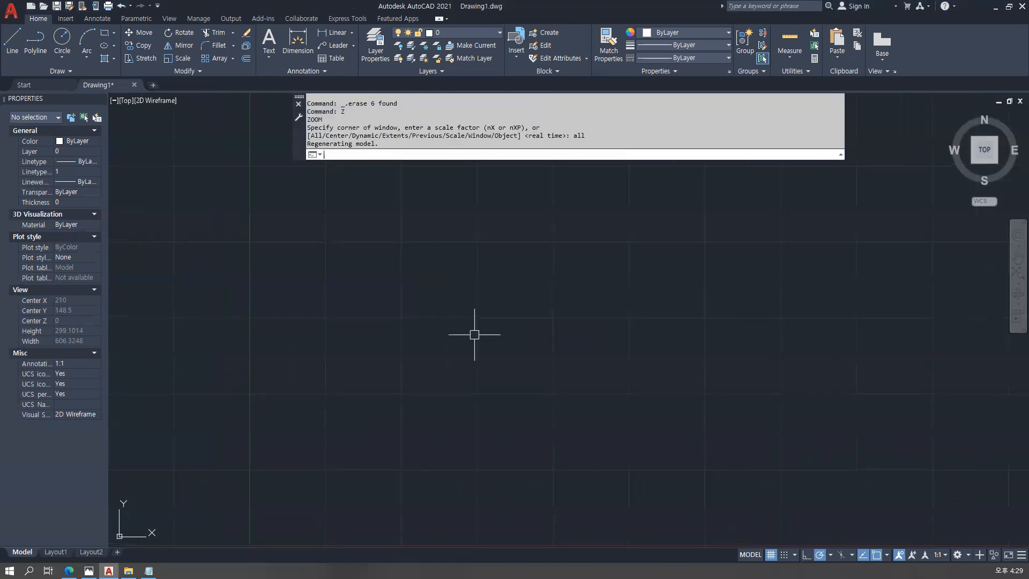
{"action": "key", "text": "Escape"}
{"action": "type", "text": "l"}
{"action": "key", "text": "Return"}
{"action": "left_click", "coordinate": [516, 414]}
{"action": "left_click", "coordinate": [387, 347]}
{"action": "left_click", "coordinate": [481, 235]}
{"action": "left_click", "coordinate": [603, 341]}
{"action": "left_click", "coordinate": [559, 232]}
{"action": "left_click", "coordinate": [700, 233]}
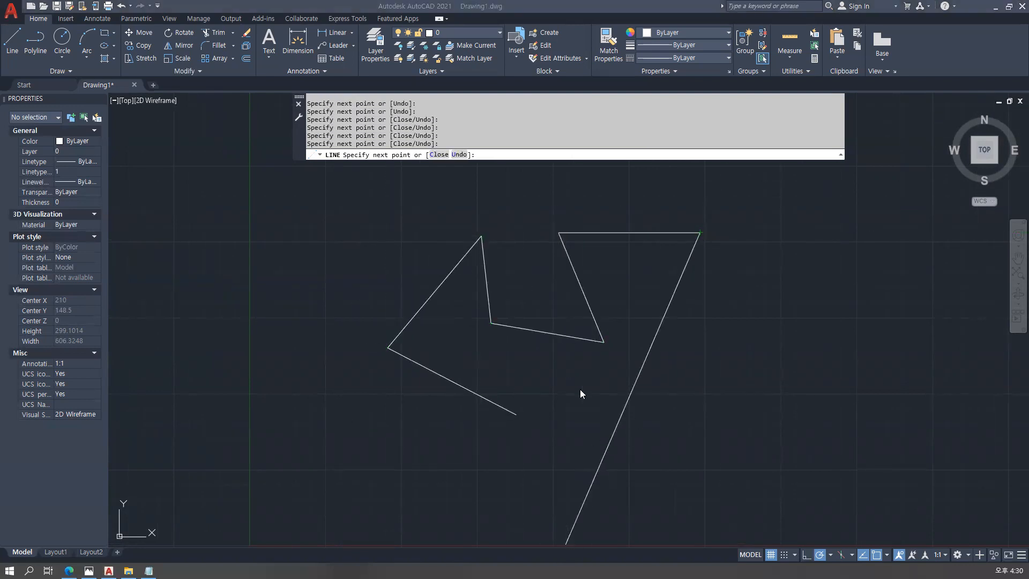
{"action": "key", "text": "Return"}
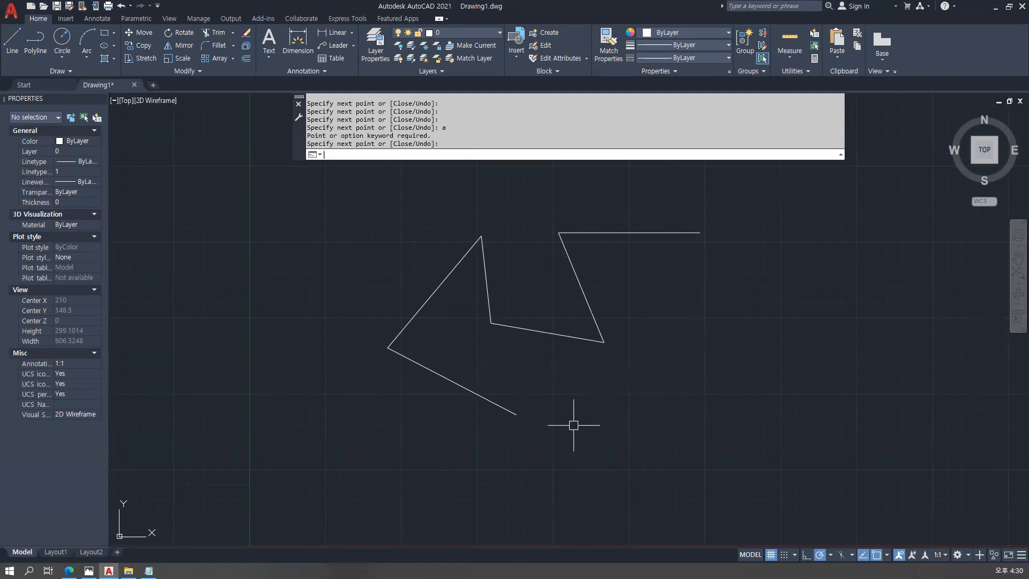
Draw a three-point arc bulging upward to the right of the zigzag lines
{"action": "middle_click_drag", "start_coordinate": [574, 425], "coordinate": [541, 409]}
{"action": "key", "text": "Return"}
{"action": "type", "text": "a"}
{"action": "key", "text": "Return"}
{"action": "left_click", "coordinate": [634, 360]}
{"action": "left_click", "coordinate": [667, 296]}
{"action": "left_click", "coordinate": [861, 283]}
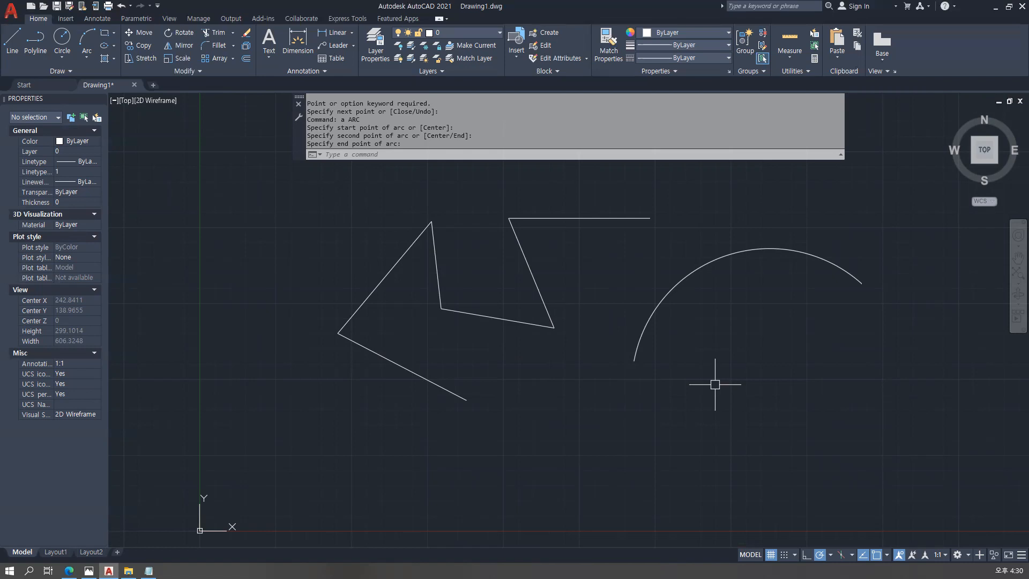
Erase the zigzag lines and the arc so that the drawing is empty
{"action": "key", "text": "Escape"}
{"action": "key", "text": "Escape"}
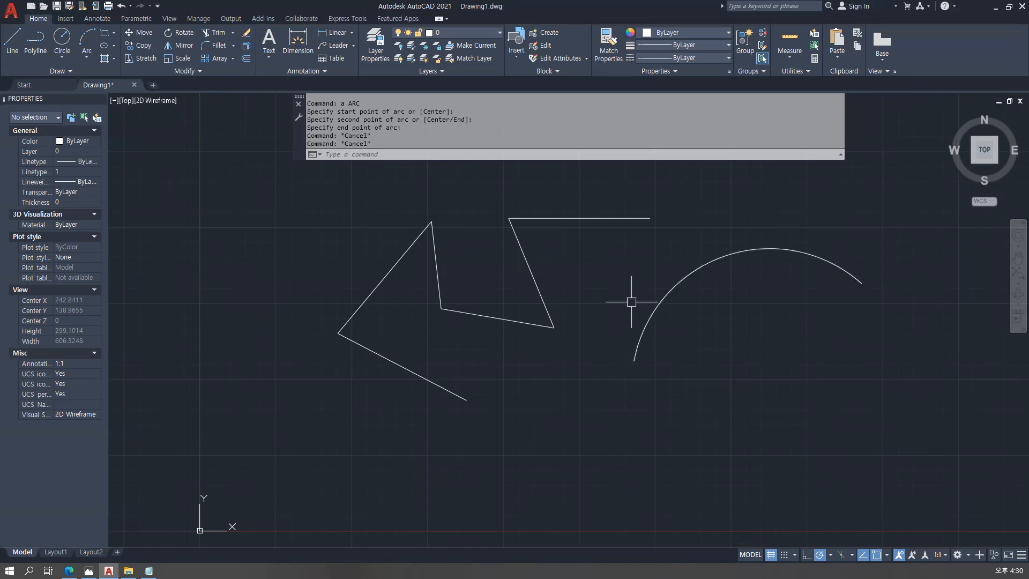
{"action": "type", "text": "e"}
{"action": "key", "text": "Return"}
{"action": "left_click", "coordinate": [781, 412]}
{"action": "left_click", "coordinate": [260, 245]}
{"action": "key", "text": "Return"}
{"action": "left_click", "coordinate": [636, 264]}
{"action": "left_click", "coordinate": [533, 194]}
{"action": "key", "text": "Delete"}
Draw a circle in the middle of the empty drawing
{"action": "type", "text": "z"}
{"action": "key", "text": "Return"}
{"action": "type", "text": "a"}
{"action": "key", "text": "Return"}
{"action": "type", "text": "c"}
{"action": "key", "text": "Return"}
{"action": "left_click", "coordinate": [520, 322]}
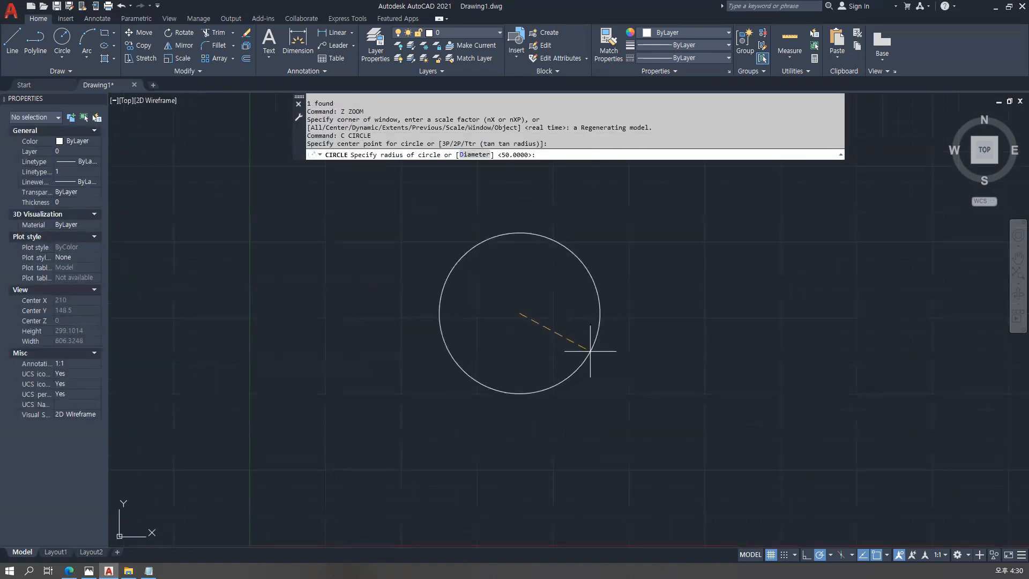
{"action": "left_click", "coordinate": [594, 353]}
Draw three connected line segments that cross the circle, the last one running vertically upward through its left half
{"action": "type", "text": "l"}
{"action": "key", "text": "Return"}
{"action": "left_click", "coordinate": [387, 310]}
{"action": "left_click", "coordinate": [633, 240]}
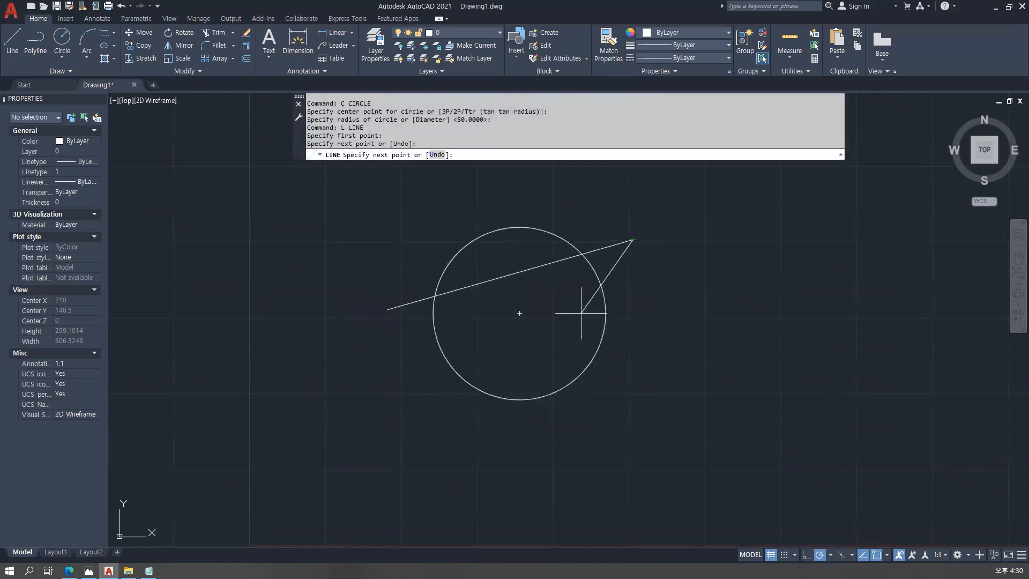
{"action": "left_click", "coordinate": [486, 417]}
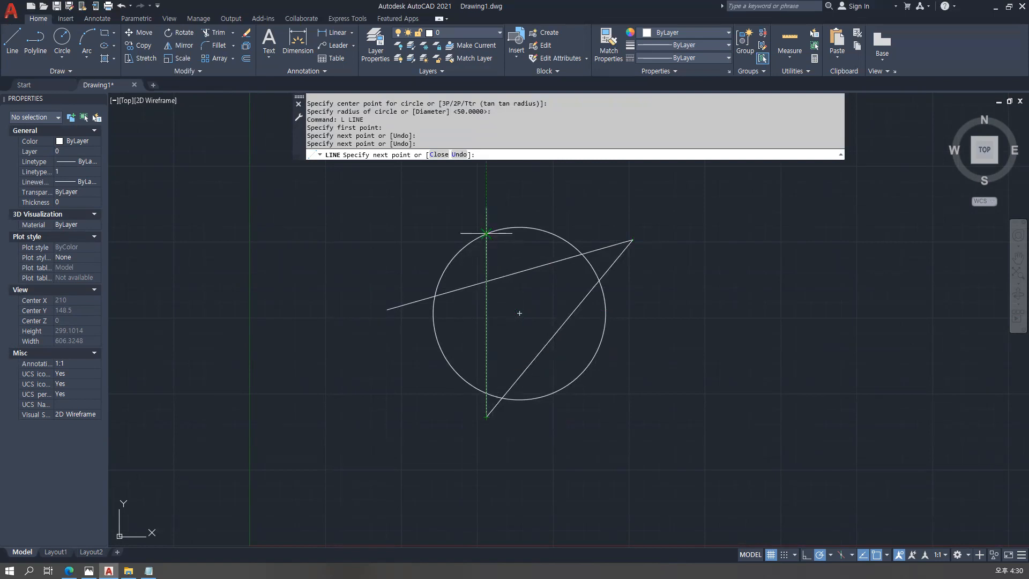
{"action": "left_click", "coordinate": [486, 189]}
{"action": "key", "text": "Return"}
{"action": "key", "text": "Return"}
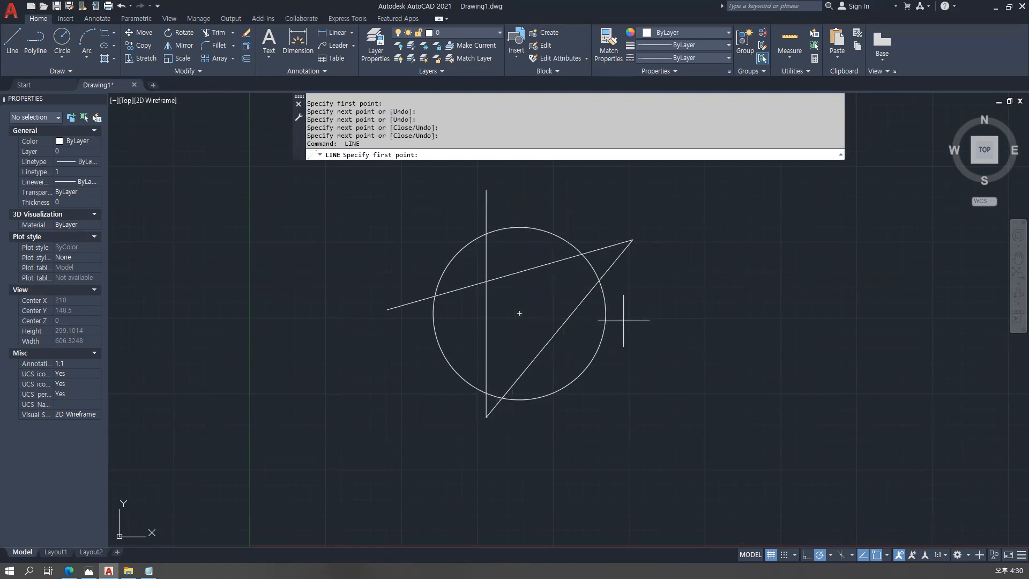
{"action": "type", "text": "a"}
{"action": "key", "text": "Escape"}
{"action": "key", "text": "Escape"}
{"action": "key", "text": "Escape"}
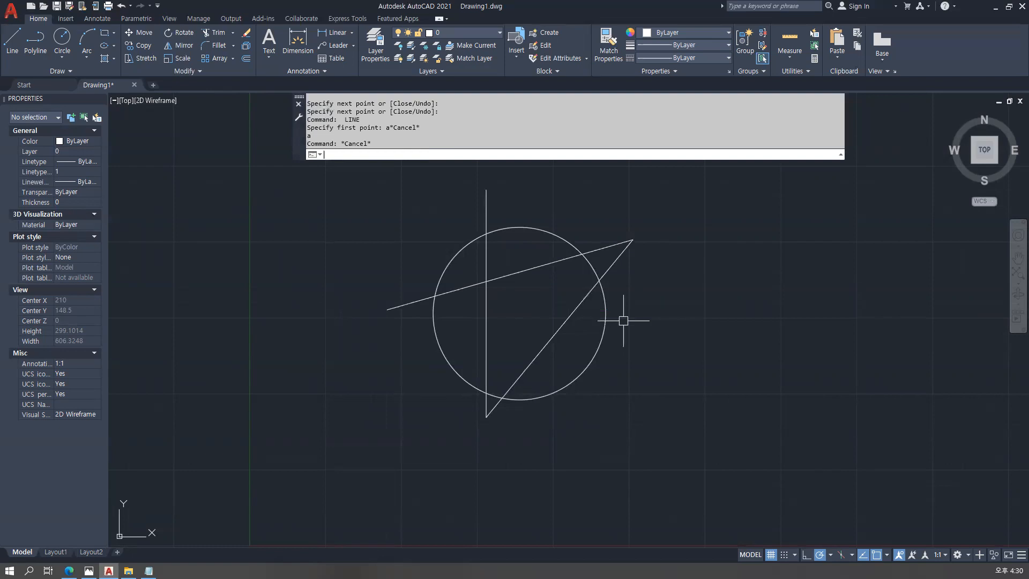
Draw a three-point arc bulging upward across the lower part of the circle
{"action": "type", "text": "a"}
{"action": "key", "text": "Return"}
{"action": "left_click", "coordinate": [442, 367]}
{"action": "left_click", "coordinate": [494, 328]}
{"action": "left_click", "coordinate": [637, 366]}
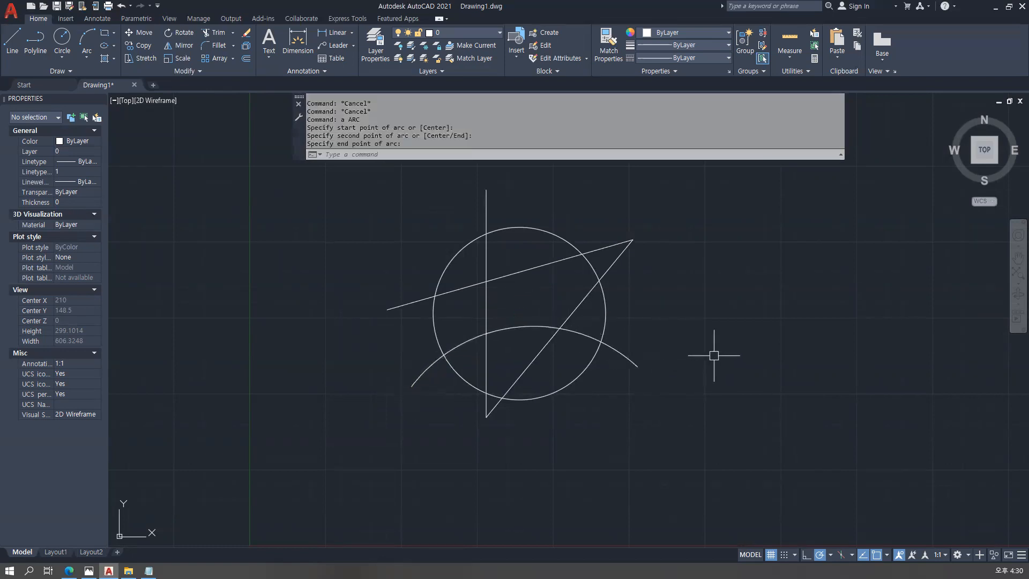
Draw an inscribed three-sided polygon with a radius of about 47 near the circle's centre, with one vertex pointing straight up
{"action": "type", "text": "POLY"}
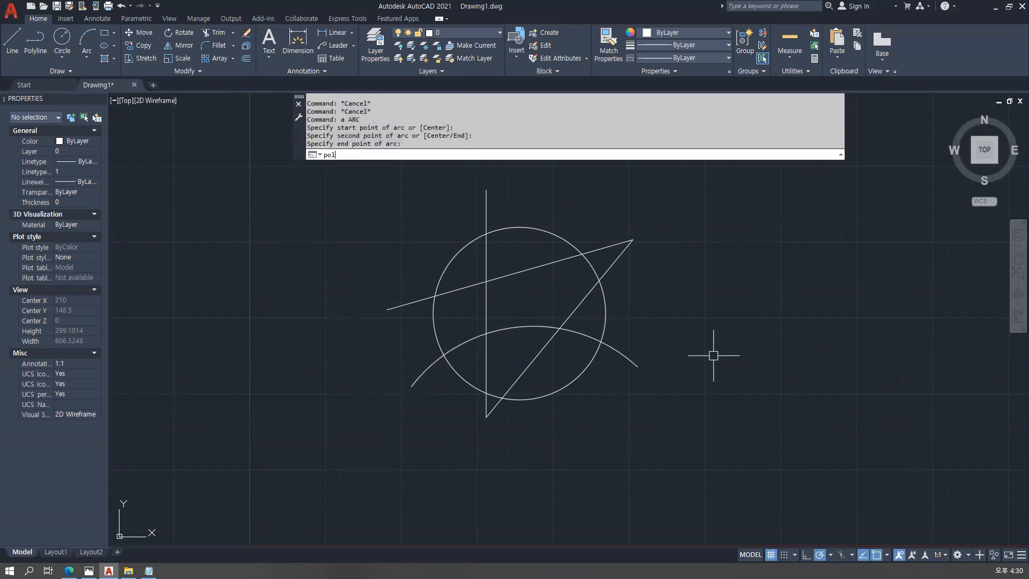
{"action": "key", "text": "Return"}
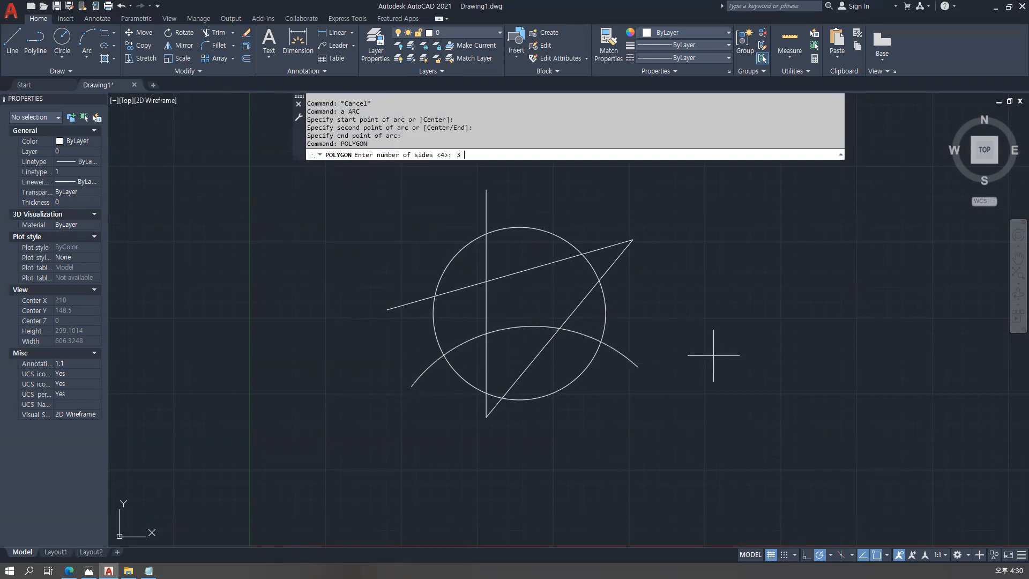
{"action": "type", "text": "3"}
{"action": "key", "text": "Return"}
{"action": "left_click", "coordinate": [519, 306]}
{"action": "key", "text": "Return"}
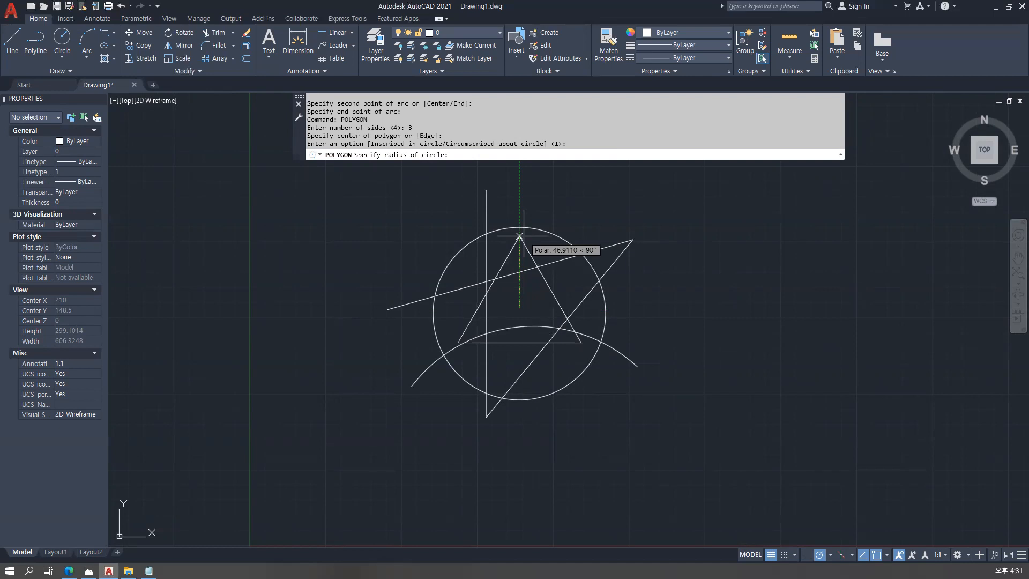
{"action": "left_click", "coordinate": [519, 236]}
{"action": "key", "text": "Return"}
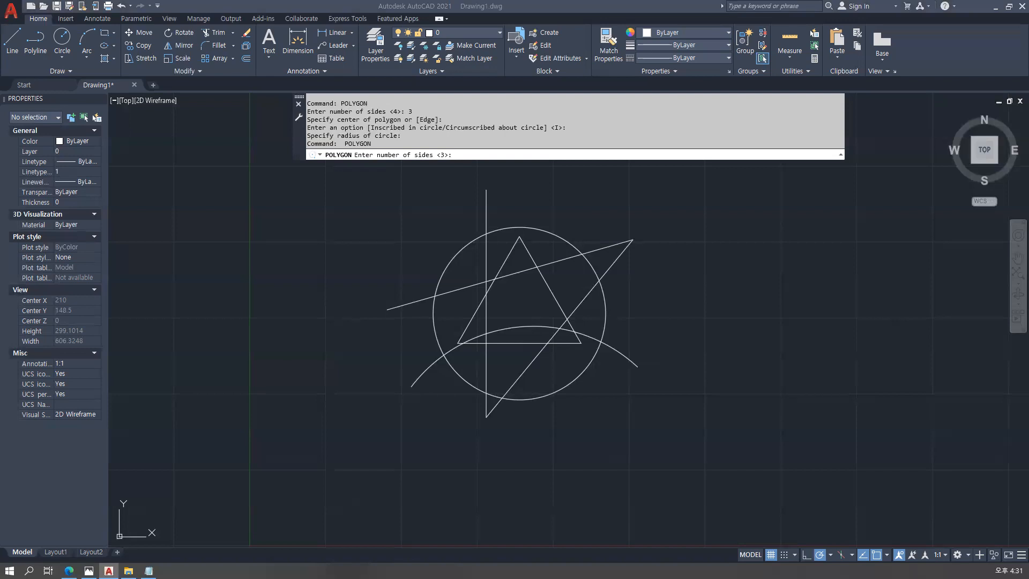
Switch to the Notepad notes and remove the surplus blank lines between the Measure section and the Point note
{"action": "left_click", "coordinate": [149, 571]}
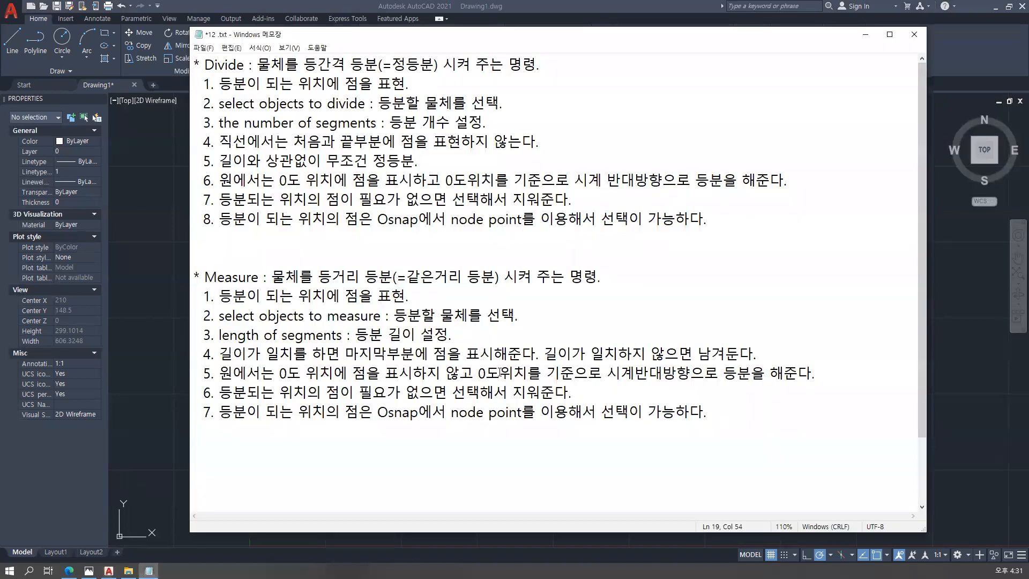
{"action": "scroll", "coordinate": [499, 372], "scroll_direction": "down", "scroll_amount": 1}
{"action": "left_click", "coordinate": [274, 375]}
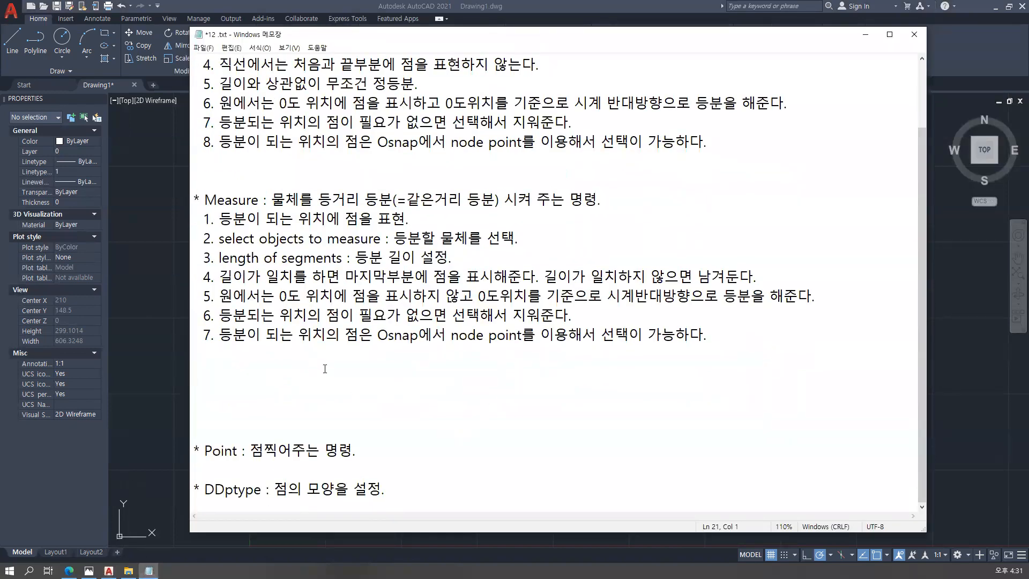
{"action": "key", "text": "Delete"}
{"action": "key", "text": "Delete"}
{"action": "key", "text": "Delete"}
{"action": "key", "text": "Delete"}
Add a long run of blank lines after the DDptype note at the end of the text
{"action": "key", "text": "Down"}
{"action": "key", "text": "Right"}
{"action": "key", "text": "Right"}
{"action": "key", "text": "Right"}
{"action": "key", "text": "Right"}
{"action": "key", "text": "Right"}
{"action": "key", "text": "Right"}
{"action": "key", "text": "Right"}
{"action": "key", "text": "Right"}
{"action": "key", "text": "Right"}
{"action": "key", "text": "Right"}
{"action": "key", "text": "Right"}
{"action": "key", "text": "Right"}
{"action": "key", "text": "Right"}
{"action": "key", "text": "Right"}
{"action": "key", "text": "Right"}
{"action": "key", "text": "Right"}
{"action": "key", "text": "Right"}
{"action": "key", "text": "Right"}
{"action": "key", "text": "Right"}
{"action": "key", "text": "Right"}
{"action": "key", "text": "Right"}
{"action": "key", "text": "Right"}
{"action": "key", "text": "Return"}
{"action": "key", "text": "Return"}
{"action": "key", "text": "Return"}
{"action": "key", "text": "Return"}
{"action": "key", "text": "Return"}
{"action": "key", "text": "Return"}
{"action": "key", "text": "Return"}
{"action": "key", "text": "Return"}
{"action": "key", "text": "Return"}
{"action": "key", "text": "Return"}
{"action": "key", "text": "Return"}
{"action": "key", "text": "Return"}
{"action": "key", "text": "Return"}
{"action": "key", "text": "Return"}
{"action": "key", "text": "Return"}
{"action": "key", "text": "Return"}
{"action": "key", "text": "Return"}
{"action": "key", "text": "Return"}
{"action": "key", "text": "Return"}
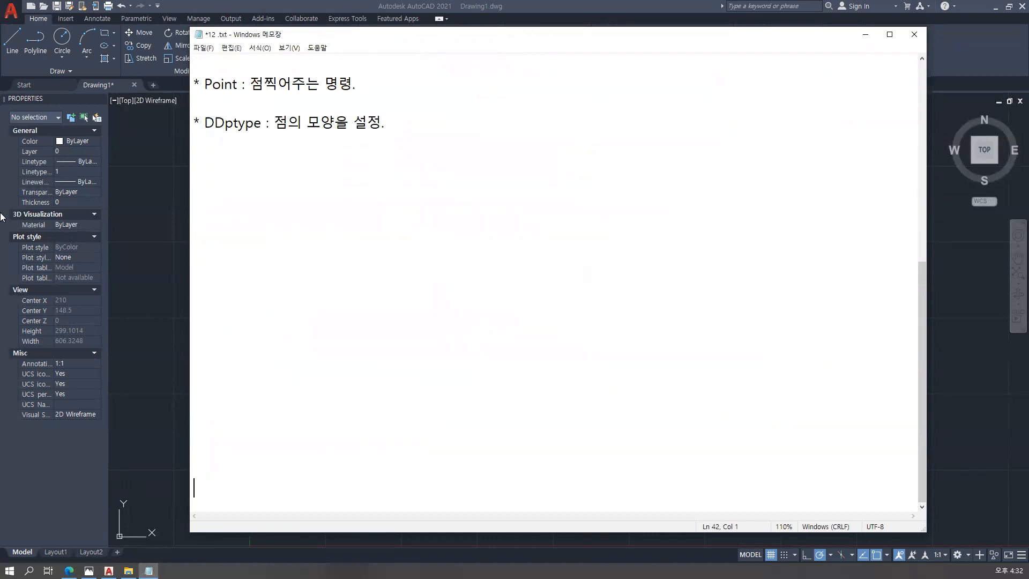
Start a new note with the heading "* BLock :" below the DDptype note
{"action": "left_click", "coordinate": [198, 159]}
{"action": "left_click", "coordinate": [216, 172]}
{"action": "type", "text": "* Bl"}
{"action": "key", "text": "BackSpace"}
{"action": "type", "text": "Lock :"}
{"action": "type", "text": "dufu"}
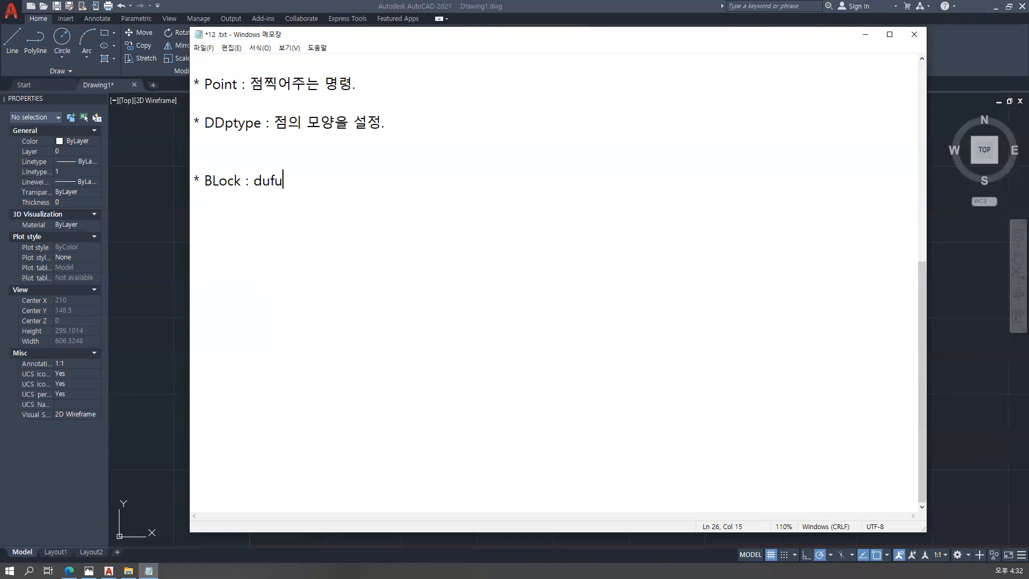
{"action": "key", "text": "BackSpace"}
{"action": "key", "text": "BackSpace"}
{"action": "key", "text": "BackSpace"}
{"action": "key", "text": "BackSpace"}
Describe the Block command in the note as "여려개의 물체를 하나의 덩어리 물체로 만들어 주는 명령."
{"action": "type", "text": "여러갱"}
{"action": "type", "text": "의 "}
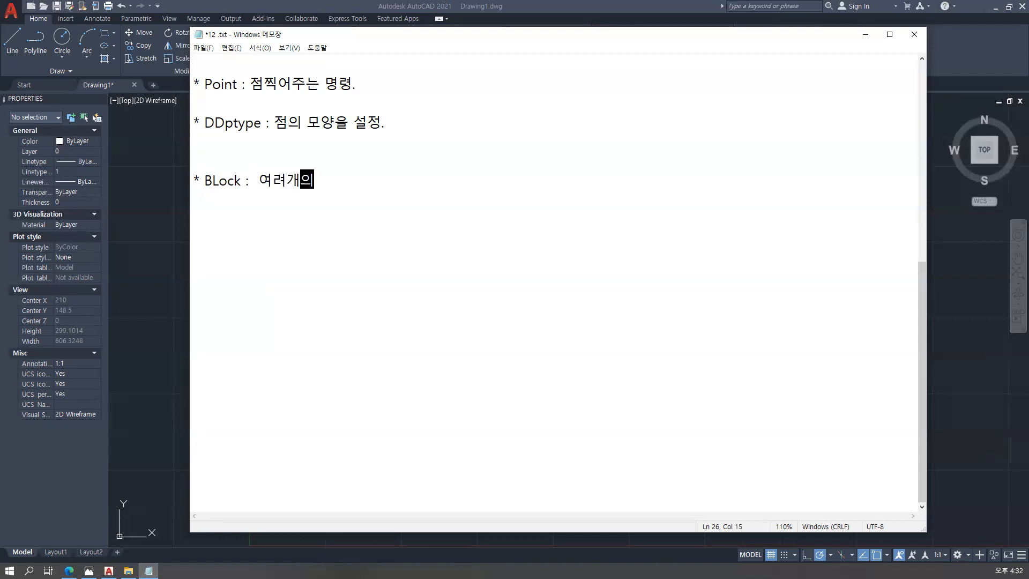
{"action": "type", "text": "물"}
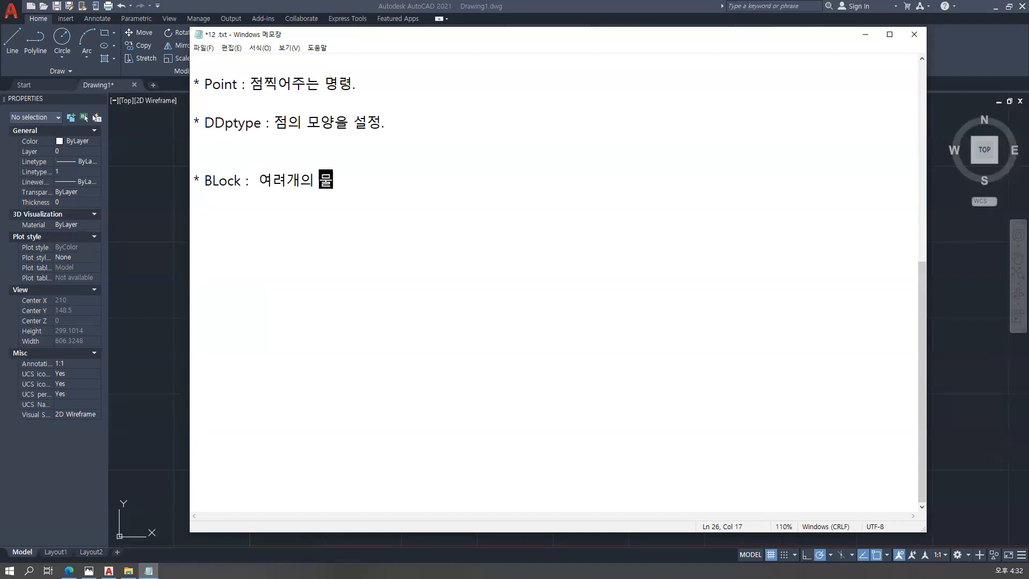
{"action": "type", "text": "체를 하나의 덩"}
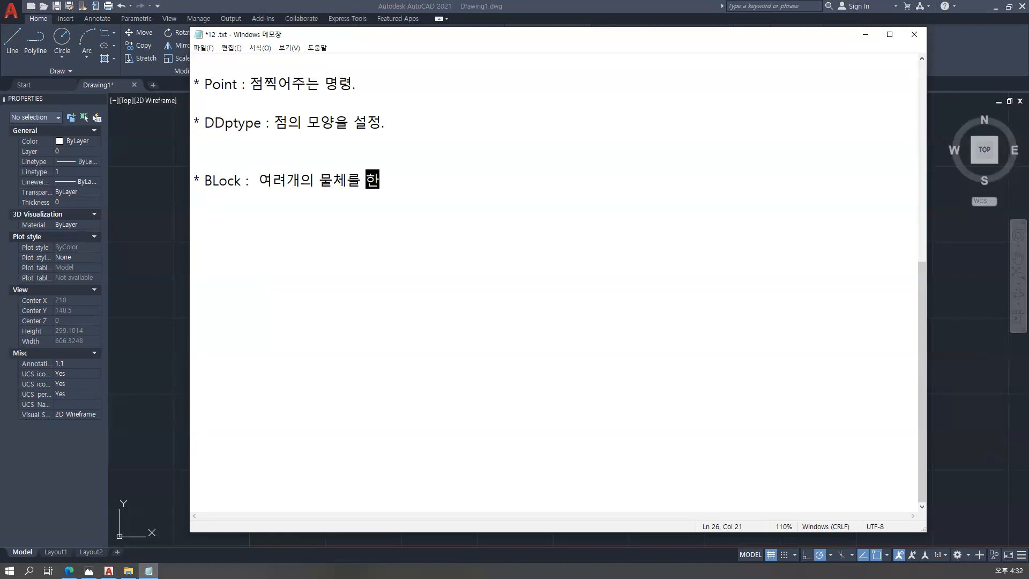
{"action": "type", "text": "어리"}
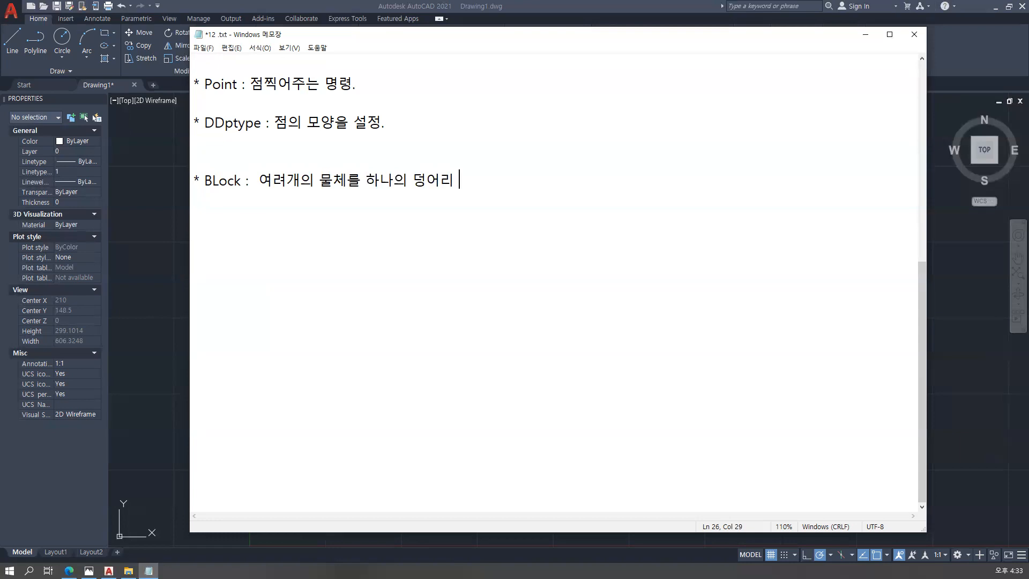
{"action": "type", "text": "물체로 "}
{"action": "type", "text": "만들어 준"}
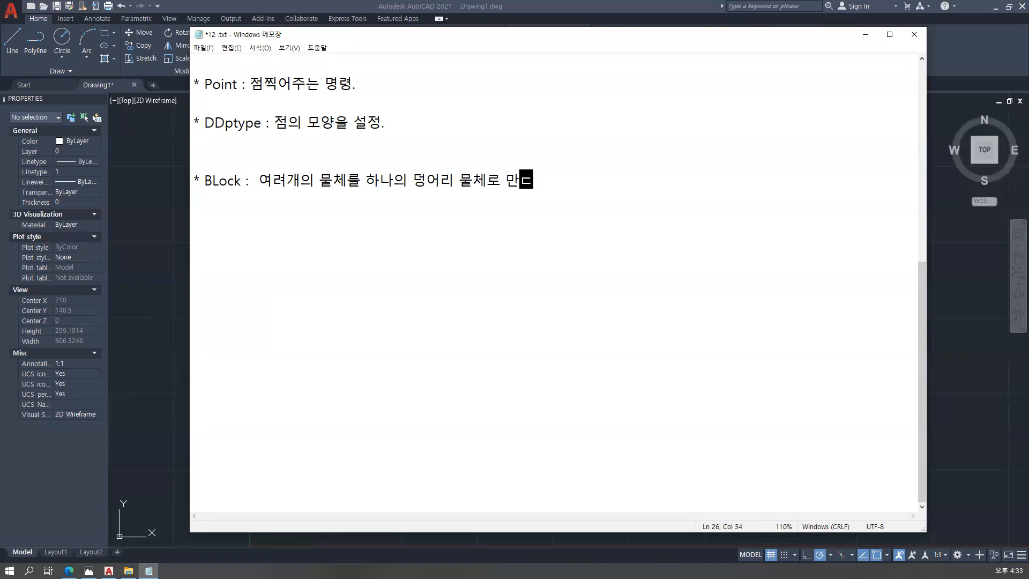
{"action": "type", "text": "는 "}
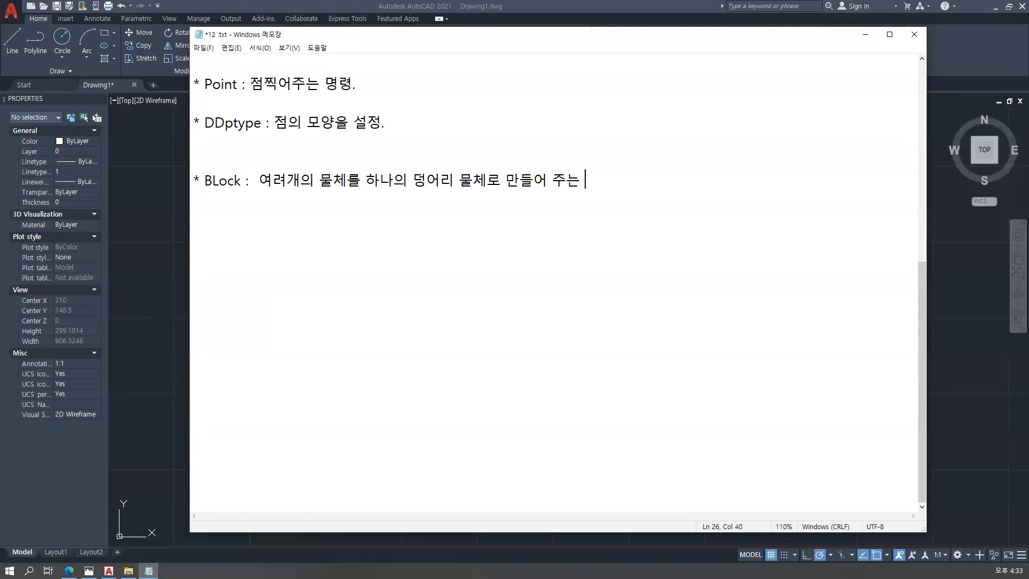
{"action": "type", "text": "명령."}
{"action": "key", "text": "Return"}
Switch back to the AutoCAD drawing and cancel the pending Polygon command
{"action": "left_click", "coordinate": [163, 173]}
{"action": "middle_click_drag", "start_coordinate": [504, 345], "coordinate": [393, 343]}
{"action": "middle_click_drag", "start_coordinate": [544, 330], "coordinate": [525, 331]}
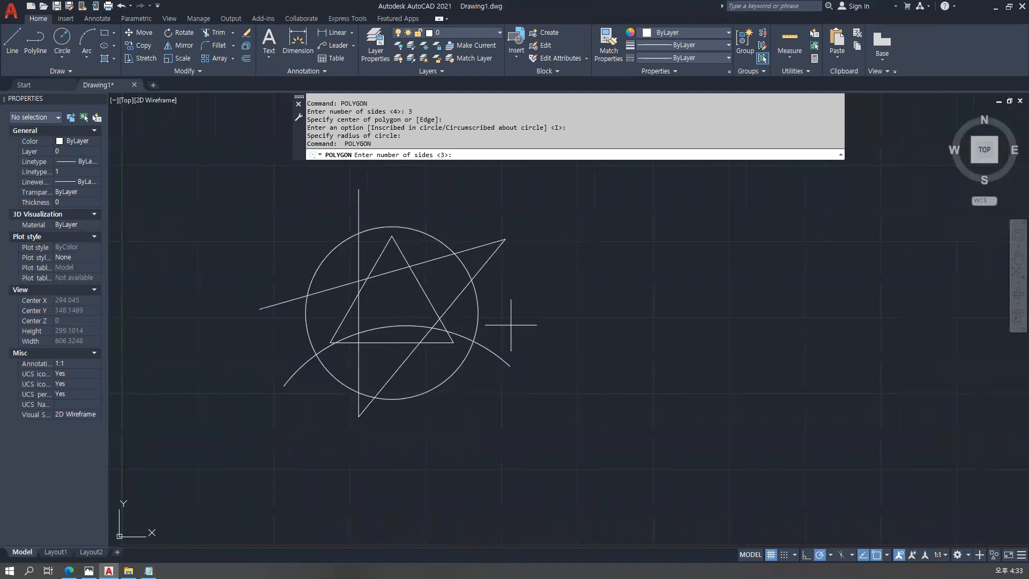
{"action": "type", "text": "block"}
{"action": "key", "text": "Return"}
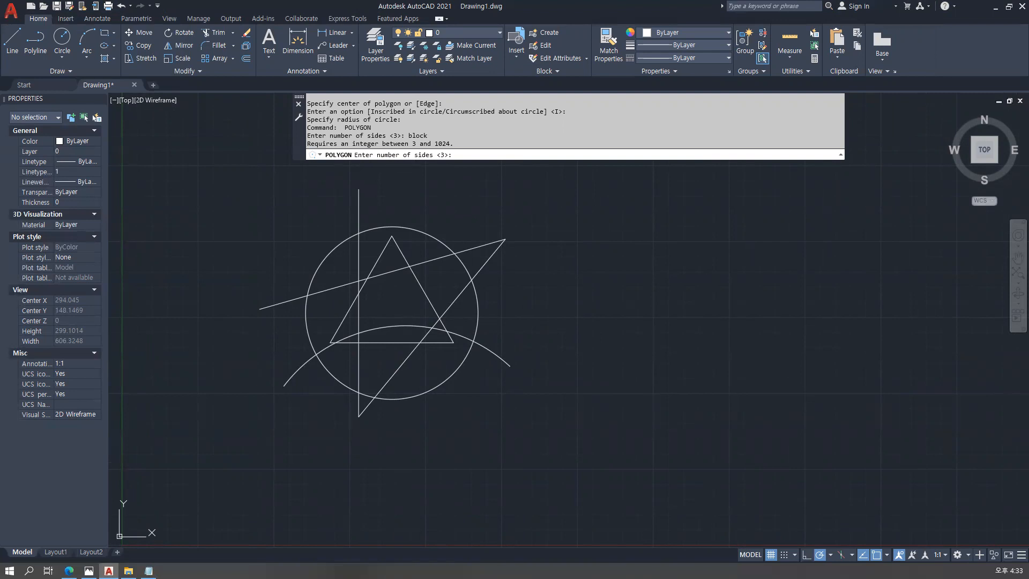
{"action": "key", "text": "Escape"}
{"action": "key", "text": "Escape"}
Start a Block definition and pick the circle's centre as its insertion base point
{"action": "type", "text": "BLoc"}
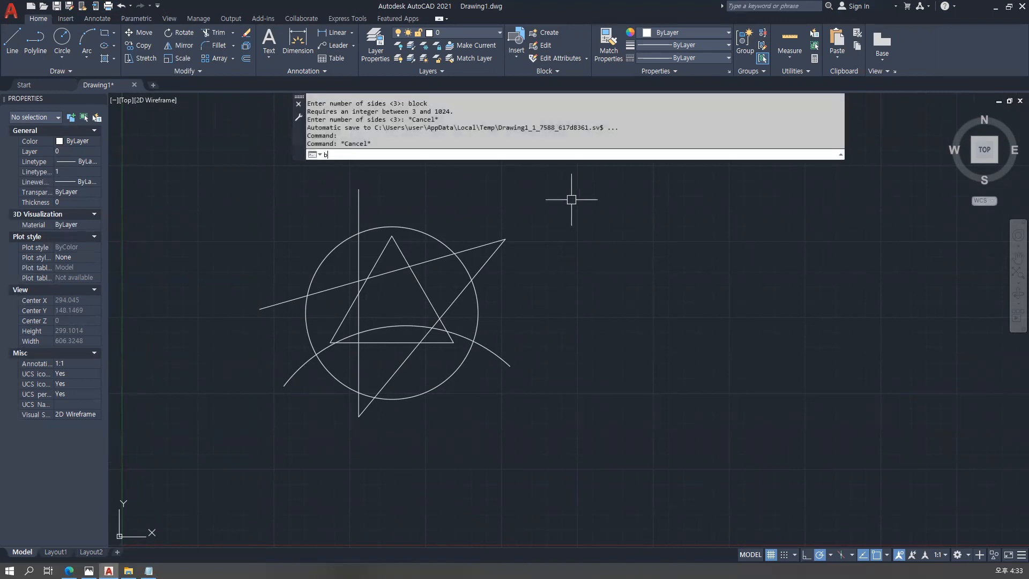
{"action": "type", "text": "k"}
{"action": "key", "text": "Return"}
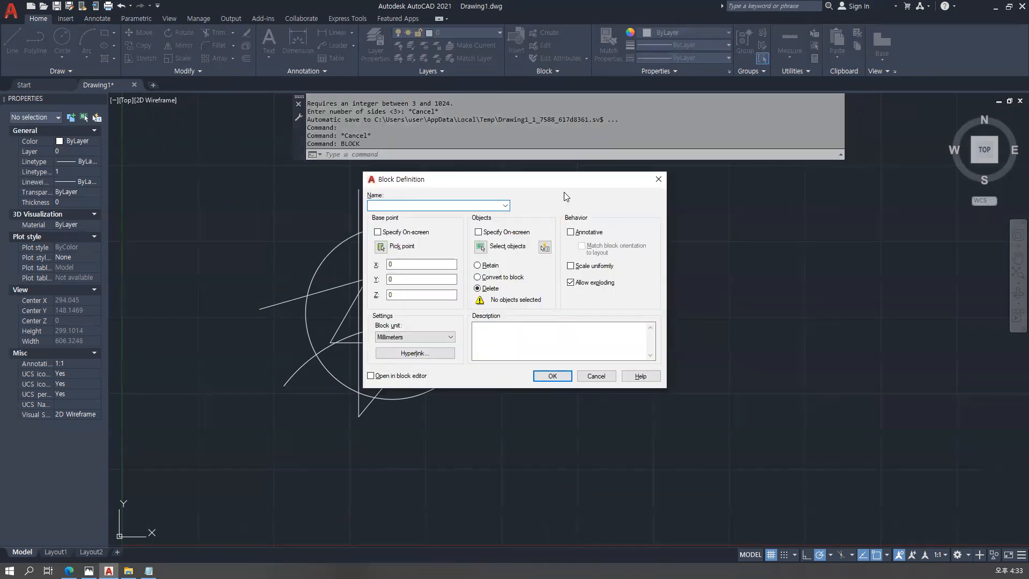
{"action": "left_click_drag", "start_coordinate": [560, 180], "coordinate": [224, 33]}
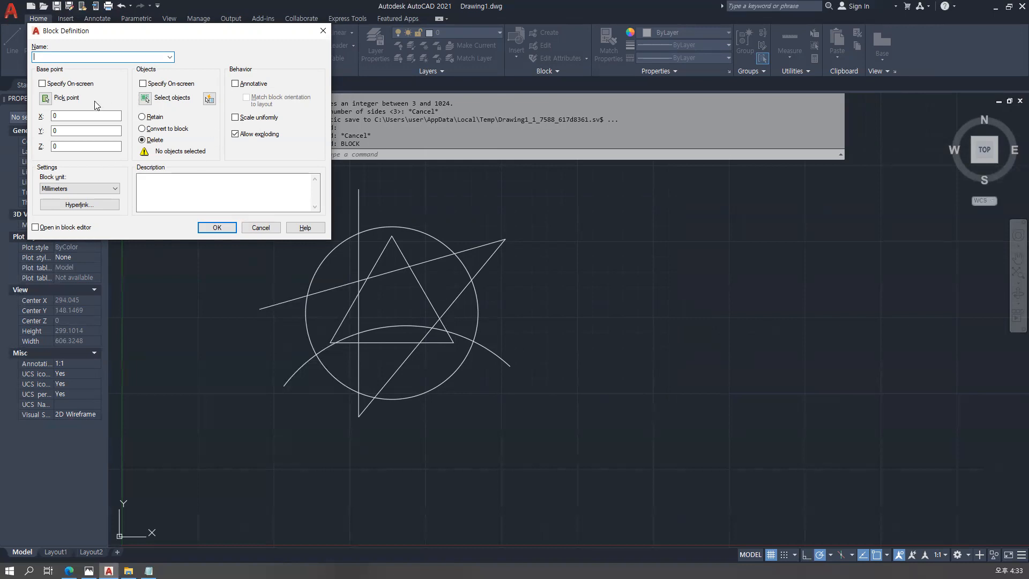
{"action": "left_click", "coordinate": [46, 100]}
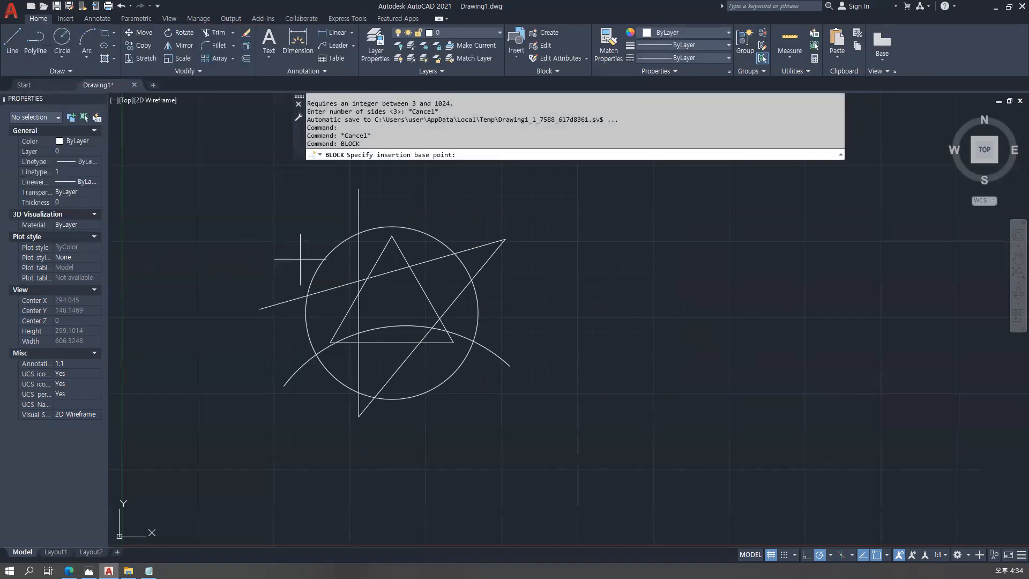
{"action": "left_click", "coordinate": [391, 313]}
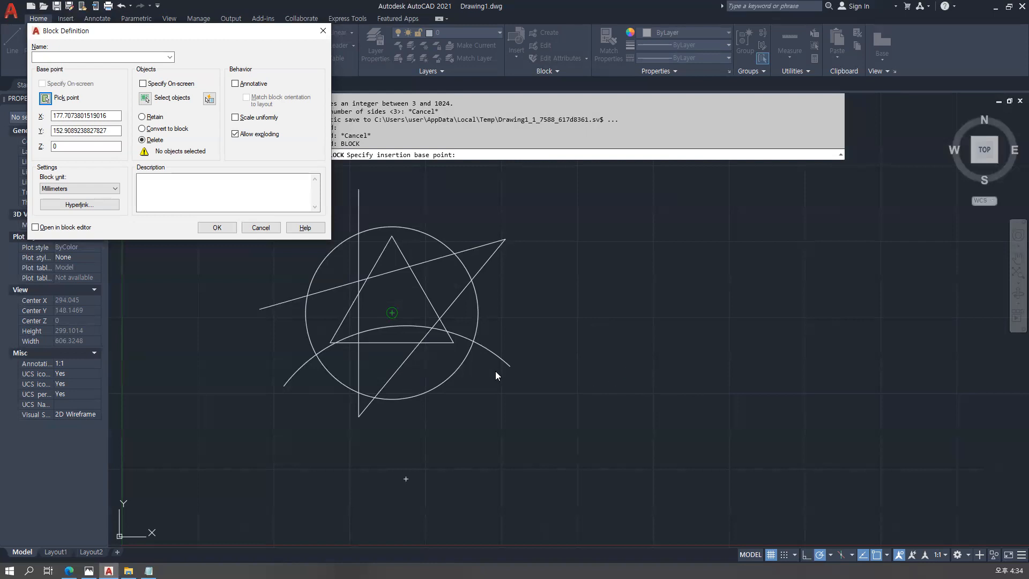
Name the block AAA and set its base point to the triangle's top vertex
{"action": "left_click", "coordinate": [104, 55]}
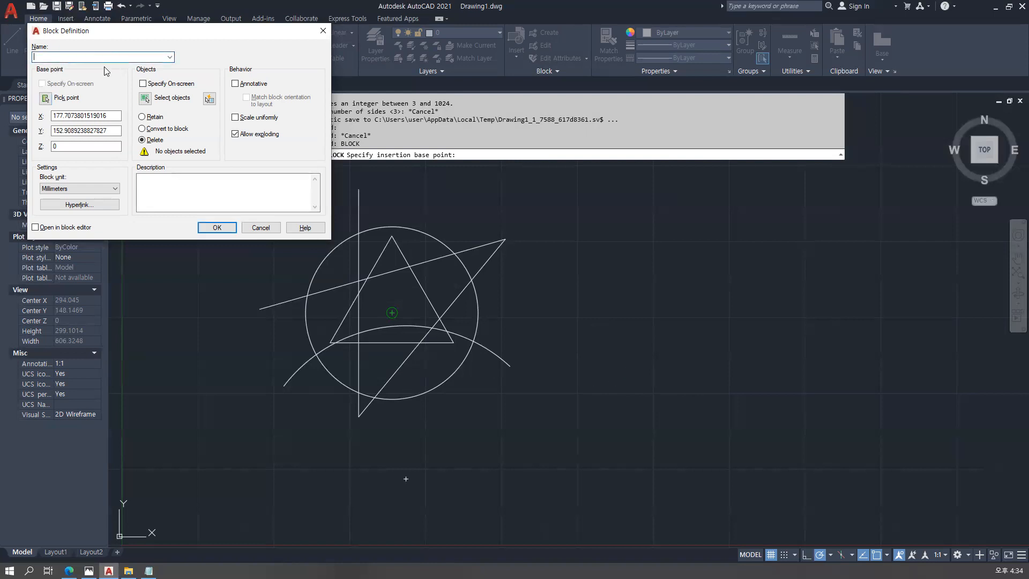
{"action": "type", "text": "AAA"}
{"action": "left_click", "coordinate": [45, 98]}
{"action": "middle_click_drag", "start_coordinate": [307, 194], "coordinate": [364, 243]}
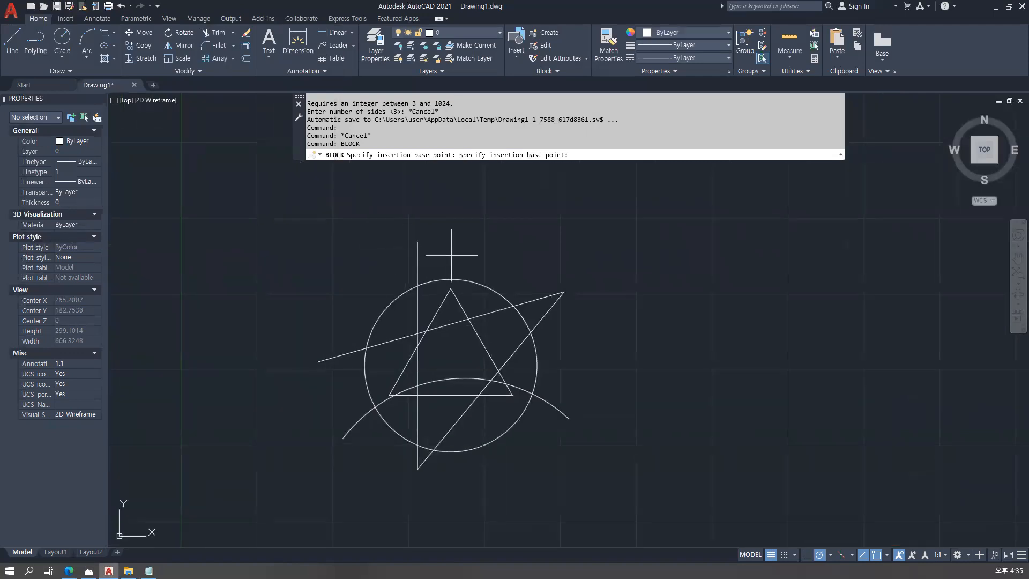
{"action": "left_click", "coordinate": [450, 289]}
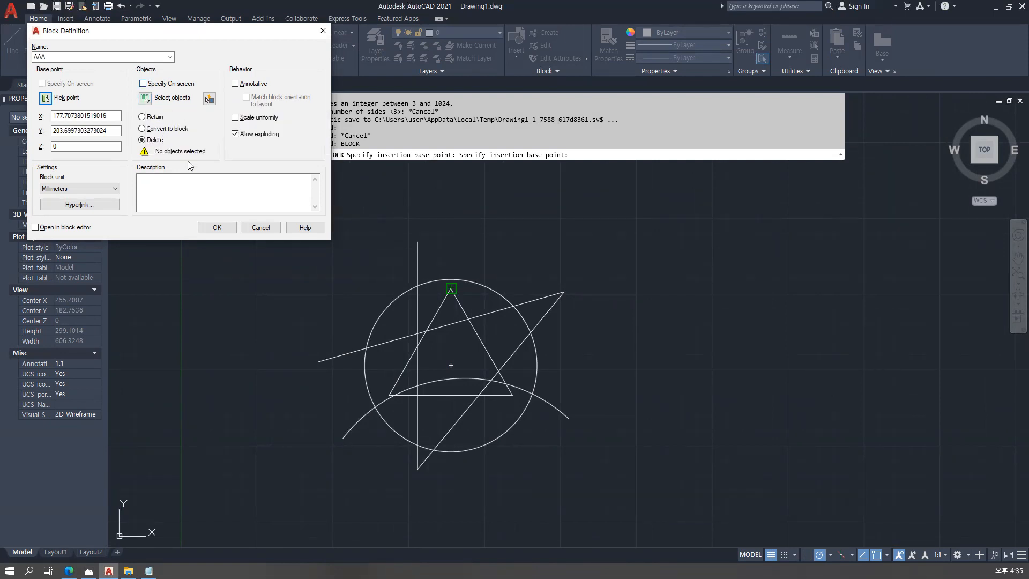
Select the circle, triangle, arc and three lines as the objects of block AAA
{"action": "left_click", "coordinate": [145, 98]}
{"action": "left_click", "coordinate": [264, 195]}
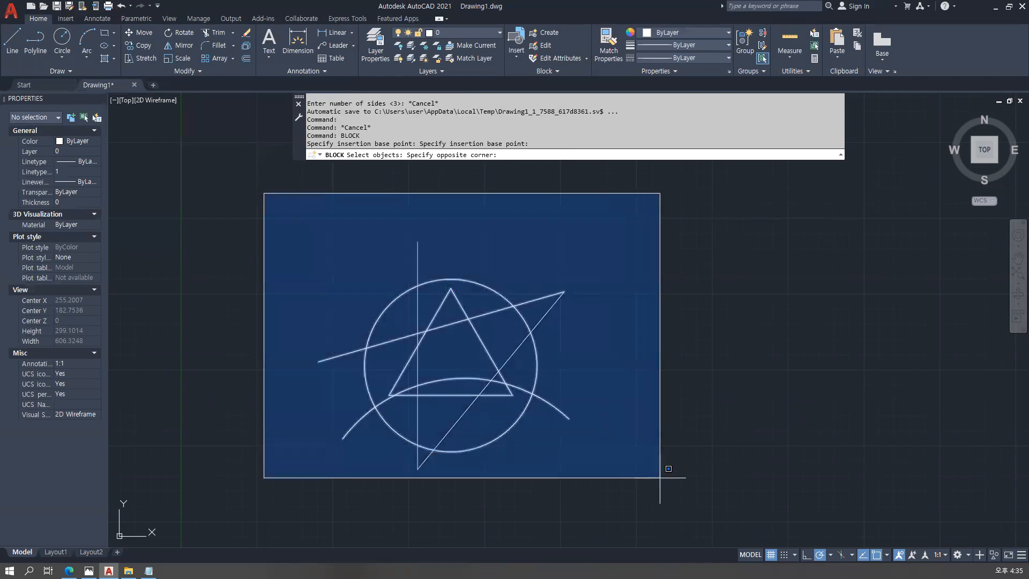
{"action": "left_click", "coordinate": [671, 491]}
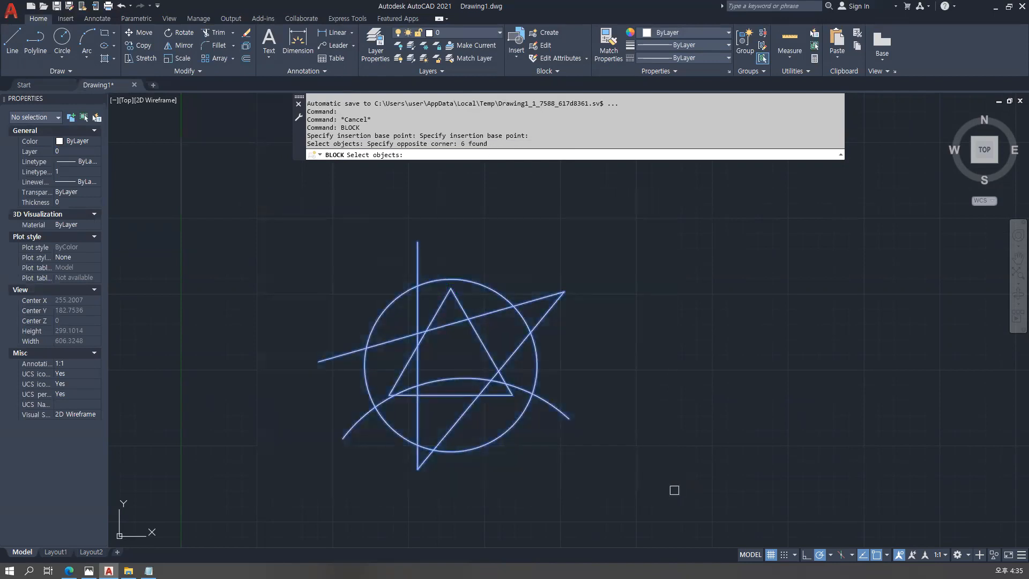
{"action": "key", "text": "Return"}
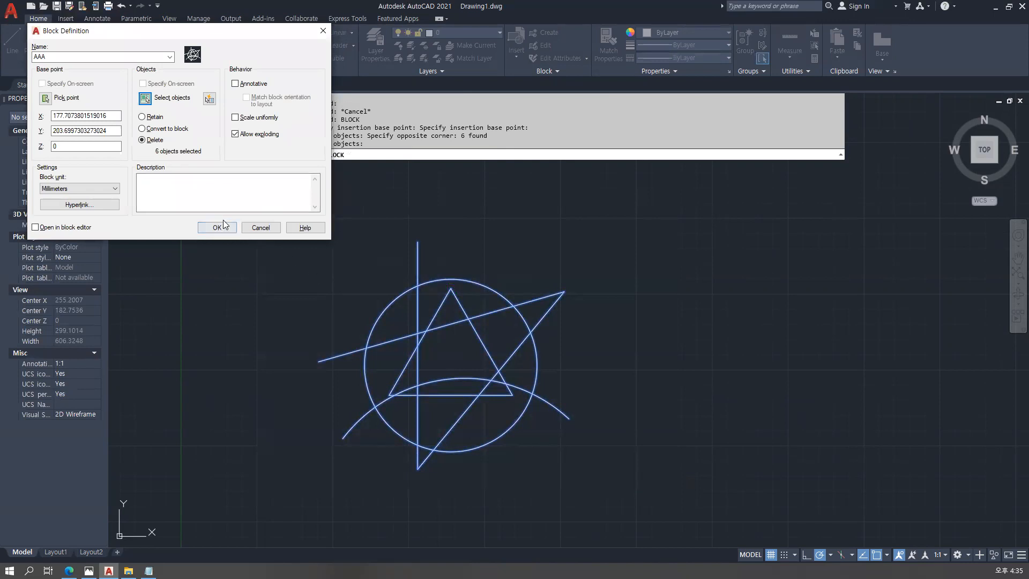
{"action": "left_click_drag", "start_coordinate": [163, 32], "coordinate": [229, 57]}
{"action": "left_click_drag", "start_coordinate": [123, 81], "coordinate": [79, 81]}
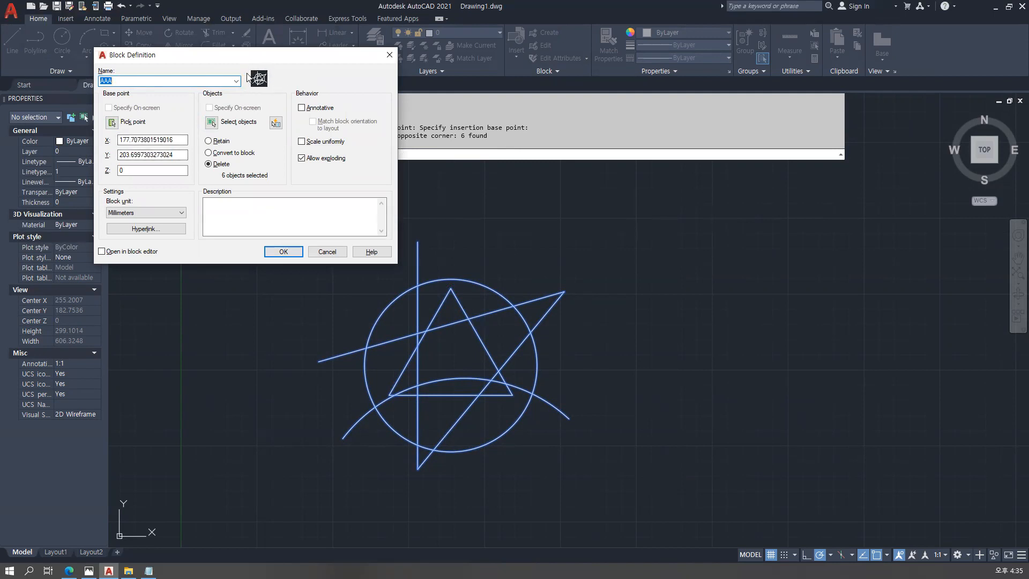
Accept the block definition to create block AAA from the selected objects
{"action": "left_click", "coordinate": [281, 252]}
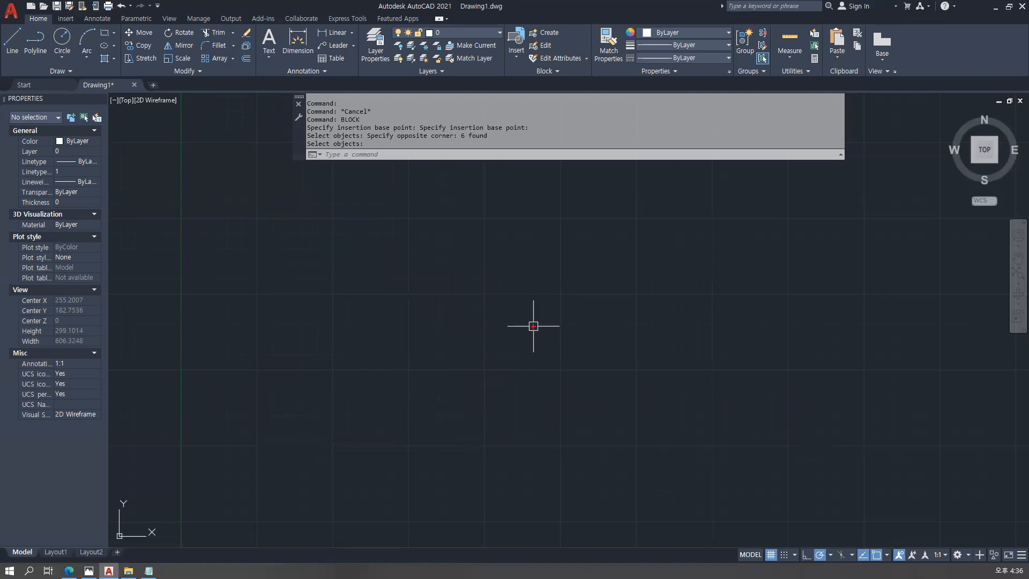
{"action": "mouse_move", "coordinate": [364, 213]}
{"action": "left_mouse_down"}
{"action": "mouse_move", "coordinate": [365, 258]}
{"action": "mouse_move", "coordinate": [369, 238]}
{"action": "mouse_move", "coordinate": [404, 252]}
{"action": "left_mouse_up"}
{"action": "mouse_move", "coordinate": [506, 217]}
{"action": "left_mouse_down"}
{"action": "mouse_move", "coordinate": [506, 262]}
{"action": "mouse_move", "coordinate": [522, 256]}
{"action": "mouse_move", "coordinate": [499, 261]}
{"action": "left_mouse_up"}
{"action": "left_click_drag", "start_coordinate": [527, 234], "coordinate": [571, 238]}
{"action": "mouse_move", "coordinate": [641, 209]}
{"action": "left_mouse_down"}
{"action": "mouse_move", "coordinate": [655, 274]}
{"action": "mouse_move", "coordinate": [659, 239]}
{"action": "mouse_move", "coordinate": [636, 254]}
{"action": "left_mouse_up"}
{"action": "left_click_drag", "start_coordinate": [688, 211], "coordinate": [696, 244]}
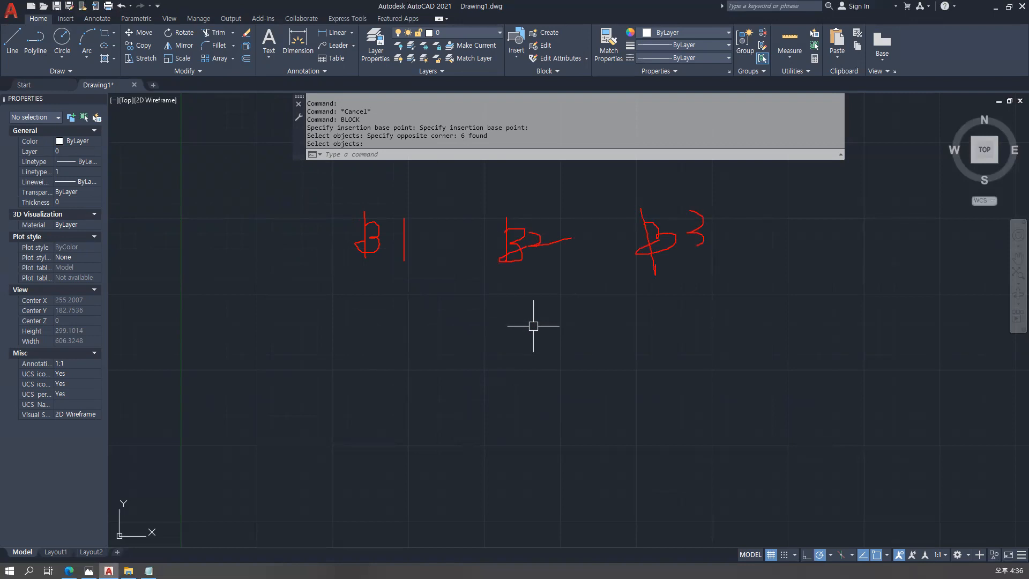
{"action": "mouse_move", "coordinate": [789, 190]}
{"action": "left_mouse_down"}
{"action": "mouse_move", "coordinate": [801, 237]}
{"action": "mouse_move", "coordinate": [802, 219]}
{"action": "mouse_move", "coordinate": [787, 240]}
{"action": "left_mouse_up"}
{"action": "mouse_move", "coordinate": [842, 199]}
{"action": "left_mouse_down"}
{"action": "mouse_move", "coordinate": [828, 223]}
{"action": "mouse_move", "coordinate": [864, 225]}
{"action": "left_mouse_up"}
{"action": "left_click_drag", "start_coordinate": [840, 199], "coordinate": [858, 254]}
{"action": "left_click_drag", "start_coordinate": [379, 416], "coordinate": [400, 424]}
{"action": "mouse_move", "coordinate": [513, 372]}
{"action": "left_mouse_down"}
{"action": "mouse_move", "coordinate": [513, 406]}
{"action": "mouse_move", "coordinate": [588, 418]}
{"action": "mouse_move", "coordinate": [595, 405]}
{"action": "left_mouse_up"}
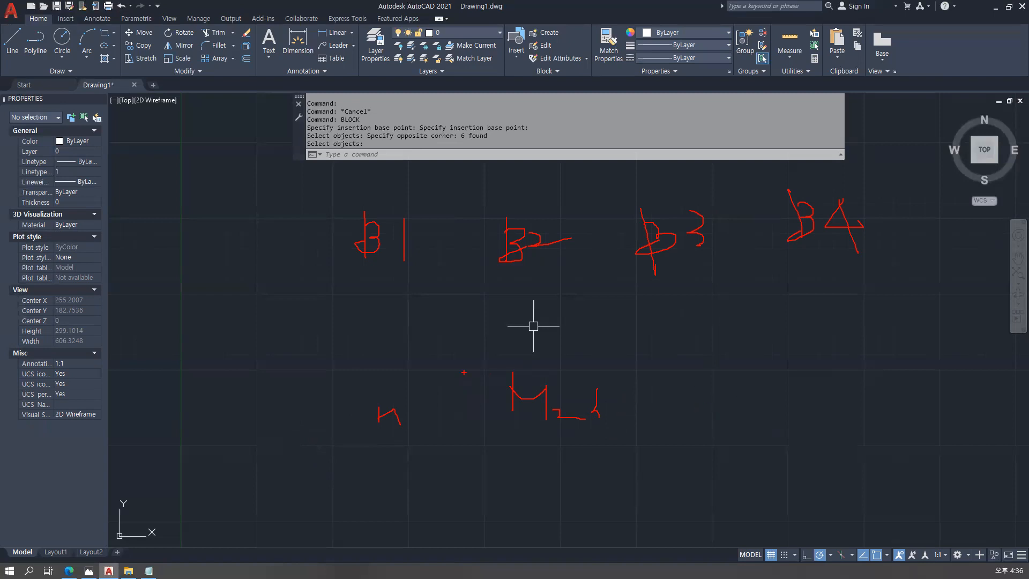
{"action": "left_click_drag", "start_coordinate": [308, 324], "coordinate": [917, 263]}
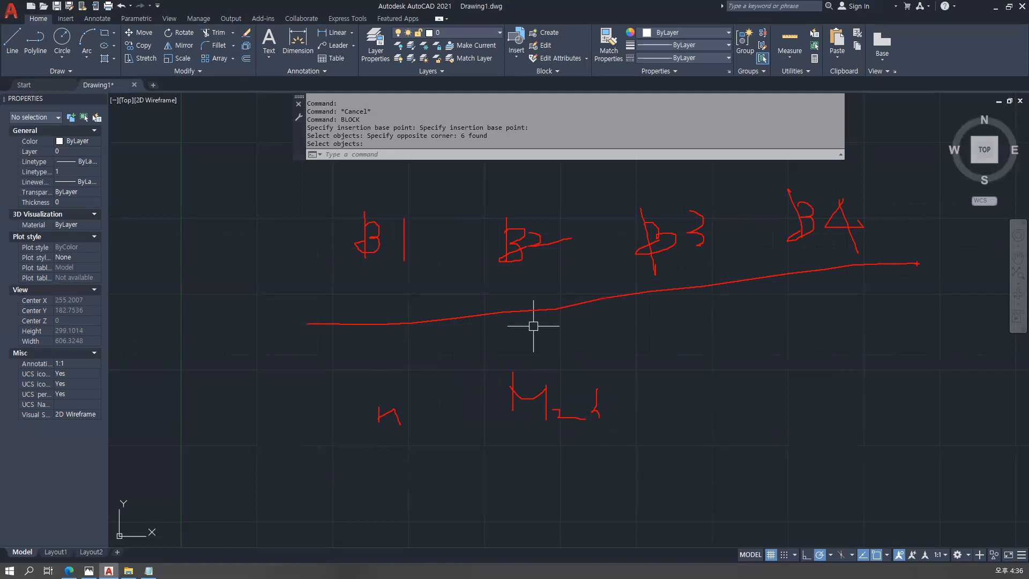
{"action": "key", "text": "Escape"}
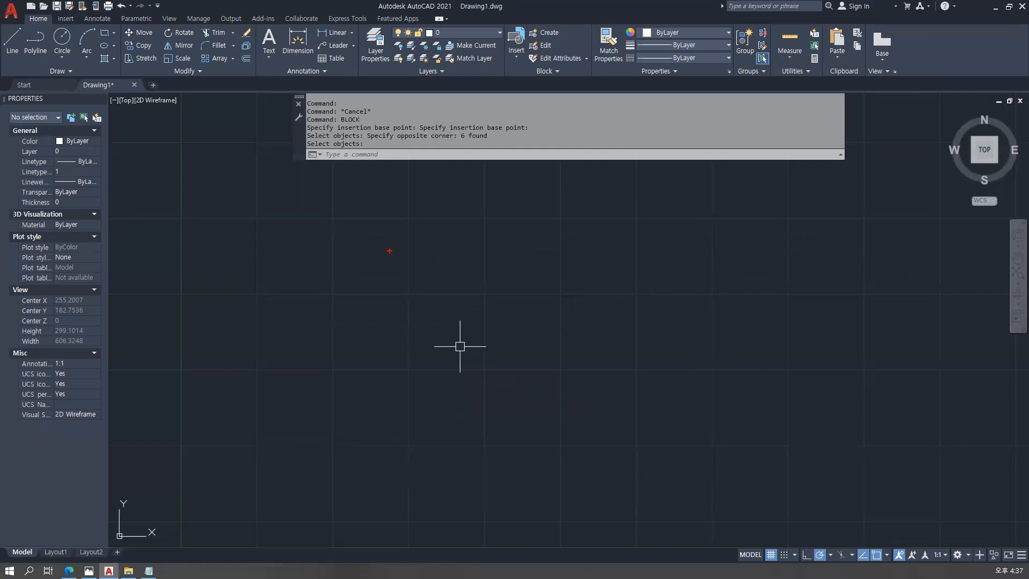
{"action": "mouse_move", "coordinate": [375, 227]}
{"action": "left_mouse_down"}
{"action": "mouse_move", "coordinate": [377, 278]}
{"action": "mouse_move", "coordinate": [403, 271]}
{"action": "mouse_move", "coordinate": [378, 286]}
{"action": "mouse_move", "coordinate": [372, 220]}
{"action": "mouse_move", "coordinate": [419, 239]}
{"action": "mouse_move", "coordinate": [408, 278]}
{"action": "left_mouse_up"}
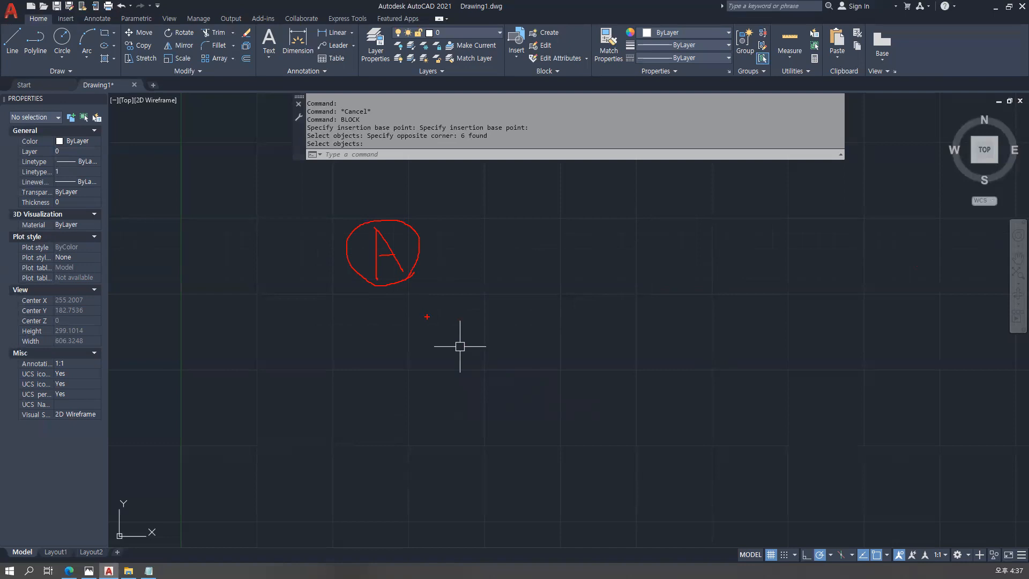
{"action": "left_click_drag", "start_coordinate": [351, 280], "coordinate": [417, 280]}
{"action": "mouse_move", "coordinate": [551, 231]}
{"action": "left_mouse_down"}
{"action": "mouse_move", "coordinate": [551, 271]}
{"action": "mouse_move", "coordinate": [553, 251]}
{"action": "mouse_move", "coordinate": [571, 260]}
{"action": "mouse_move", "coordinate": [552, 266]}
{"action": "mouse_move", "coordinate": [533, 231]}
{"action": "mouse_move", "coordinate": [589, 274]}
{"action": "left_mouse_up"}
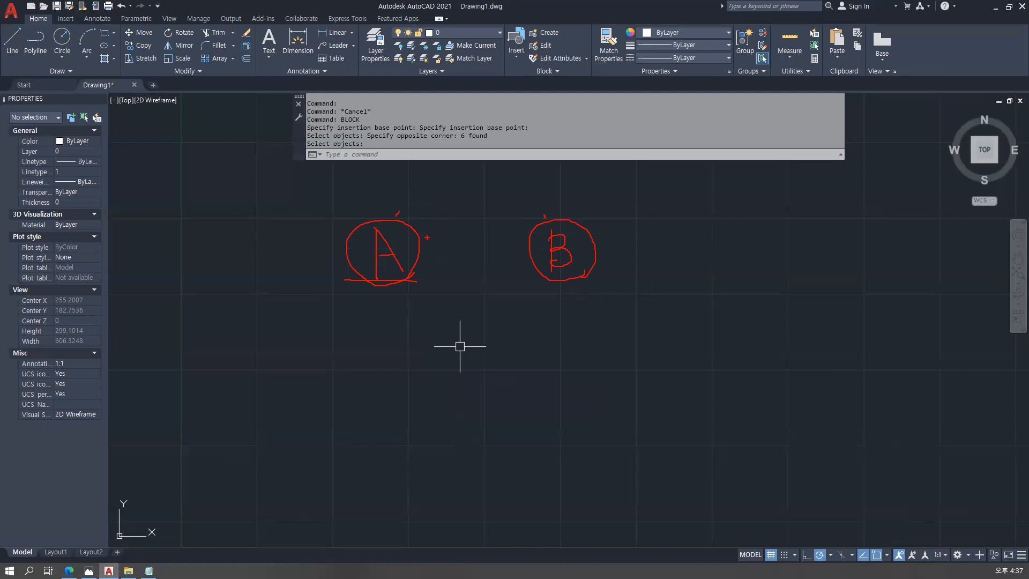
{"action": "mouse_move", "coordinate": [403, 288]}
{"action": "left_mouse_down"}
{"action": "mouse_move", "coordinate": [423, 399]}
{"action": "mouse_move", "coordinate": [412, 483]}
{"action": "left_mouse_up"}
{"action": "mouse_move", "coordinate": [407, 439]}
{"action": "left_mouse_down"}
{"action": "mouse_move", "coordinate": [413, 462]}
{"action": "mouse_move", "coordinate": [403, 465]}
{"action": "left_mouse_up"}
{"action": "left_click_drag", "start_coordinate": [447, 421], "coordinate": [455, 475]}
{"action": "left_click_drag", "start_coordinate": [564, 286], "coordinate": [570, 450]}
{"action": "left_click_drag", "start_coordinate": [570, 409], "coordinate": [576, 451]}
{"action": "left_click_drag", "start_coordinate": [616, 410], "coordinate": [615, 453]}
{"action": "left_click_drag", "start_coordinate": [294, 505], "coordinate": [634, 482]}
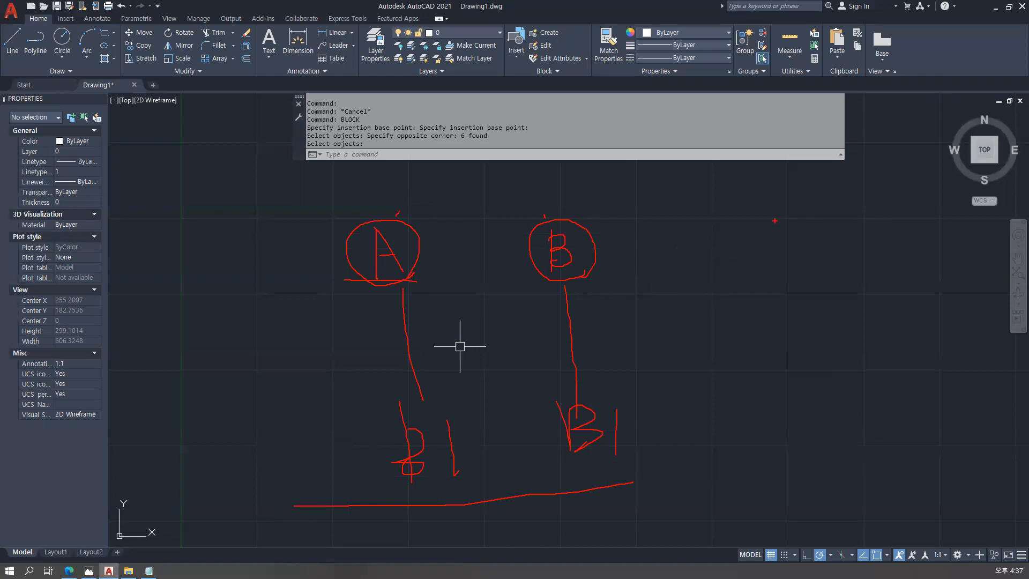
{"action": "mouse_move", "coordinate": [832, 227]}
{"action": "left_mouse_down"}
{"action": "mouse_move", "coordinate": [837, 265]}
{"action": "mouse_move", "coordinate": [783, 252]}
{"action": "mouse_move", "coordinate": [855, 276]}
{"action": "mouse_move", "coordinate": [766, 396]}
{"action": "mouse_move", "coordinate": [745, 450]}
{"action": "mouse_move", "coordinate": [759, 417]}
{"action": "mouse_move", "coordinate": [782, 462]}
{"action": "left_mouse_up"}
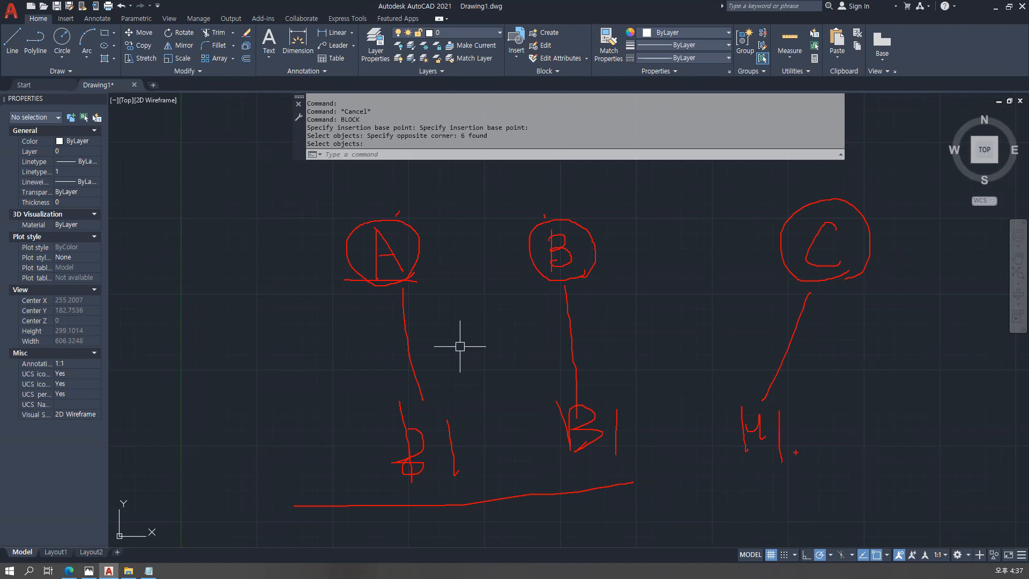
{"action": "mouse_move", "coordinate": [860, 291]}
{"action": "left_mouse_down"}
{"action": "mouse_move", "coordinate": [887, 390]}
{"action": "mouse_move", "coordinate": [874, 445]}
{"action": "mouse_move", "coordinate": [967, 423]}
{"action": "left_mouse_up"}
{"action": "mouse_move", "coordinate": [893, 278]}
{"action": "left_mouse_down"}
{"action": "mouse_move", "coordinate": [981, 322]}
{"action": "mouse_move", "coordinate": [975, 362]}
{"action": "left_mouse_up"}
{"action": "left_click_drag", "start_coordinate": [976, 320], "coordinate": [1007, 353]}
{"action": "mouse_move", "coordinate": [1007, 315]}
{"action": "left_mouse_down"}
{"action": "mouse_move", "coordinate": [1006, 354]}
{"action": "mouse_move", "coordinate": [1027, 372]}
{"action": "left_mouse_up"}
{"action": "left_click_drag", "start_coordinate": [841, 448], "coordinate": [955, 445]}
{"action": "left_click_drag", "start_coordinate": [733, 473], "coordinate": [801, 474]}
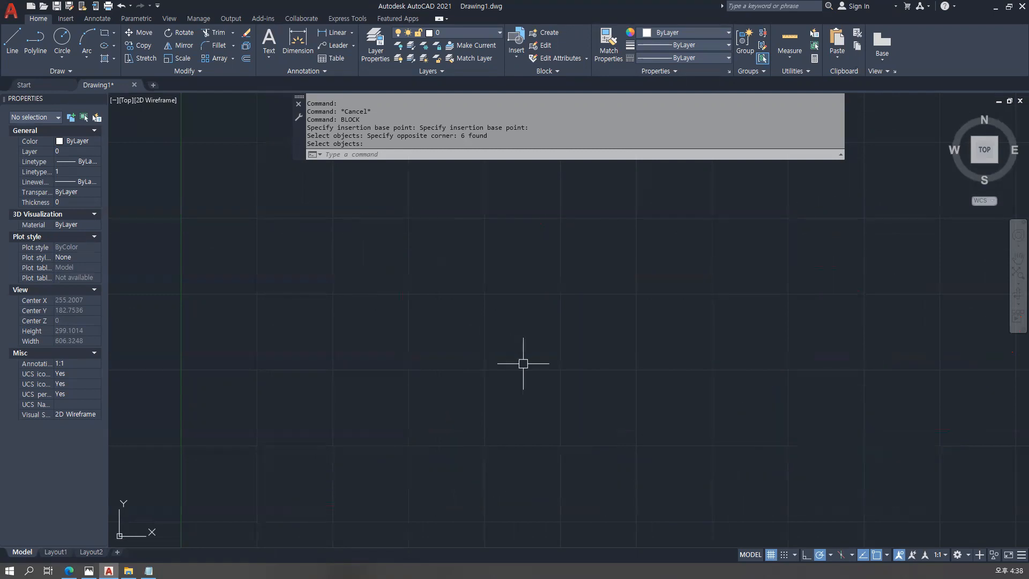
{"action": "type", "text": "B"}
{"action": "key", "text": "Return"}
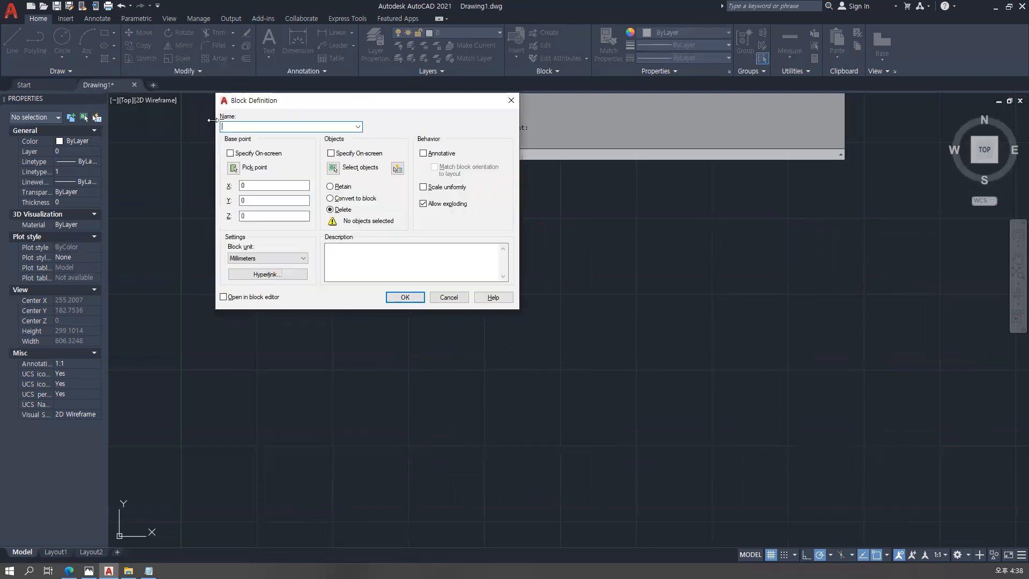
{"action": "key", "text": "Escape"}
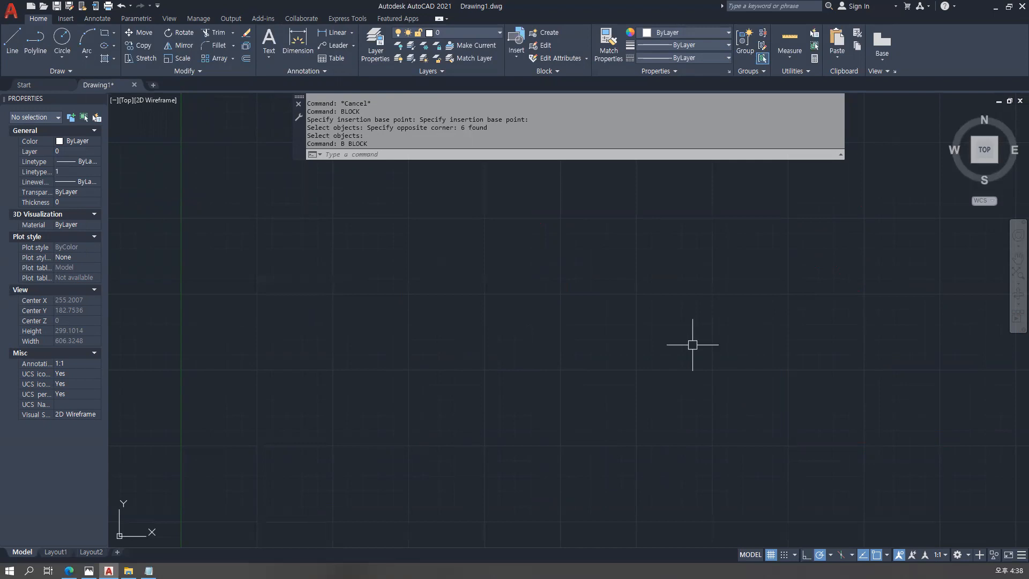
Insert the recent block AAA into the empty drawing at scale 1 and rotation 0
{"action": "type", "text": "INSERT"}
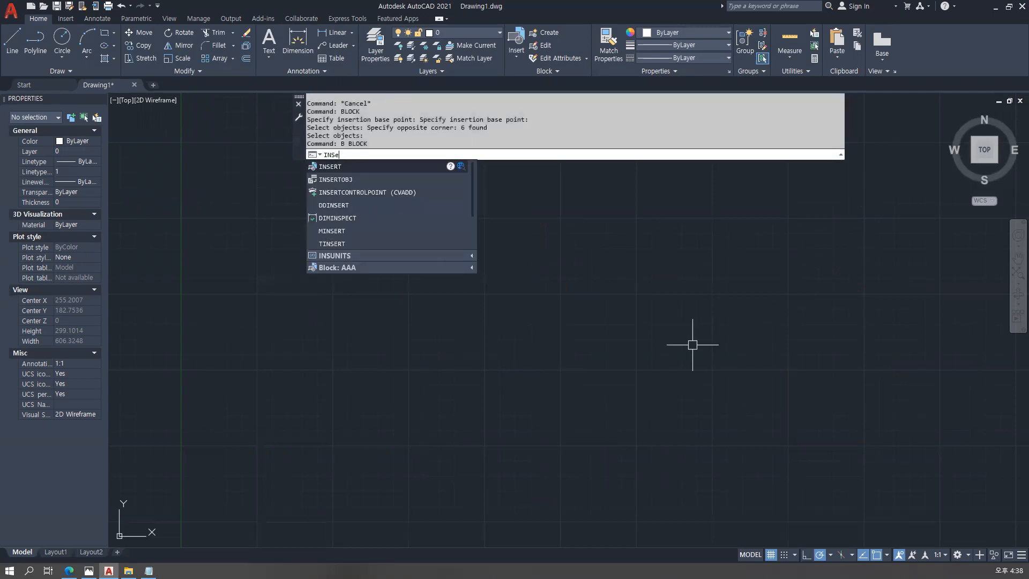
{"action": "type", "text": "t"}
{"action": "key", "text": "Return"}
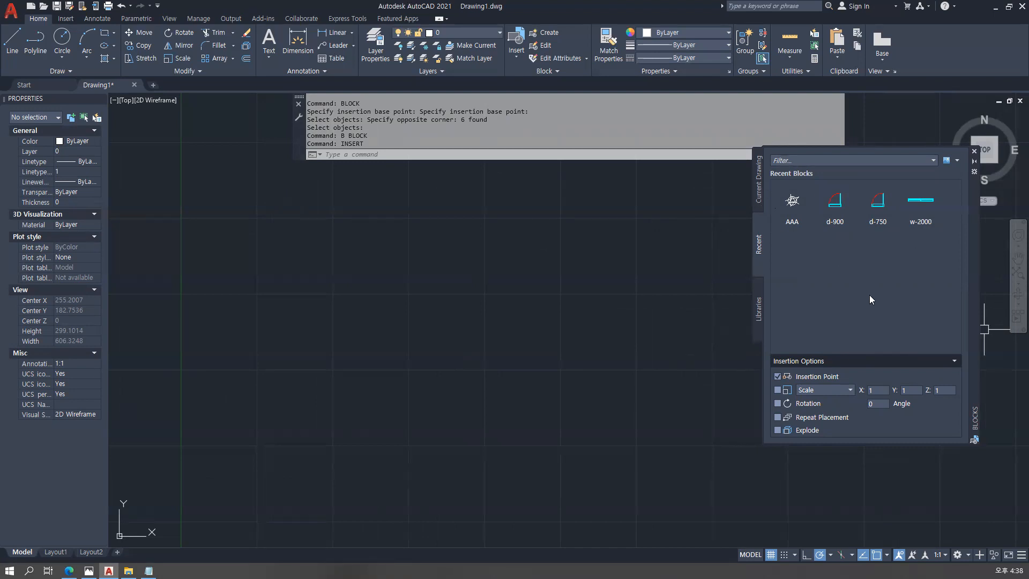
{"action": "left_click", "coordinate": [790, 206]}
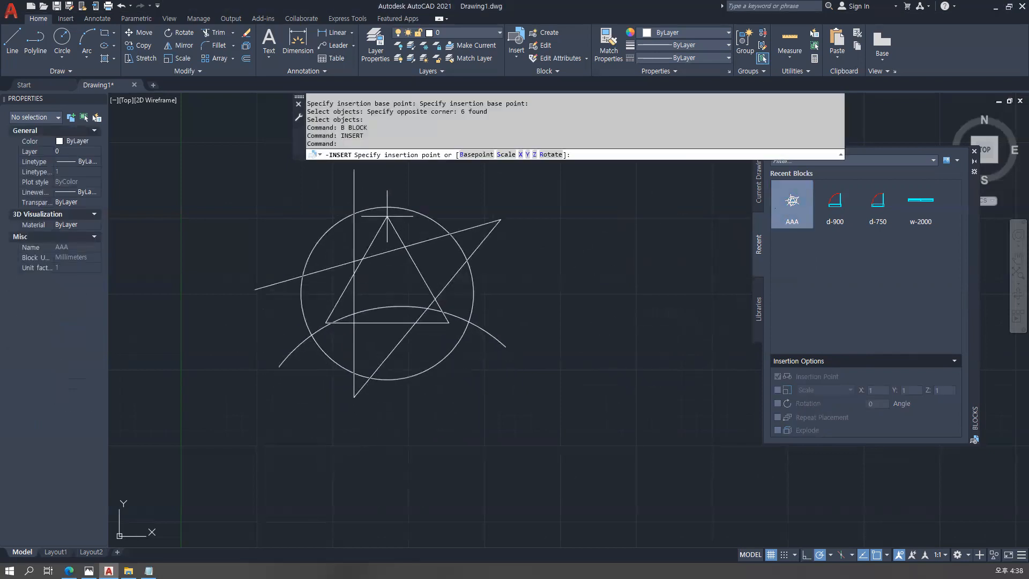
{"action": "left_click", "coordinate": [386, 213]}
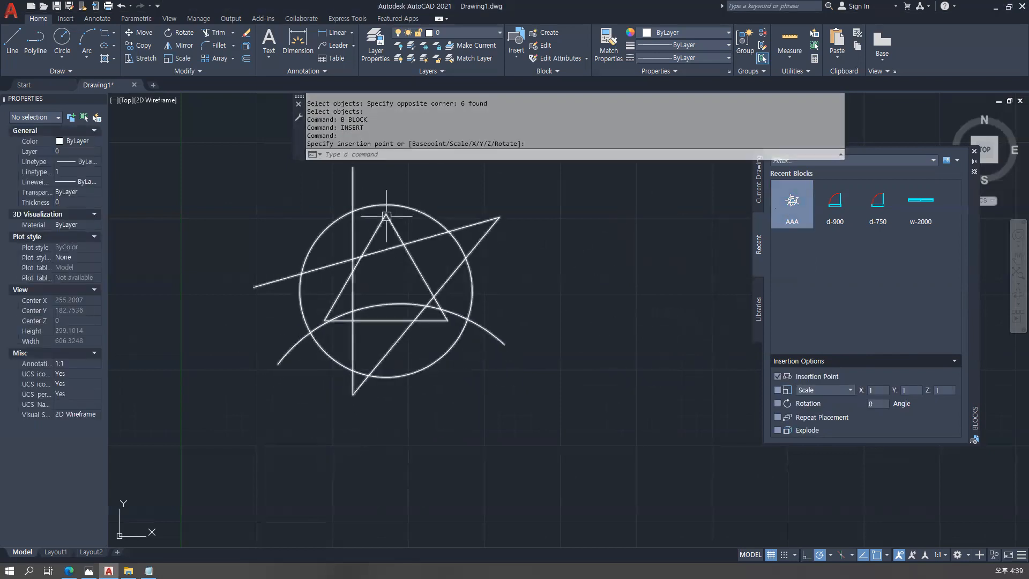
{"action": "key", "text": "ctrl+2"}
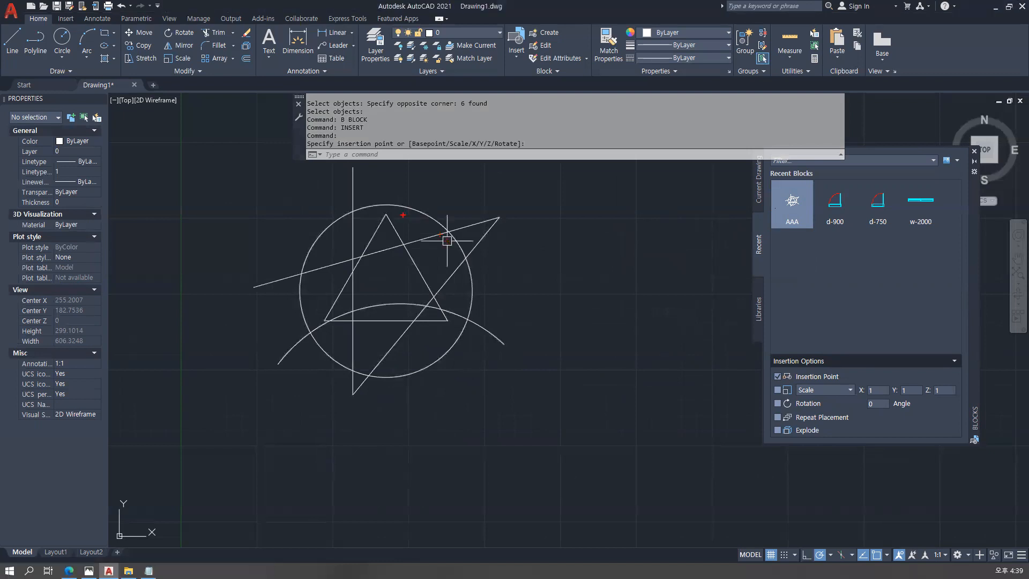
{"action": "left_click_drag", "start_coordinate": [395, 216], "coordinate": [374, 208]}
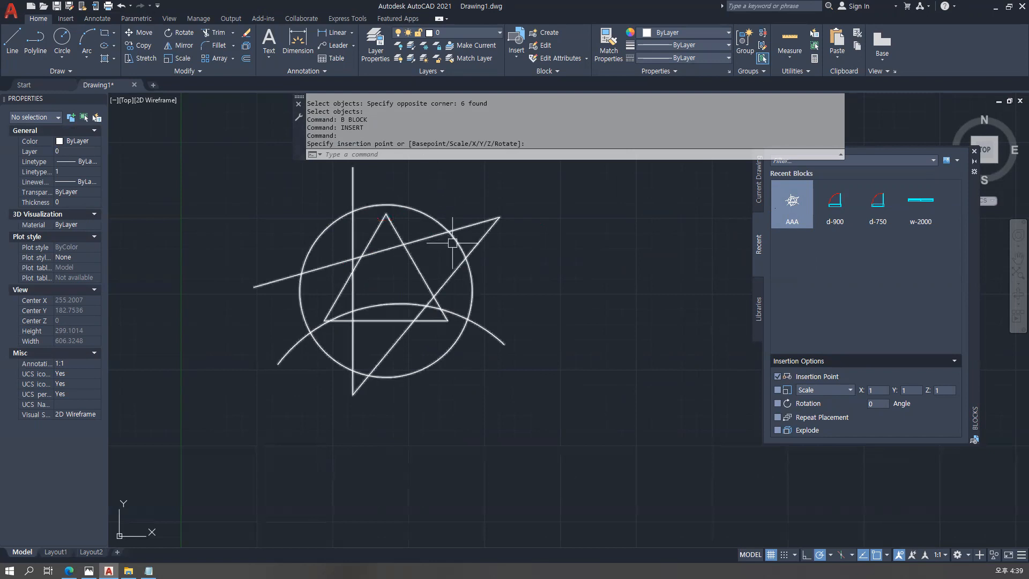
{"action": "type", "text": "1"}
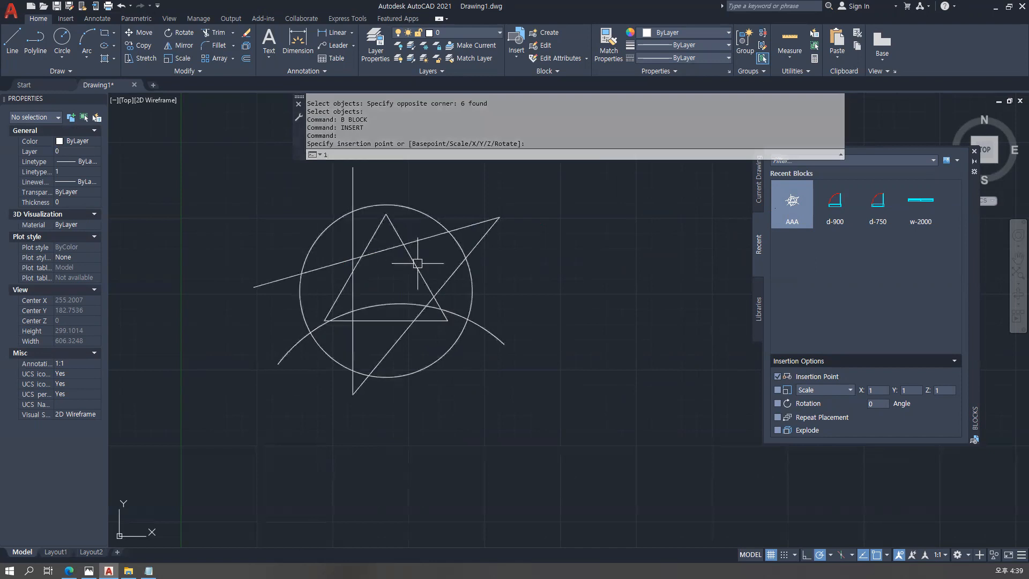
{"action": "middle_click_drag", "start_coordinate": [417, 280], "coordinate": [418, 321]}
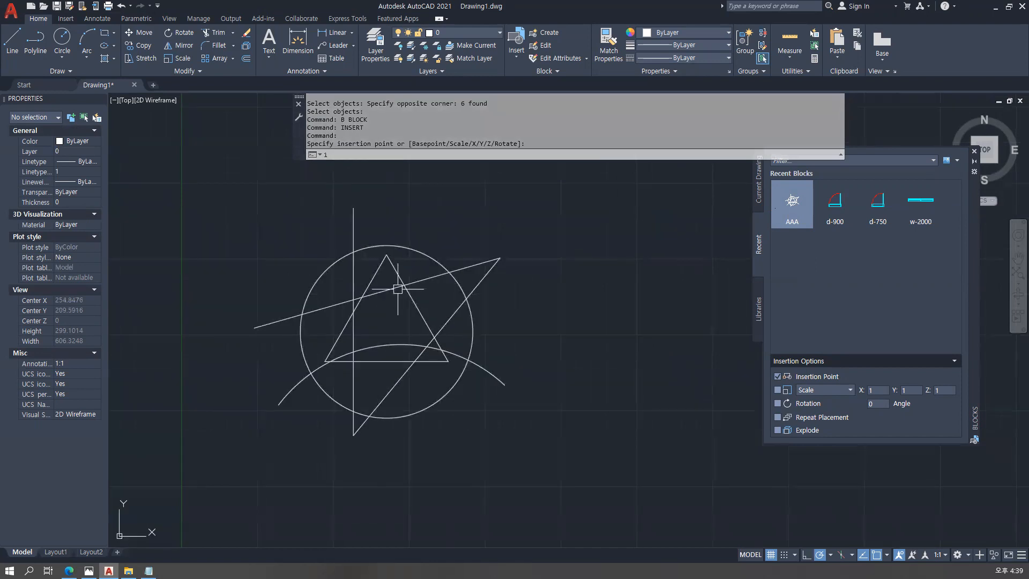
{"action": "key", "text": "Escape"}
{"action": "key", "text": "Escape"}
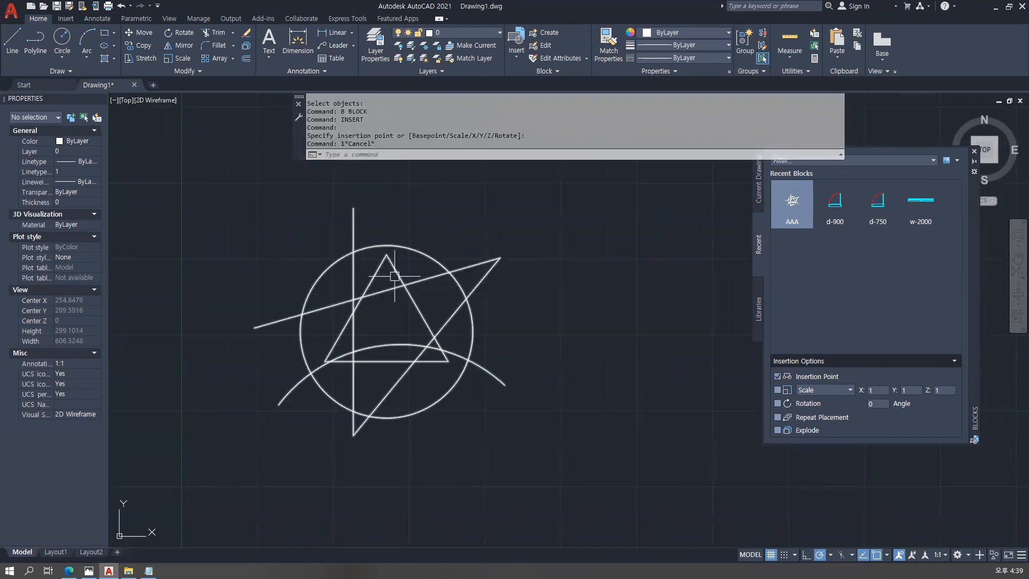
Draw a straight diagonal line across the inserted AAA block, from beyond its upper left to beyond its lower right
{"action": "type", "text": "l"}
{"action": "key", "text": "Return"}
{"action": "left_click", "coordinate": [236, 247]}
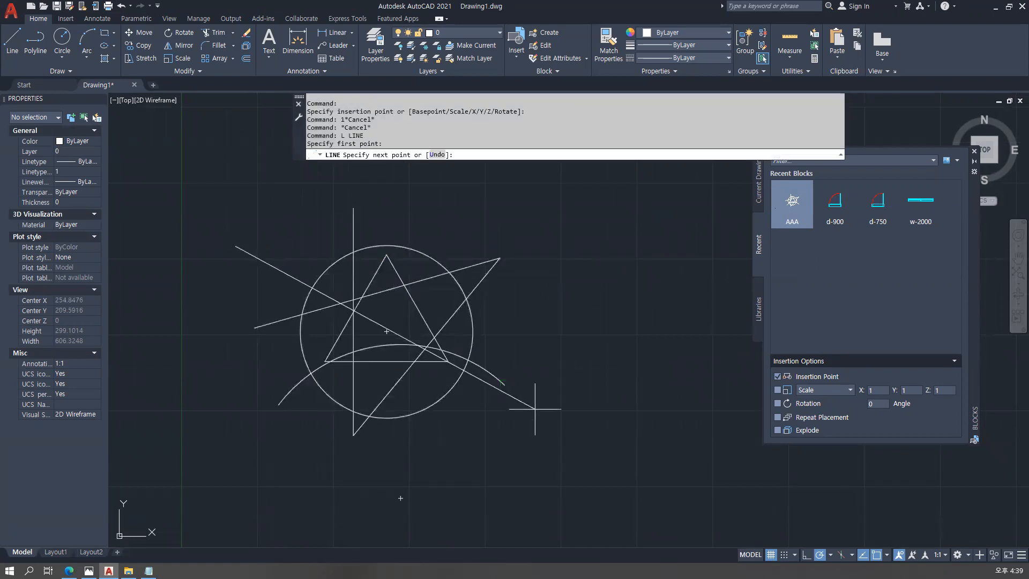
{"action": "type", "text": "trim"}
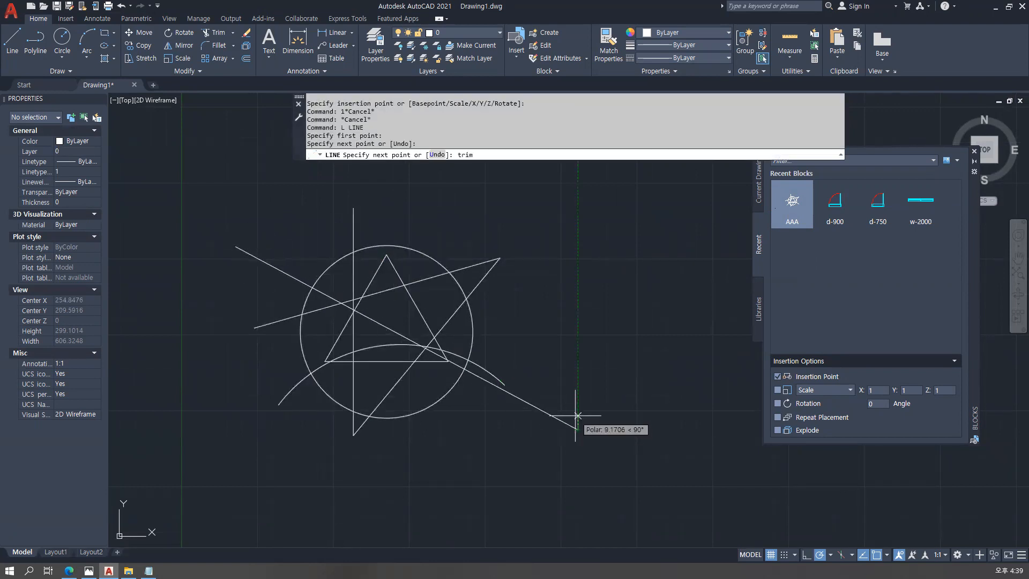
{"action": "key", "text": "Return"}
{"action": "key", "text": "Escape"}
{"action": "key", "text": "Escape"}
{"action": "key", "text": "Escape"}
{"action": "key", "text": "Escape"}
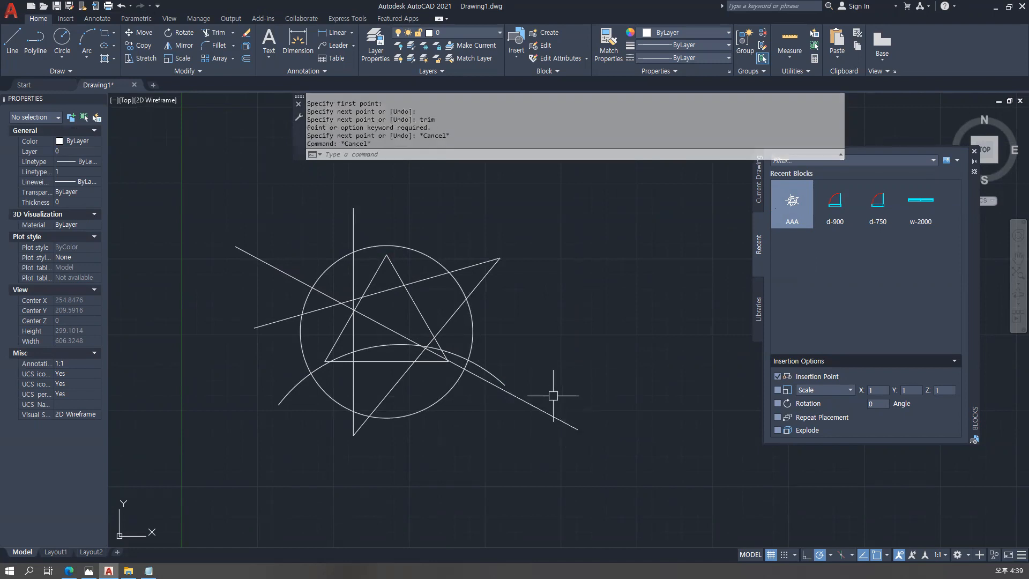
Try to trim the inserted AAA block using the diagonal line as the cutting edge
{"action": "type", "text": "trim"}
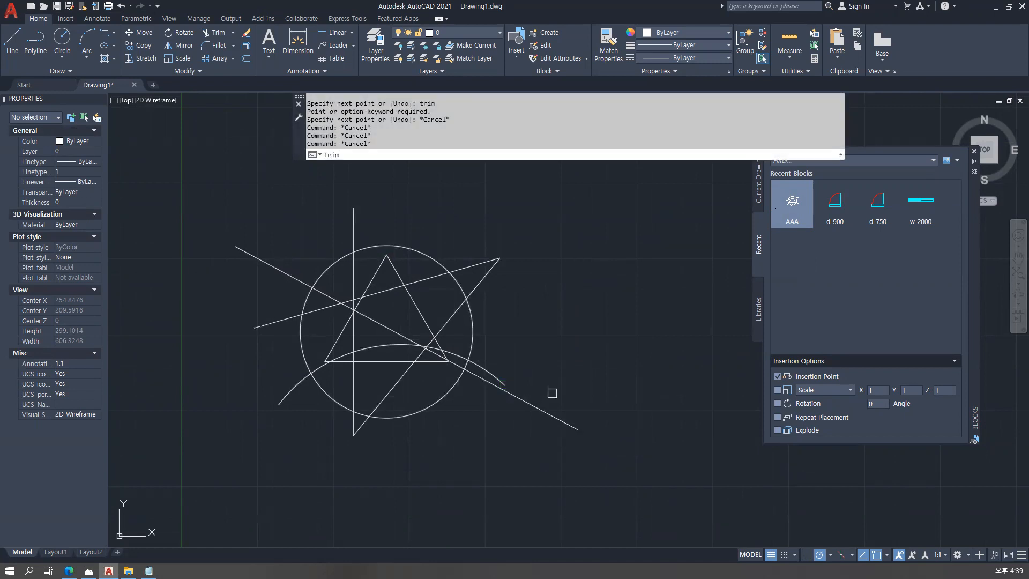
{"action": "key", "text": "Return"}
{"action": "left_click", "coordinate": [529, 401]}
{"action": "key", "text": "Return"}
{"action": "left_click", "coordinate": [474, 315]}
{"action": "left_click", "coordinate": [474, 315]}
{"action": "left_click", "coordinate": [474, 315]}
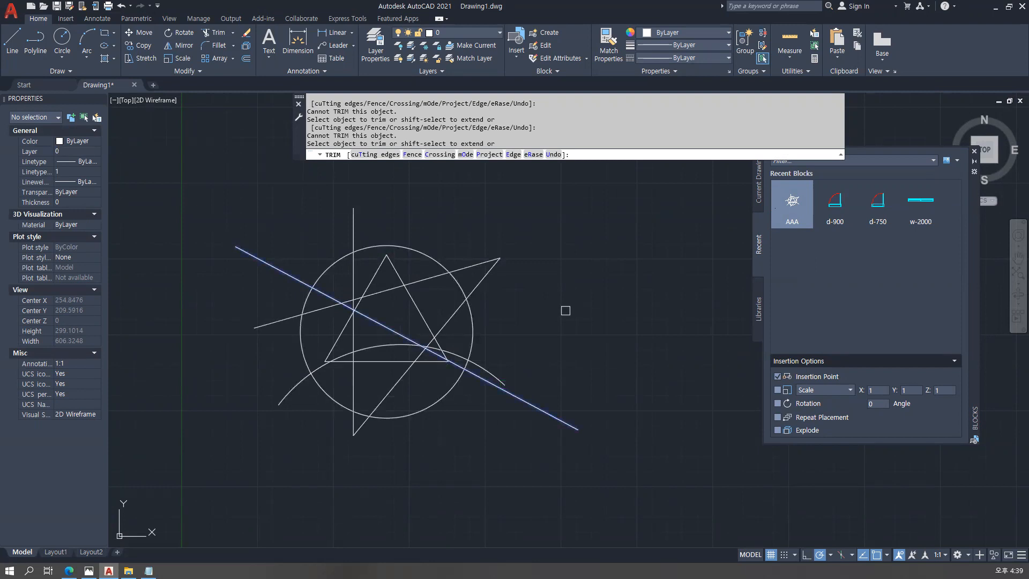
{"action": "key", "text": "Escape"}
Explode the inserted AAA block into its individual objects
{"action": "type", "text": "EXPLOd"}
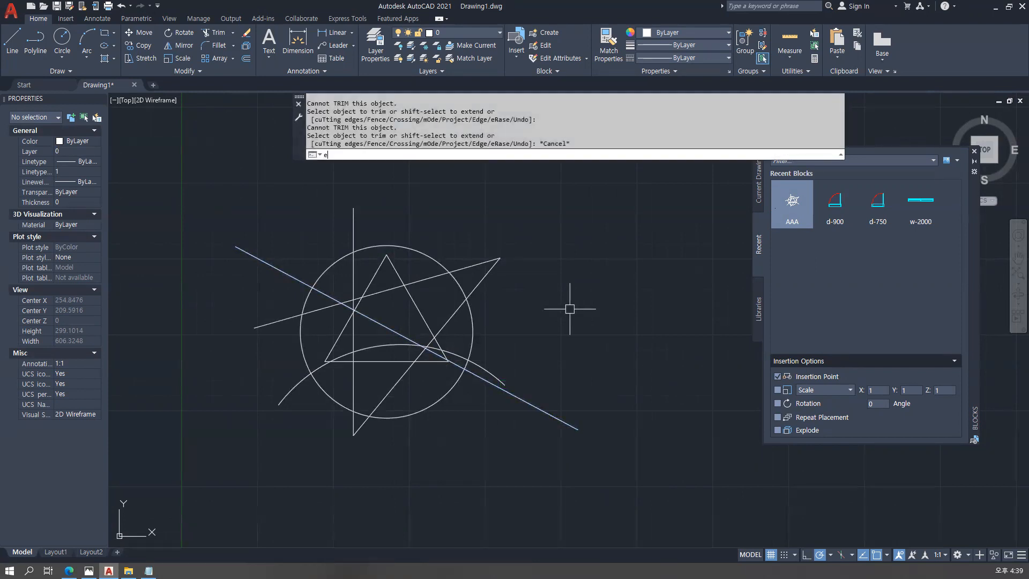
{"action": "key", "text": "Return"}
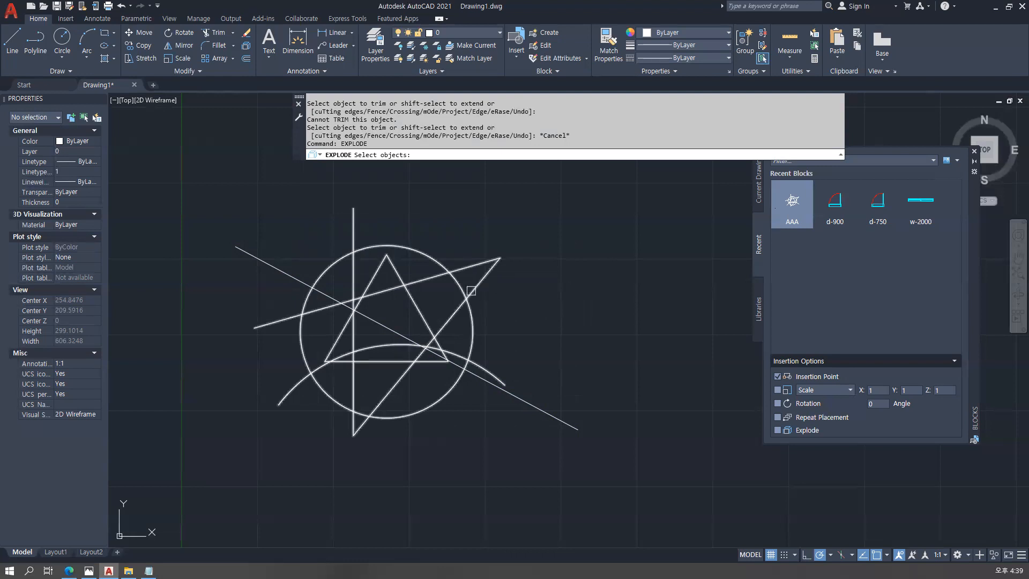
{"action": "left_click", "coordinate": [473, 311]}
{"action": "key", "text": "Return"}
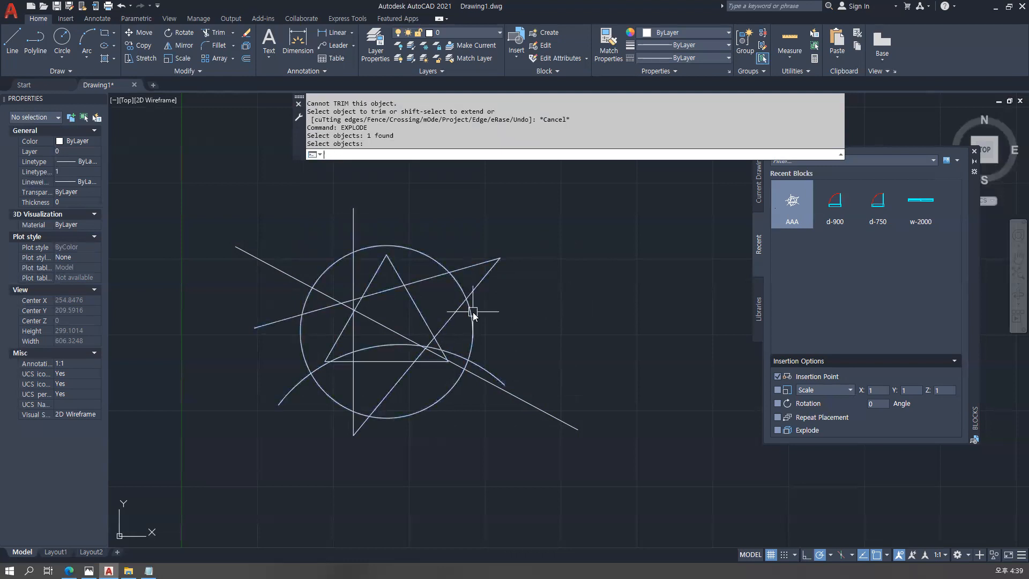
Select the triangle, upper slanted line, circle and arc one by one to check whether they are separate objects
{"action": "left_click", "coordinate": [395, 271]}
{"action": "left_click", "coordinate": [426, 280]}
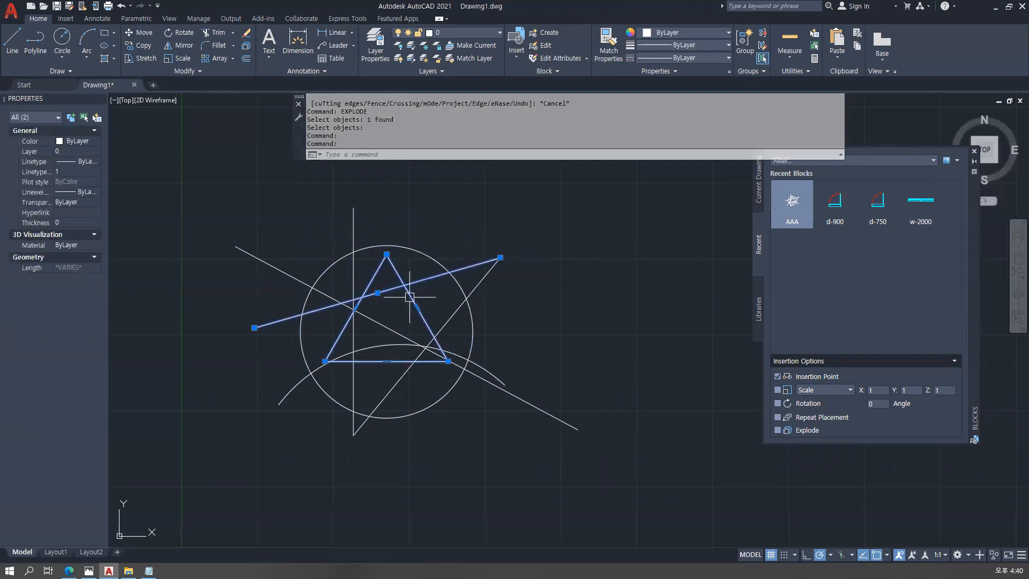
{"action": "left_click", "coordinate": [472, 335]}
{"action": "left_click", "coordinate": [483, 375]}
{"action": "key", "text": "Escape"}
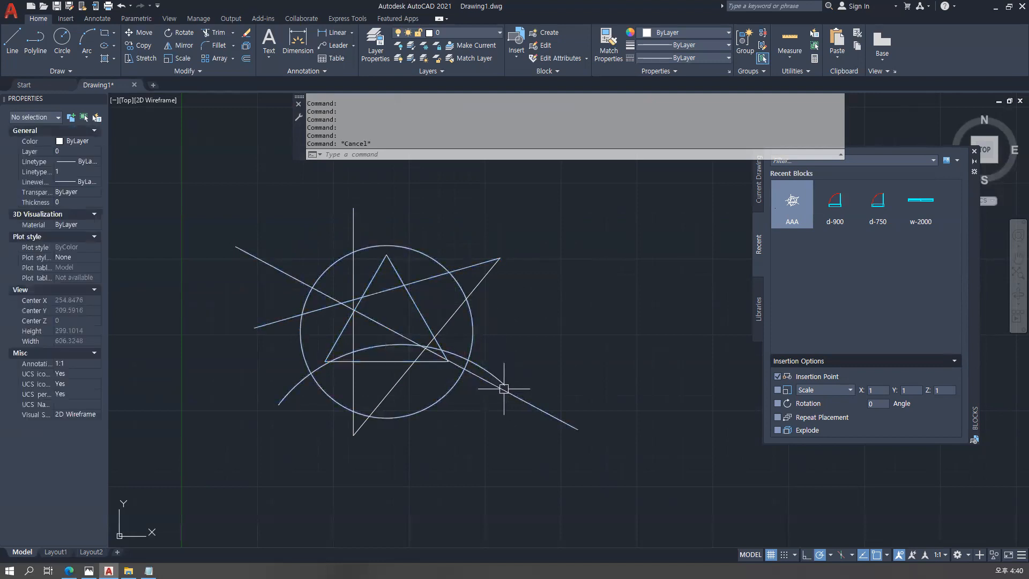
Start defining a block named BBB with its base point at the lower-right end of the long diagonal line
{"action": "type", "text": "b"}
{"action": "key", "text": "Return"}
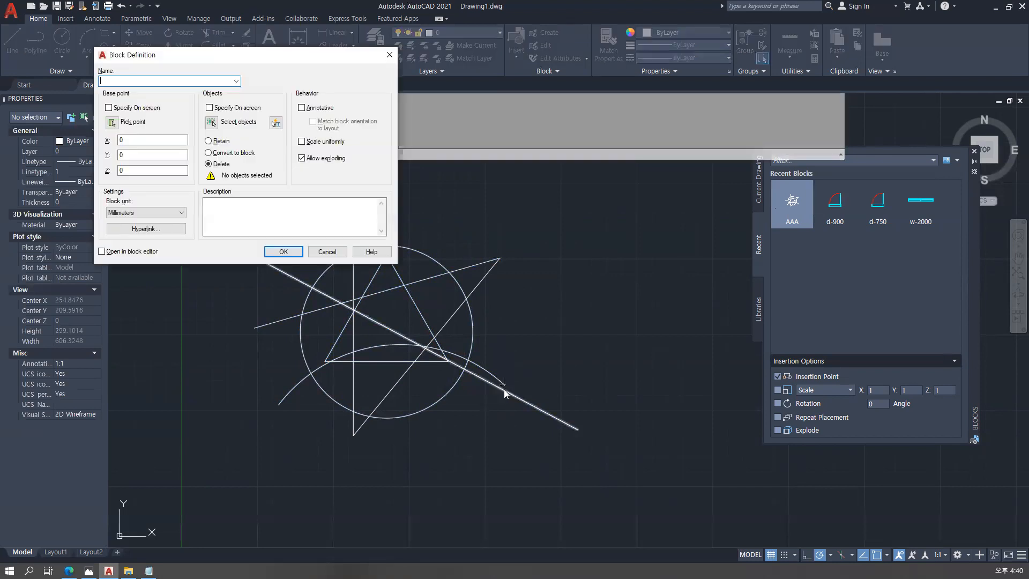
{"action": "left_click", "coordinate": [113, 122]}
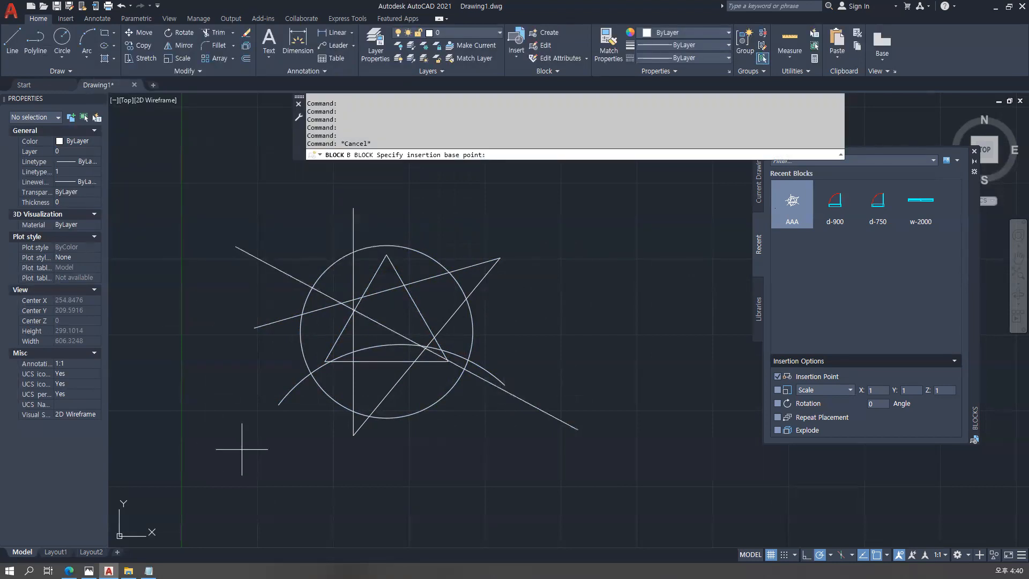
{"action": "left_click", "coordinate": [577, 428]}
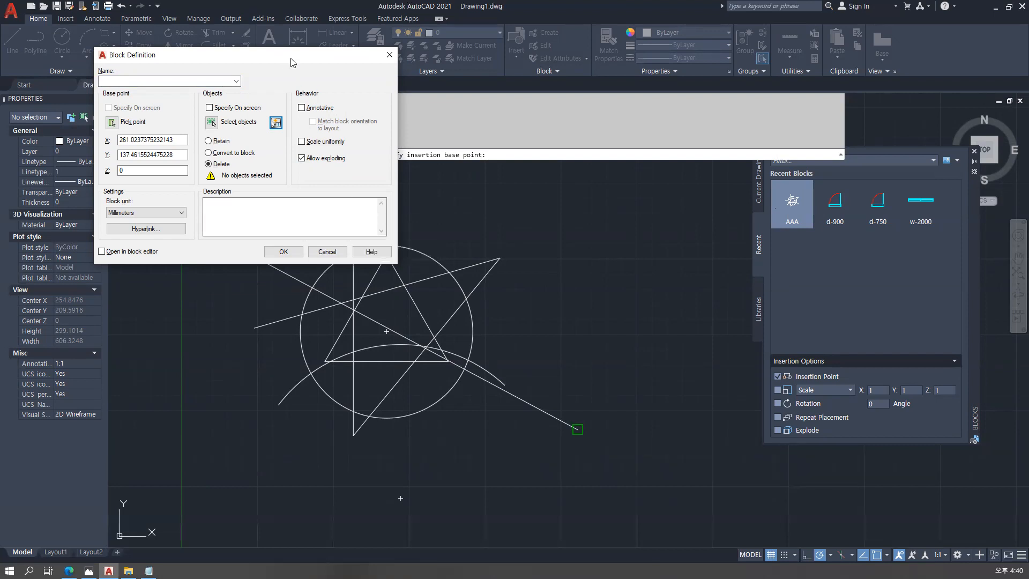
{"action": "left_click_drag", "start_coordinate": [291, 63], "coordinate": [583, 55]}
{"action": "left_click", "coordinate": [464, 73]}
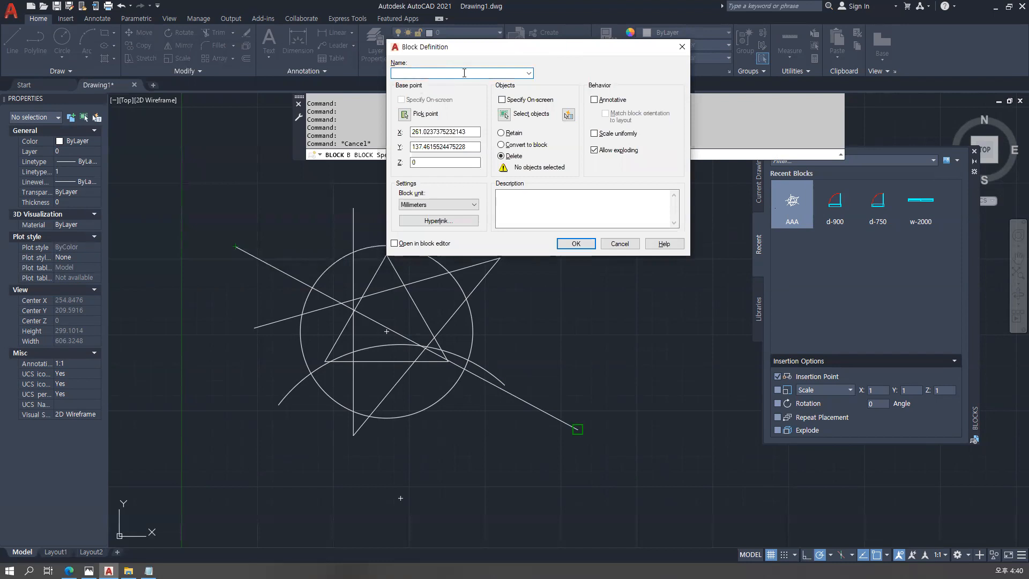
{"action": "type", "text": "BBB"}
{"action": "left_click", "coordinate": [404, 115]}
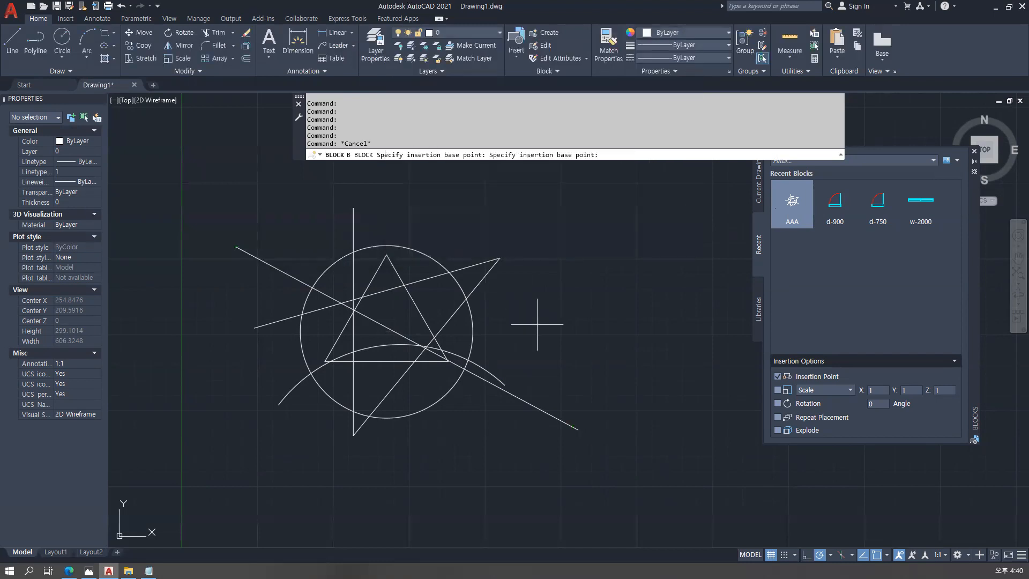
{"action": "left_click", "coordinate": [577, 429]}
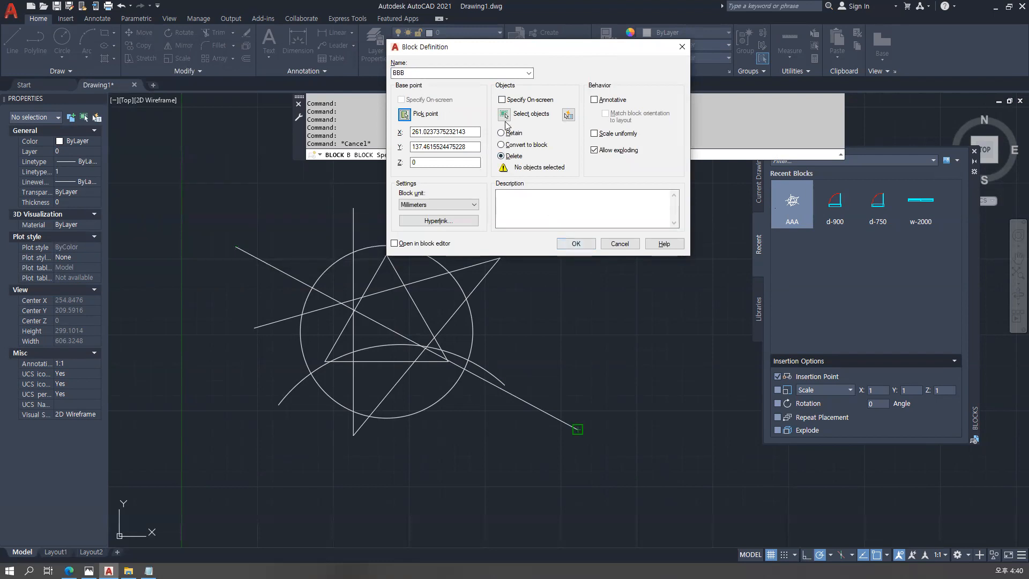
Select the whole figure, including the diagonal line, as the objects of block BBB and create the block
{"action": "left_click", "coordinate": [506, 114]}
{"action": "left_click", "coordinate": [146, 171]}
{"action": "left_click", "coordinate": [750, 485]}
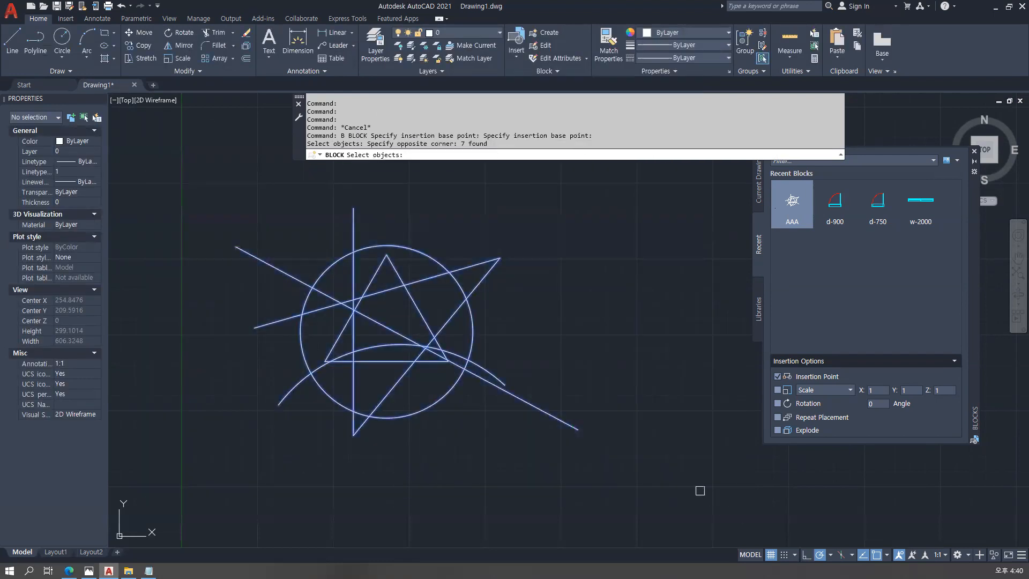
{"action": "key", "text": "Return"}
{"action": "left_click", "coordinate": [575, 244]}
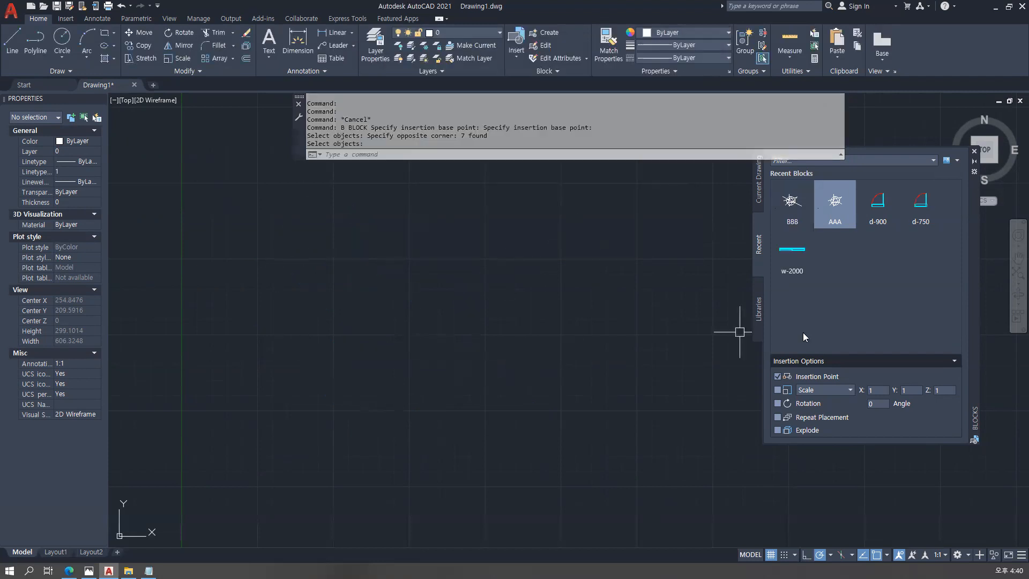
Preview block AAA at the crosshair without placing it, and insert block BBB into the empty drawing area
{"action": "left_click", "coordinate": [834, 204]}
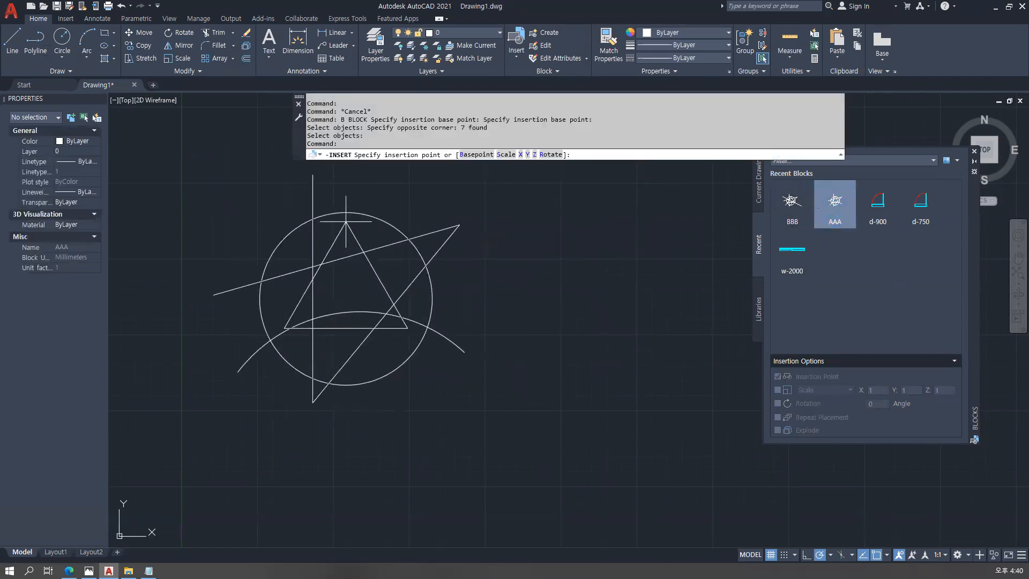
{"action": "mouse_move", "coordinate": [363, 223]}
{"action": "left_mouse_down"}
{"action": "mouse_move", "coordinate": [339, 202]}
{"action": "mouse_move", "coordinate": [362, 210]}
{"action": "mouse_move", "coordinate": [349, 203]}
{"action": "left_mouse_up"}
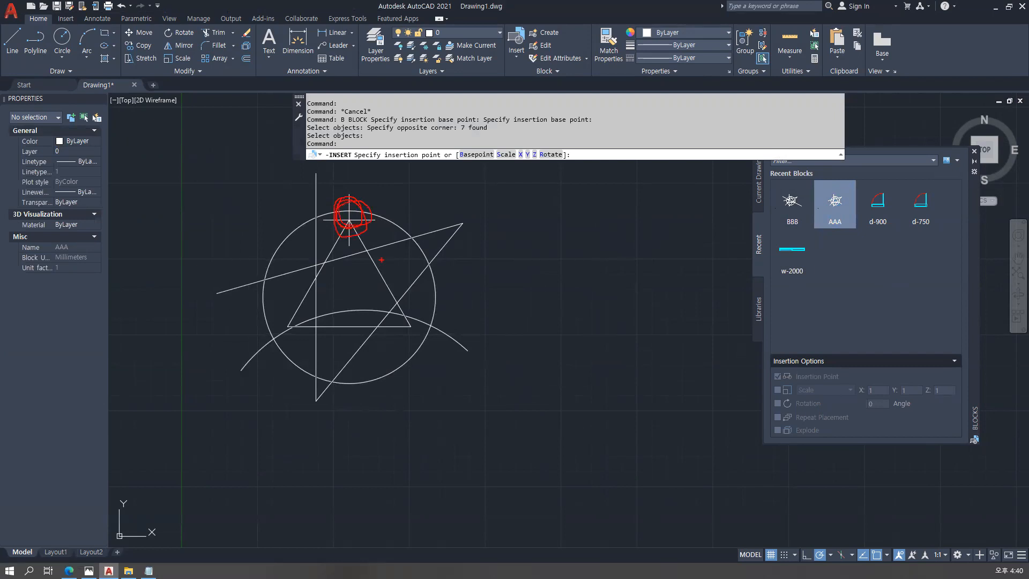
{"action": "left_click", "coordinate": [790, 205]}
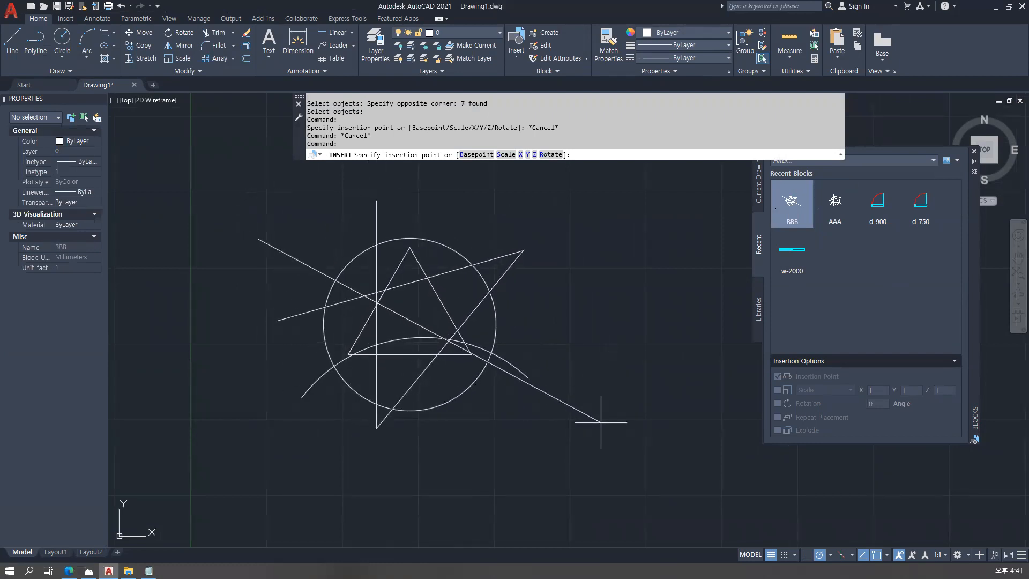
{"action": "left_click", "coordinate": [584, 380]}
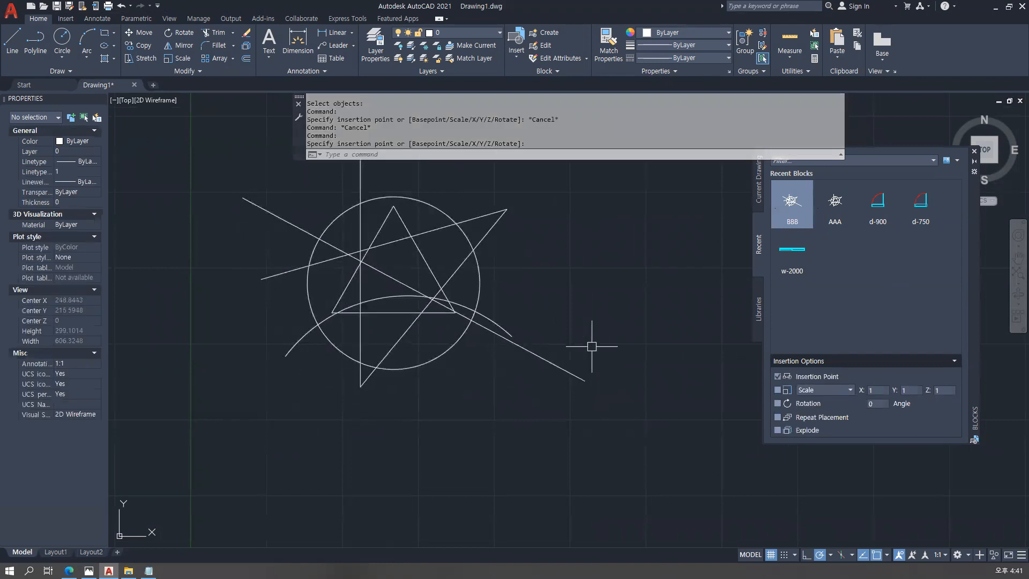
{"action": "left_click", "coordinate": [584, 377]}
{"action": "key", "text": "Escape"}
{"action": "key", "text": "Escape"}
{"action": "key", "text": "Escape"}
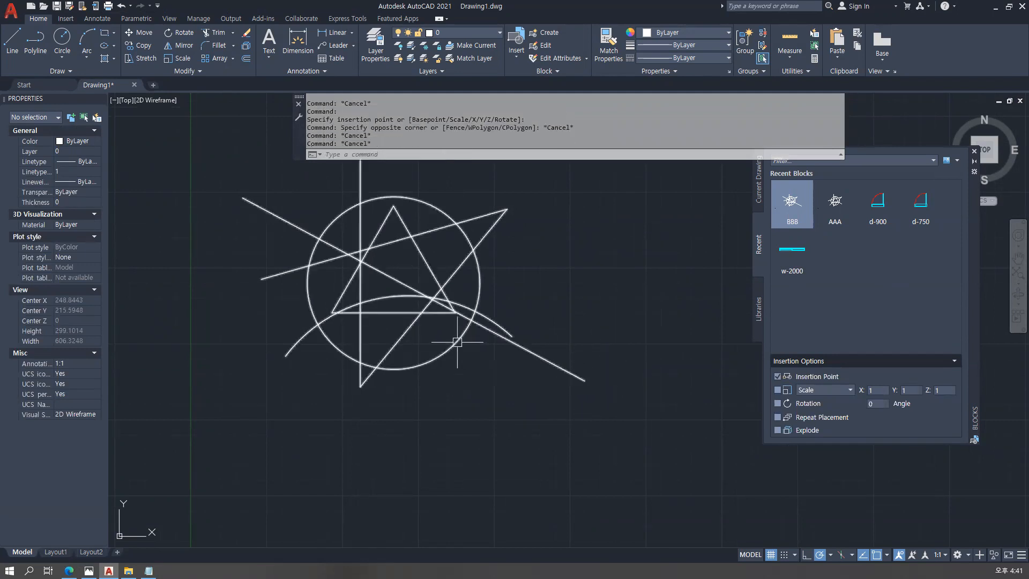
Select the inserted BBB block to check that it behaves as a single object, leaving it in place
{"action": "left_click", "coordinate": [457, 343]}
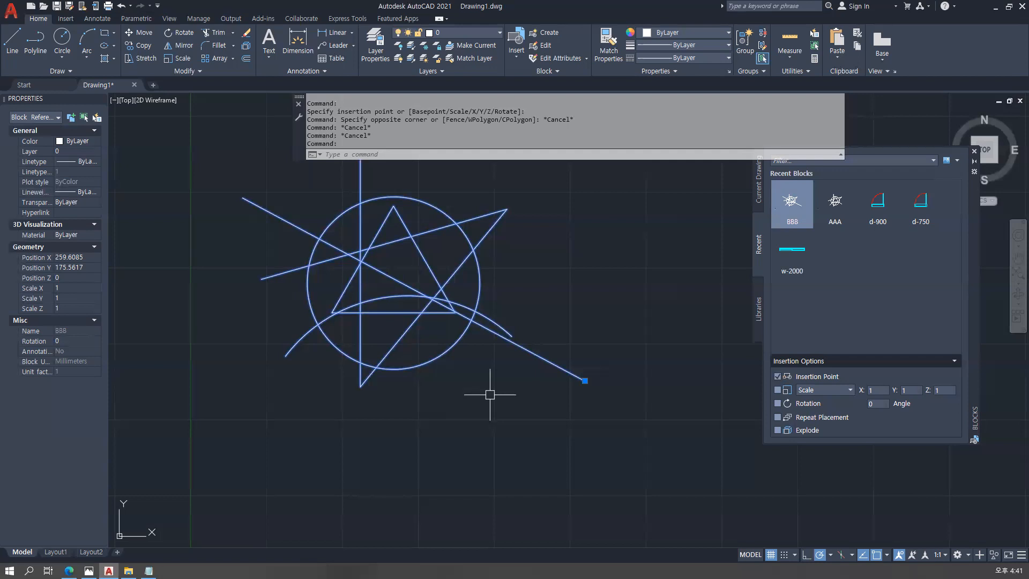
{"action": "key", "text": "Escape"}
{"action": "type", "text": "e"}
{"action": "key", "text": "Return"}
{"action": "key", "text": "Escape"}
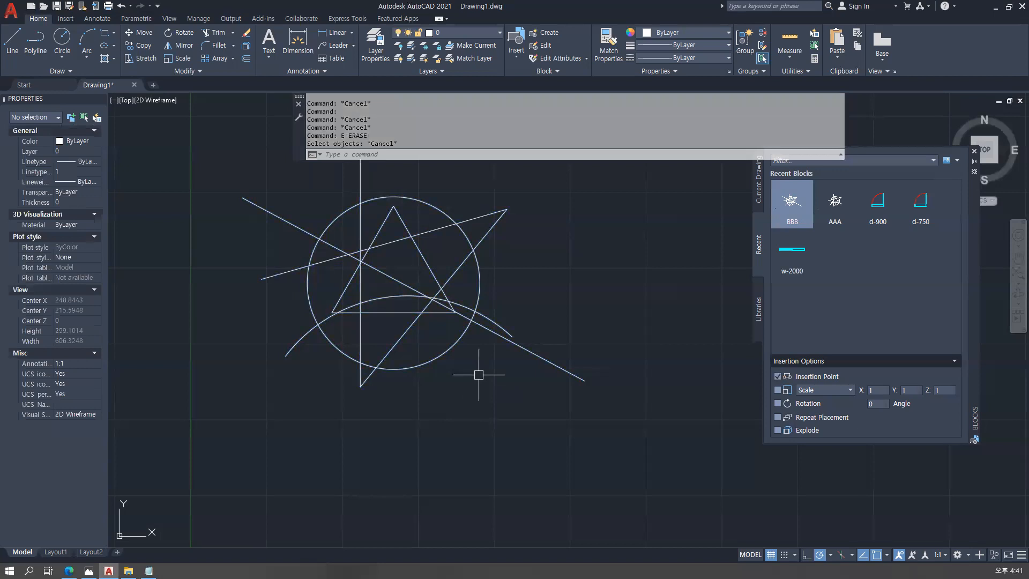
{"action": "left_click", "coordinate": [452, 345]}
{"action": "key", "text": "Escape"}
{"action": "scroll", "coordinate": [503, 393], "scroll_direction": "down", "scroll_amount": 4}
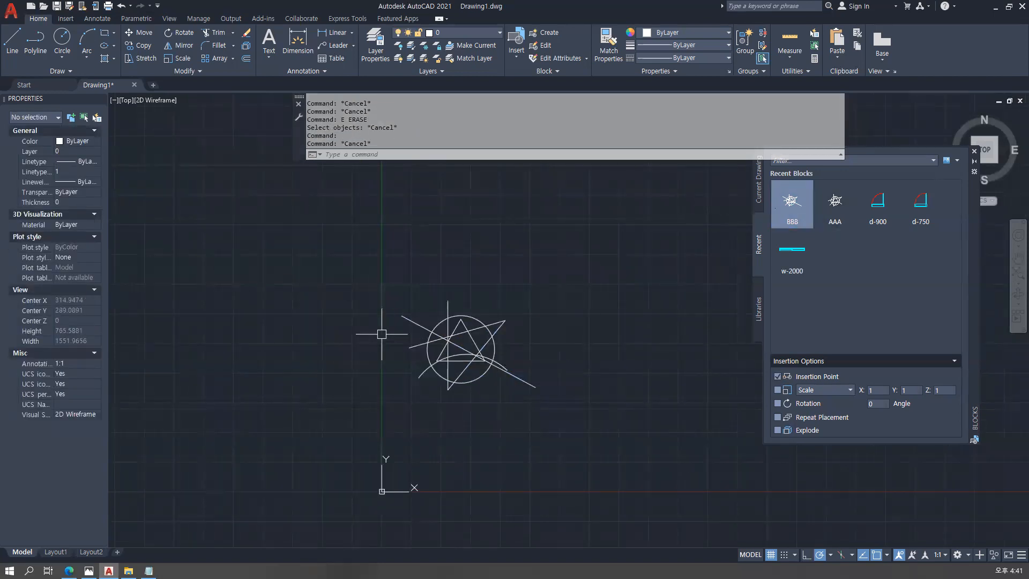
{"action": "middle_click_drag", "start_coordinate": [382, 334], "coordinate": [343, 298]}
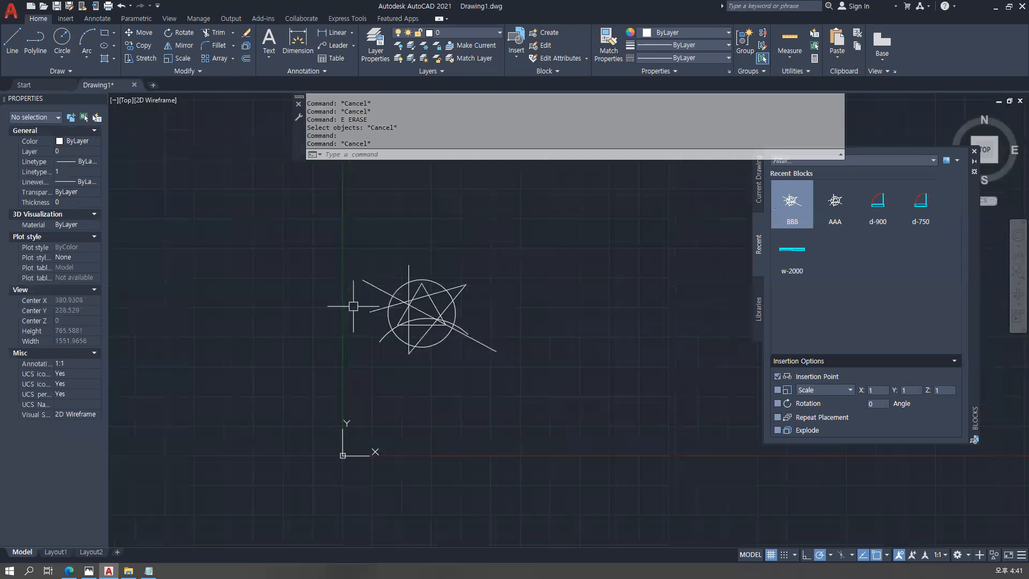
Create a new blank drawing to compare its recent blocks with those of Drawing1
{"action": "left_click", "coordinate": [48, 81]}
{"action": "left_click", "coordinate": [264, 226]}
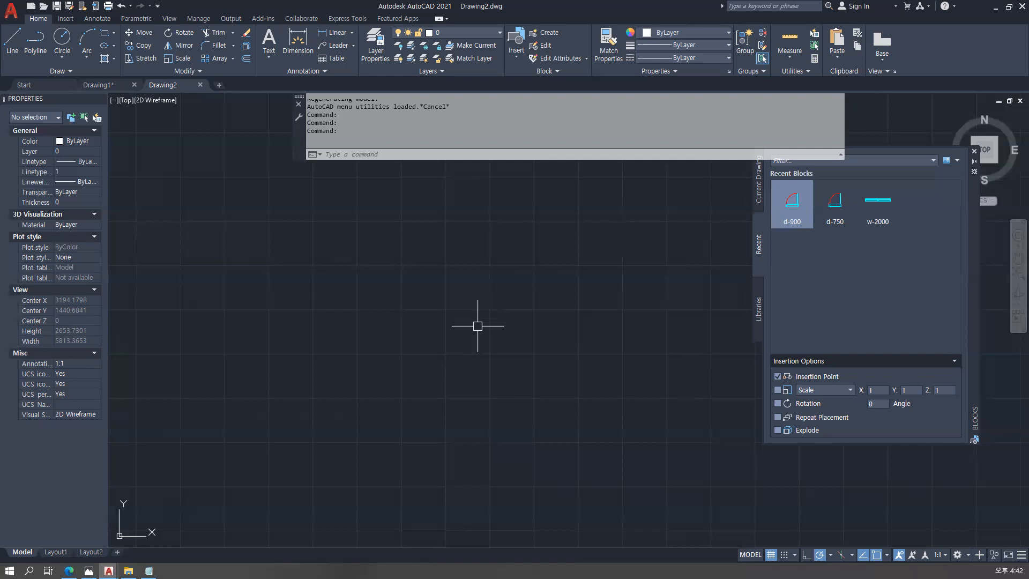
{"action": "key", "text": "Escape"}
{"action": "key", "text": "Escape"}
{"action": "key", "text": "Escape"}
{"action": "key", "text": "Escape"}
{"action": "key", "text": "Escape"}
{"action": "key", "text": "Escape"}
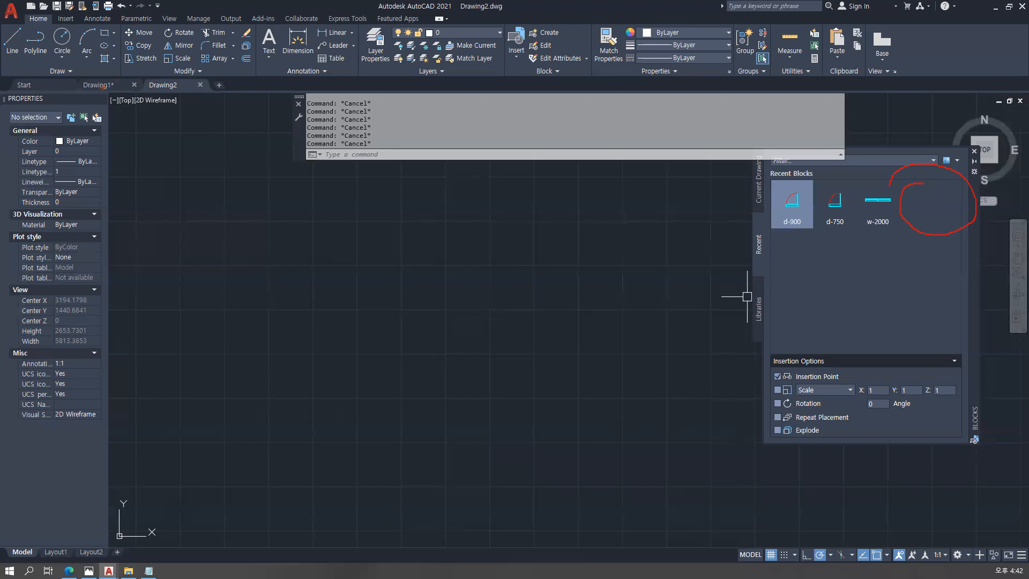
Return to Drawing1 and erase the inserted BBB block
{"action": "left_click_drag", "start_coordinate": [110, 84], "coordinate": [200, 236]}
{"action": "key", "text": "Escape"}
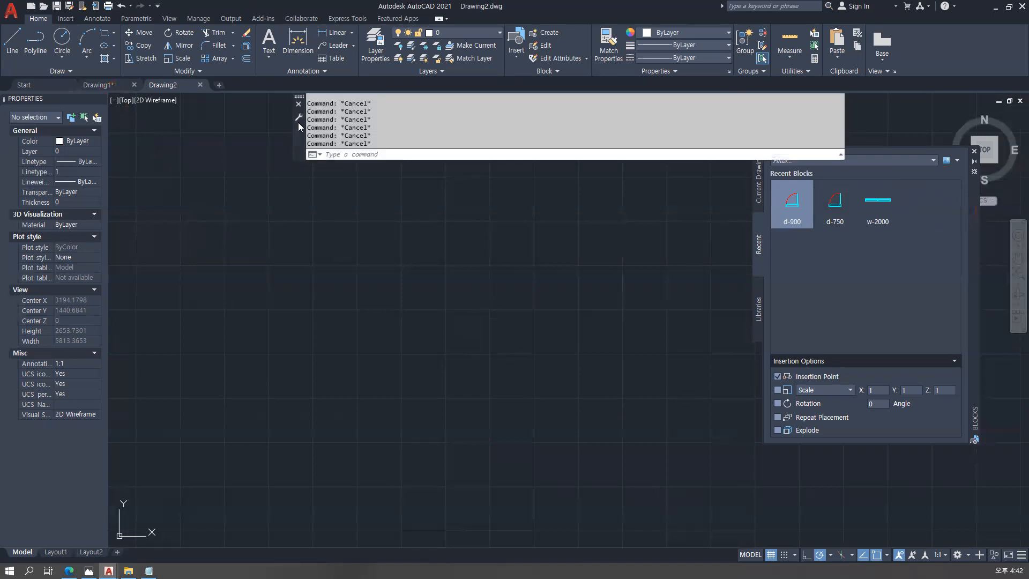
{"action": "left_click", "coordinate": [105, 88]}
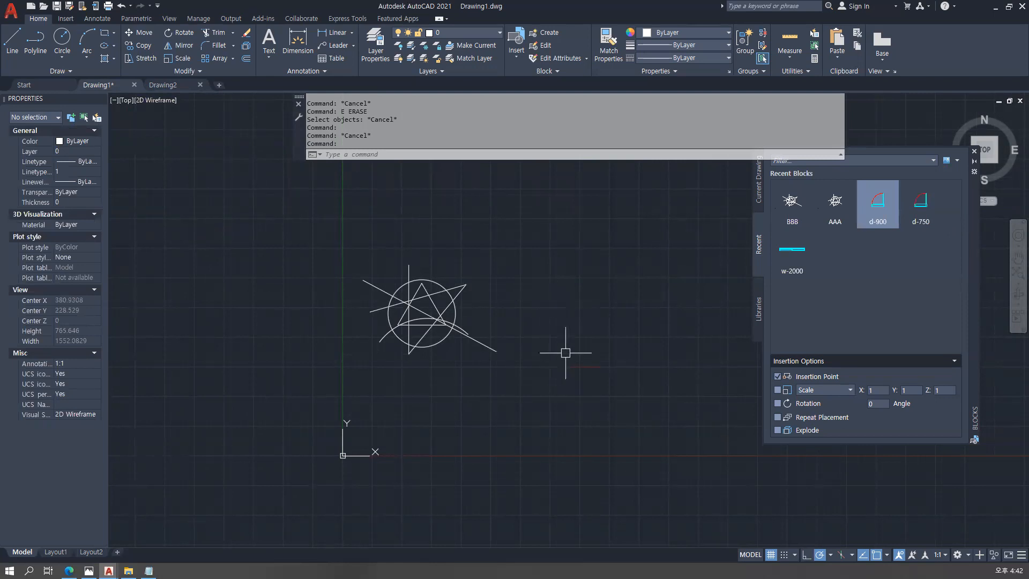
{"action": "left_click", "coordinate": [438, 324]}
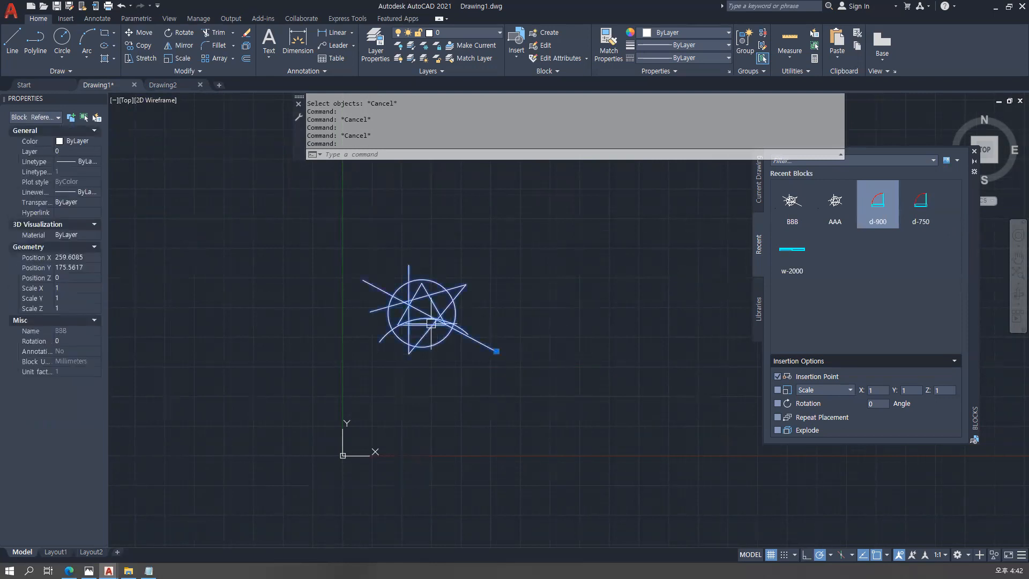
{"action": "type", "text": "e"}
{"action": "key", "text": "Return"}
{"action": "type", "text": "z"}
{"action": "key", "text": "Return"}
{"action": "type", "text": "a"}
{"action": "key", "text": "Return"}
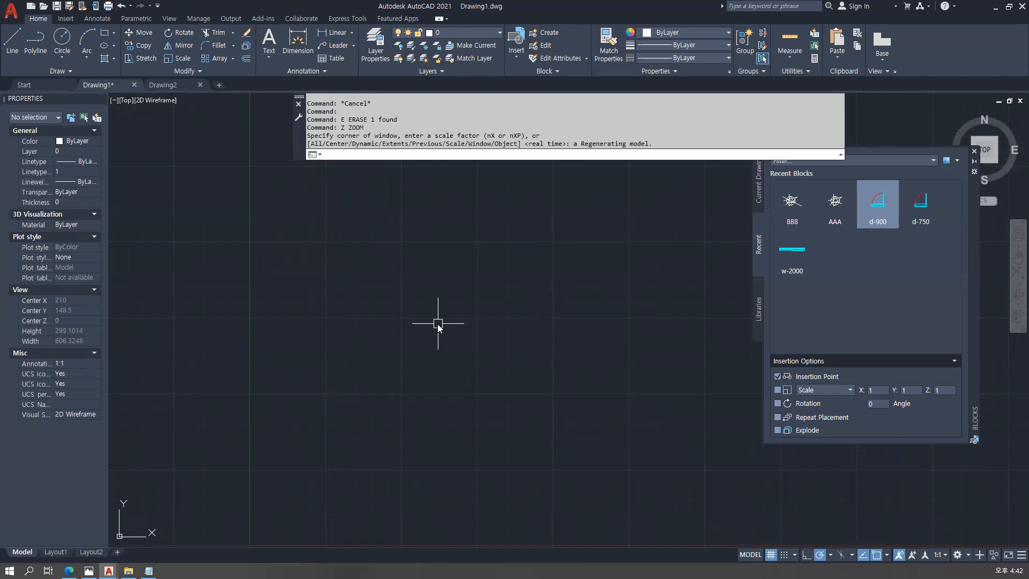
Draw three mutually overlapping circles in Drawing1, two side by side and one below them
{"action": "left_click", "coordinate": [163, 85]}
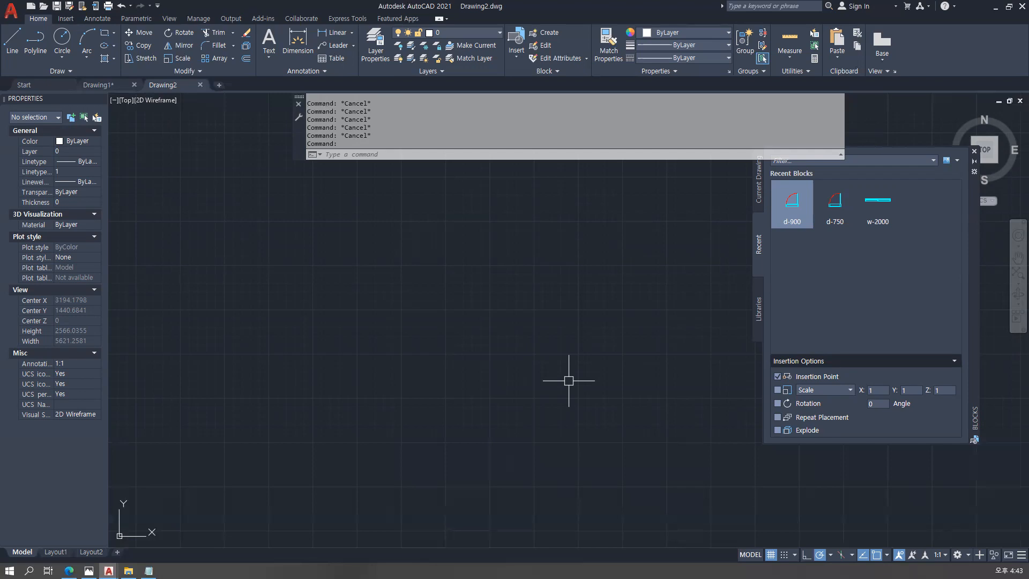
{"action": "left_click", "coordinate": [99, 85]}
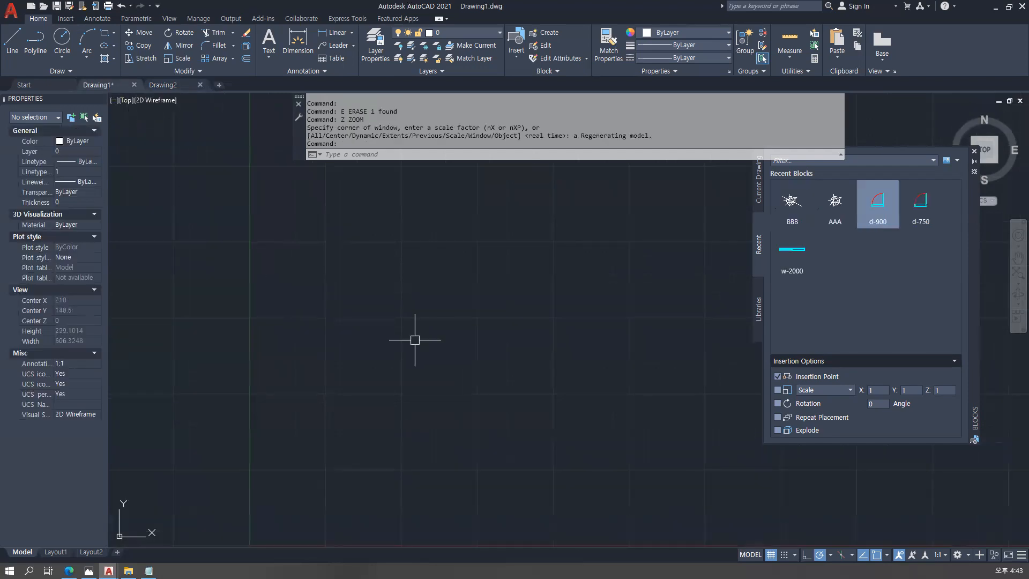
{"action": "type", "text": "c"}
{"action": "key", "text": "Return"}
{"action": "left_click", "coordinate": [436, 310]}
{"action": "left_click", "coordinate": [509, 359]}
{"action": "key", "text": "Return"}
{"action": "left_click", "coordinate": [596, 298]}
{"action": "left_click", "coordinate": [537, 385]}
{"action": "key", "text": "Return"}
{"action": "left_click", "coordinate": [518, 428]}
{"action": "left_click", "coordinate": [569, 512]}
Draw two three-point arcs across the overlapping circles, one curving over the top and one curving underneath
{"action": "type", "text": "a"}
{"action": "key", "text": "Return"}
{"action": "left_click", "coordinate": [426, 328]}
{"action": "left_click", "coordinate": [485, 304]}
{"action": "left_click", "coordinate": [525, 409]}
{"action": "key", "text": "Return"}
{"action": "left_click", "coordinate": [461, 370]}
{"action": "left_click", "coordinate": [557, 421]}
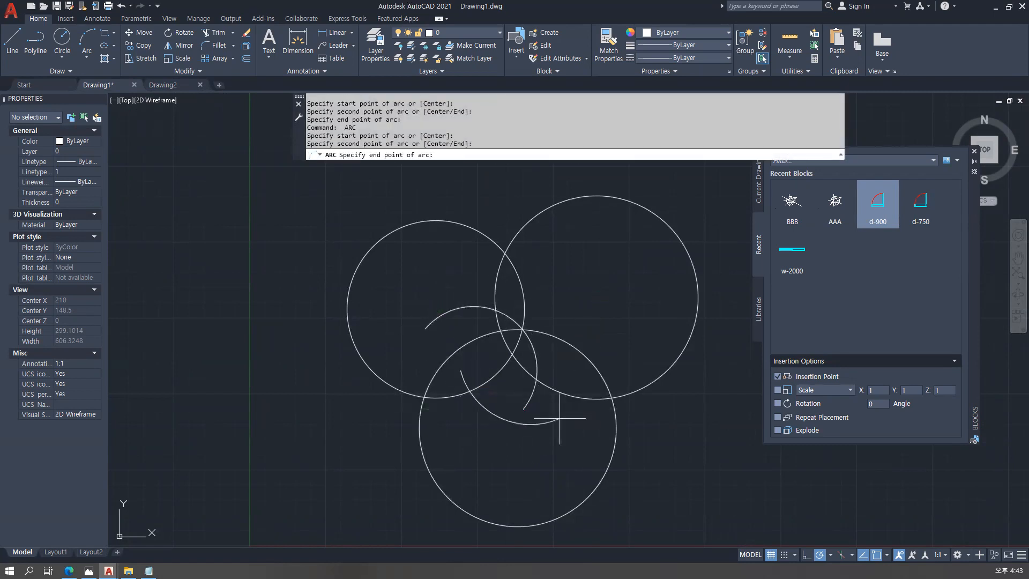
{"action": "left_click", "coordinate": [615, 312]}
{"action": "key", "text": "Return"}
{"action": "key", "text": "Escape"}
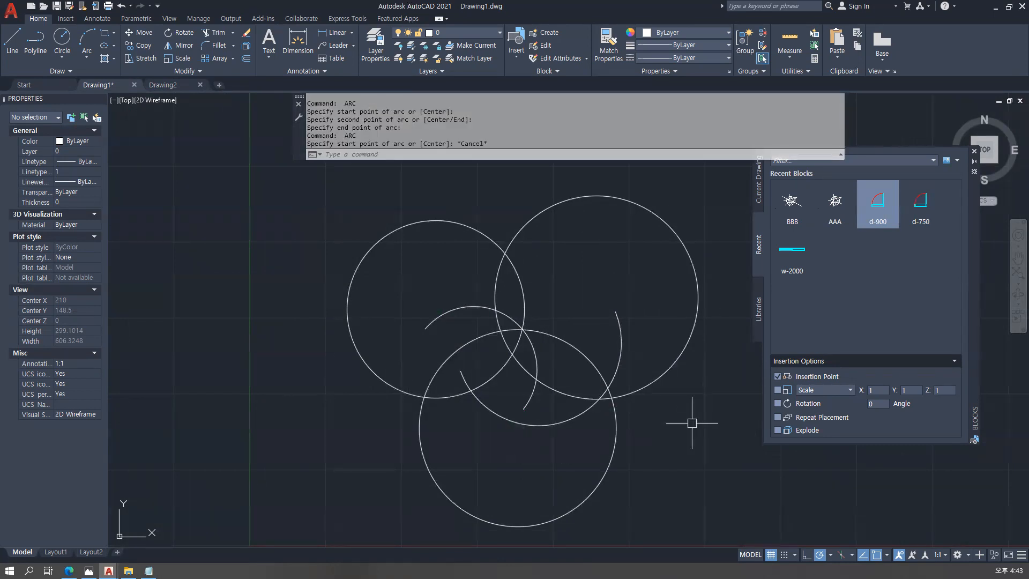
Copy the three circles and two arcs from Drawing1 and paste them into Drawing2
{"action": "scroll", "coordinate": [691, 422], "scroll_direction": "down", "scroll_amount": 2}
{"action": "middle_click_drag", "start_coordinate": [702, 427], "coordinate": [597, 358]}
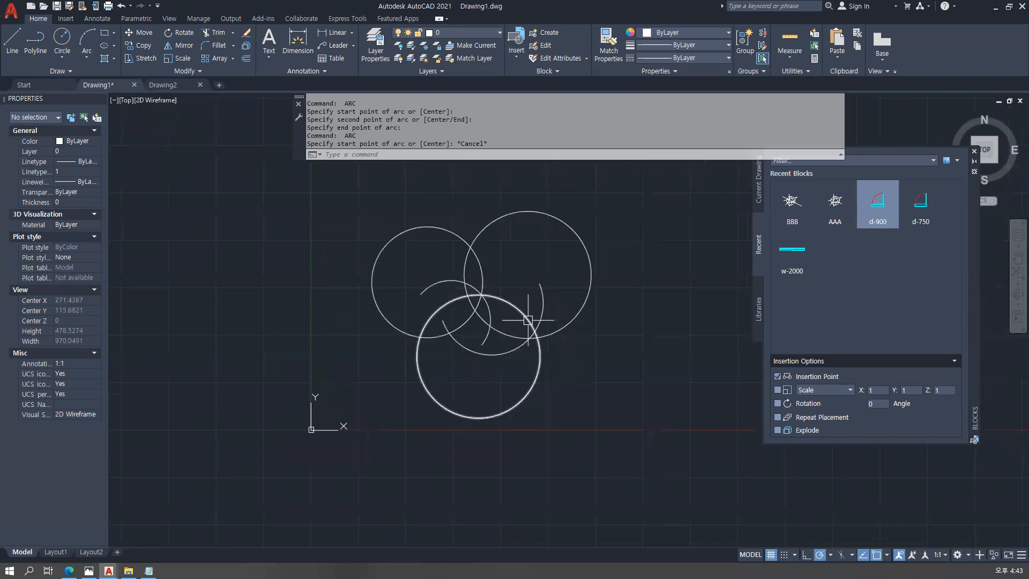
{"action": "left_click", "coordinate": [342, 189]}
{"action": "left_click", "coordinate": [683, 504]}
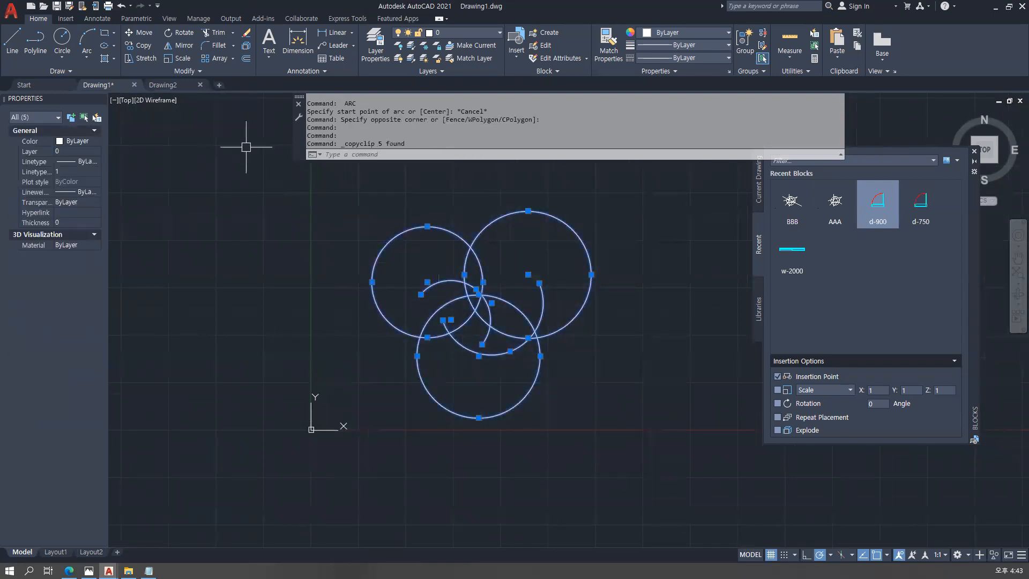
{"action": "left_click", "coordinate": [163, 85]}
{"action": "key", "text": "ctrl+v"}
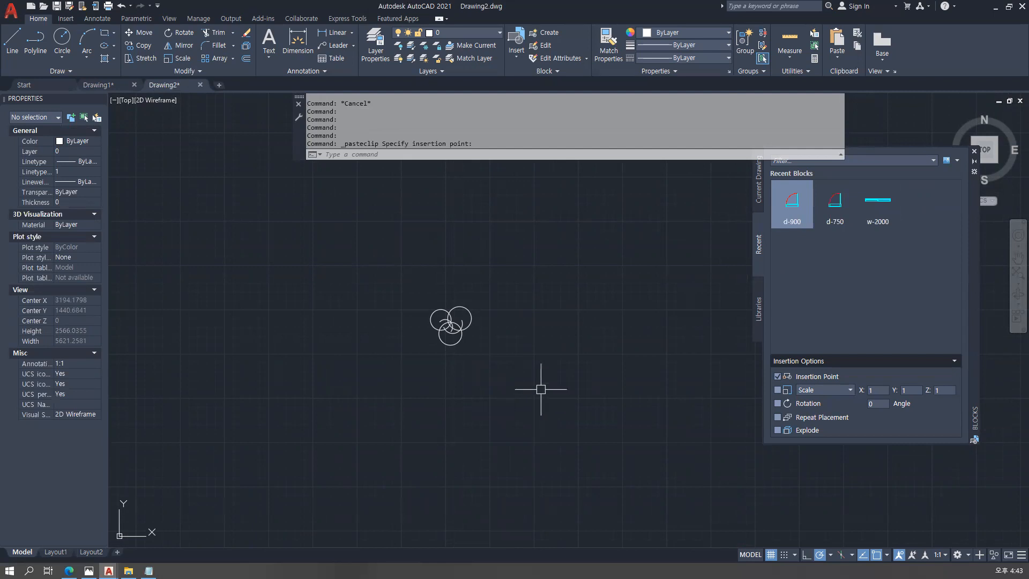
{"action": "left_click", "coordinate": [368, 260]}
{"action": "left_click", "coordinate": [587, 418]}
{"action": "key", "text": "Escape"}
{"action": "key", "text": "Escape"}
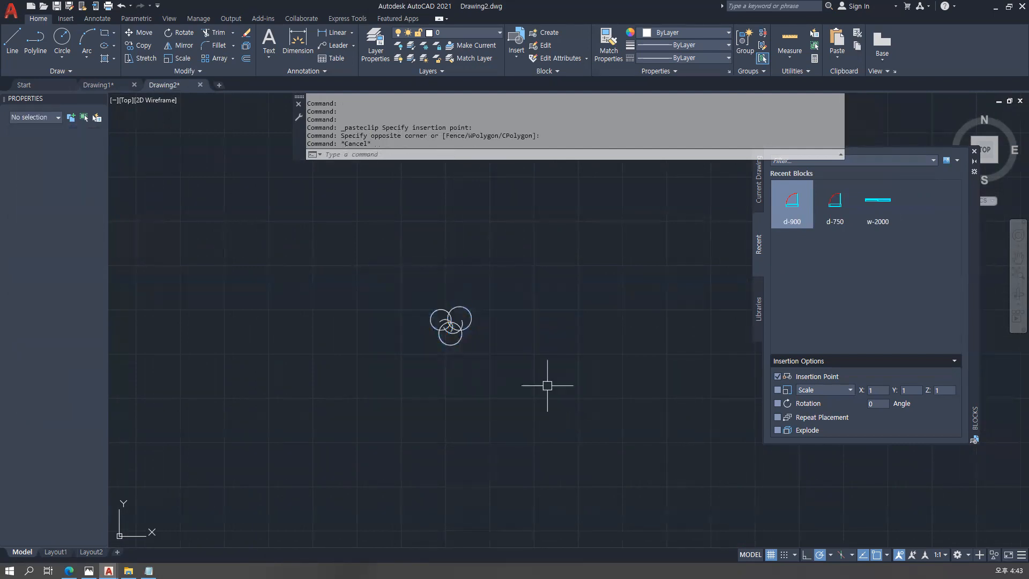
Start a block definition and set its base point at the lower intersection of the two upper circles
{"action": "scroll", "coordinate": [461, 305], "scroll_direction": "up", "scroll_amount": 8}
{"action": "middle_click_drag", "start_coordinate": [554, 400], "coordinate": [541, 401]}
{"action": "type", "text": "B"}
{"action": "key", "text": "Return"}
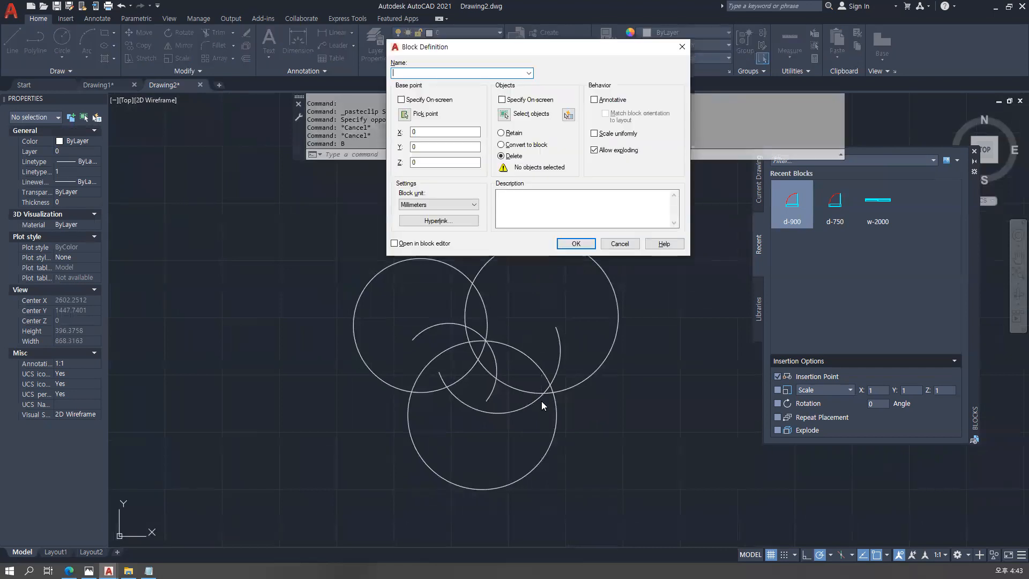
{"action": "left_click", "coordinate": [404, 114]}
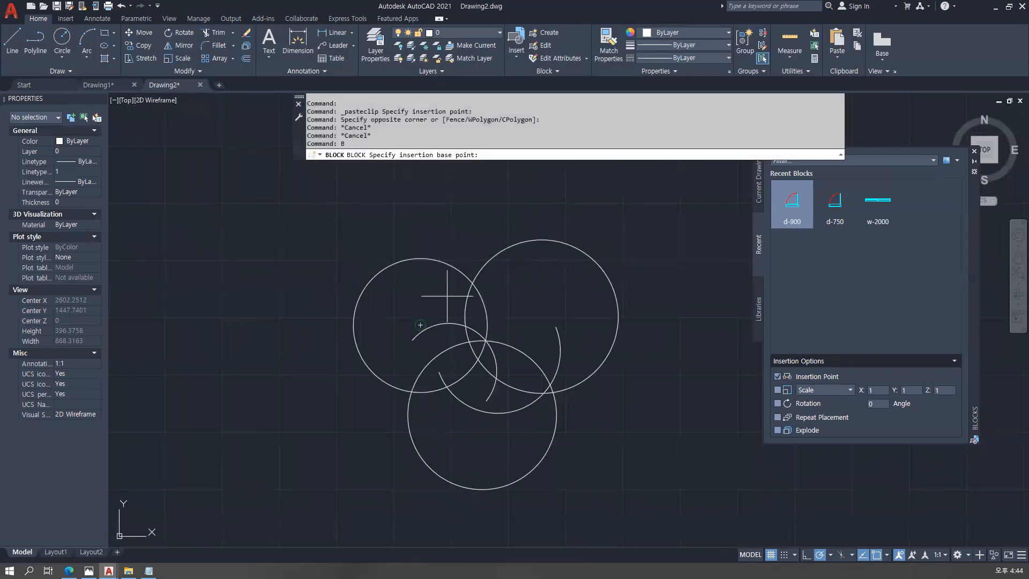
{"action": "left_click", "coordinate": [478, 343]}
Select the three circles and two arcs as the block's objects and create the block with the name CCCCC
{"action": "left_click", "coordinate": [499, 111]}
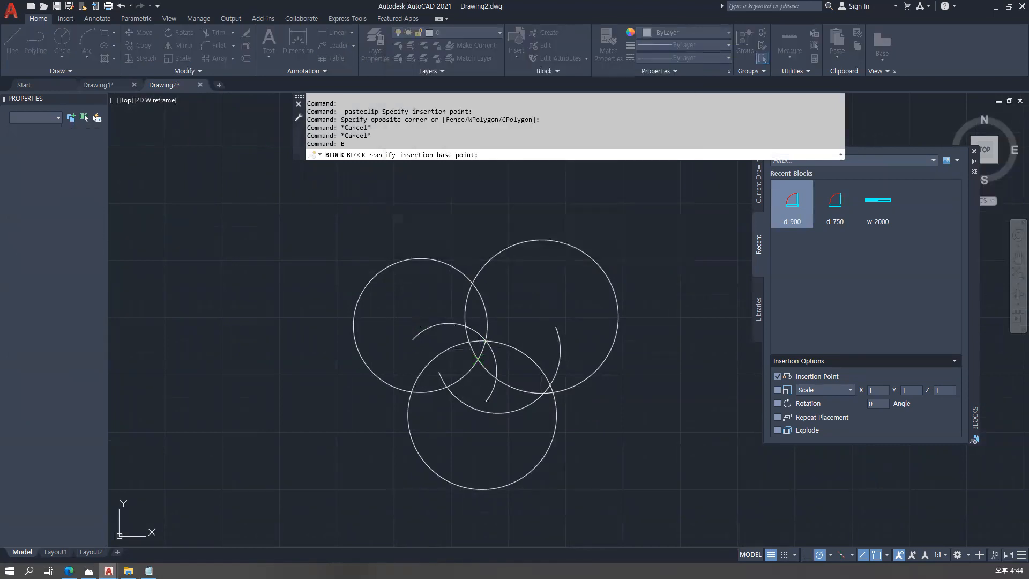
{"action": "left_click", "coordinate": [282, 232]}
{"action": "left_click", "coordinate": [751, 546]}
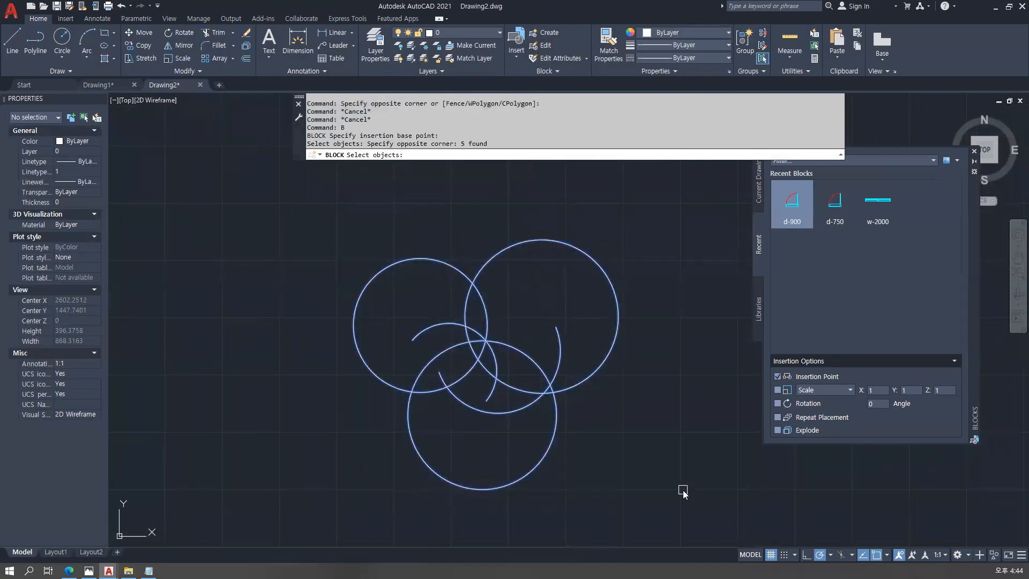
{"action": "key", "text": "Return"}
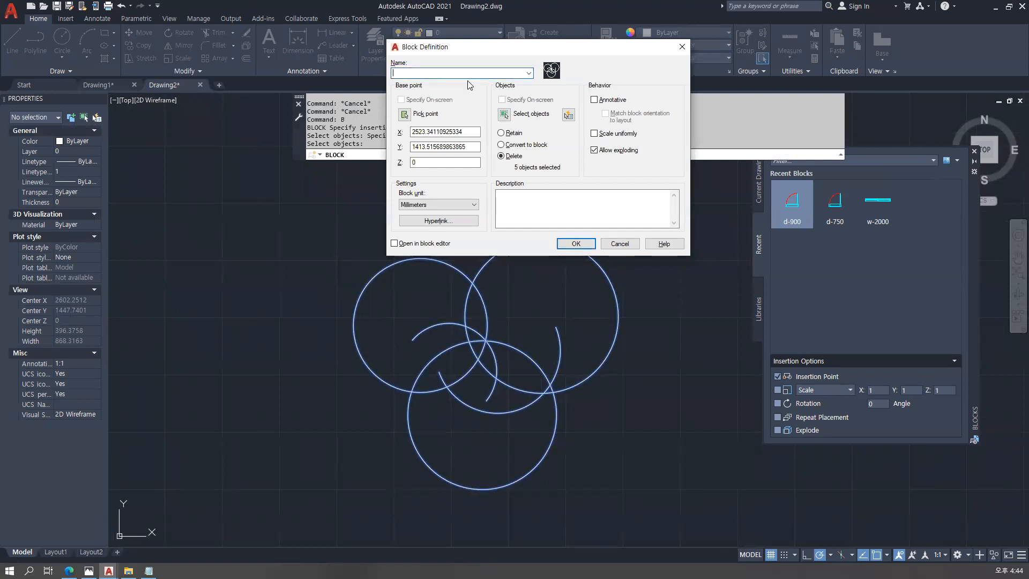
{"action": "type", "text": "CCCCC"}
{"action": "left_click", "coordinate": [576, 243]}
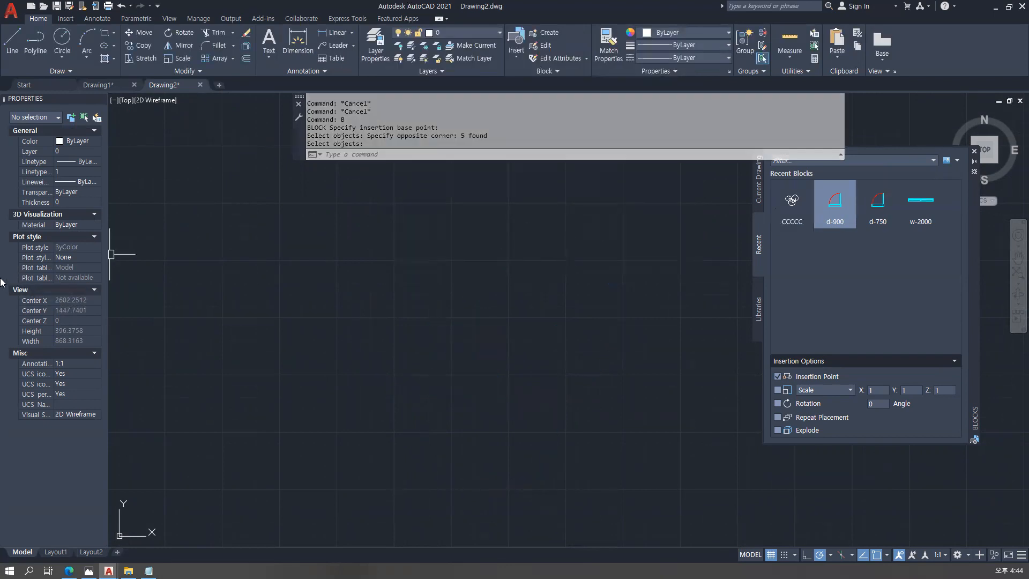
{"action": "key", "text": "Escape"}
{"action": "key", "text": "Escape"}
{"action": "key", "text": "Escape"}
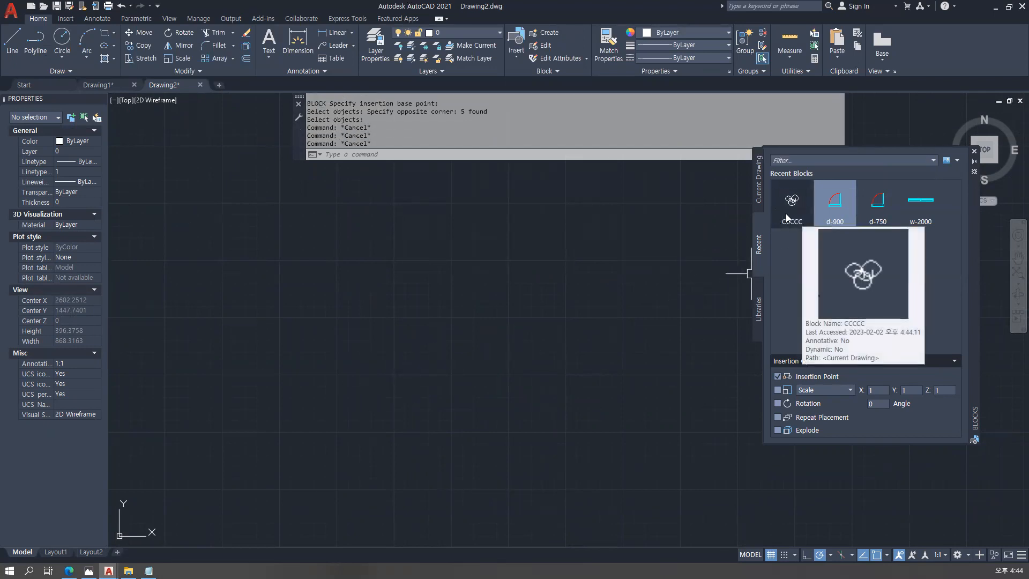
Insert the CCCCC block into the empty drawing area and explode it
{"action": "left_click", "coordinate": [785, 214]}
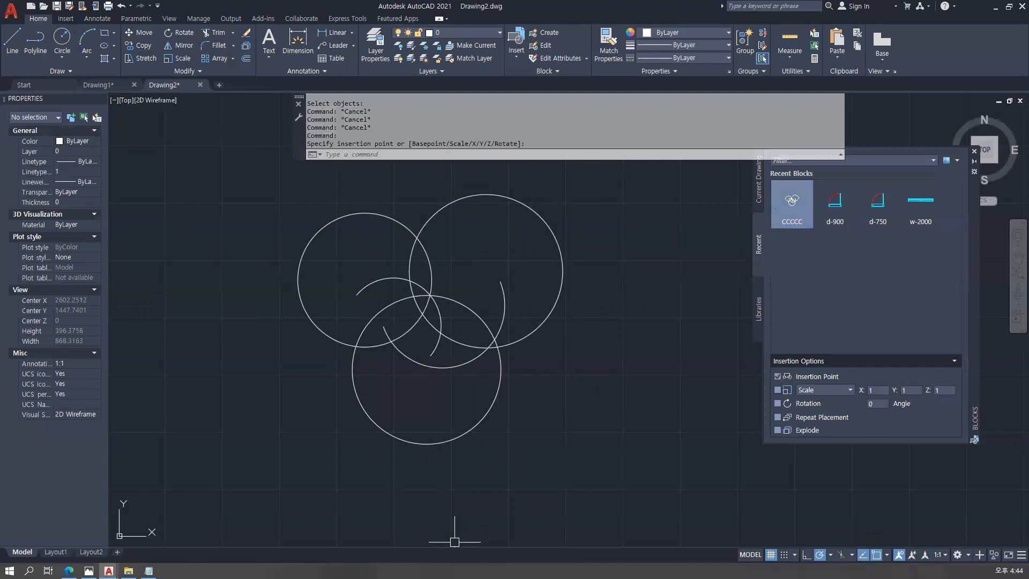
{"action": "left_click", "coordinate": [501, 373]}
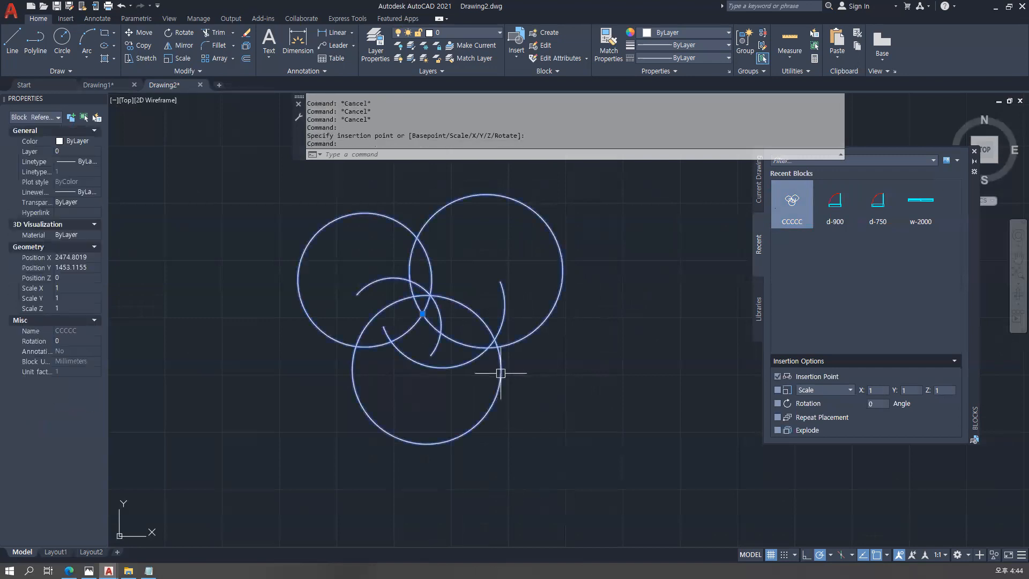
{"action": "type", "text": "EXPLODE"}
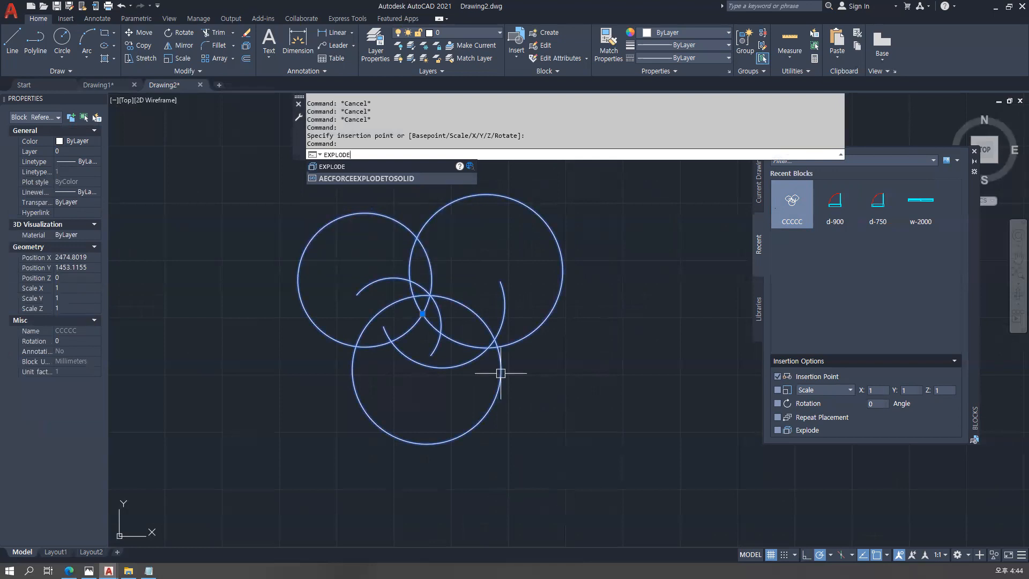
{"action": "key", "text": "Return"}
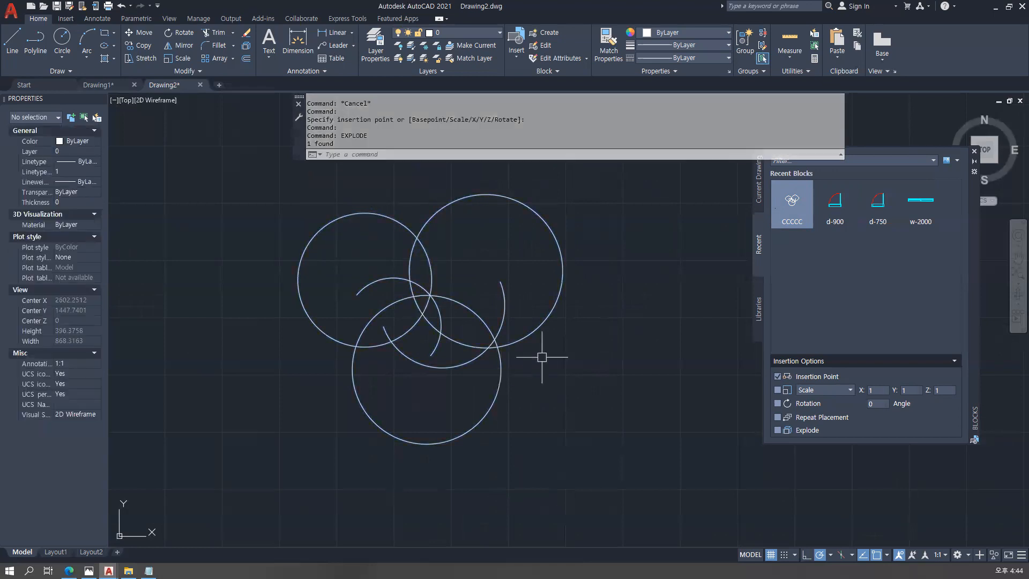
Check the exploded geometry by selecting two circles and an arc individually, then clear the selection
{"action": "left_click", "coordinate": [519, 340]}
{"action": "left_click", "coordinate": [498, 336]}
{"action": "left_click", "coordinate": [497, 347]}
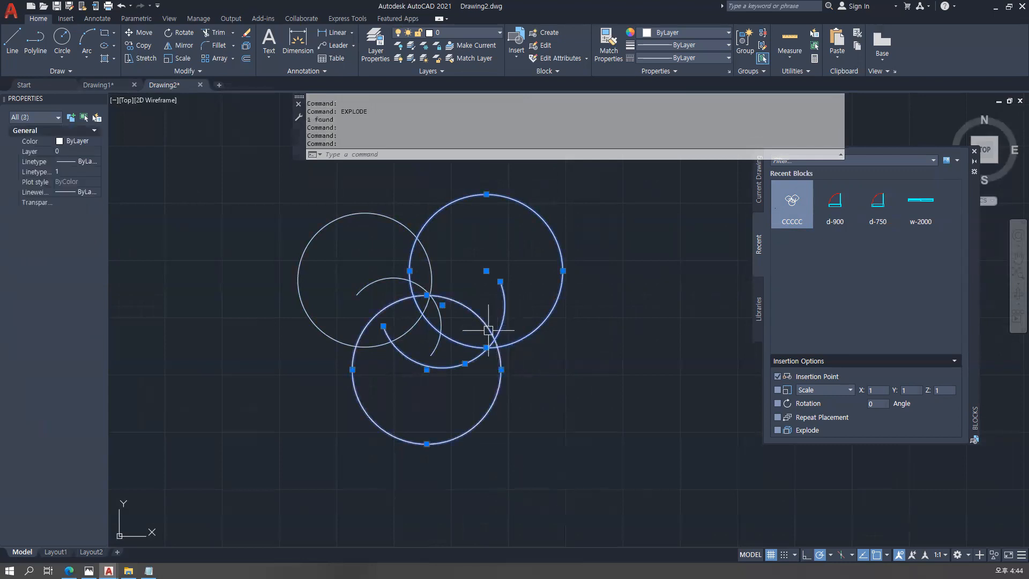
{"action": "key", "text": "Escape"}
{"action": "key", "text": "Escape"}
{"action": "key", "text": "Escape"}
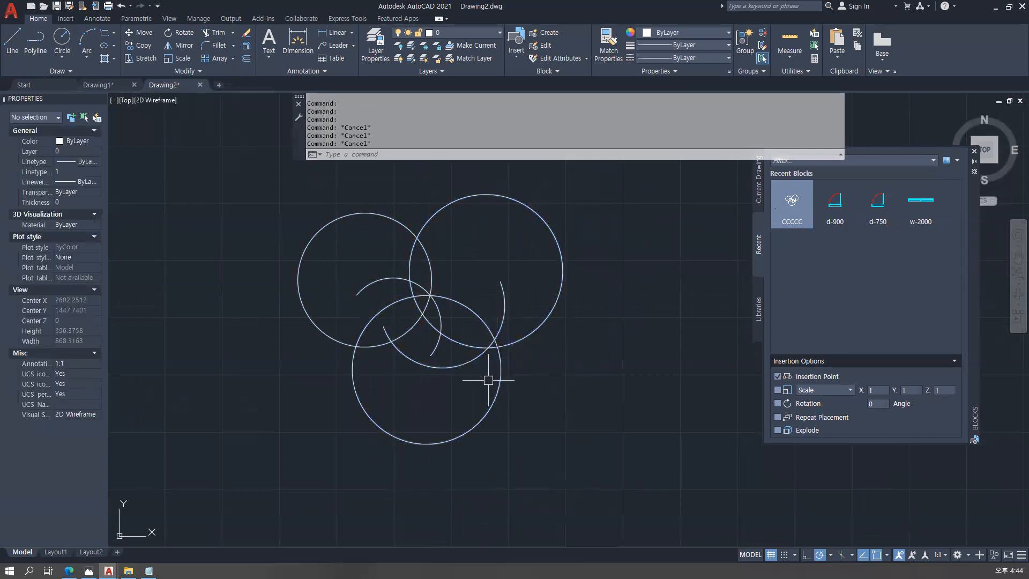
Start Write Block with its base point at the upper circles' upper intersection and the three circles and two arcs as its objects
{"action": "type", "text": "Wlock"}
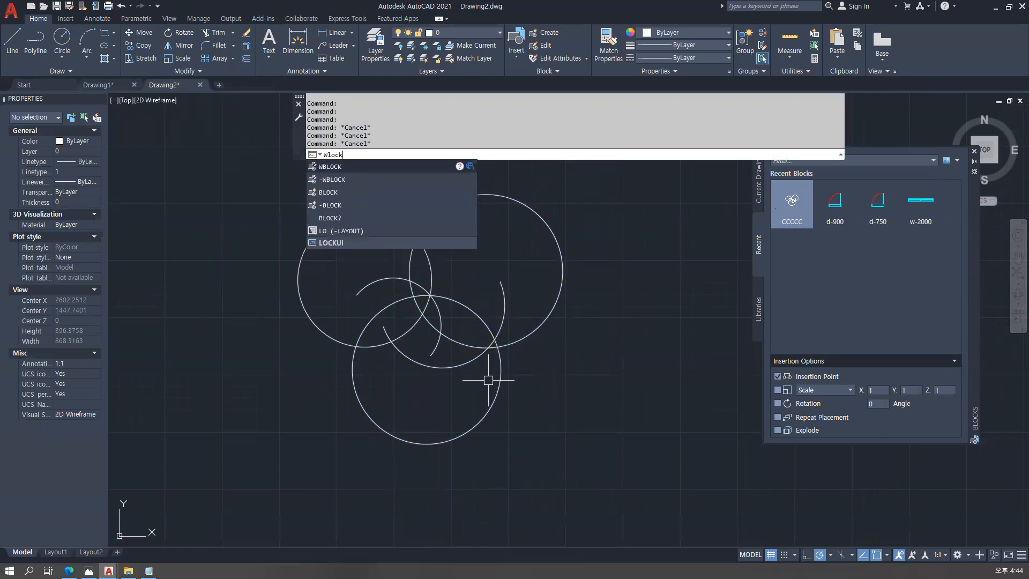
{"action": "key", "text": "Return"}
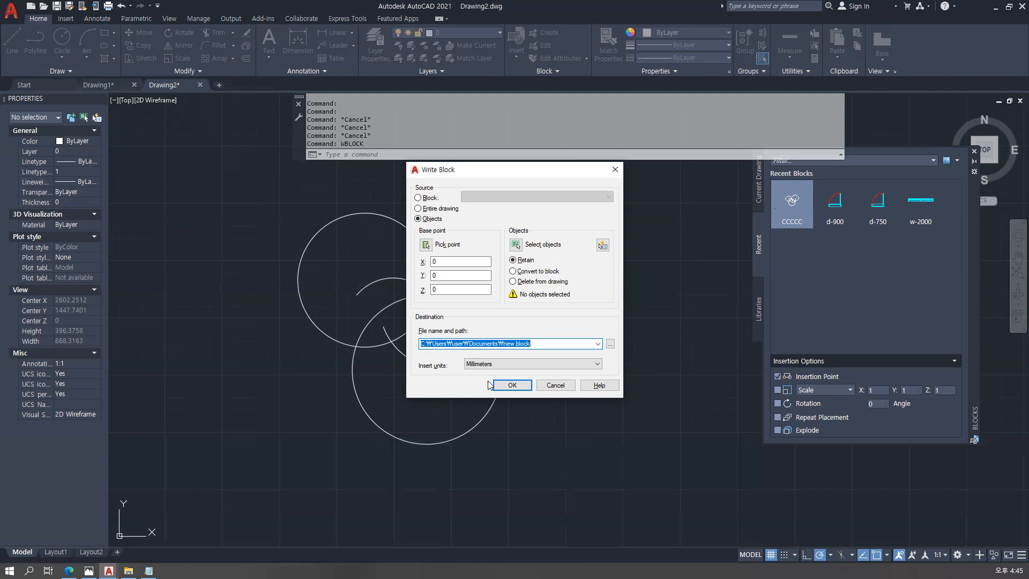
{"action": "left_click", "coordinate": [426, 245]}
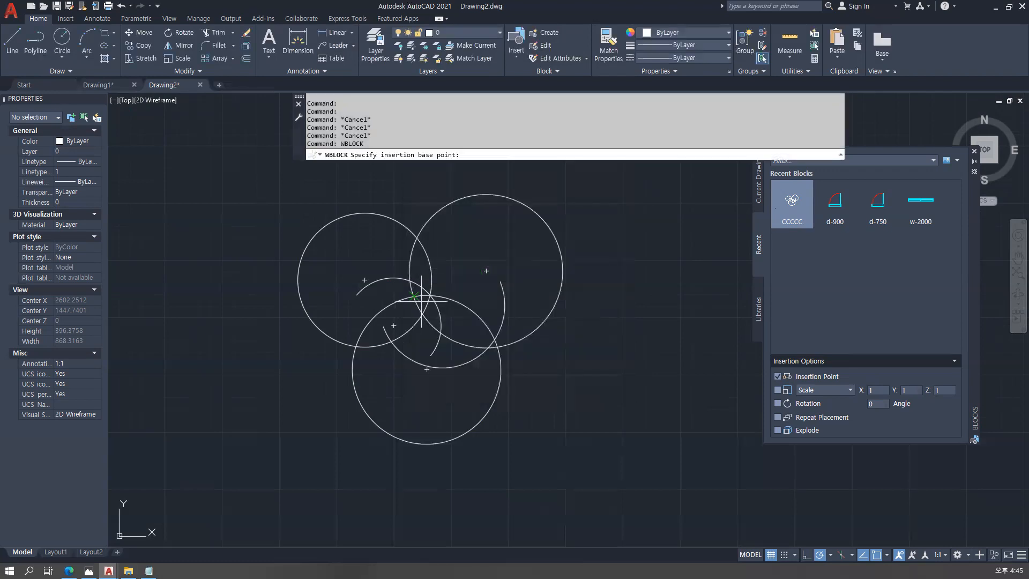
{"action": "left_click", "coordinate": [416, 234]}
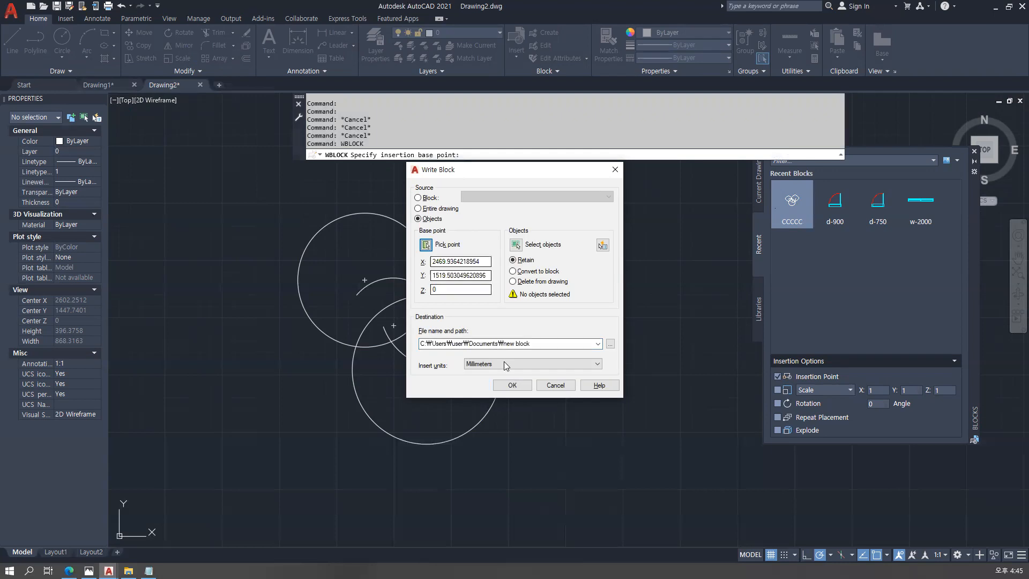
{"action": "left_click", "coordinate": [516, 245]}
{"action": "left_click", "coordinate": [255, 172]}
{"action": "left_click", "coordinate": [610, 487]}
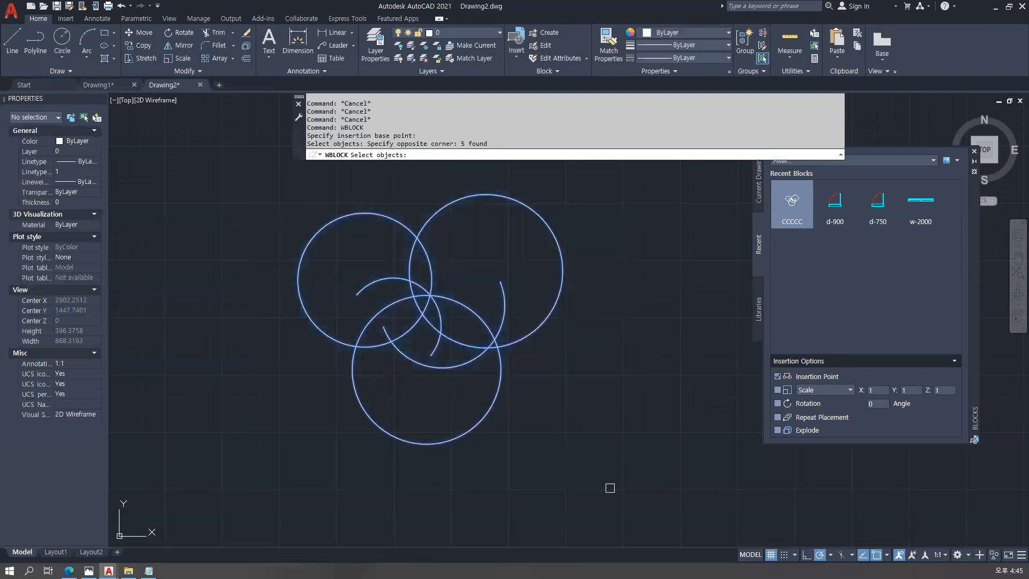
{"action": "key", "text": "Return"}
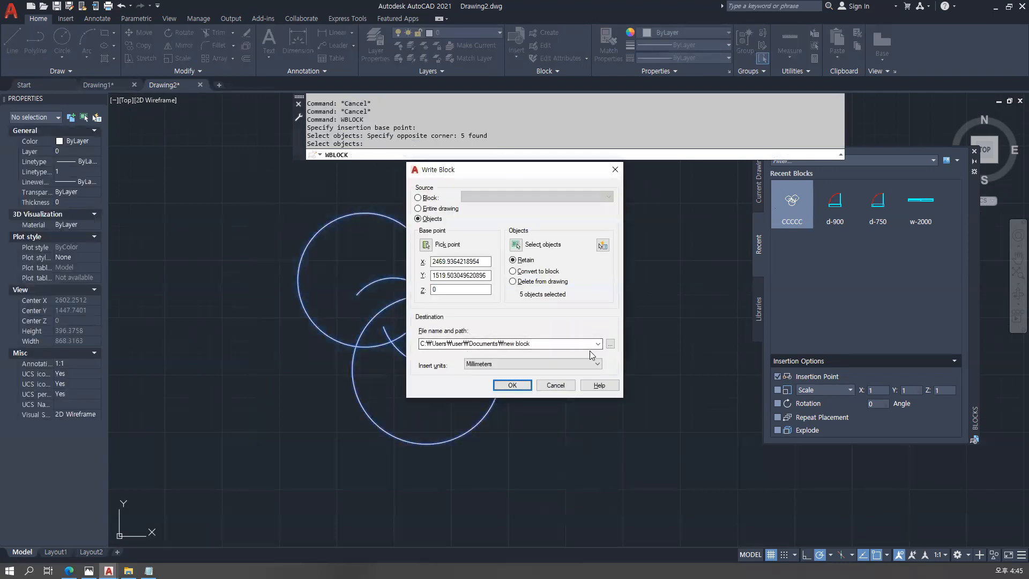
Browse for the written block's destination and set the save location to the desktop (바탕 화면)
{"action": "left_click", "coordinate": [610, 343]}
{"action": "left_click", "coordinate": [462, 170]}
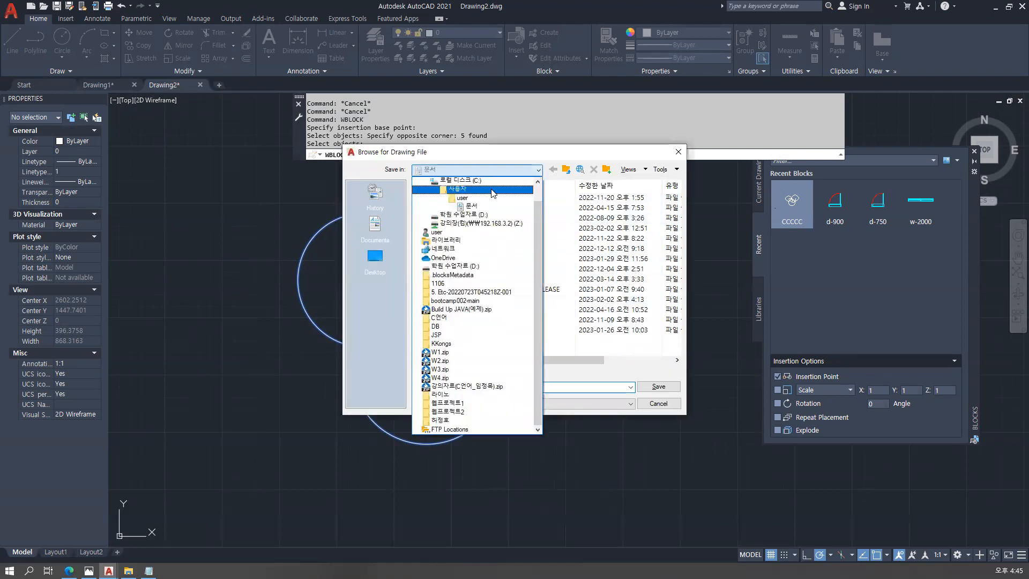
{"action": "scroll", "coordinate": [480, 197], "scroll_direction": "up", "scroll_amount": 1}
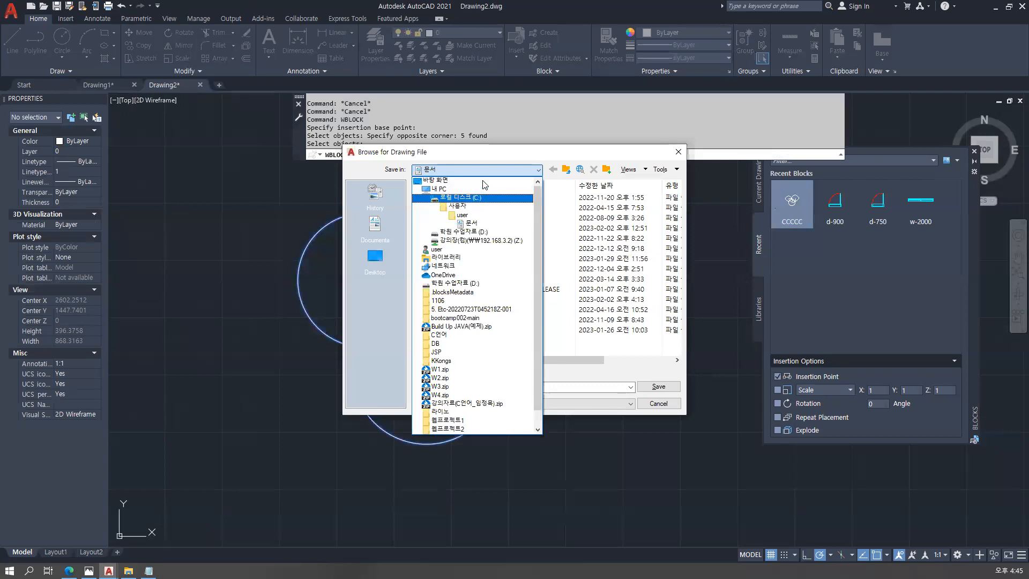
{"action": "left_click", "coordinate": [459, 199]}
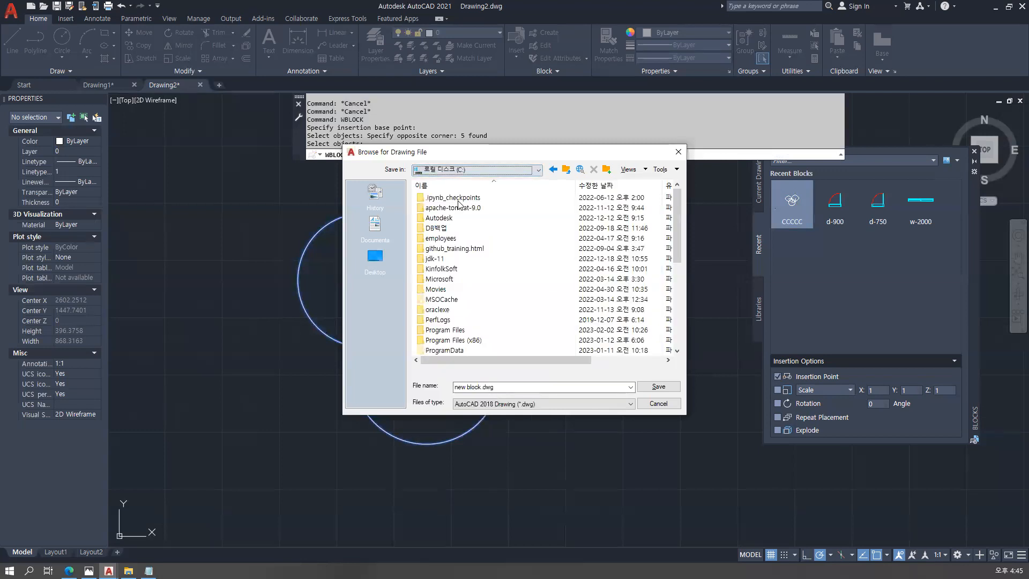
{"action": "left_click", "coordinate": [499, 171]}
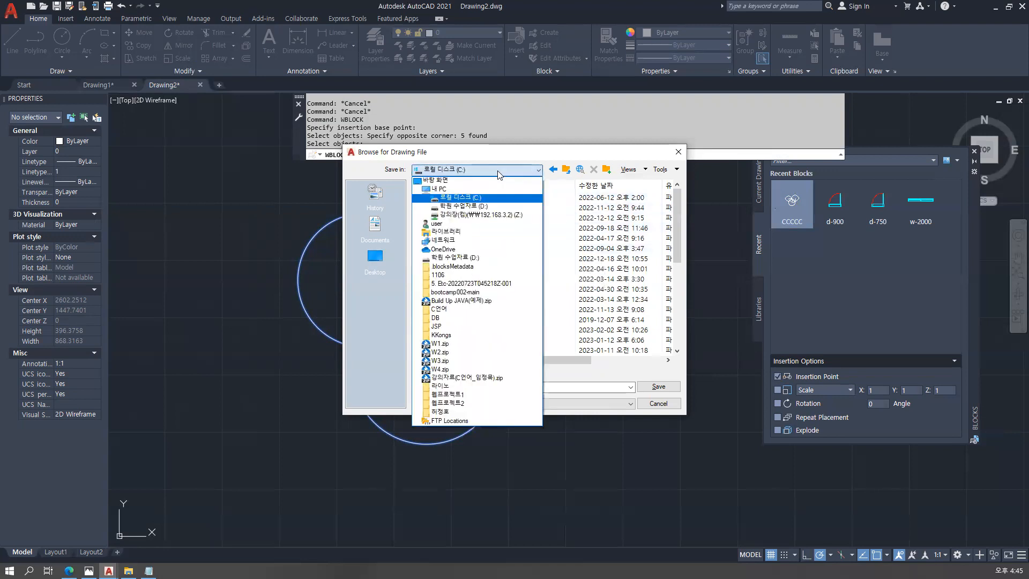
{"action": "left_click", "coordinate": [482, 198]}
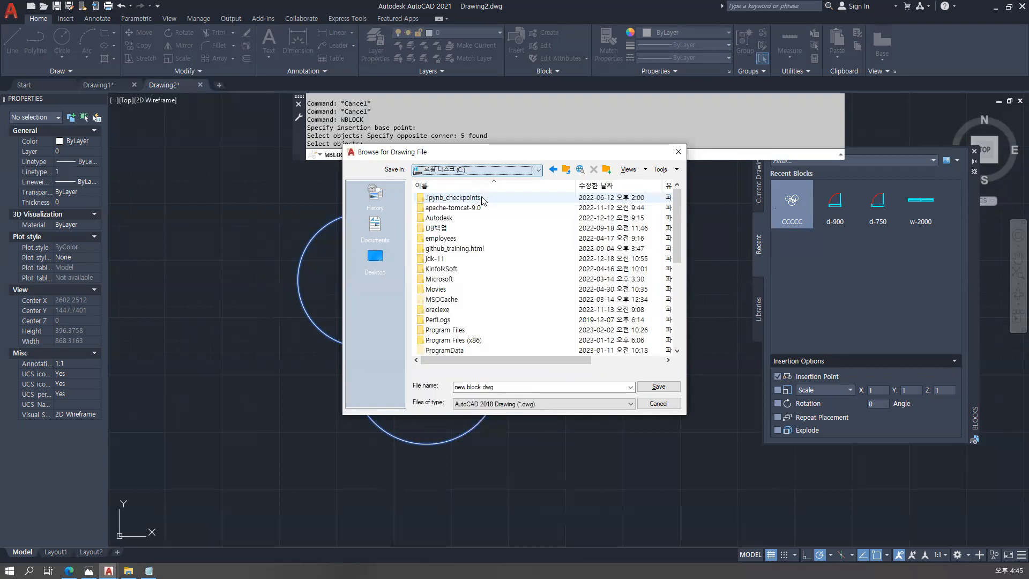
{"action": "left_click", "coordinate": [473, 170]}
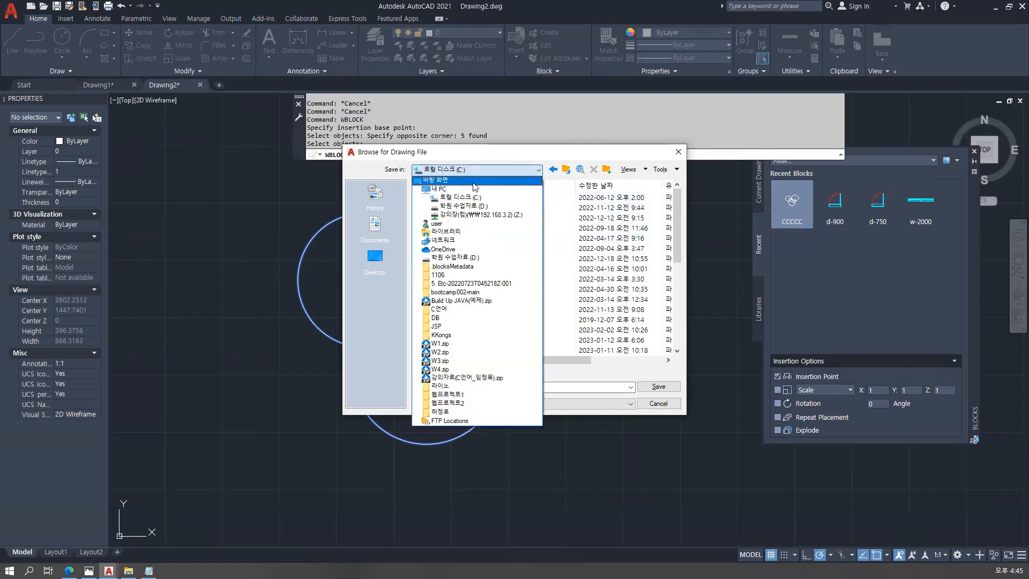
{"action": "left_click", "coordinate": [439, 182]}
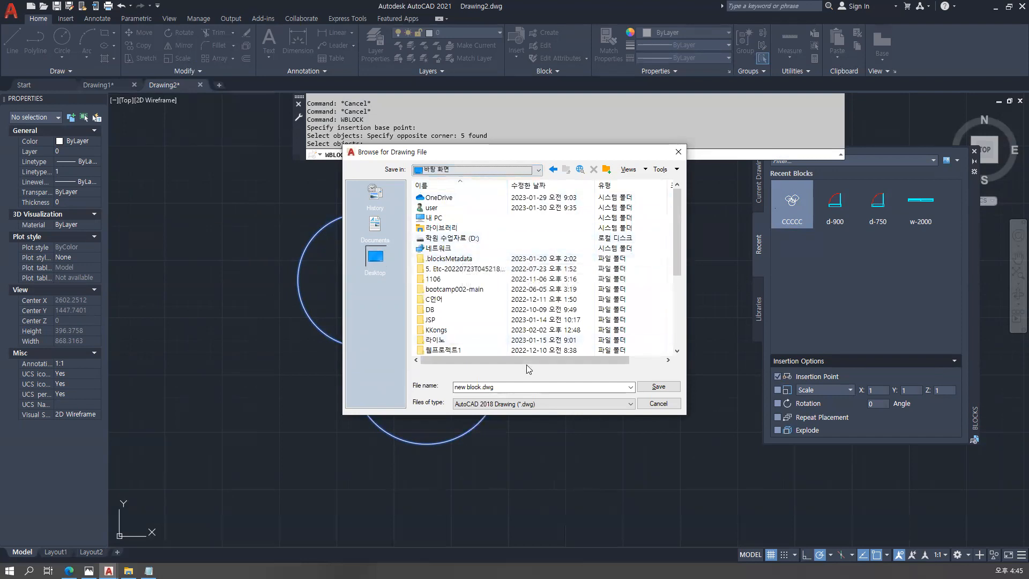
{"action": "left_click", "coordinate": [519, 388]}
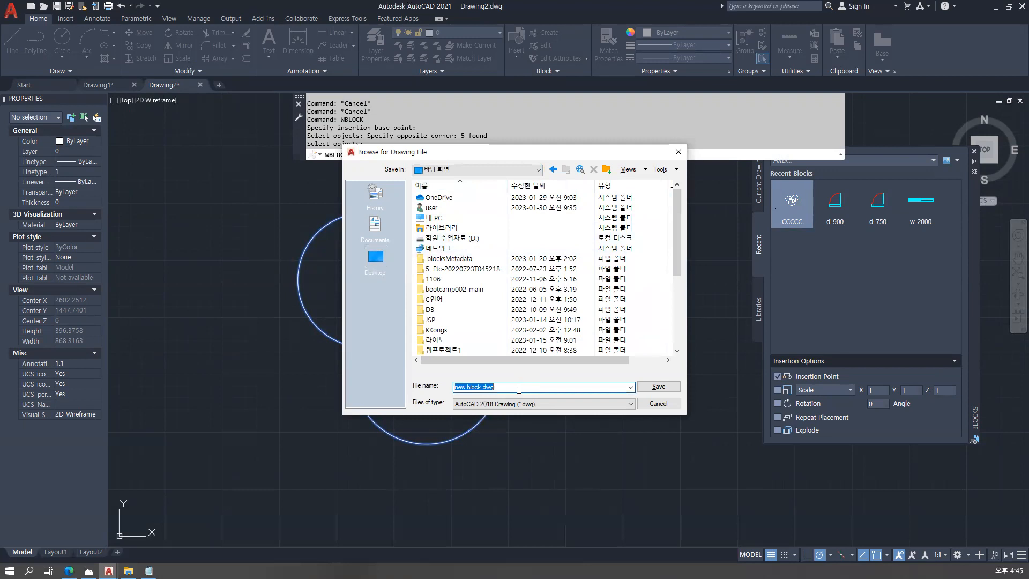
Browse the 공유 폴더 folder on drive C: and its 13시 캐드방특 subfolder as a possible save location
{"action": "left_click", "coordinate": [500, 169]}
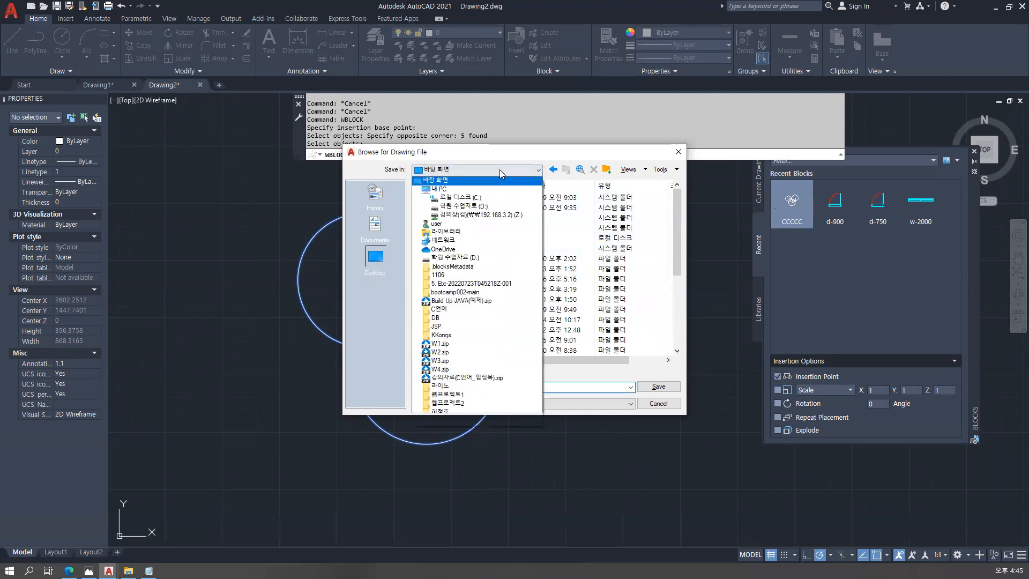
{"action": "left_click", "coordinate": [490, 198]}
{"action": "scroll", "coordinate": [480, 340], "scroll_direction": "down", "scroll_amount": 2}
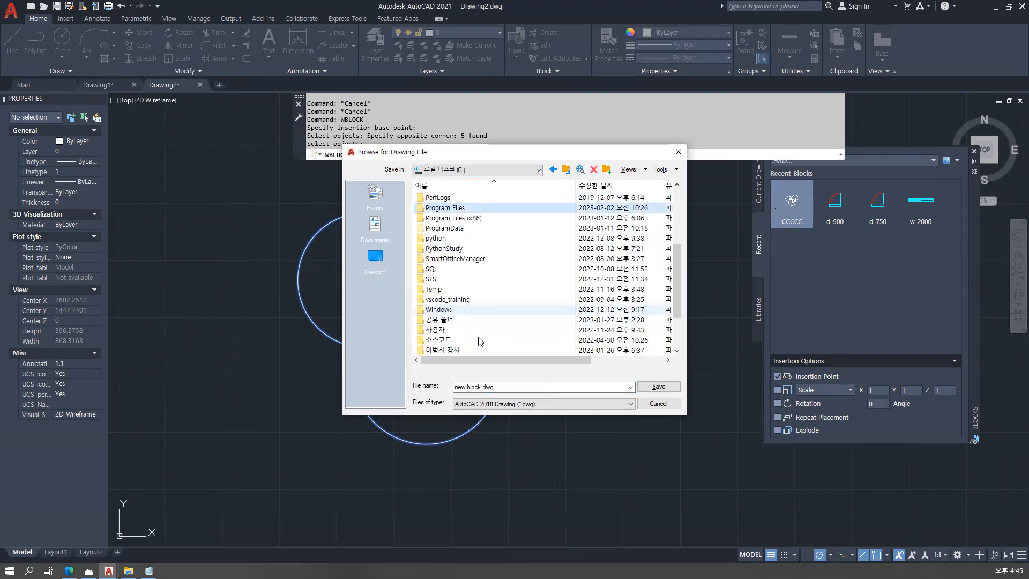
{"action": "double_click", "coordinate": [472, 319]}
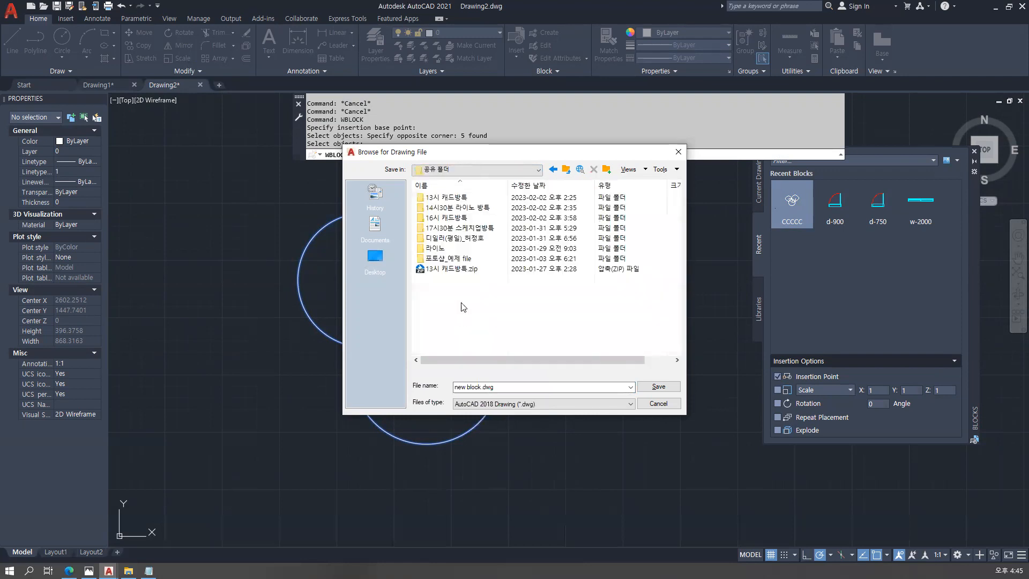
{"action": "double_click", "coordinate": [464, 203]}
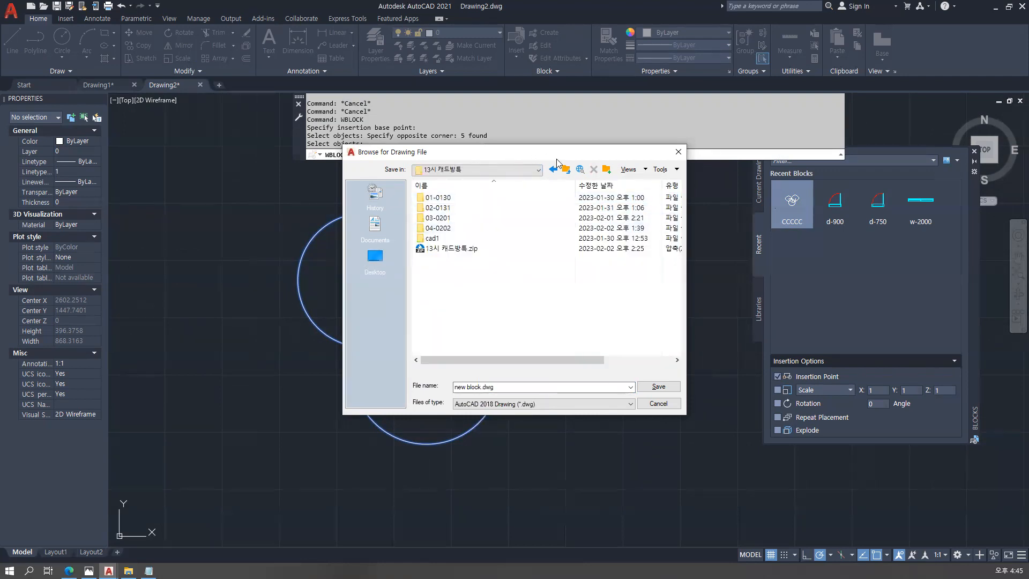
{"action": "left_click", "coordinate": [566, 169]}
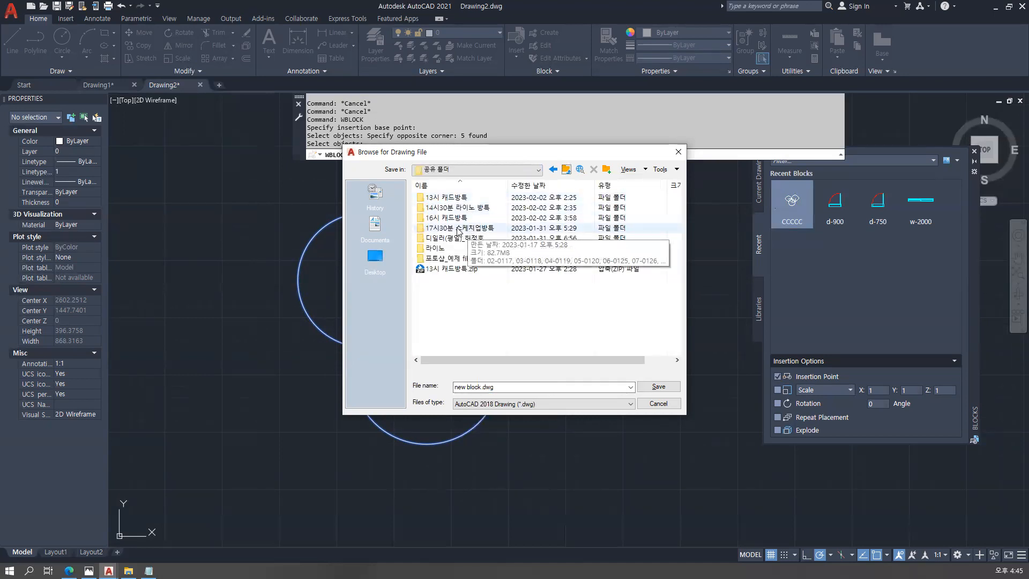
Save the written block to the desktop (바탕 화면) as 1234 and complete the Write Block command
{"action": "left_click", "coordinate": [471, 170]}
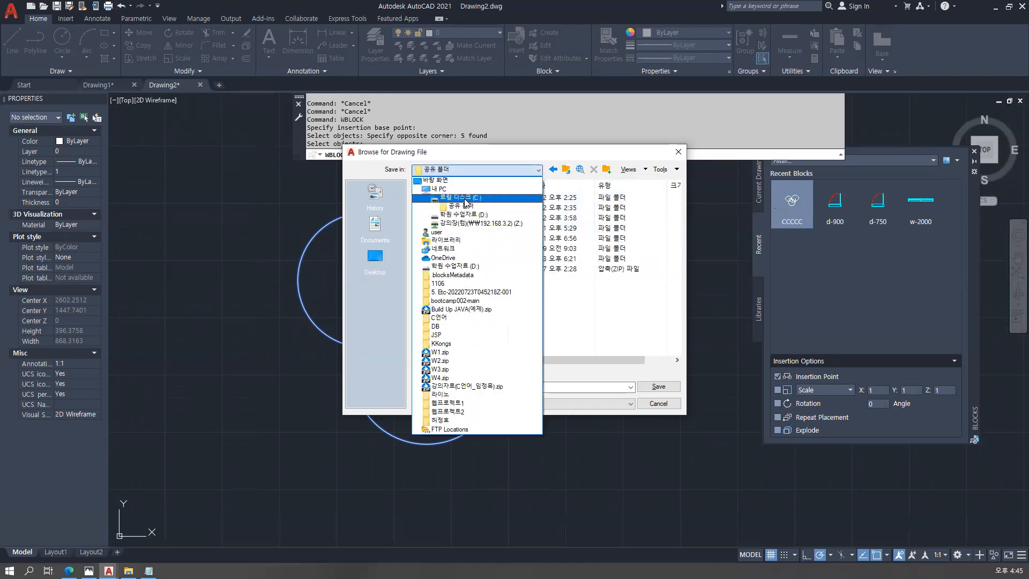
{"action": "left_click", "coordinate": [436, 181]}
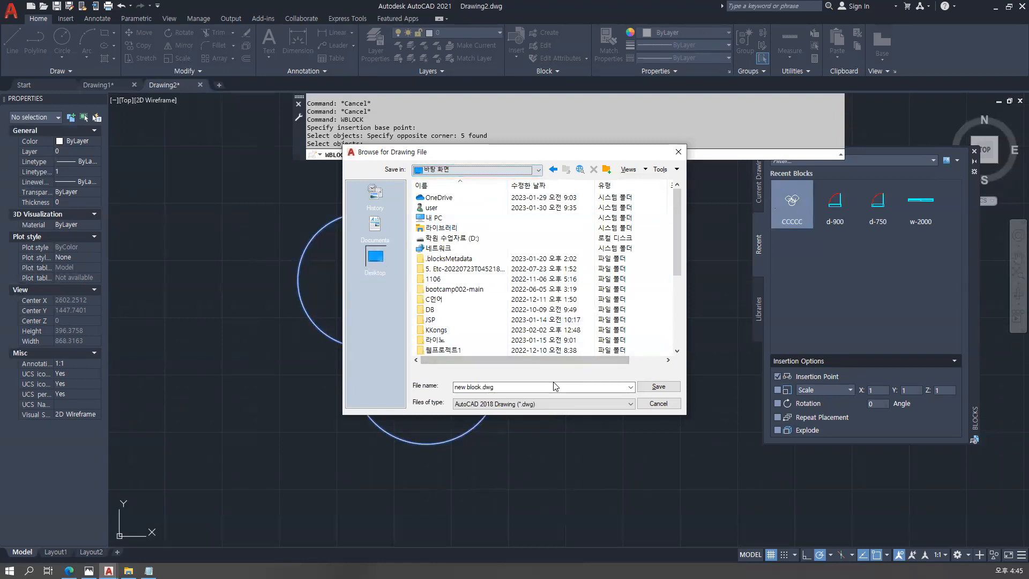
{"action": "left_click", "coordinate": [555, 386]}
{"action": "type", "text": "1234"}
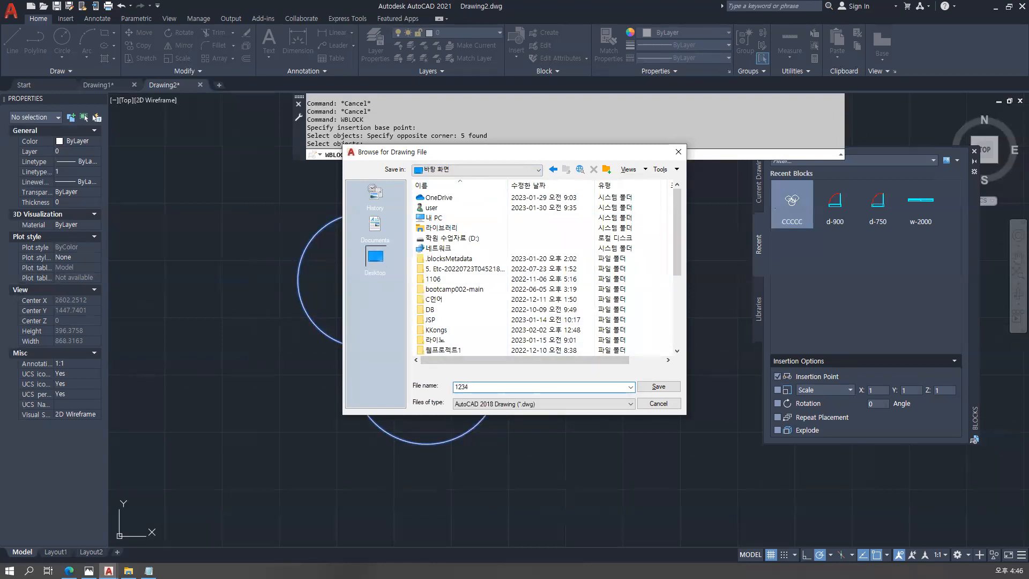
{"action": "left_click", "coordinate": [658, 387]}
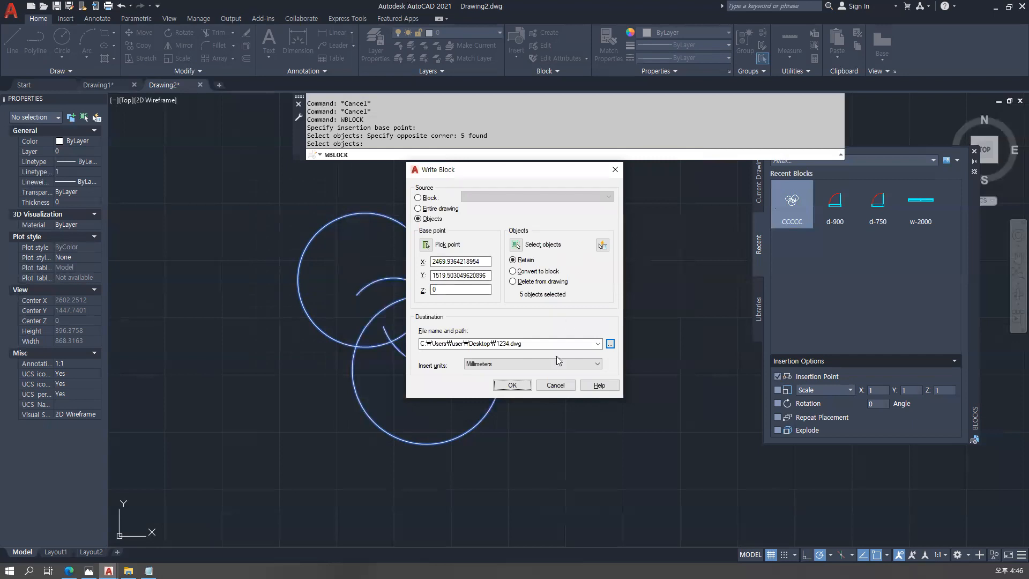
{"action": "left_click", "coordinate": [513, 385]}
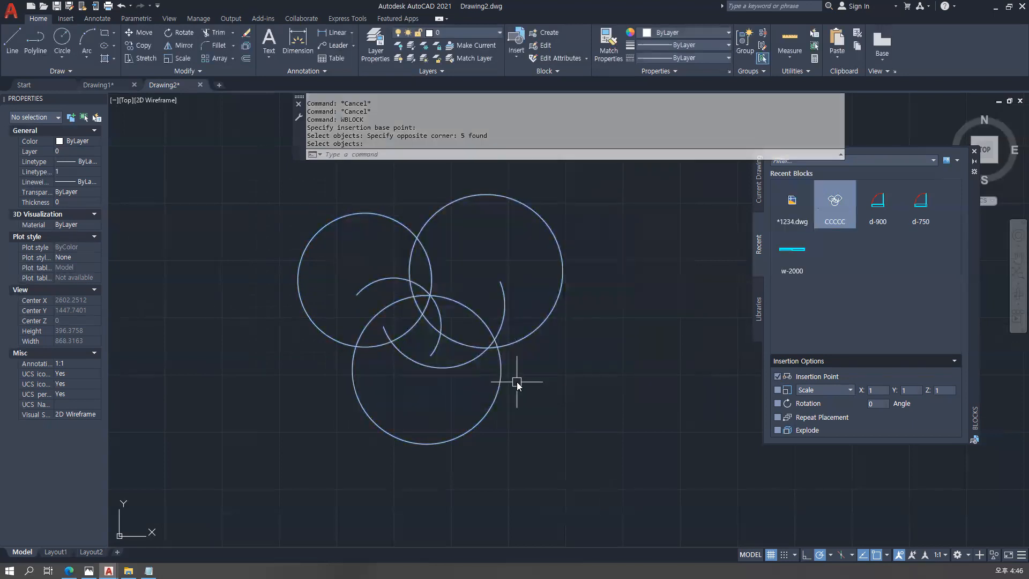
Check the original geometry by selecting the upper-right circle, then clear the selection
{"action": "left_click", "coordinate": [498, 345]}
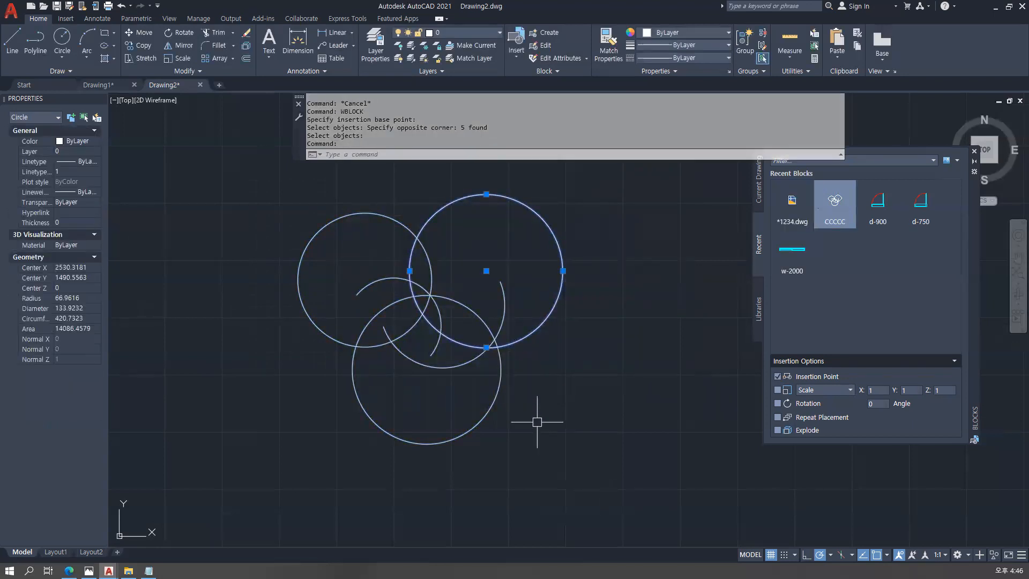
{"action": "left_click", "coordinate": [494, 409]}
{"action": "left_click", "coordinate": [454, 370]}
{"action": "key", "text": "Escape"}
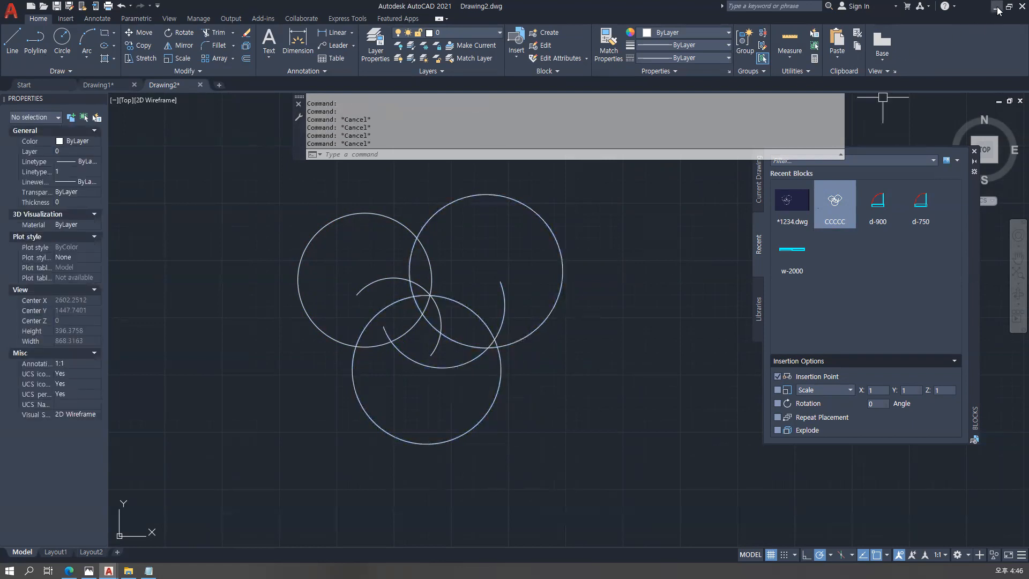
Switch to the Windows desktop, clearing the open windows away, and locate the 1234.dwg file
{"action": "key", "text": "alt+Tab"}
{"action": "left_click", "coordinate": [865, 34]}
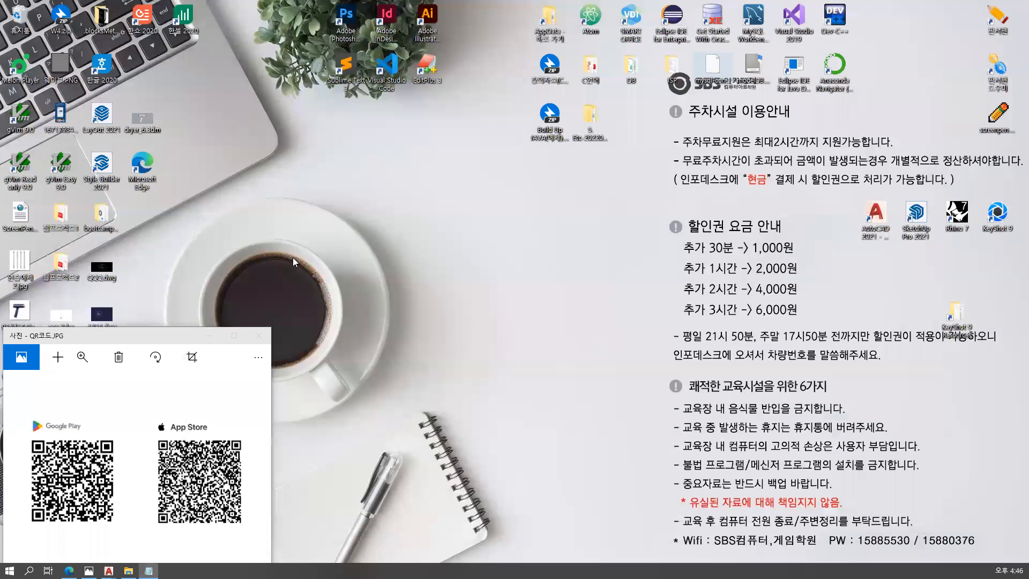
{"action": "left_click", "coordinate": [259, 336]}
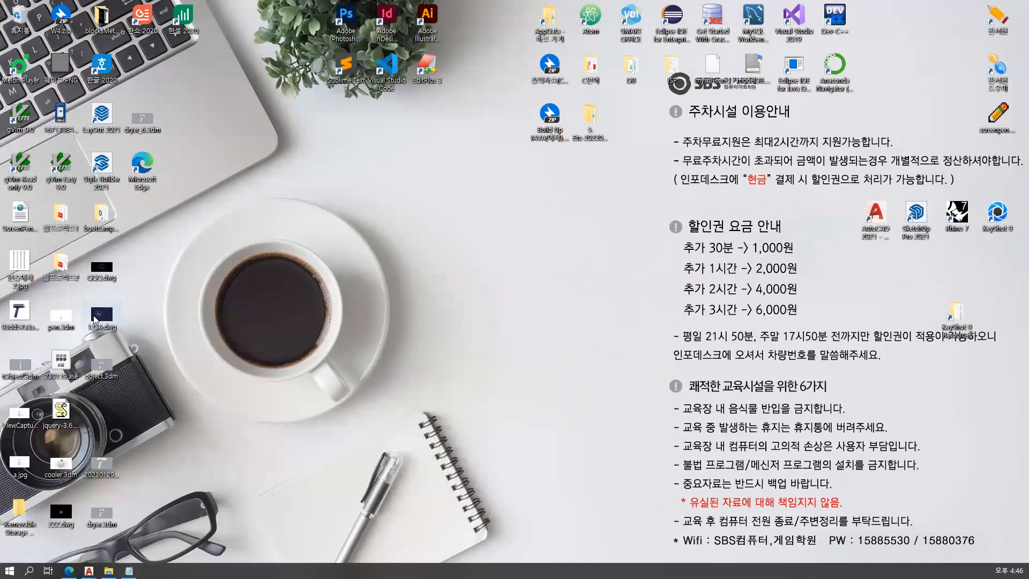
{"action": "left_click", "coordinate": [109, 318]}
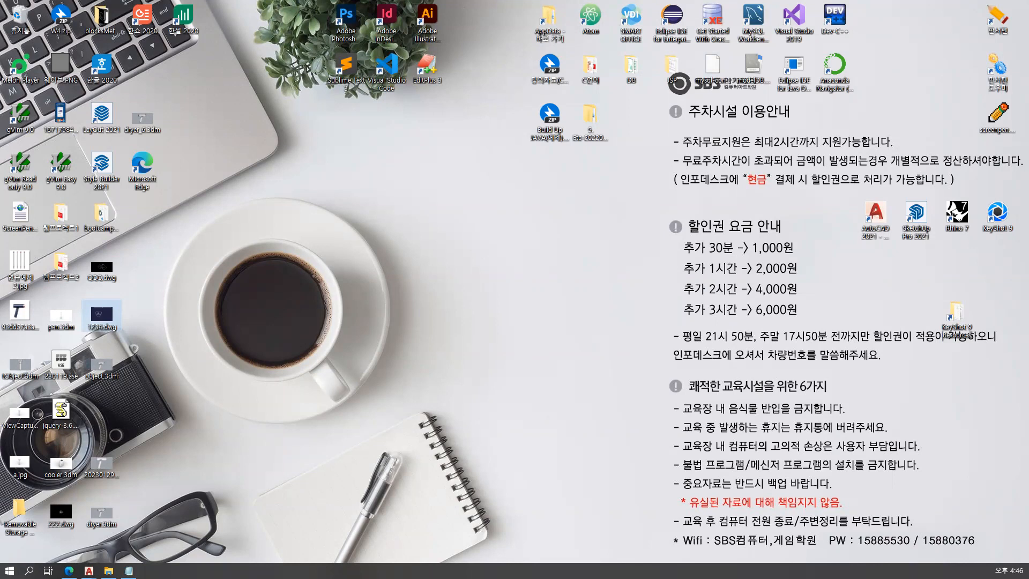
Return to AutoCAD and quit it without saving the changes to the open drawings
{"action": "left_click", "coordinate": [128, 570]}
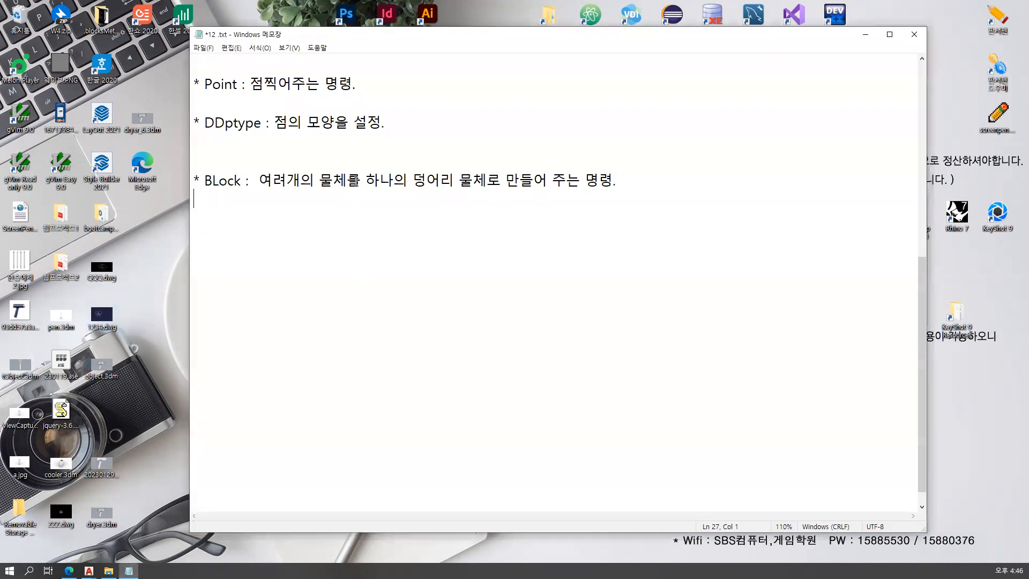
{"action": "left_click", "coordinate": [199, 511]}
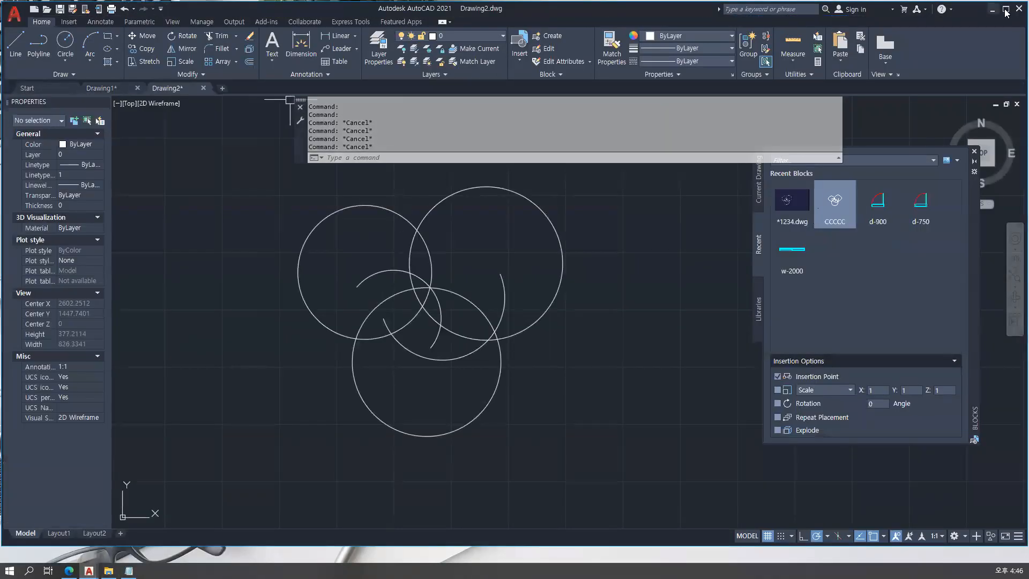
{"action": "key", "text": "ctrl+q"}
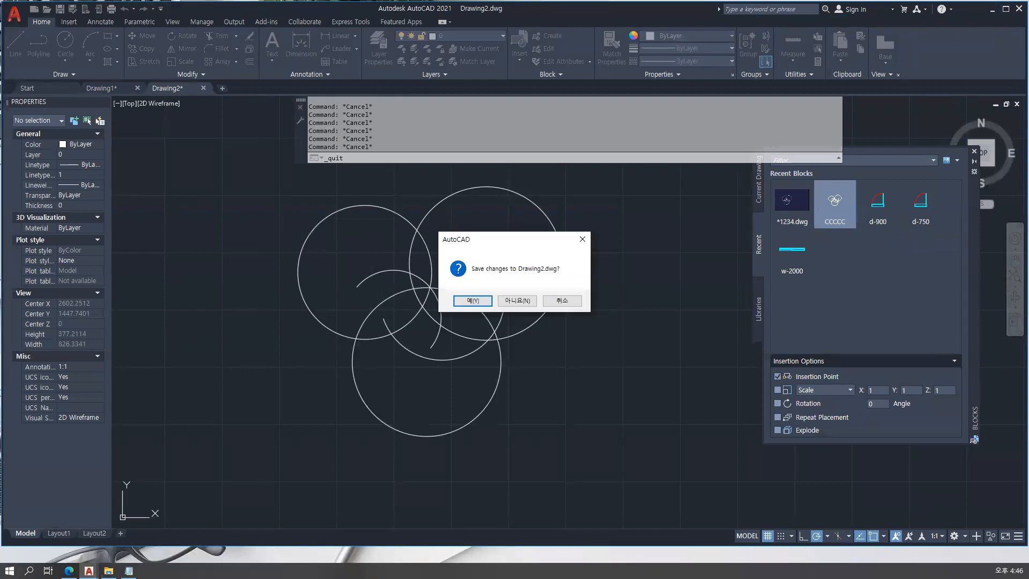
{"action": "left_click", "coordinate": [514, 302]}
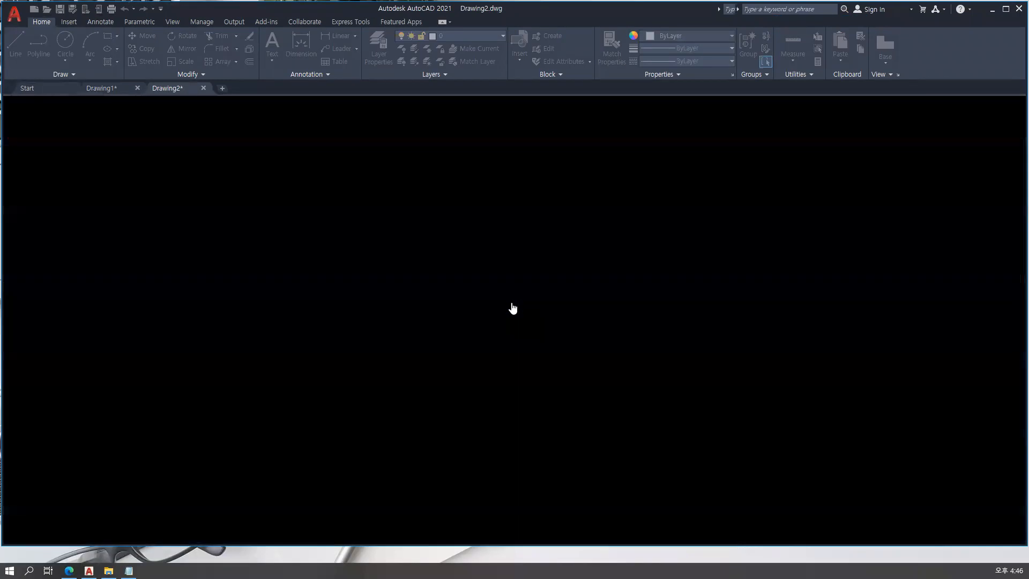
{"action": "left_click", "coordinate": [518, 300]}
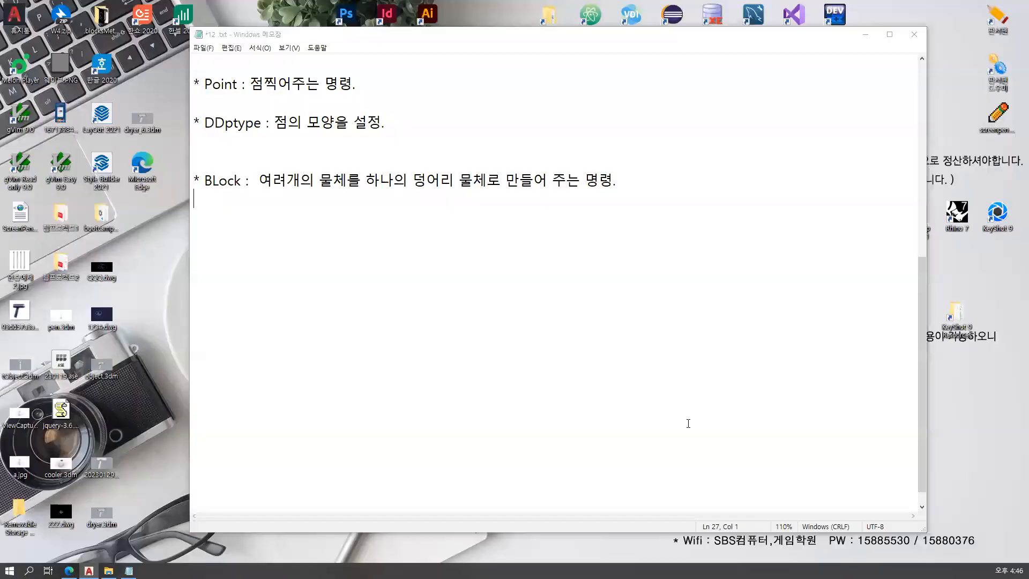
Open 1234.dwg from the desktop in AutoCAD and dismiss the invalid-shortcut warning
{"action": "left_click", "coordinate": [865, 35]}
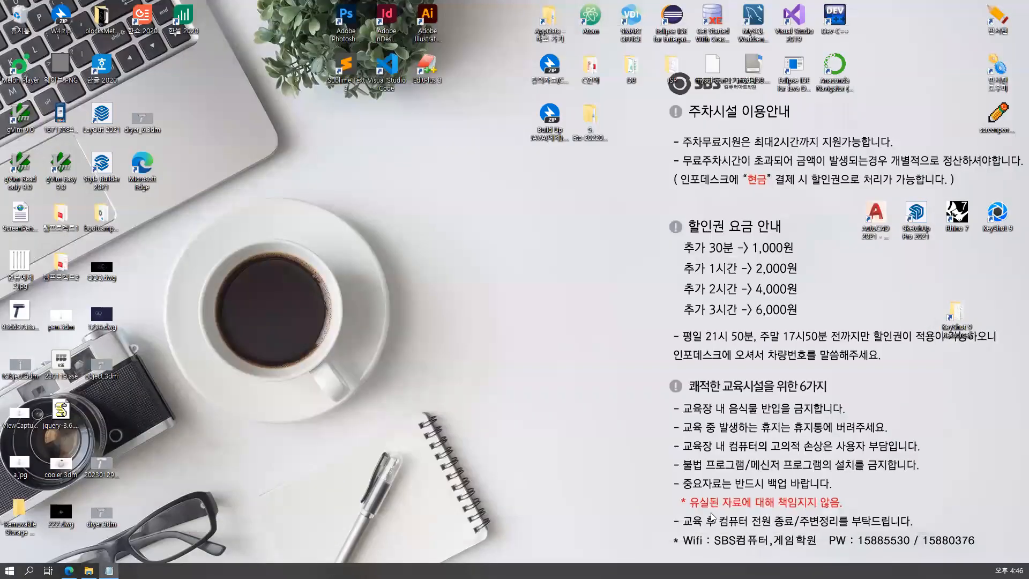
{"action": "double_click", "coordinate": [101, 316]}
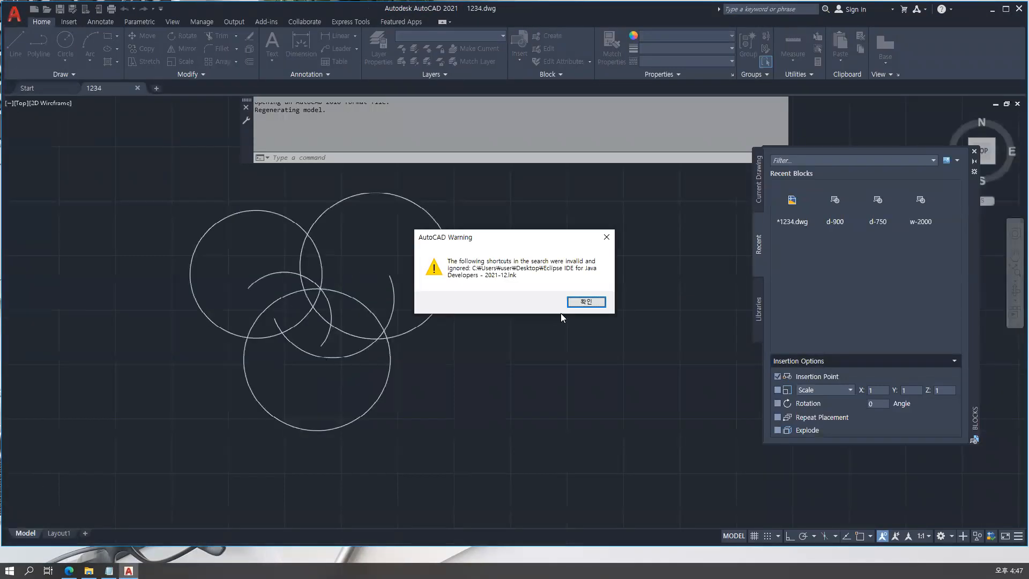
{"action": "left_click", "coordinate": [589, 302]}
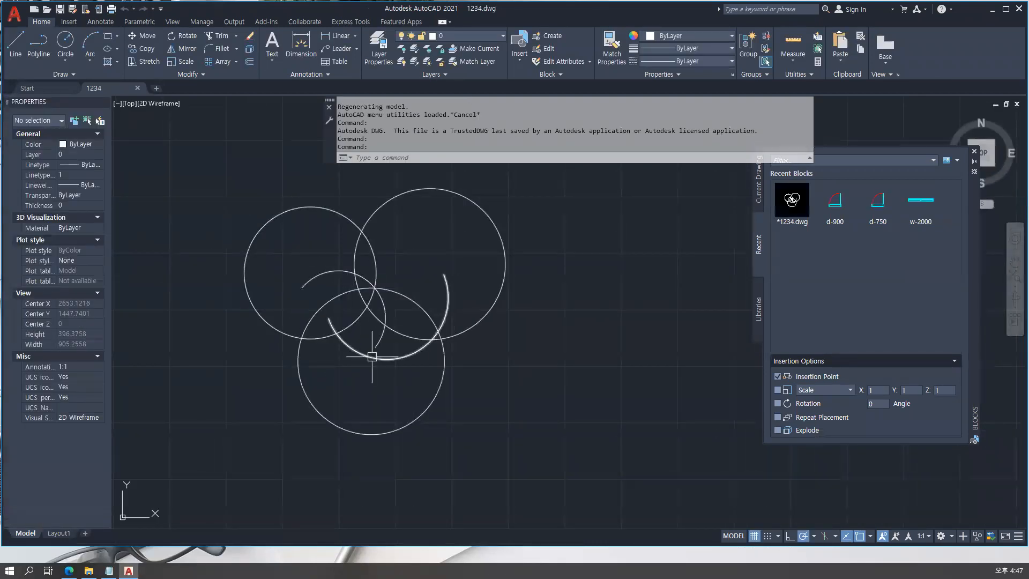
Inspect the contents of the 1234 drawing by selecting all its circles and arcs, then clear the selection
{"action": "left_click", "coordinate": [523, 395]}
{"action": "left_click", "coordinate": [274, 229]}
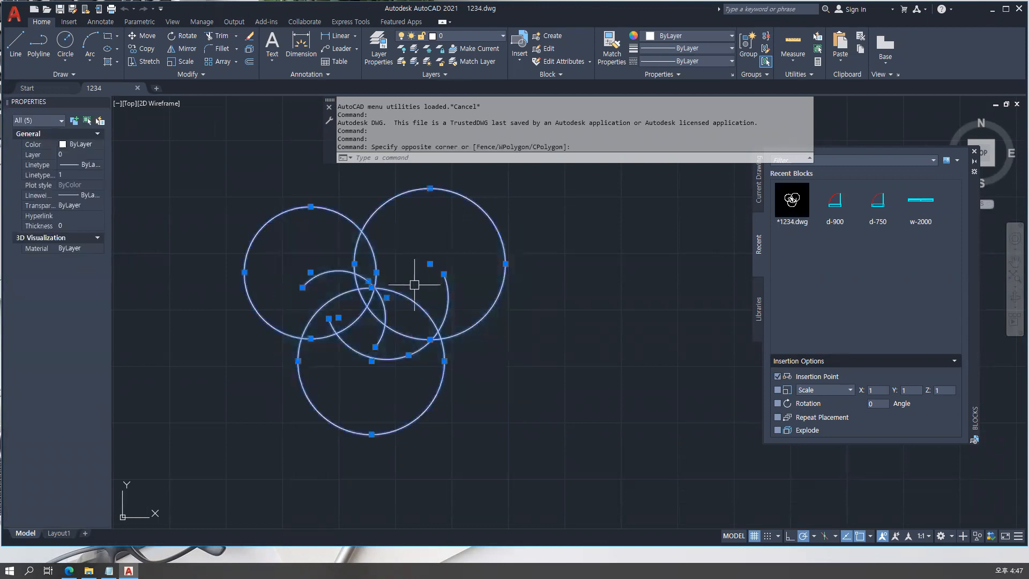
{"action": "left_click", "coordinate": [499, 319]}
{"action": "left_click", "coordinate": [500, 320]}
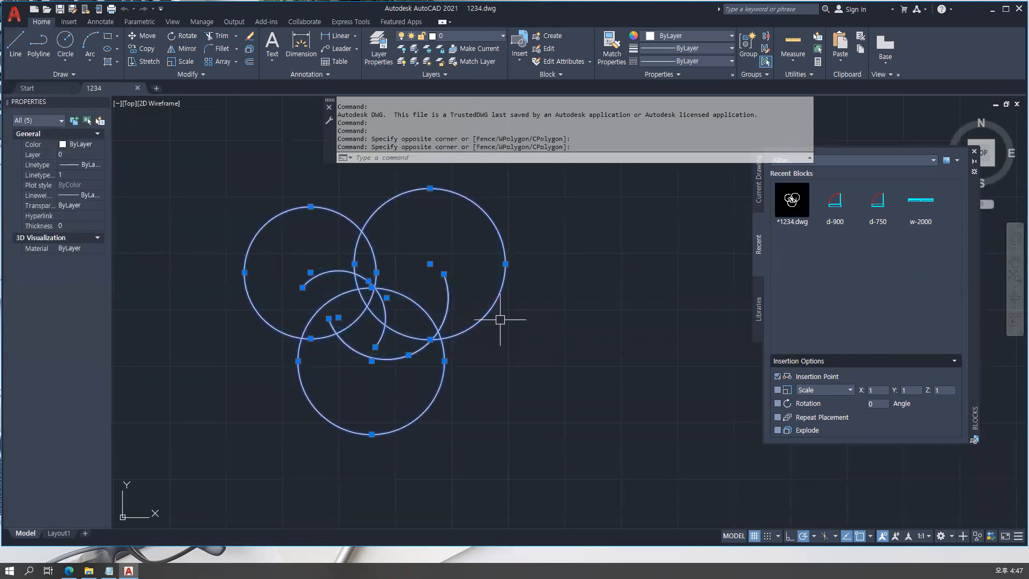
{"action": "key", "text": "Escape"}
{"action": "key", "text": "Escape"}
{"action": "key", "text": "Escape"}
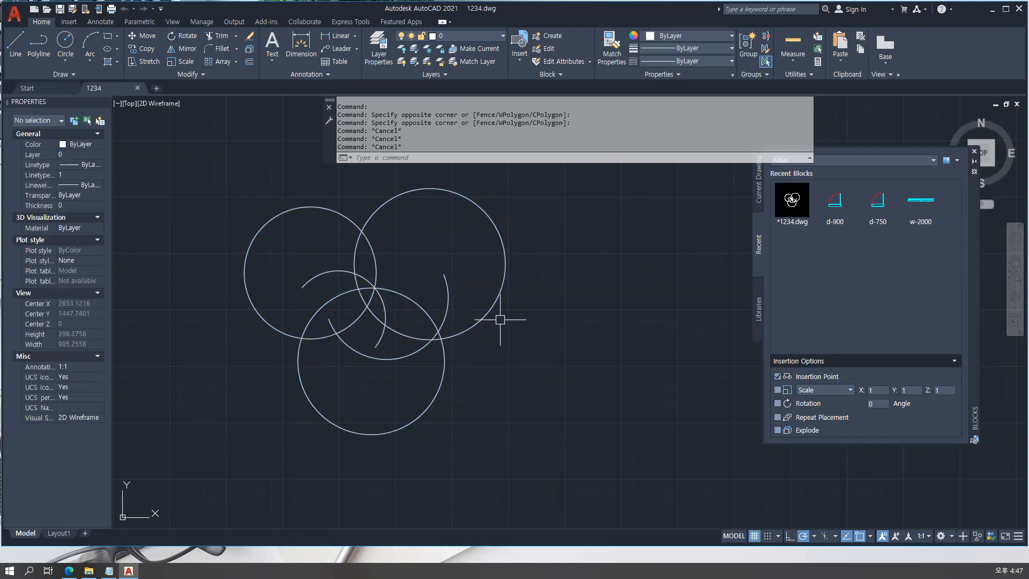
Create a new blank drawing and close the 1234 drawing
{"action": "left_click", "coordinate": [50, 88]}
{"action": "left_click", "coordinate": [157, 88]}
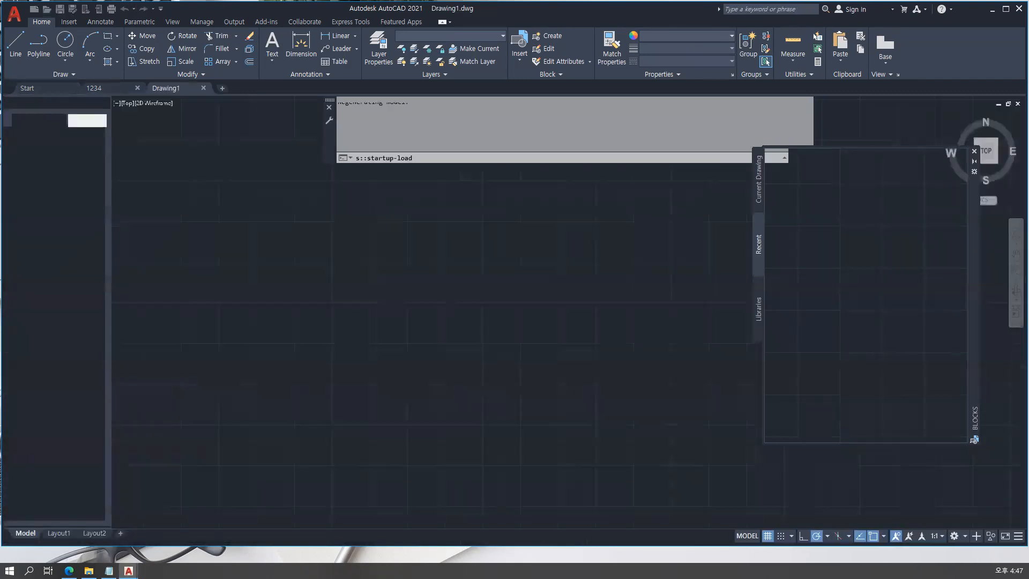
{"action": "left_click", "coordinate": [119, 88]}
{"action": "left_click", "coordinate": [137, 88]}
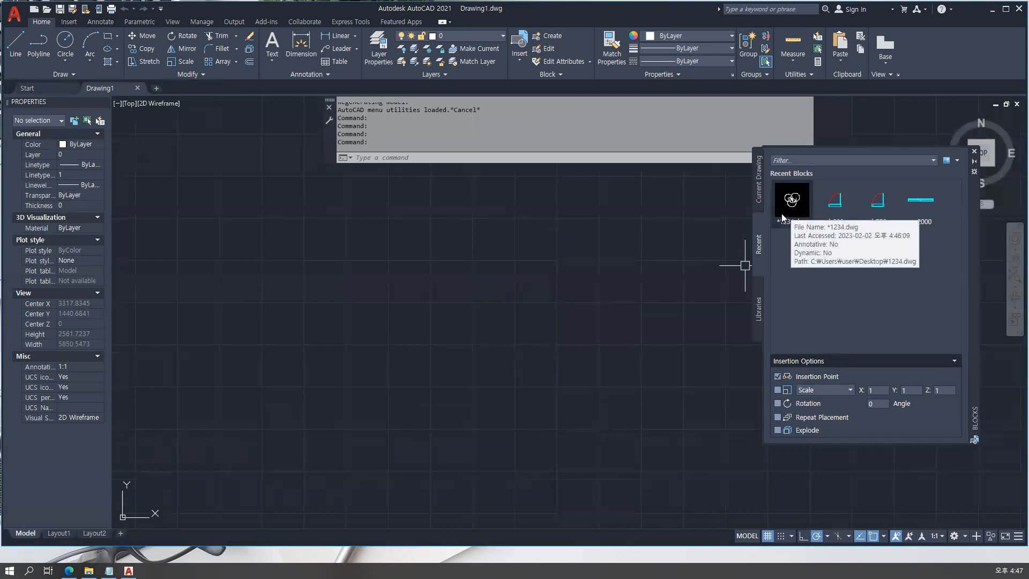
Check the current drawing's block list, reposition the Blocks palette and load 1234.dwg from the desktop as a block library
{"action": "left_click", "coordinate": [757, 182]}
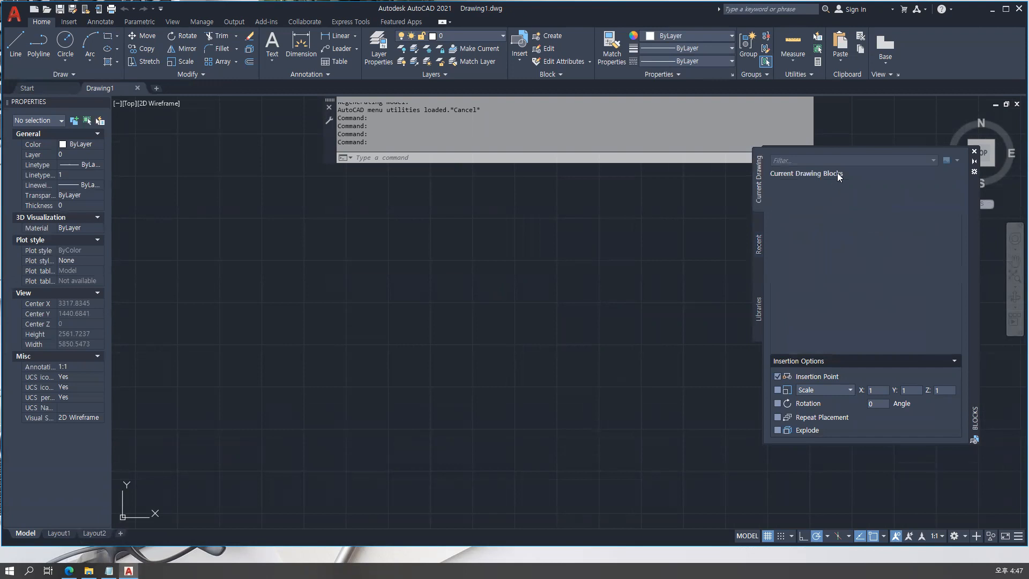
{"action": "left_click_drag", "start_coordinate": [974, 201], "coordinate": [913, 198]}
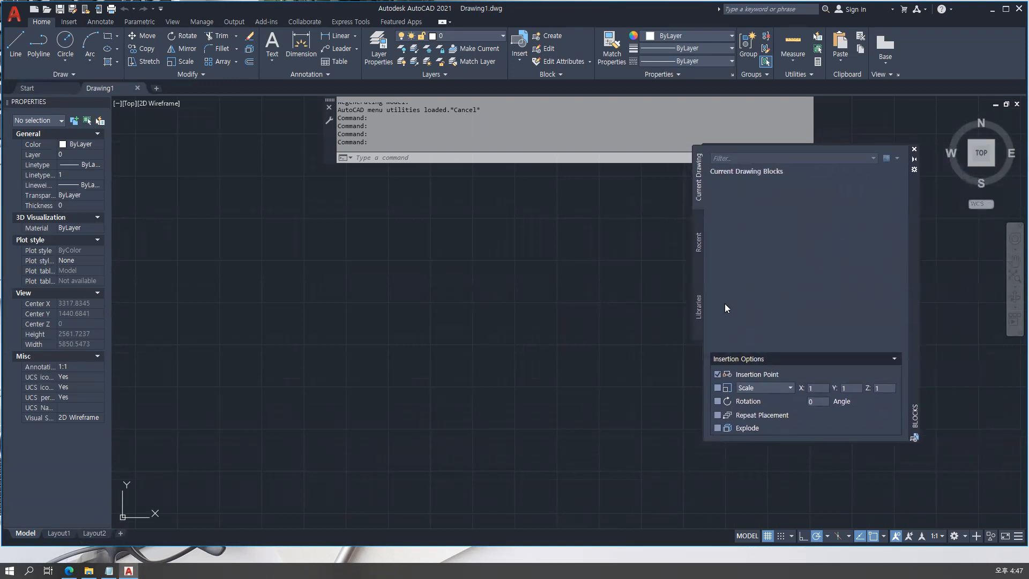
{"action": "left_click", "coordinate": [700, 313]}
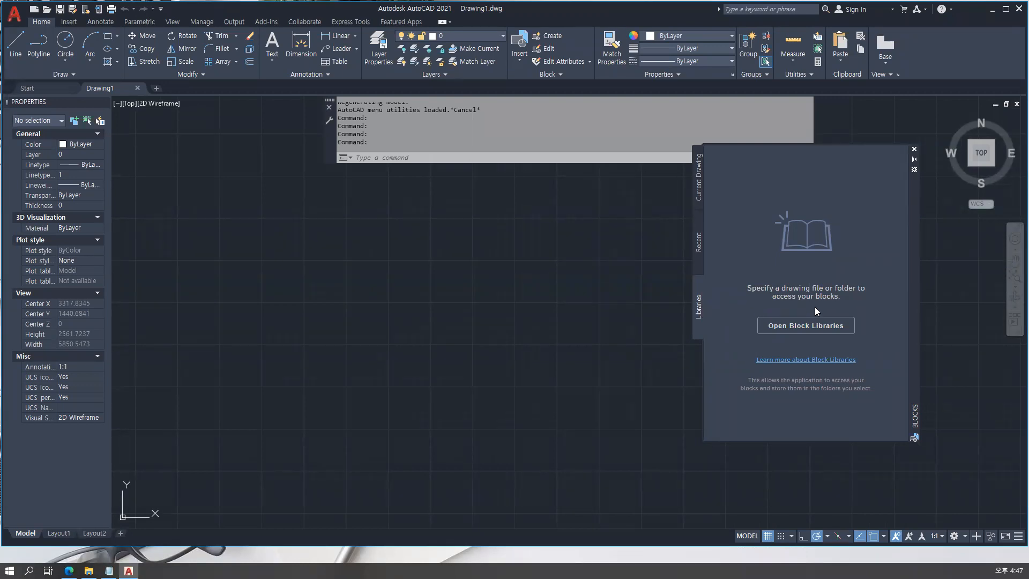
{"action": "left_click", "coordinate": [825, 329]}
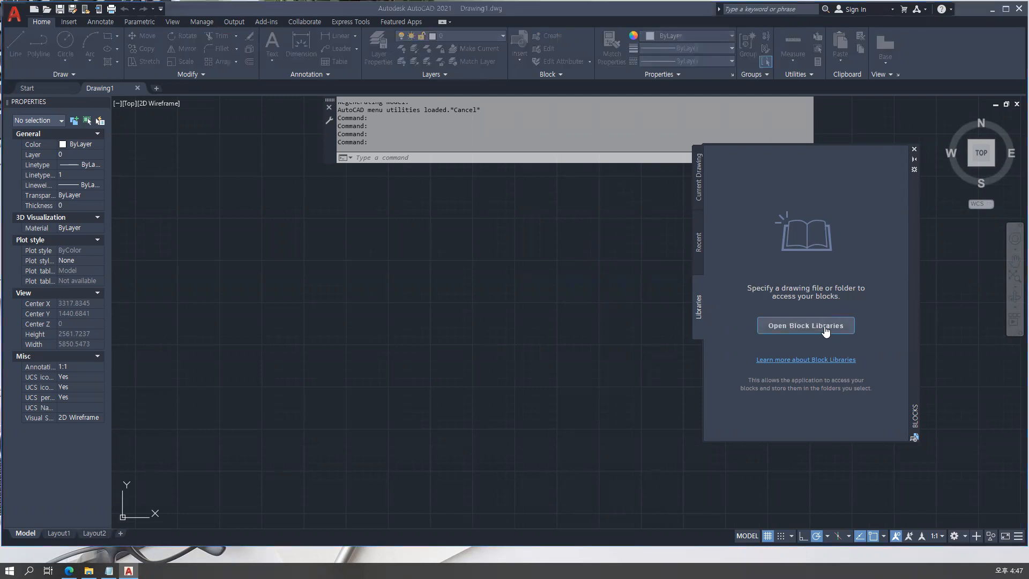
{"action": "left_click_drag", "start_coordinate": [584, 143], "coordinate": [631, 123]}
{"action": "scroll", "coordinate": [507, 247], "scroll_direction": "down", "scroll_amount": 3}
{"action": "left_click", "coordinate": [498, 211]}
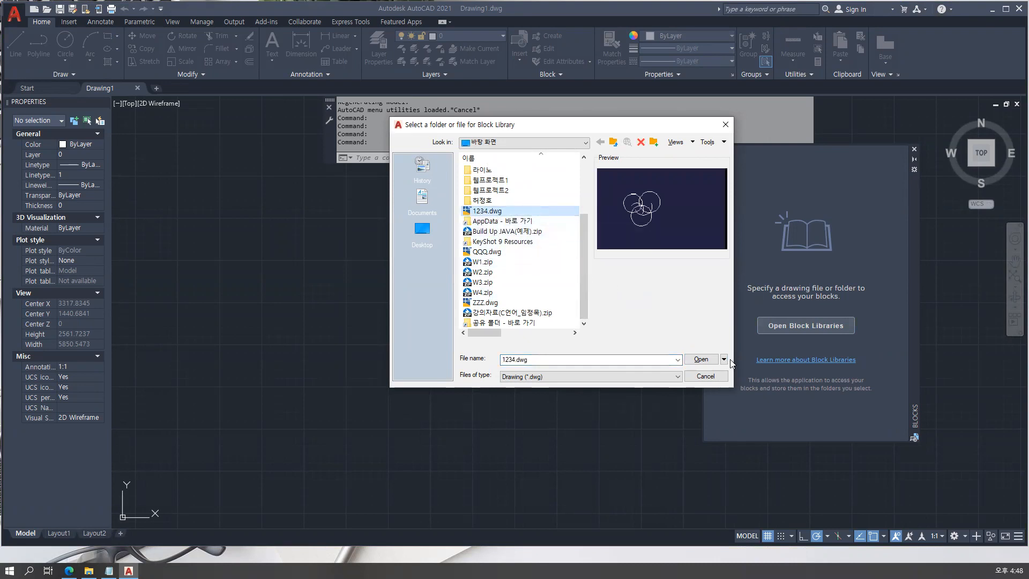
{"action": "left_click", "coordinate": [703, 359]}
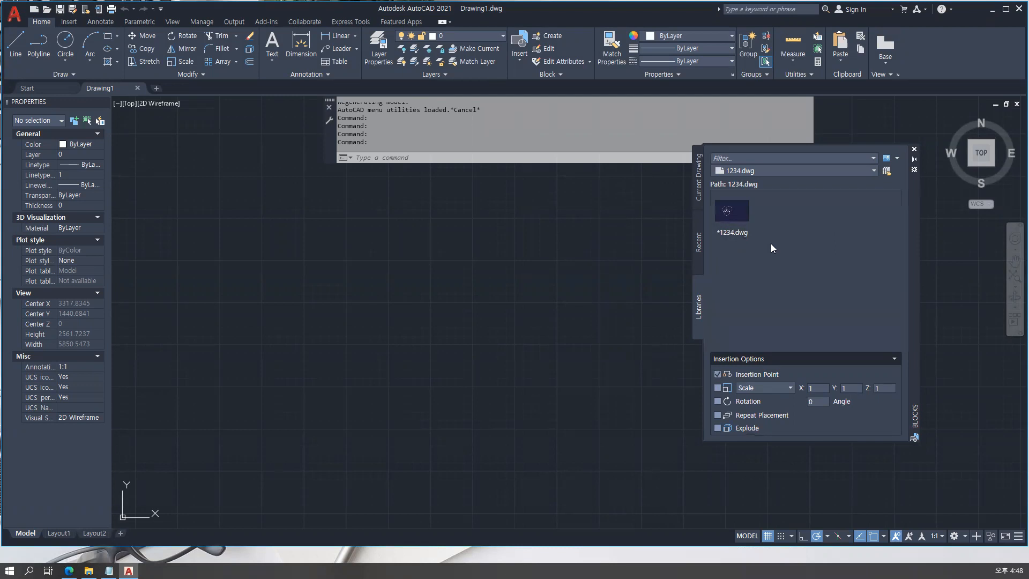
Compare the current drawing, recent and library block lists, ending on the 1234.dwg library
{"action": "left_click", "coordinate": [698, 184]}
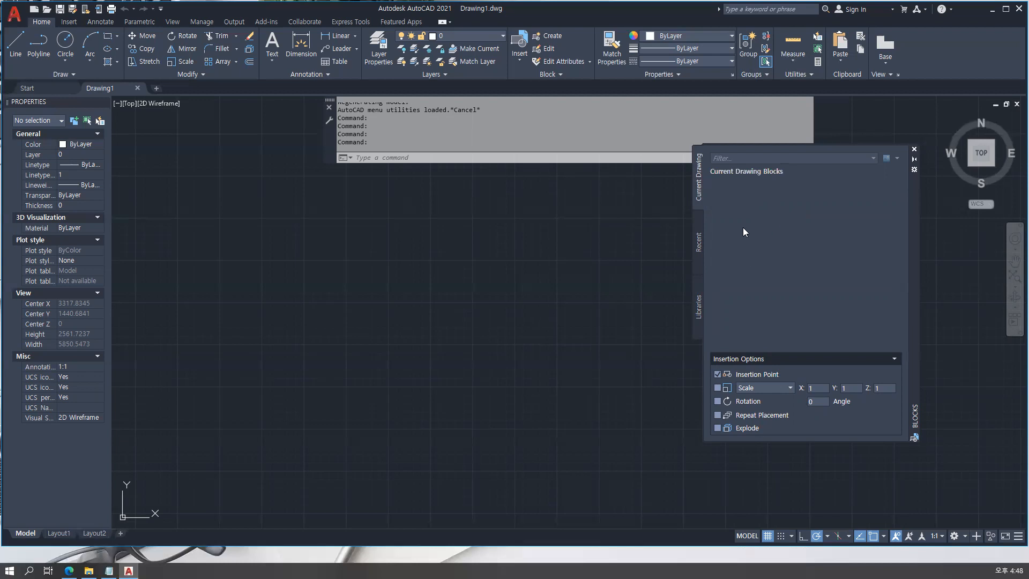
{"action": "left_click", "coordinate": [699, 241]}
{"action": "left_click", "coordinate": [697, 301]}
{"action": "left_click", "coordinate": [700, 241]}
{"action": "left_click", "coordinate": [701, 310]}
Insert the 1234.dwg library block into the blank drawing, select it to check it as a block reference, and clear the selection
{"action": "left_click", "coordinate": [732, 210]}
{"action": "left_click", "coordinate": [350, 279]}
{"action": "scroll", "coordinate": [429, 338], "scroll_direction": "up", "scroll_amount": 5}
{"action": "left_click", "coordinate": [348, 266]}
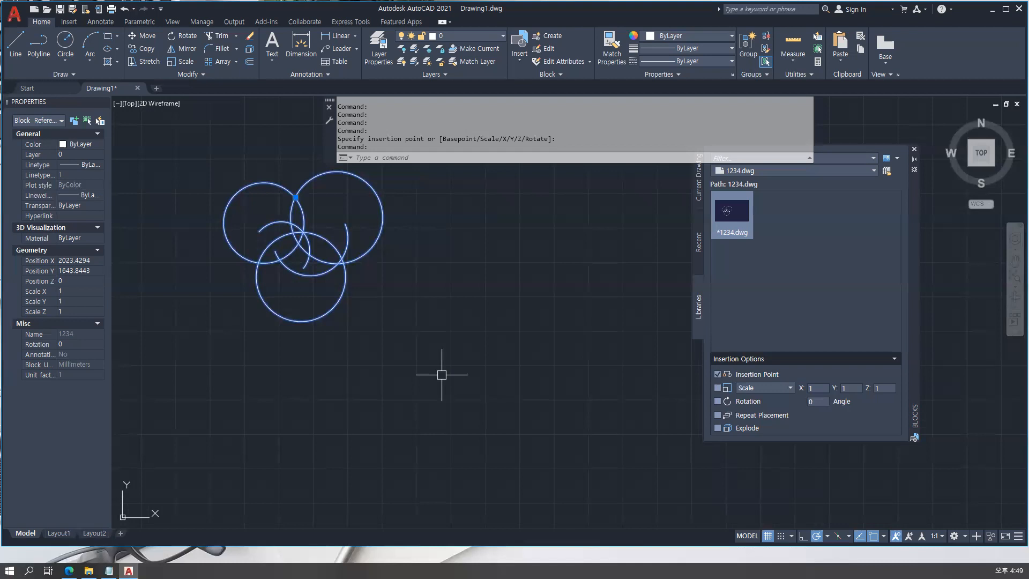
{"action": "key", "text": "Escape"}
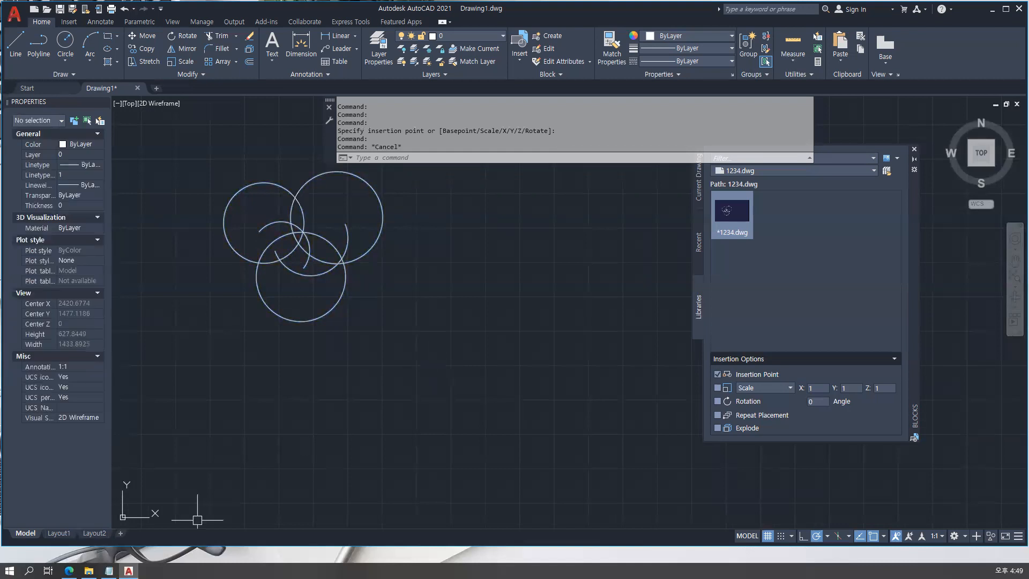
Switch to File Explorer's 12-0202 folder and open the PDFs Block_Divide_Measure-1 to Block_Divide_Measure-7 together
{"action": "left_click", "coordinate": [89, 570]}
{"action": "left_click_drag", "start_coordinate": [393, 269], "coordinate": [324, 173]}
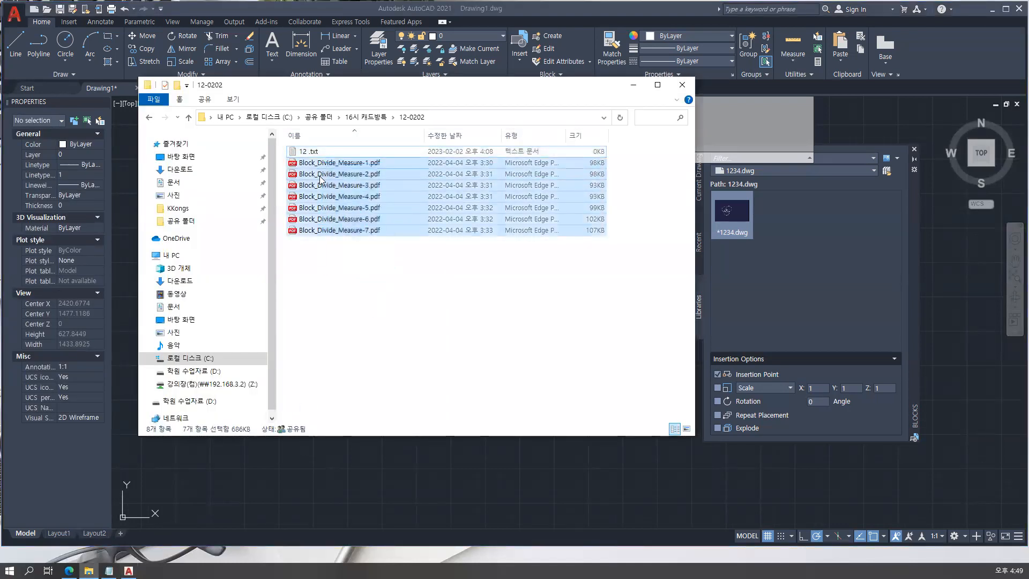
{"action": "double_click", "coordinate": [324, 180]}
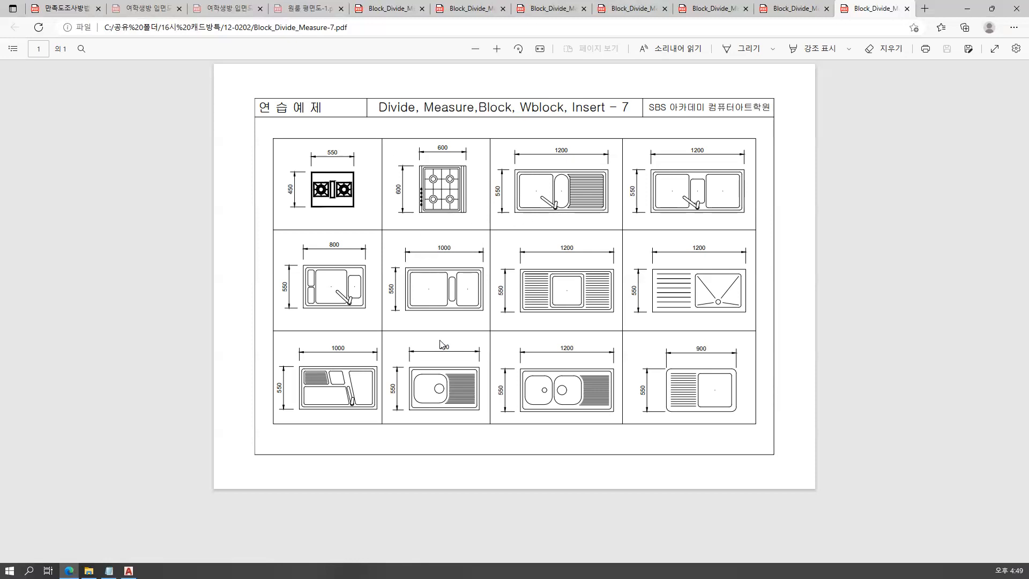
Mark the two 1200-wide sinks in the first row of Block_Divide_Measure-7.pdf with red rectangles
{"action": "key", "text": "ctrl+2"}
{"action": "mouse_move", "coordinate": [487, 225]}
{"action": "left_mouse_down", "text": "ctrl"}
{"action": "mouse_move", "coordinate": [550, 157]}
{"action": "mouse_move", "coordinate": [625, 142]}
{"action": "left_mouse_up", "text": "ctrl"}
{"action": "mouse_move", "coordinate": [620, 228]}
{"action": "left_mouse_down", "text": "ctrl"}
{"action": "mouse_move", "coordinate": [645, 197]}
{"action": "mouse_move", "coordinate": [744, 147]}
{"action": "left_mouse_up", "text": "ctrl"}
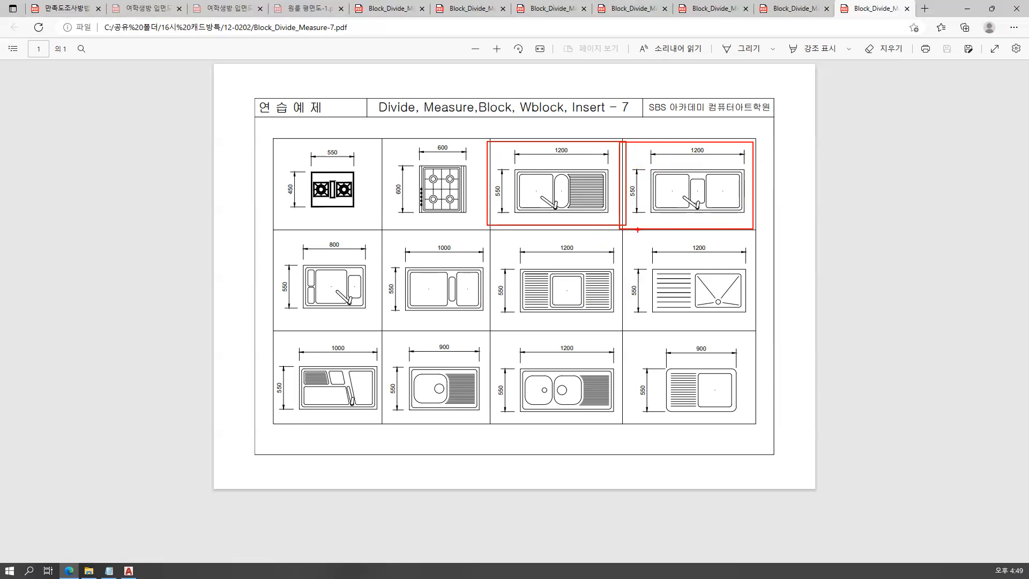
Mark the fourth first-row sink's faucet area and three second-row sinks, 1000, 1200 and 1200 wide, with red freehand strokes
{"action": "left_click_drag", "start_coordinate": [660, 211], "coordinate": [688, 206]}
{"action": "left_click_drag", "start_coordinate": [433, 306], "coordinate": [439, 293]}
{"action": "left_click_drag", "start_coordinate": [582, 288], "coordinate": [563, 301]}
{"action": "mouse_move", "coordinate": [676, 283]}
{"action": "left_mouse_down"}
{"action": "mouse_move", "coordinate": [677, 306]}
{"action": "mouse_move", "coordinate": [702, 309]}
{"action": "left_mouse_up"}
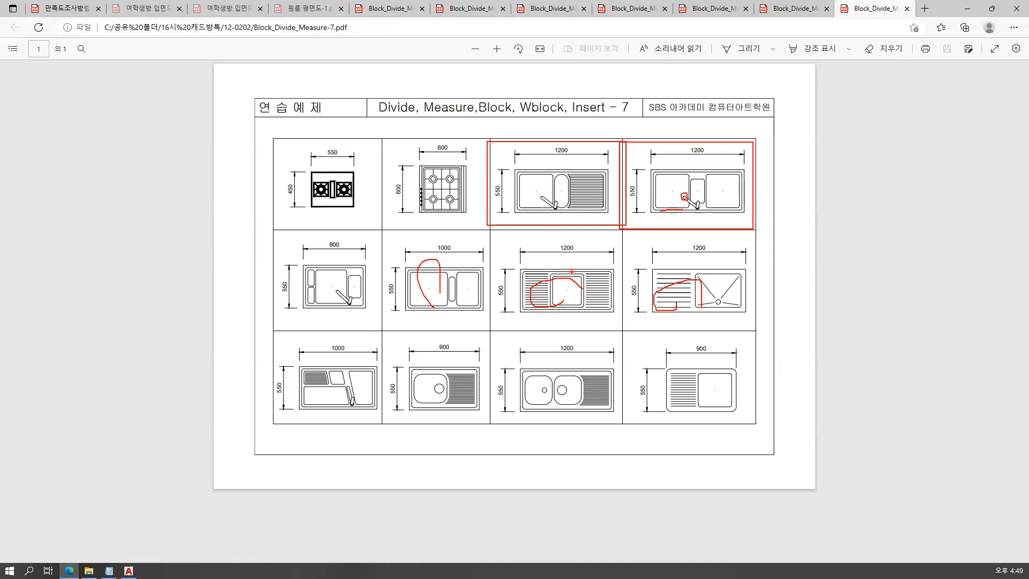
Sketch more red freehand marks over the 1200-wide sink with the central bowl in the second row
{"action": "mouse_move", "coordinate": [550, 256]}
{"action": "left_mouse_down"}
{"action": "mouse_move", "coordinate": [590, 257]}
{"action": "mouse_move", "coordinate": [574, 251]}
{"action": "mouse_move", "coordinate": [550, 278]}
{"action": "left_mouse_up"}
{"action": "mouse_move", "coordinate": [515, 298]}
{"action": "left_mouse_down"}
{"action": "mouse_move", "coordinate": [499, 300]}
{"action": "mouse_move", "coordinate": [578, 316]}
{"action": "left_mouse_up"}
{"action": "left_click_drag", "start_coordinate": [537, 272], "coordinate": [538, 316]}
{"action": "mouse_move", "coordinate": [502, 280]}
{"action": "left_mouse_down"}
{"action": "mouse_move", "coordinate": [611, 308]}
{"action": "mouse_move", "coordinate": [609, 332]}
{"action": "left_mouse_up"}
{"action": "left_click_drag", "start_coordinate": [556, 301], "coordinate": [574, 323]}
{"action": "mouse_move", "coordinate": [544, 265]}
{"action": "left_mouse_down"}
{"action": "mouse_move", "coordinate": [591, 299]}
{"action": "mouse_move", "coordinate": [587, 325]}
{"action": "left_mouse_up"}
Outline the whole practice sheet in red and sketch rough outlines around the four fixtures in its first row
{"action": "mouse_move", "coordinate": [256, 60]}
{"action": "left_mouse_down"}
{"action": "mouse_move", "coordinate": [242, 488]}
{"action": "mouse_move", "coordinate": [883, 207]}
{"action": "mouse_move", "coordinate": [247, 80]}
{"action": "left_mouse_up"}
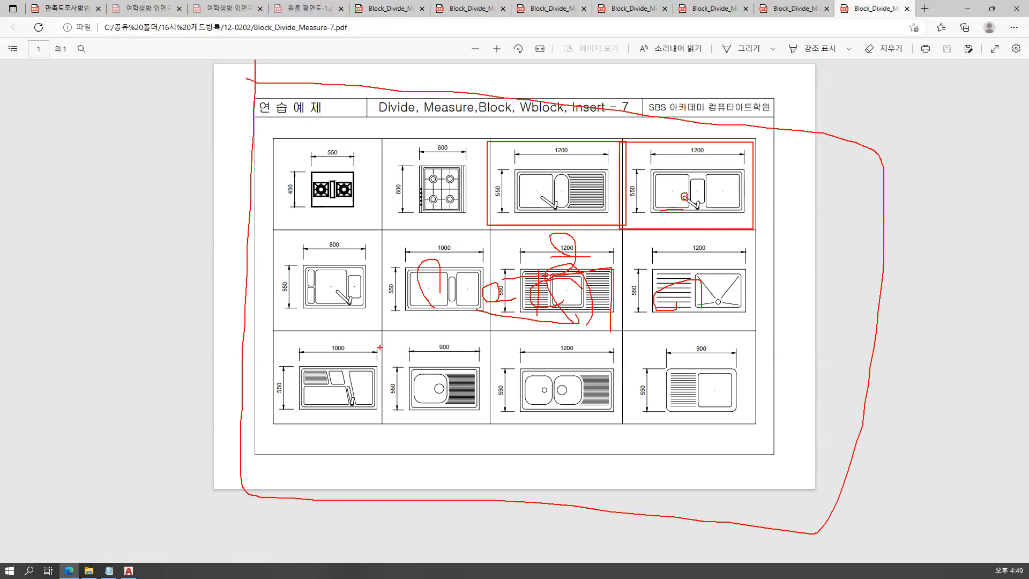
{"action": "mouse_move", "coordinate": [288, 122]}
{"action": "left_mouse_down"}
{"action": "mouse_move", "coordinate": [288, 175]}
{"action": "mouse_move", "coordinate": [360, 146]}
{"action": "mouse_move", "coordinate": [280, 118]}
{"action": "left_mouse_up"}
{"action": "mouse_move", "coordinate": [387, 126]}
{"action": "left_mouse_down"}
{"action": "mouse_move", "coordinate": [388, 188]}
{"action": "mouse_move", "coordinate": [388, 128]}
{"action": "mouse_move", "coordinate": [443, 185]}
{"action": "mouse_move", "coordinate": [544, 140]}
{"action": "left_mouse_up"}
{"action": "left_click_drag", "start_coordinate": [452, 136], "coordinate": [542, 138]}
{"action": "left_click_drag", "start_coordinate": [634, 134], "coordinate": [664, 210]}
{"action": "left_click_drag", "start_coordinate": [673, 145], "coordinate": [675, 212]}
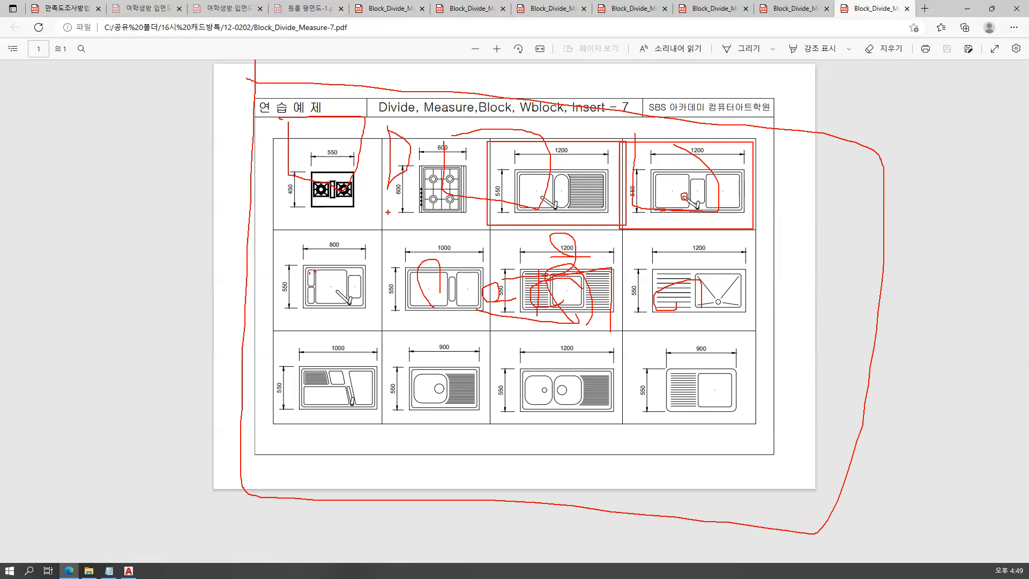
Circle the 600-wide cooktop and mark the bowl details of the two 1200-wide sinks in the first row
{"action": "mouse_move", "coordinate": [398, 155]}
{"action": "left_mouse_down"}
{"action": "mouse_move", "coordinate": [474, 231]}
{"action": "mouse_move", "coordinate": [418, 129]}
{"action": "mouse_move", "coordinate": [404, 195]}
{"action": "mouse_move", "coordinate": [433, 182]}
{"action": "left_mouse_up"}
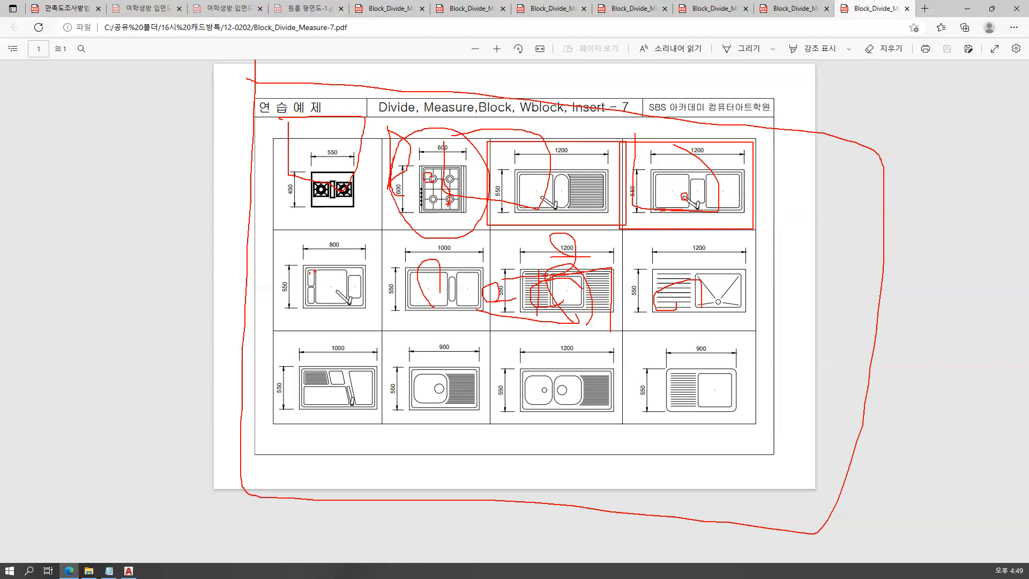
{"action": "mouse_move", "coordinate": [552, 208]}
{"action": "left_mouse_down"}
{"action": "mouse_move", "coordinate": [535, 189]}
{"action": "mouse_move", "coordinate": [561, 213]}
{"action": "left_mouse_up"}
{"action": "mouse_move", "coordinate": [590, 211]}
{"action": "left_mouse_down"}
{"action": "mouse_move", "coordinate": [574, 207]}
{"action": "mouse_move", "coordinate": [592, 204]}
{"action": "left_mouse_up"}
{"action": "left_click_drag", "start_coordinate": [679, 214], "coordinate": [666, 207]}
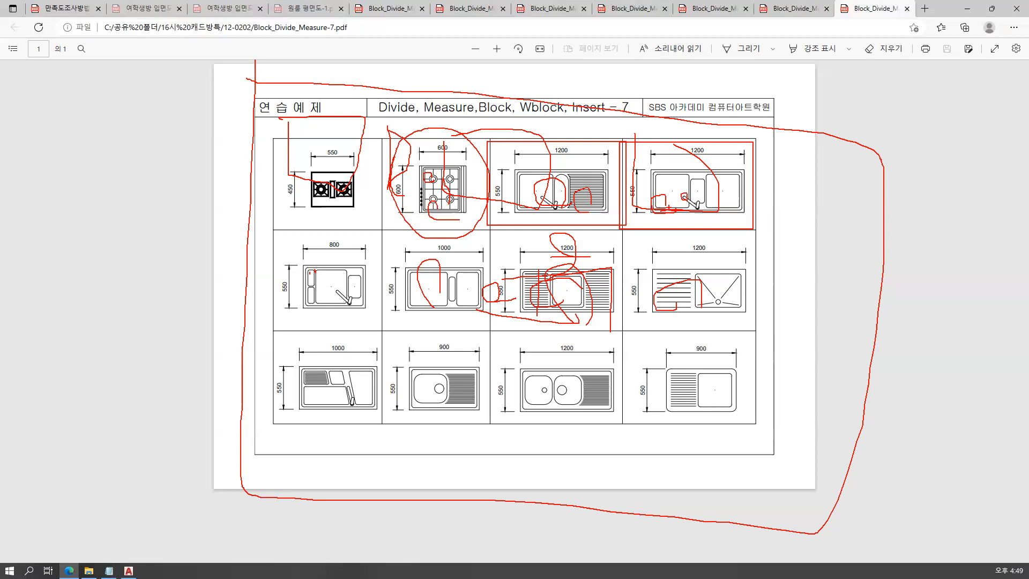
Draw a large red loop across the sheet and add further marks around the 600-wide and 550-wide cooktops
{"action": "mouse_move", "coordinate": [737, 447]}
{"action": "left_mouse_down"}
{"action": "mouse_move", "coordinate": [316, 382]}
{"action": "mouse_move", "coordinate": [587, 110]}
{"action": "mouse_move", "coordinate": [537, 483]}
{"action": "left_mouse_up"}
{"action": "mouse_move", "coordinate": [420, 148]}
{"action": "left_mouse_down"}
{"action": "mouse_move", "coordinate": [469, 148]}
{"action": "mouse_move", "coordinate": [426, 214]}
{"action": "mouse_move", "coordinate": [467, 165]}
{"action": "mouse_move", "coordinate": [406, 157]}
{"action": "left_mouse_up"}
{"action": "left_click_drag", "start_coordinate": [418, 209], "coordinate": [453, 217]}
{"action": "left_click_drag", "start_coordinate": [445, 177], "coordinate": [445, 212]}
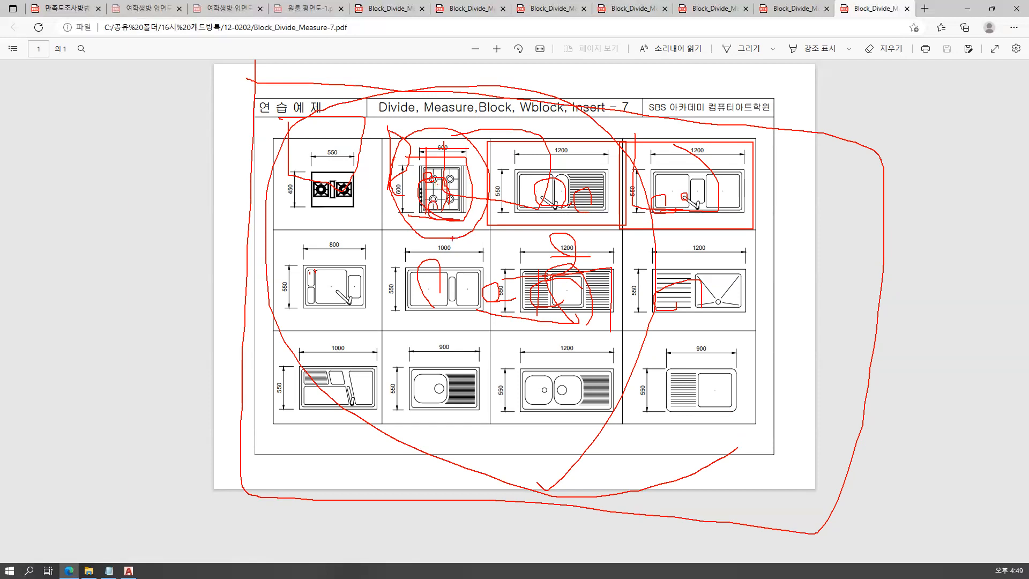
{"action": "mouse_move", "coordinate": [456, 217]}
{"action": "left_mouse_down"}
{"action": "mouse_move", "coordinate": [445, 154]}
{"action": "mouse_move", "coordinate": [475, 200]}
{"action": "mouse_move", "coordinate": [408, 162]}
{"action": "mouse_move", "coordinate": [462, 209]}
{"action": "left_mouse_up"}
{"action": "mouse_move", "coordinate": [374, 210]}
{"action": "left_mouse_down"}
{"action": "mouse_move", "coordinate": [321, 180]}
{"action": "mouse_move", "coordinate": [345, 210]}
{"action": "left_mouse_up"}
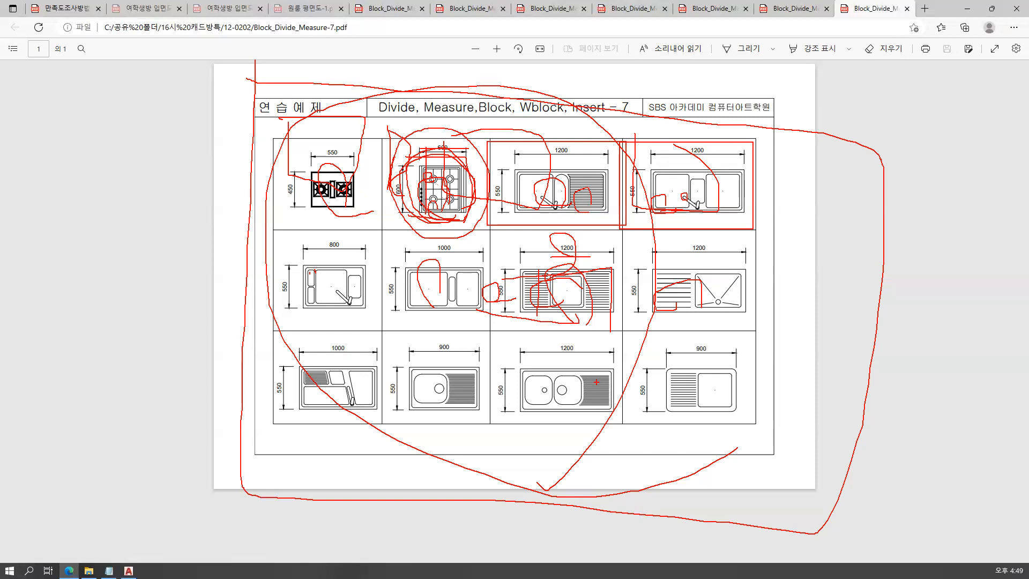
Sketch freehand marks over the sinks and the blank area beside the sheet, and clear all red annotations
{"action": "left_click_drag", "start_coordinate": [632, 188], "coordinate": [644, 358]}
{"action": "mouse_move", "coordinate": [107, 121]}
{"action": "left_mouse_down"}
{"action": "mouse_move", "coordinate": [114, 246]}
{"action": "mouse_move", "coordinate": [220, 147]}
{"action": "mouse_move", "coordinate": [120, 124]}
{"action": "left_mouse_up"}
{"action": "mouse_move", "coordinate": [197, 143]}
{"action": "left_mouse_down"}
{"action": "mouse_move", "coordinate": [185, 56]}
{"action": "mouse_move", "coordinate": [207, 138]}
{"action": "left_mouse_up"}
{"action": "left_click_drag", "start_coordinate": [122, 260], "coordinate": [113, 278]}
{"action": "mouse_move", "coordinate": [171, 264]}
{"action": "left_mouse_down"}
{"action": "mouse_move", "coordinate": [173, 385]}
{"action": "mouse_move", "coordinate": [179, 303]}
{"action": "left_mouse_up"}
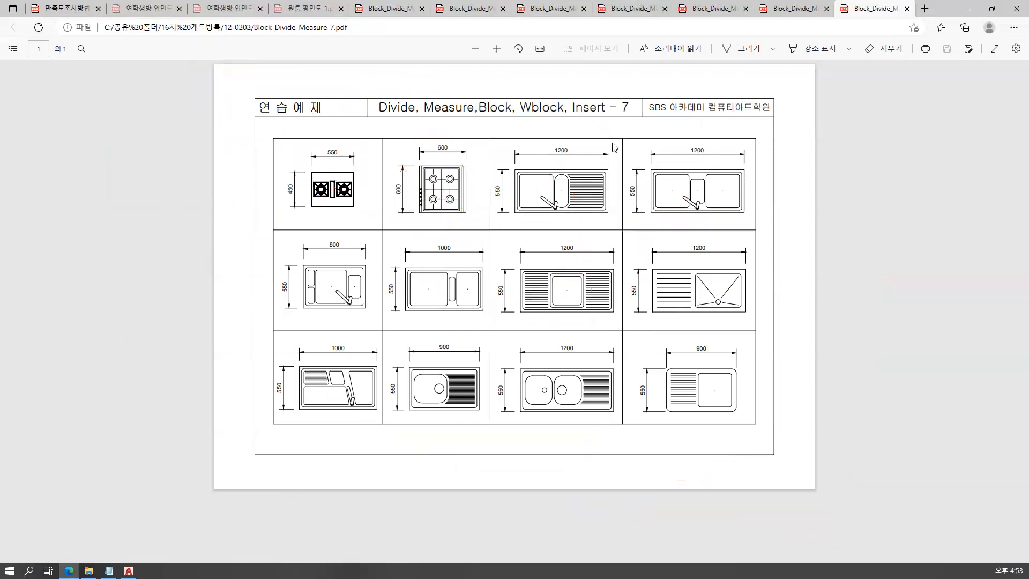
Look through the practice sheets among the Block_Divide_Measure PDFs, ending on Block_Divide_Measure-5.pdf
{"action": "left_click", "coordinate": [563, 9]}
{"action": "left_click", "coordinate": [461, 8]}
{"action": "left_click", "coordinate": [404, 12]}
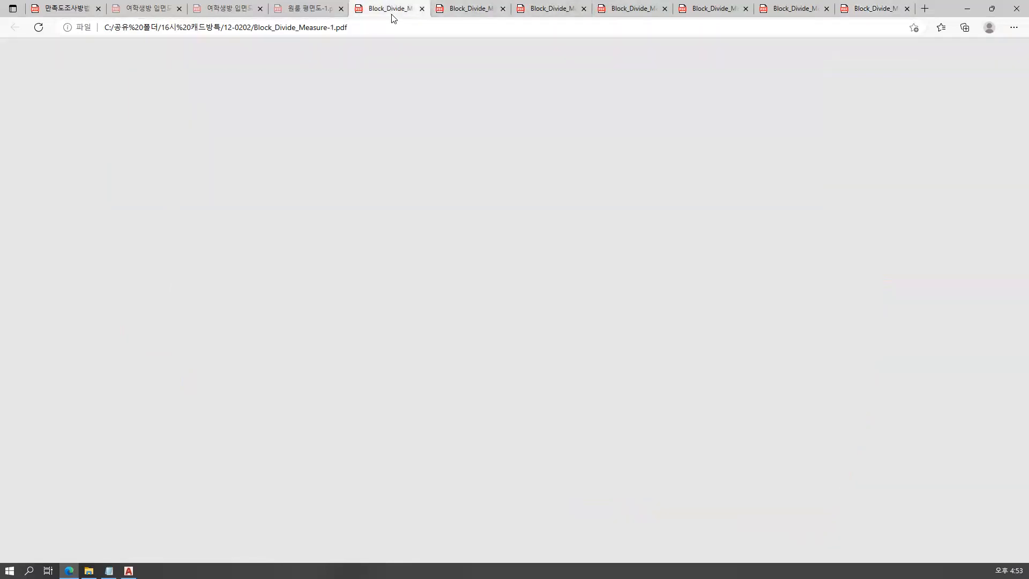
{"action": "left_click", "coordinate": [651, 9]}
{"action": "left_click", "coordinate": [713, 8]}
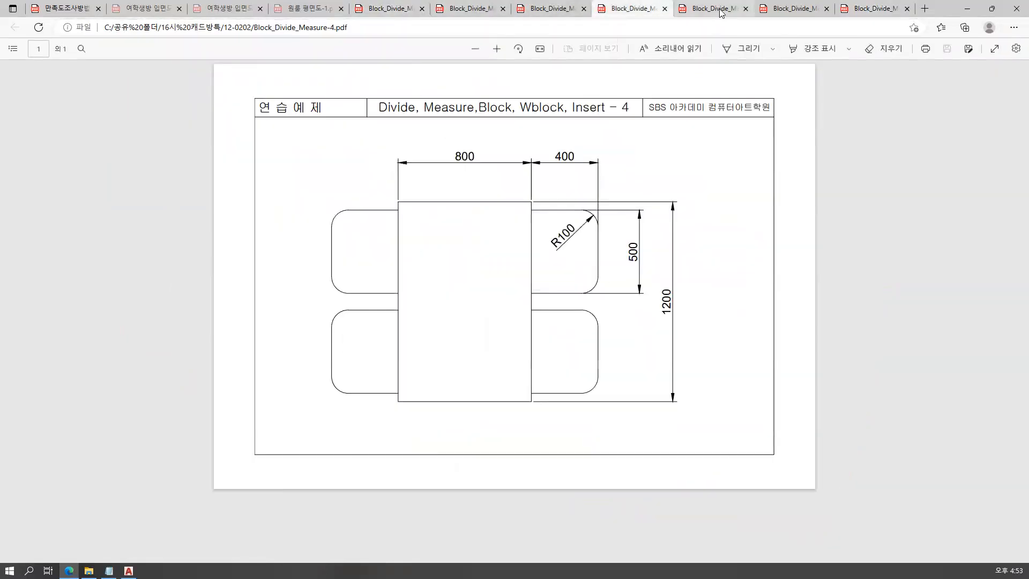
{"action": "left_click", "coordinate": [793, 9]}
{"action": "left_click", "coordinate": [873, 10]}
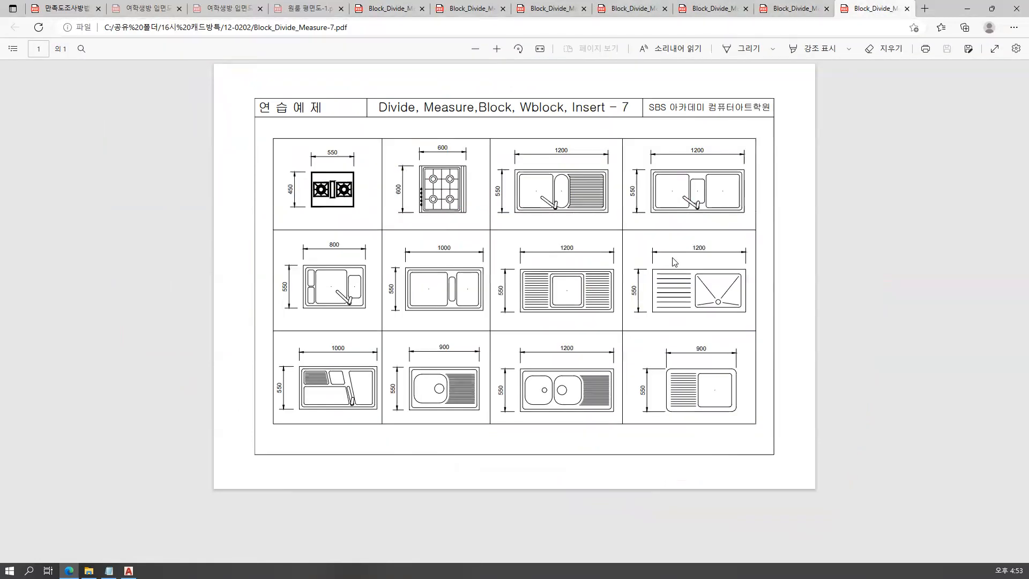
{"action": "left_click", "coordinate": [724, 10]}
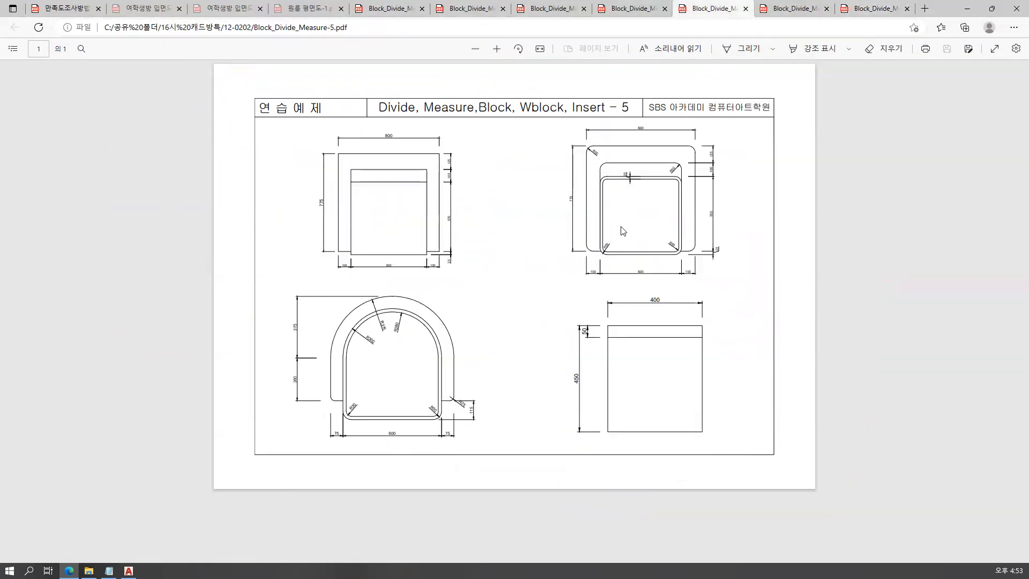